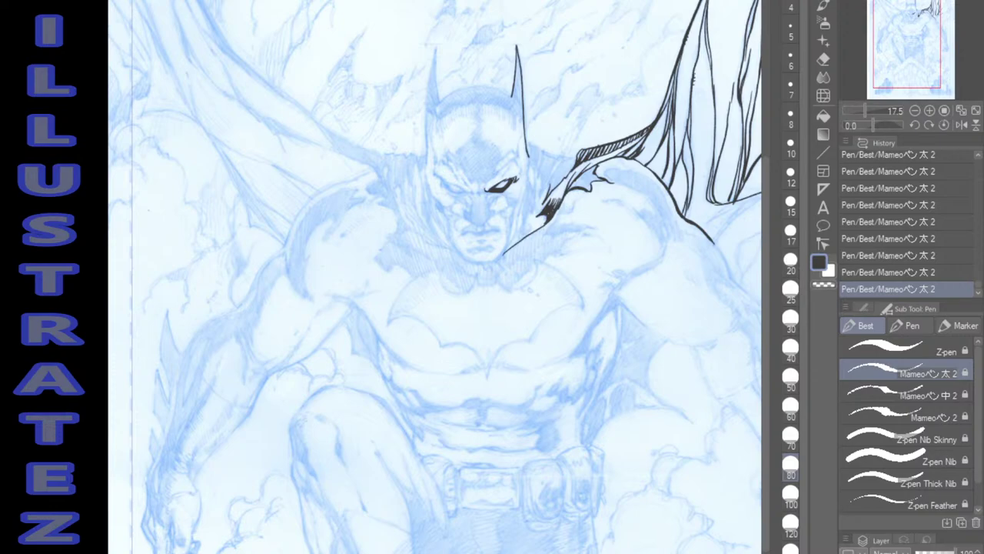
Ink the brow around Batman's right-hand eye, the mask edge across the cheek and the side of the jaw.
{"action": "mouse_move", "coordinate": [487, 180]}
{"action": "left_mouse_down"}
{"action": "mouse_move", "coordinate": [483, 192]}
{"action": "mouse_move", "coordinate": [499, 179]}
{"action": "left_mouse_up"}
{"action": "left_click_drag", "start_coordinate": [498, 213], "coordinate": [486, 221]}
{"action": "left_click_drag", "start_coordinate": [507, 209], "coordinate": [501, 256]}
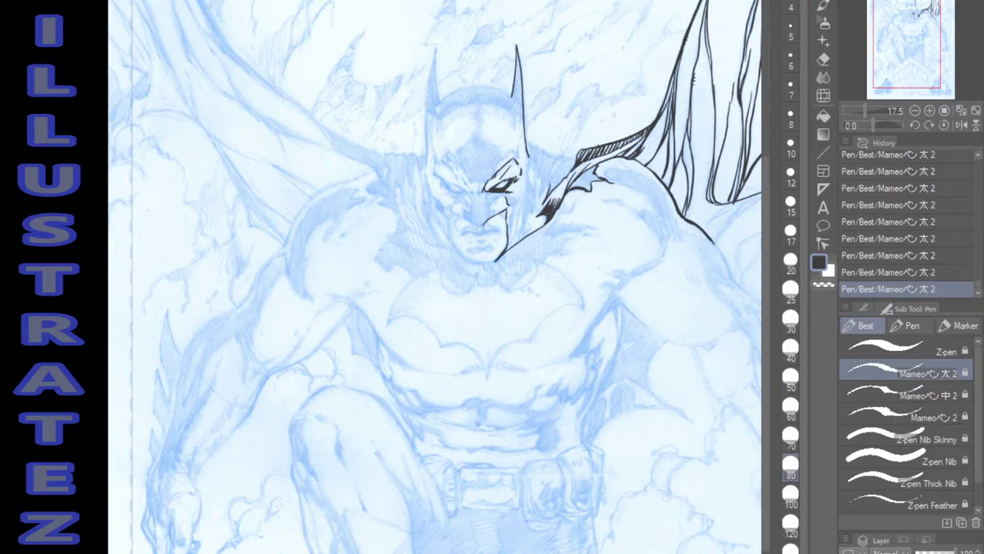
Rotate the canvas to about 43.9° and ink the curved outline of the chin and lower jaw.
{"action": "key", "text": "shift+space"}
{"action": "left_click_drag", "start_coordinate": [531, 188], "coordinate": [619, 302]}
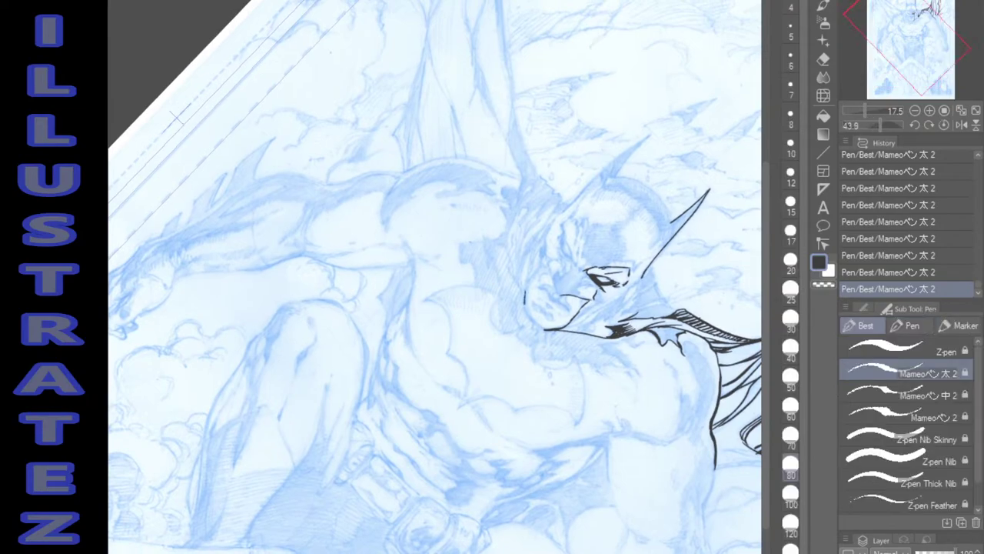
{"action": "key", "text": "space"}
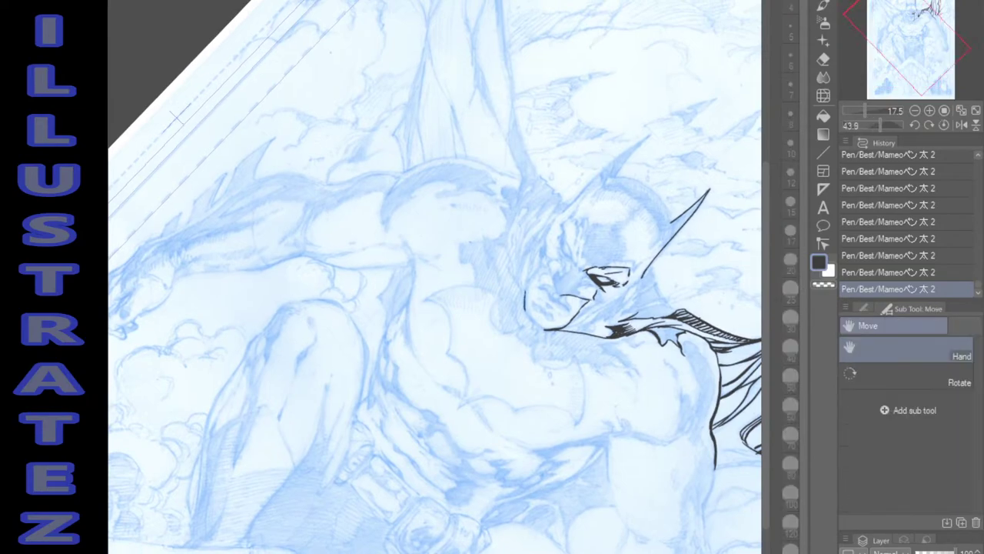
{"action": "left_click_drag", "start_coordinate": [476, 354], "coordinate": [401, 200]}
{"action": "key", "text": "shift+space"}
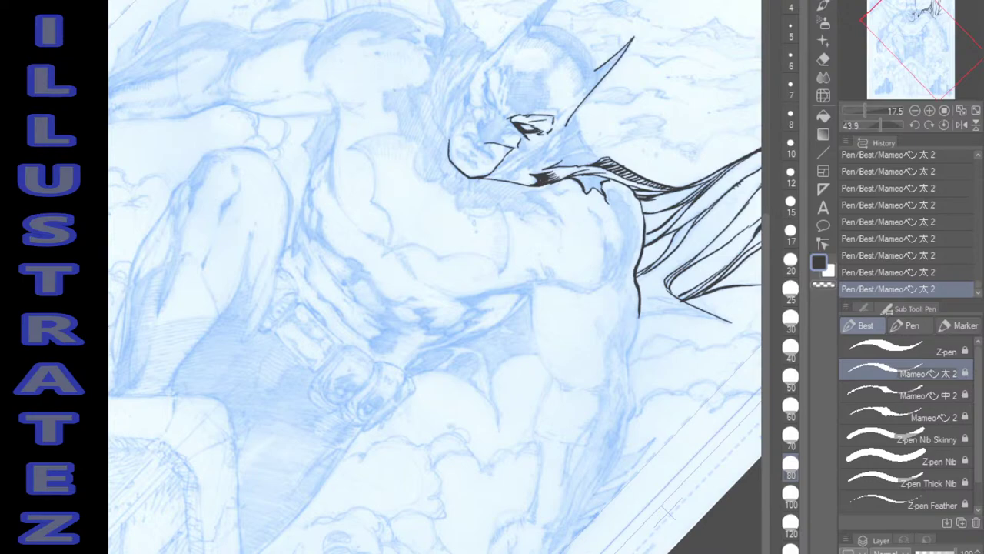
{"action": "left_click_drag", "start_coordinate": [449, 142], "coordinate": [450, 151]}
Turn the canvas to 13.5° and ink the nose, the mask's lower edge and the left-hand eye and frown lines.
{"action": "key", "text": "shift+space"}
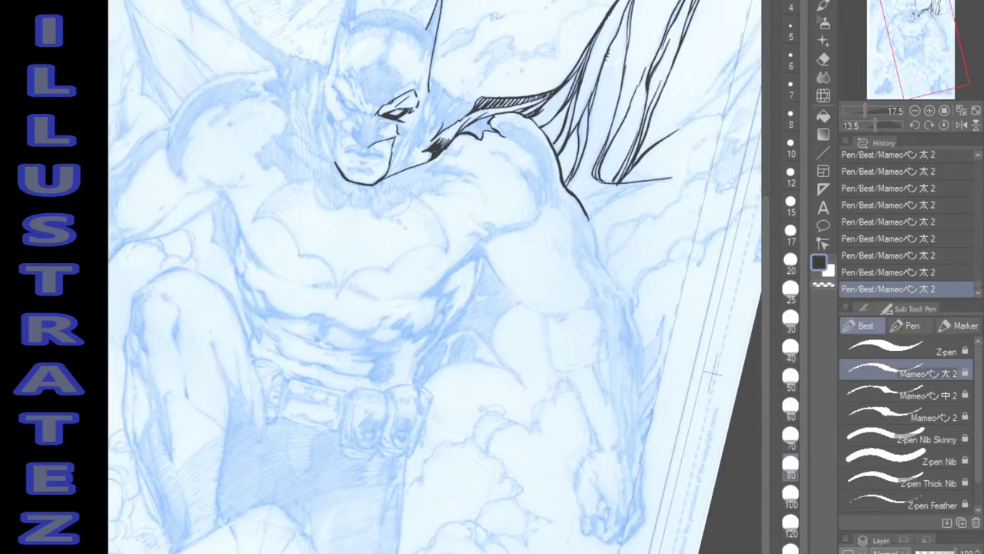
{"action": "key", "text": "space"}
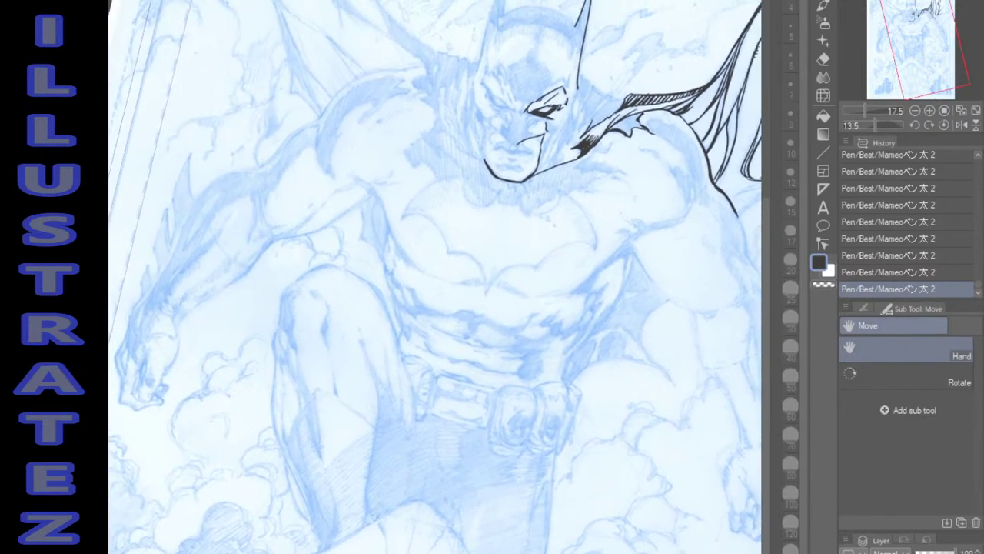
{"action": "left_click_drag", "start_coordinate": [485, 126], "coordinate": [484, 169]}
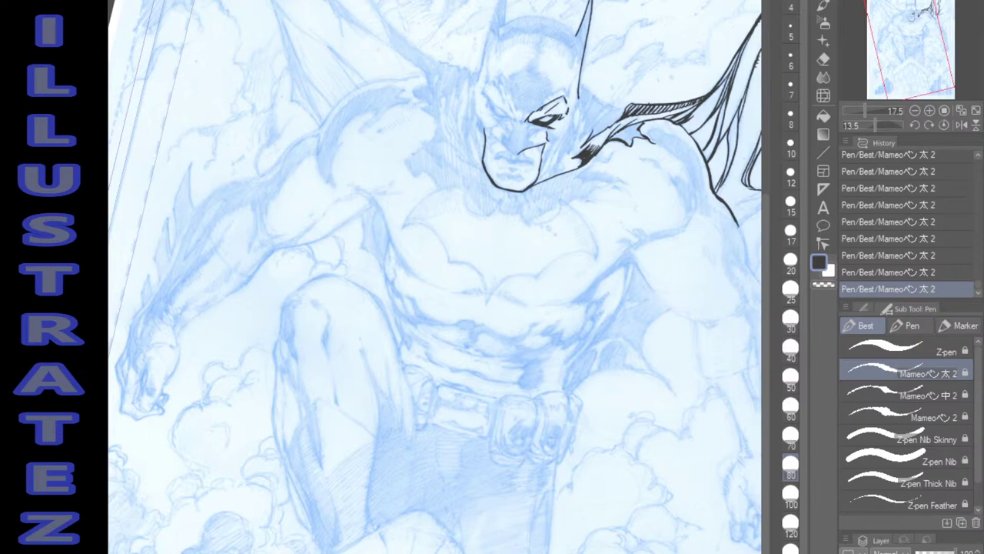
{"action": "left_click_drag", "start_coordinate": [485, 129], "coordinate": [502, 142]}
{"action": "mouse_move", "coordinate": [532, 133]}
{"action": "left_mouse_down"}
{"action": "mouse_move", "coordinate": [526, 142]}
{"action": "mouse_move", "coordinate": [535, 136]}
{"action": "left_mouse_up"}
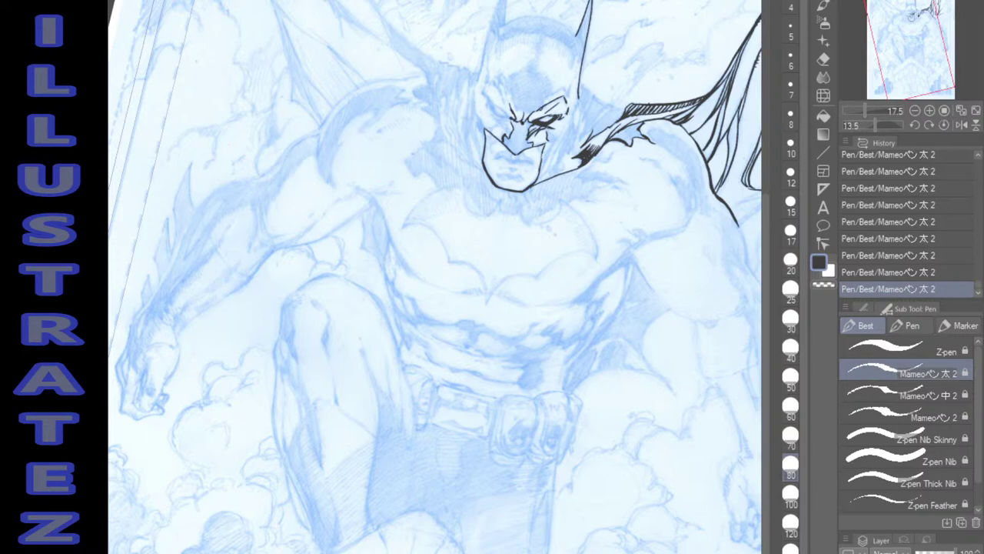
{"action": "left_click_drag", "start_coordinate": [489, 101], "coordinate": [497, 108]}
{"action": "left_click_drag", "start_coordinate": [500, 118], "coordinate": [509, 123]}
Fill the enclosed shadow areas on the mask's nose with solid black, referring to other layers.
{"action": "key", "text": "g"}
{"action": "left_click", "coordinate": [516, 137]}
{"action": "key", "text": "p"}
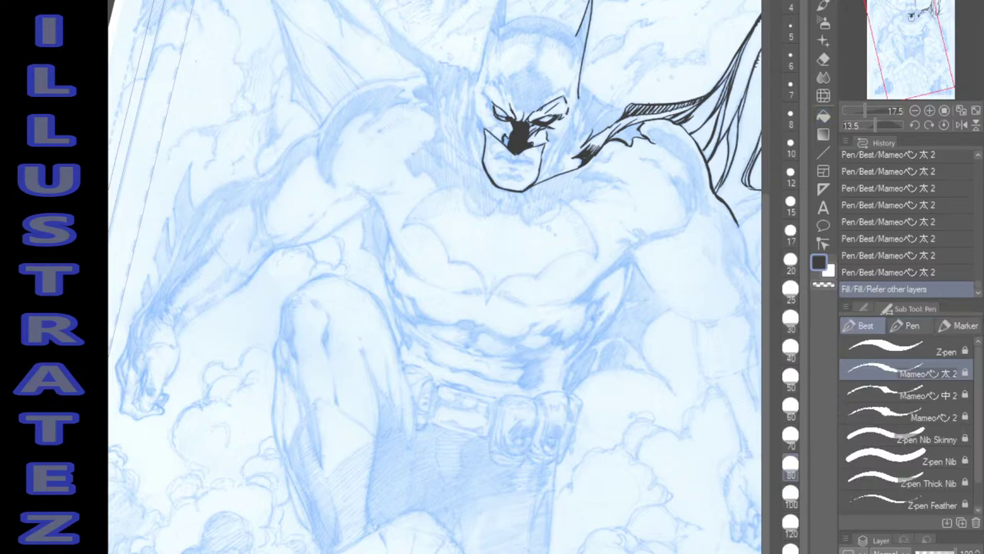
{"action": "key", "text": "g"}
{"action": "left_click", "coordinate": [506, 141]}
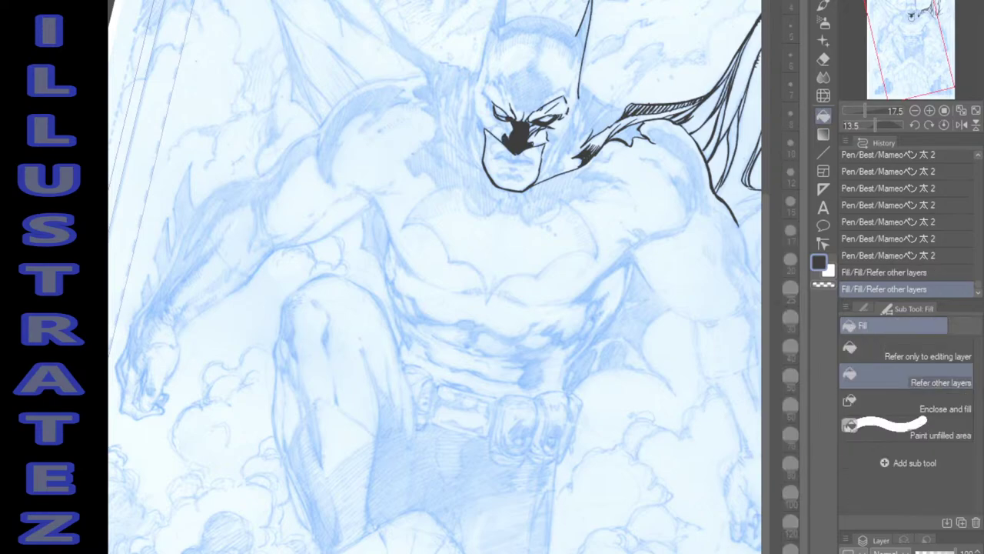
{"action": "key", "text": "p"}
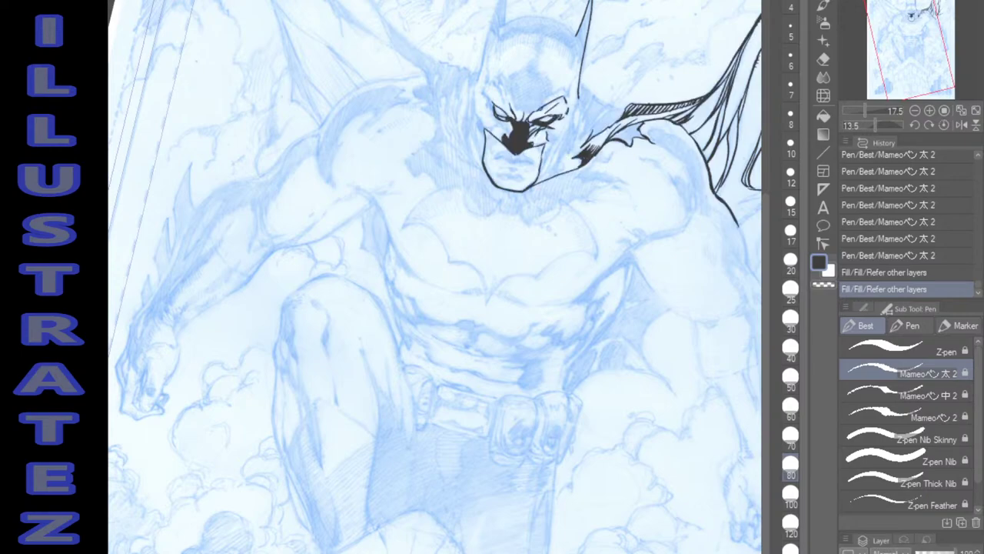
Reset the canvas rotation to 0 and transfer the inked lines to the lower layer.
{"action": "mouse_move", "coordinate": [436, 276]}
{"action": "left_mouse_down"}
{"action": "mouse_move", "coordinate": [420, 280]}
{"action": "mouse_move", "coordinate": [422, 268]}
{"action": "left_mouse_up"}
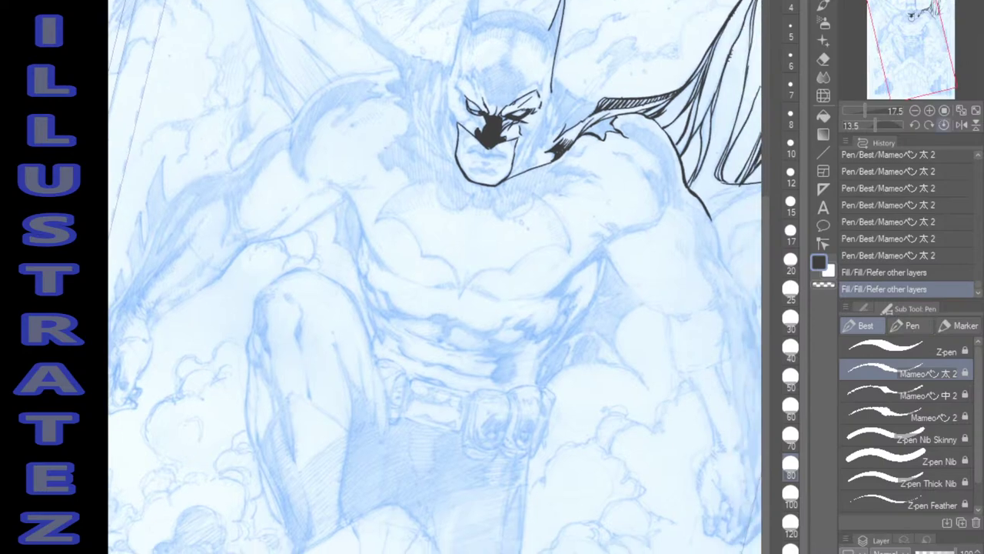
{"action": "left_click", "coordinate": [945, 124]}
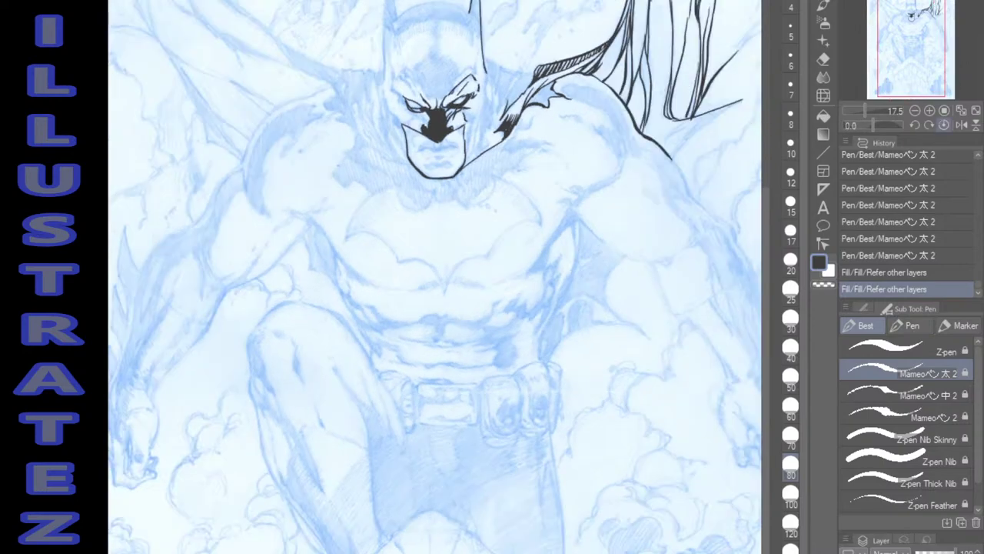
{"action": "left_click_drag", "start_coordinate": [435, 277], "coordinate": [434, 336]}
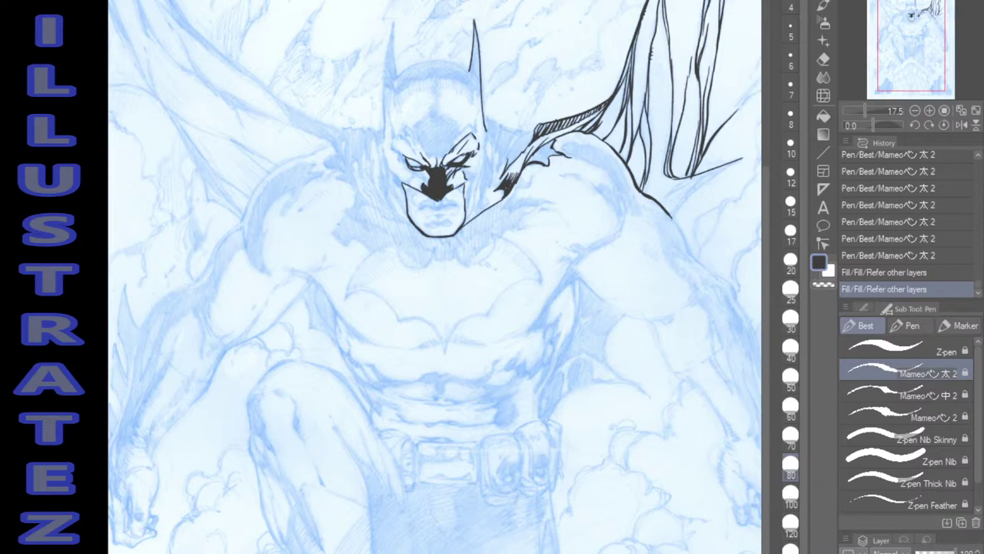
{"action": "key", "text": "ctrl+e"}
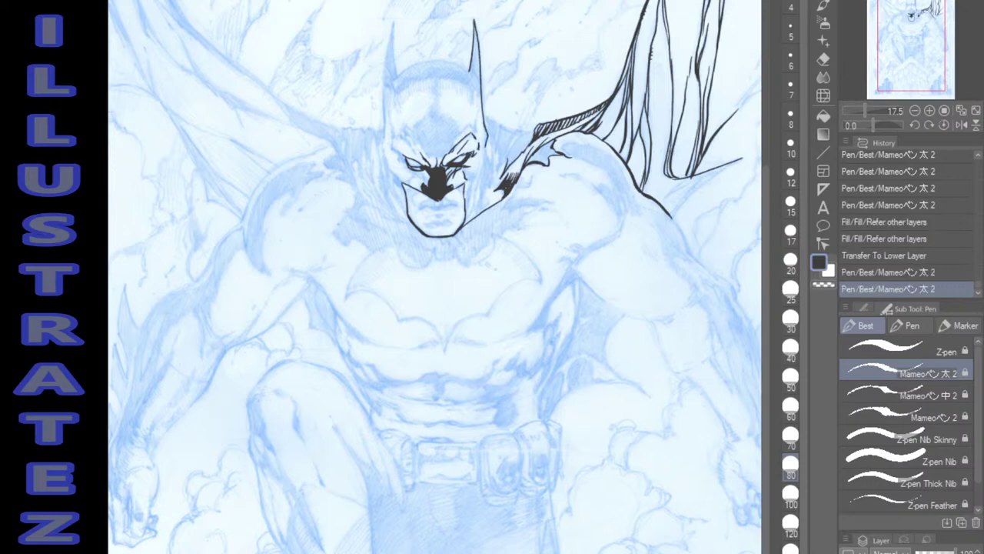
Ink the right-hand edge of the cowl down to the jaw and fill the cheek shadow with black.
{"action": "mouse_move", "coordinate": [485, 150]}
{"action": "left_mouse_down"}
{"action": "mouse_move", "coordinate": [490, 171]}
{"action": "mouse_move", "coordinate": [482, 168]}
{"action": "mouse_move", "coordinate": [465, 221]}
{"action": "mouse_move", "coordinate": [466, 208]}
{"action": "left_mouse_up"}
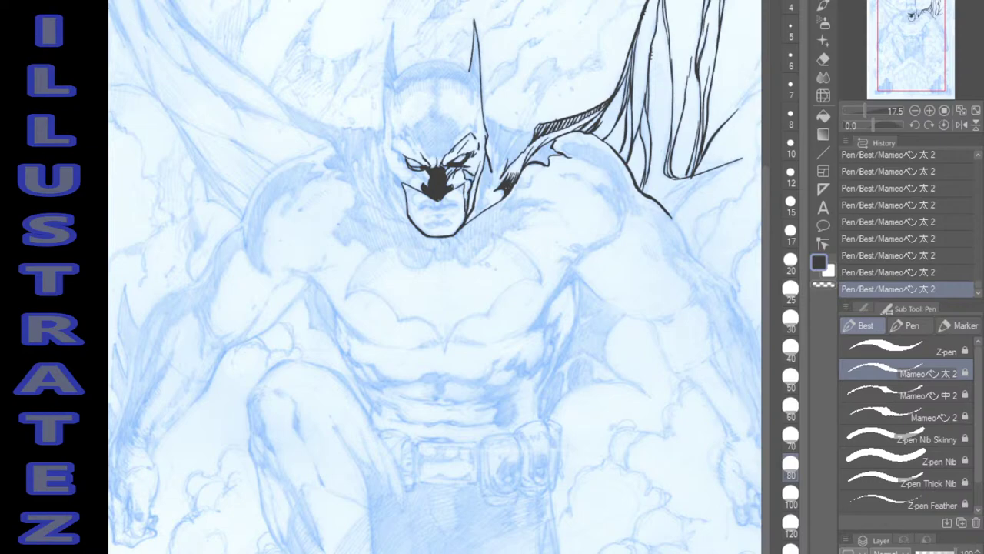
{"action": "key", "text": "g"}
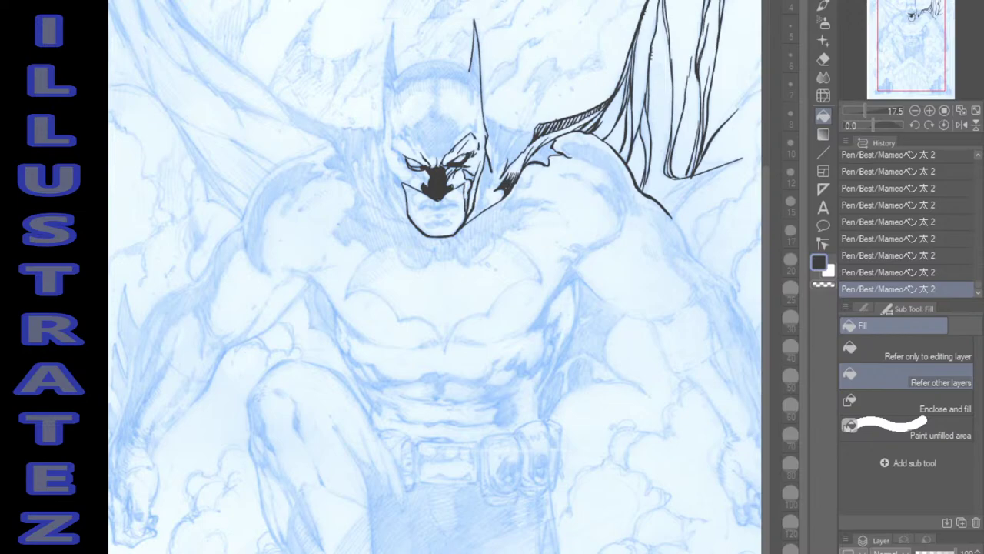
{"action": "left_click", "coordinate": [468, 175]}
{"action": "key", "text": "p"}
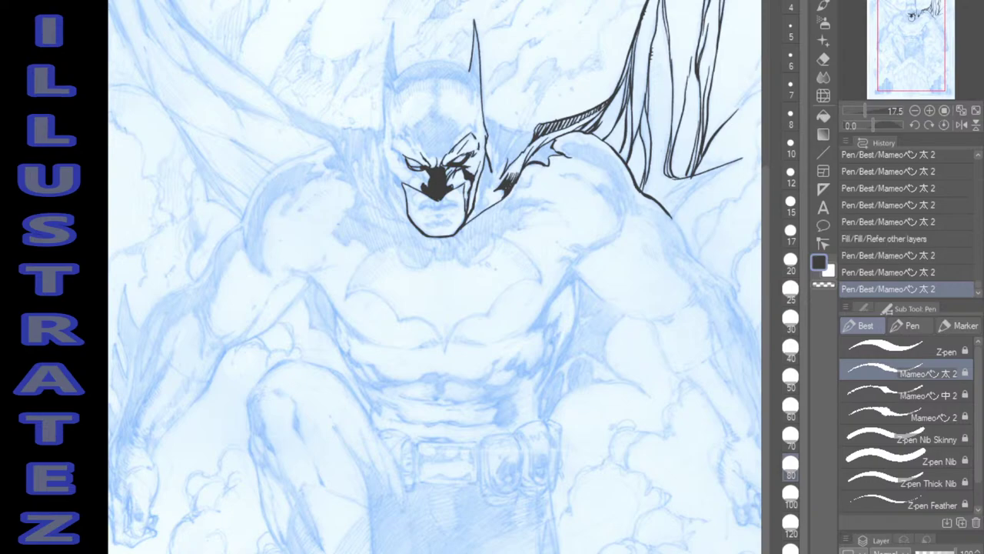
Ink the jagged brow ridges above both eyes and the hatched shadow outline up the centre of the forehead.
{"action": "mouse_move", "coordinate": [453, 143]}
{"action": "left_mouse_down"}
{"action": "mouse_move", "coordinate": [448, 155]}
{"action": "mouse_move", "coordinate": [458, 135]}
{"action": "left_mouse_up"}
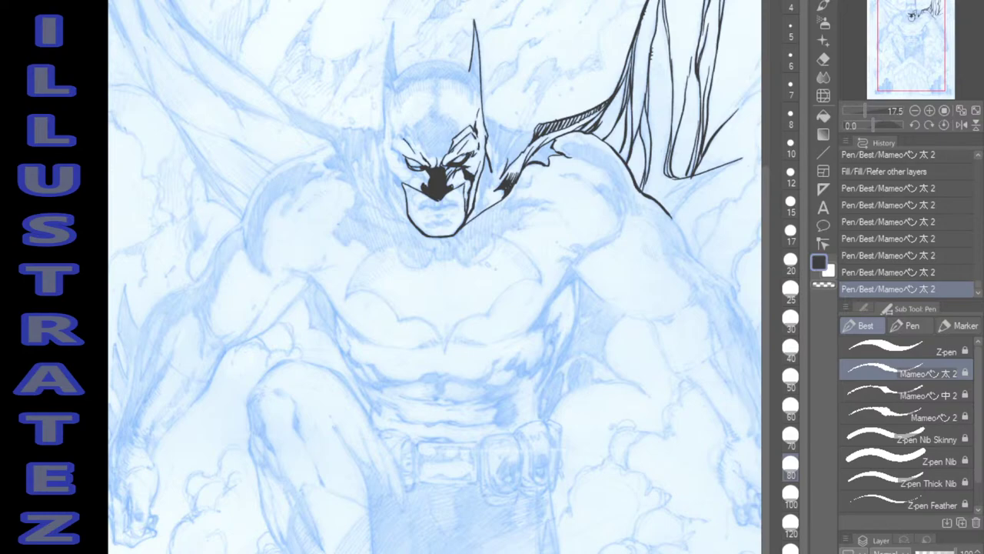
{"action": "left_click_drag", "start_coordinate": [401, 138], "coordinate": [417, 147]}
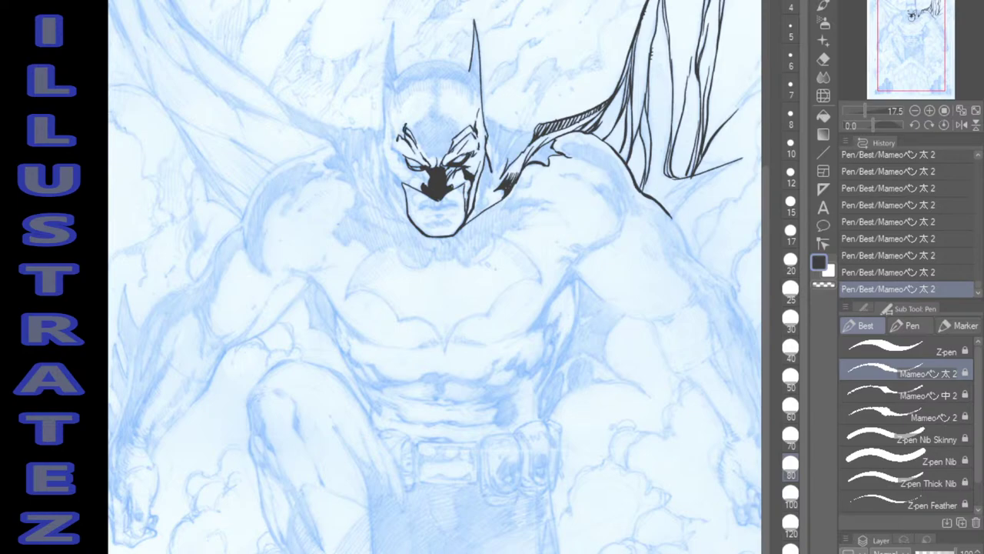
{"action": "mouse_move", "coordinate": [415, 124]}
{"action": "left_mouse_down"}
{"action": "mouse_move", "coordinate": [411, 133]}
{"action": "mouse_move", "coordinate": [428, 115]}
{"action": "left_mouse_up"}
{"action": "left_click_drag", "start_coordinate": [420, 143], "coordinate": [440, 159]}
{"action": "mouse_move", "coordinate": [448, 126]}
{"action": "left_mouse_down"}
{"action": "mouse_move", "coordinate": [452, 137]}
{"action": "mouse_move", "coordinate": [421, 124]}
{"action": "mouse_move", "coordinate": [439, 117]}
{"action": "mouse_move", "coordinate": [461, 138]}
{"action": "mouse_move", "coordinate": [457, 121]}
{"action": "mouse_move", "coordinate": [439, 113]}
{"action": "mouse_move", "coordinate": [439, 94]}
{"action": "mouse_move", "coordinate": [437, 113]}
{"action": "mouse_move", "coordinate": [437, 87]}
{"action": "left_mouse_up"}
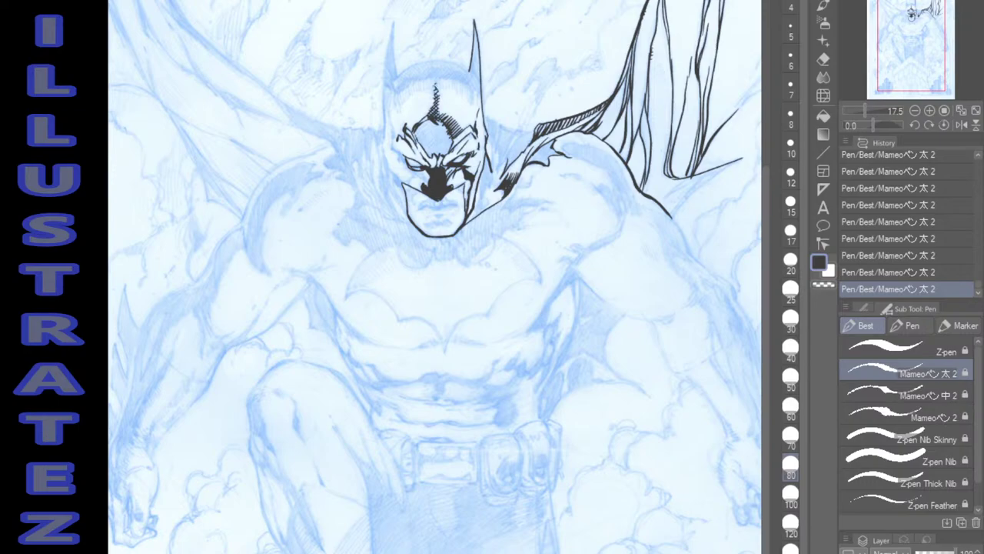
Fill the enclosed forehead shadow with solid black and add pen hatching along its edge.
{"action": "key", "text": "g"}
{"action": "left_click", "coordinate": [433, 138]}
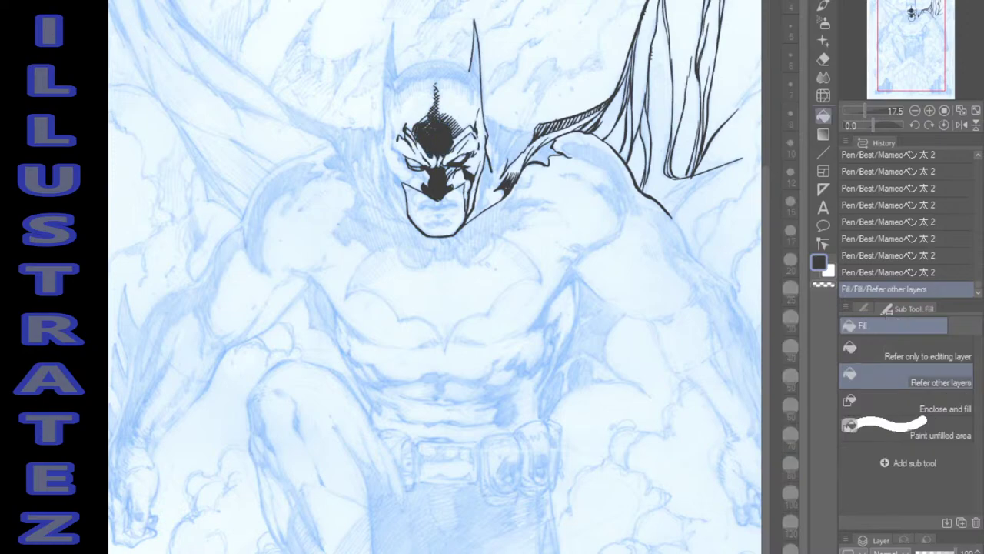
{"action": "key", "text": "p"}
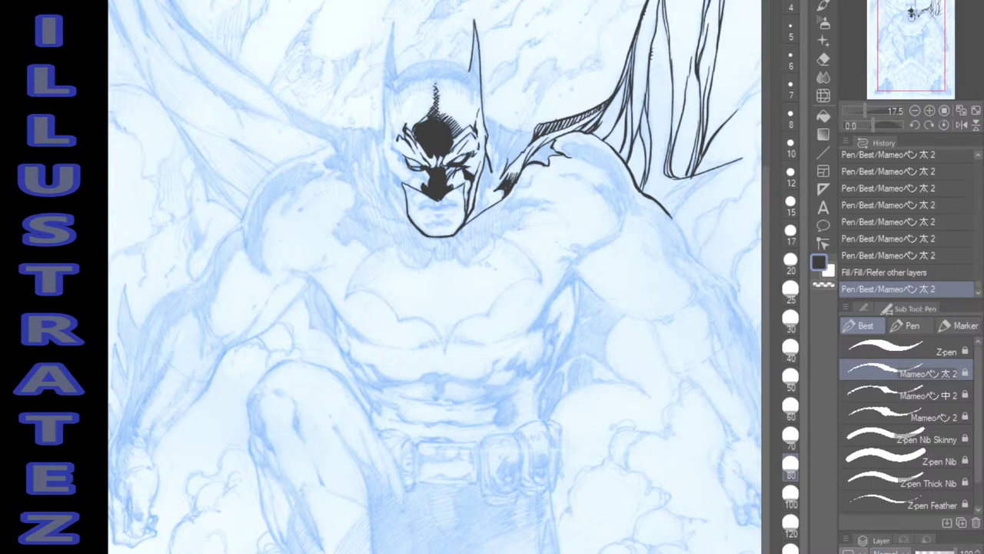
{"action": "key", "text": "ctrl+shift+d"}
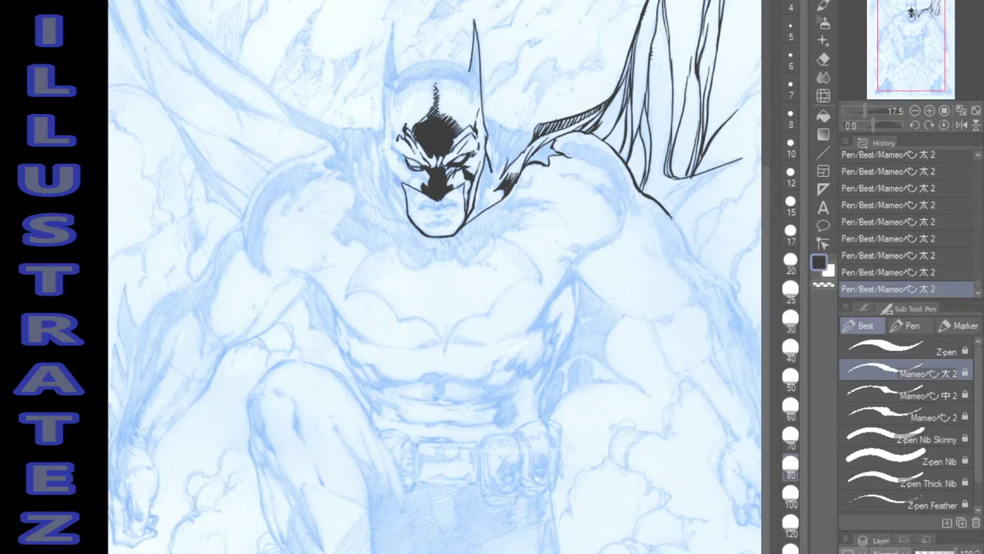
Ink the cowl's left-hand ear, the side outline of the head and the cheek contour below the eye.
{"action": "left_click_drag", "start_coordinate": [392, 23], "coordinate": [397, 78]}
{"action": "mouse_move", "coordinate": [393, 28]}
{"action": "left_mouse_down"}
{"action": "mouse_move", "coordinate": [383, 88]}
{"action": "mouse_move", "coordinate": [391, 141]}
{"action": "left_mouse_up"}
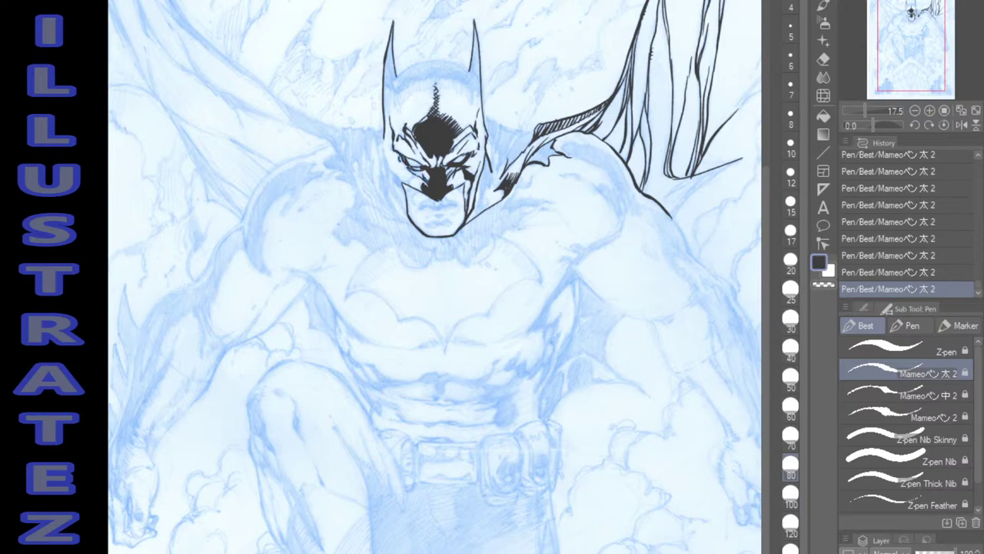
{"action": "left_click_drag", "start_coordinate": [408, 177], "coordinate": [413, 185]}
{"action": "left_click_drag", "start_coordinate": [386, 152], "coordinate": [399, 186]}
Fill the small enclosed shadow on the left-hand cheek with solid black.
{"action": "key", "text": "g"}
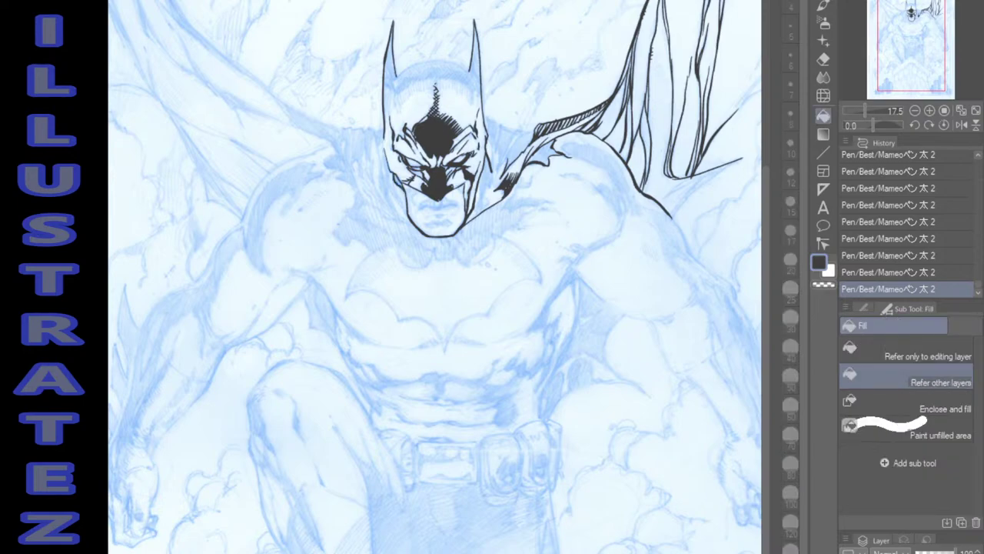
{"action": "left_click", "coordinate": [398, 183]}
{"action": "key", "text": "p"}
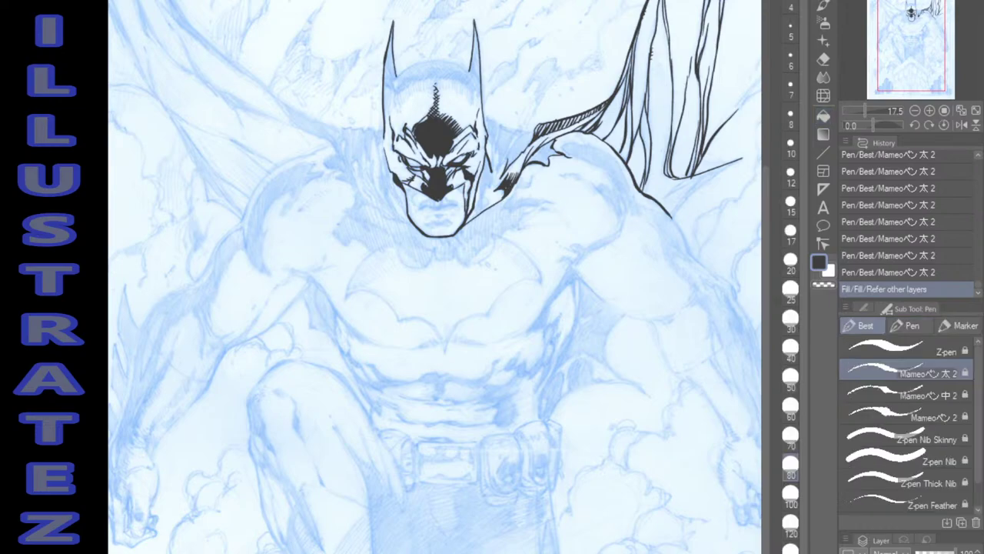
Ink the crease beside the mouth, the line between the lips and the shadow under the lower lip.
{"action": "left_click_drag", "start_coordinate": [417, 194], "coordinate": [412, 202]}
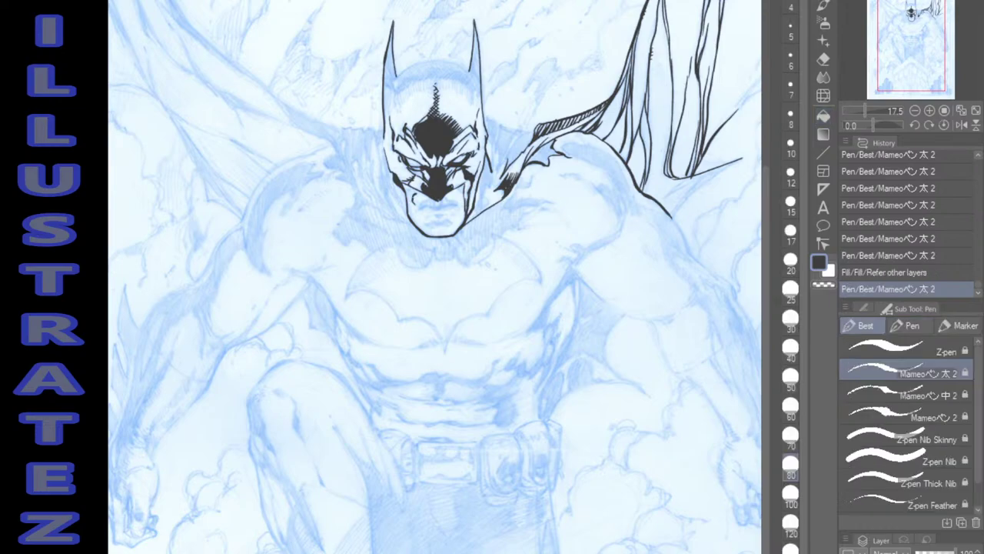
{"action": "left_click", "coordinate": [506, 187]}
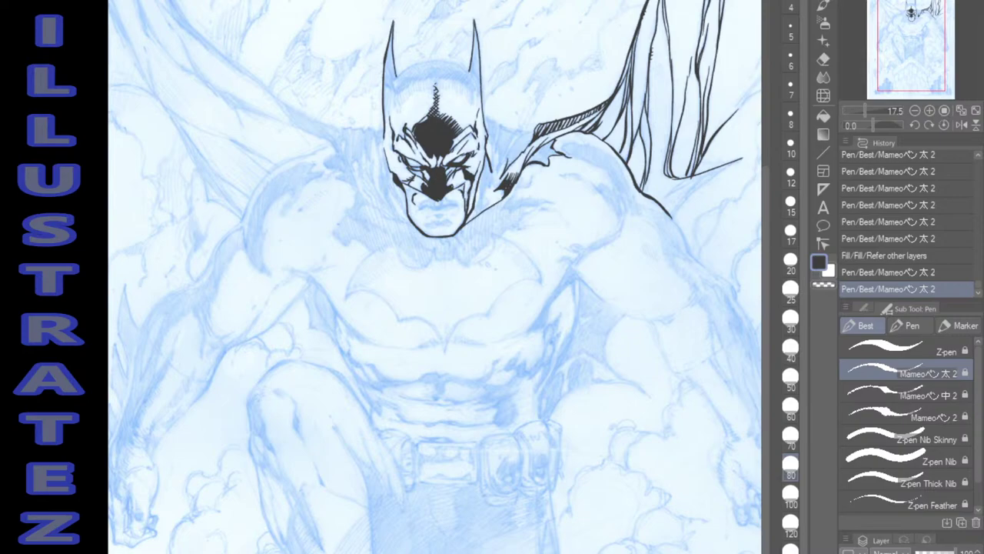
{"action": "left_click", "coordinate": [506, 186]}
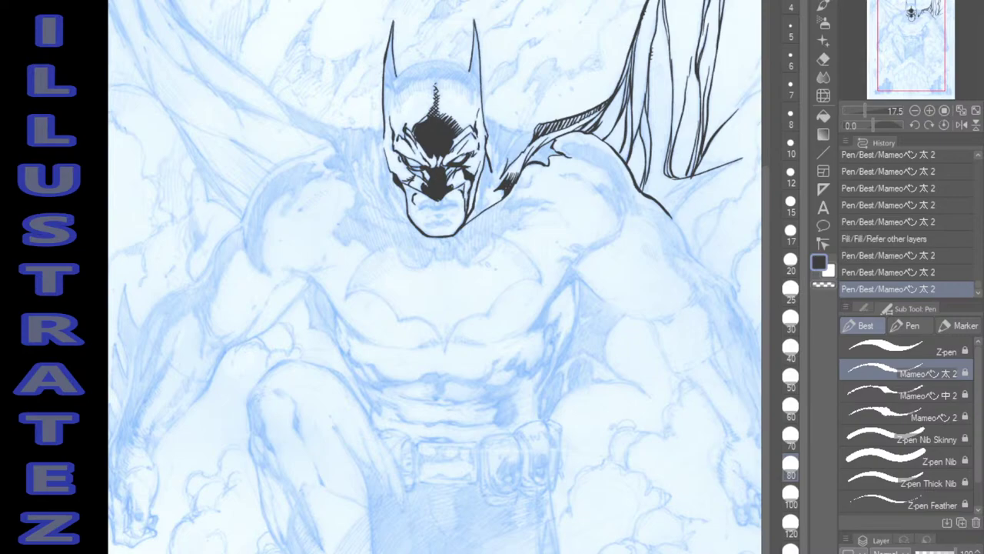
{"action": "left_click", "coordinate": [506, 186]}
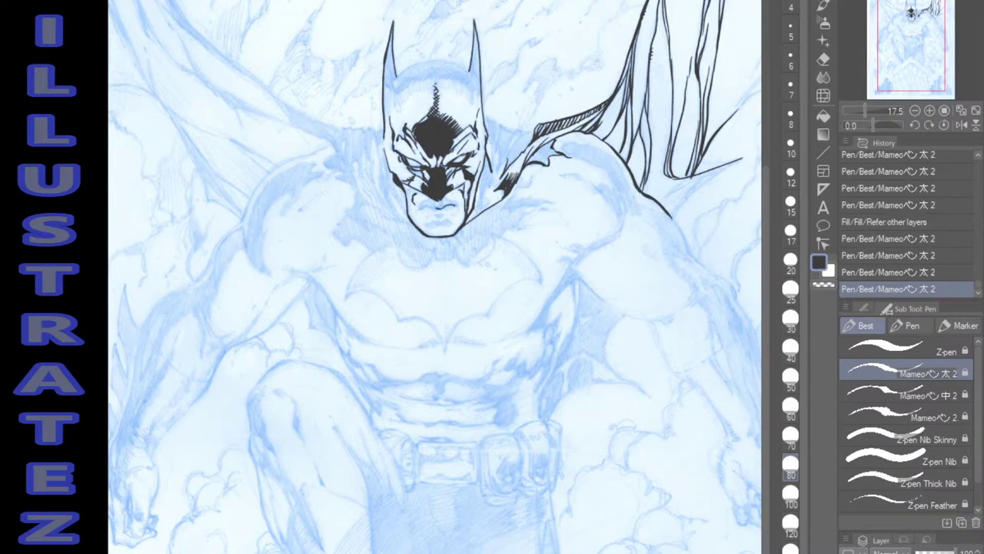
{"action": "left_click_drag", "start_coordinate": [428, 204], "coordinate": [435, 210]}
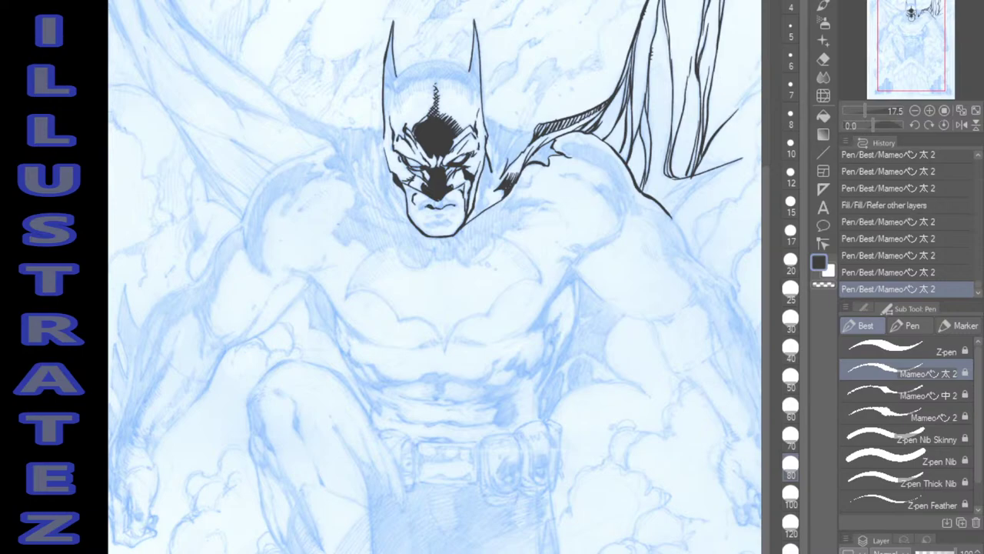
{"action": "key", "text": "ctrl+z"}
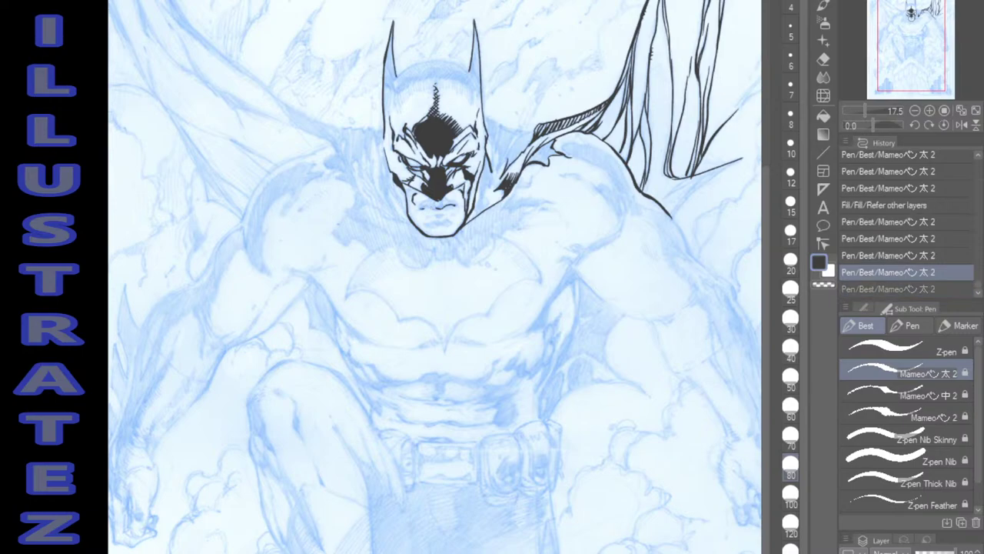
{"action": "key", "text": "ctrl+y"}
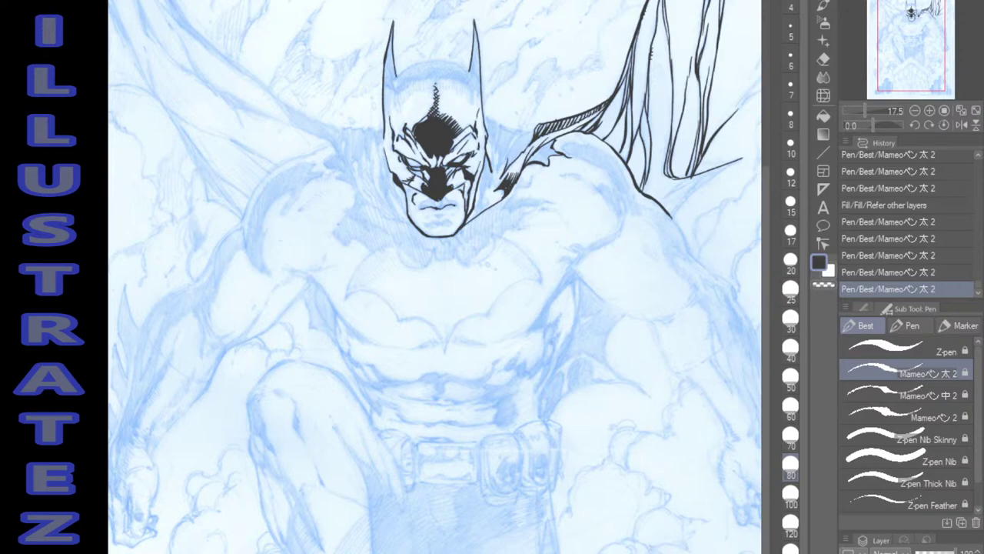
{"action": "left_click_drag", "start_coordinate": [434, 215], "coordinate": [443, 215]}
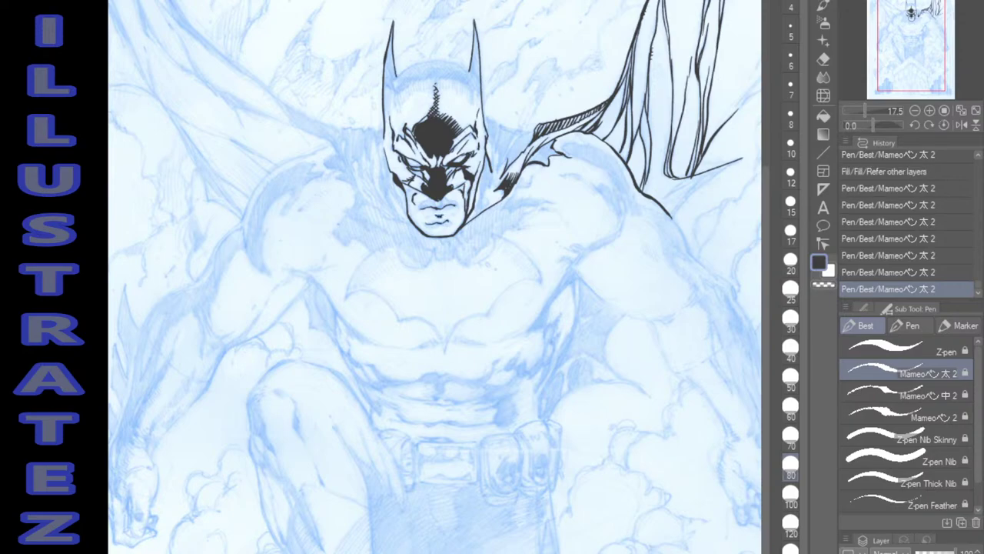
Finish the mouth lines and ink the jaw contours on both sides and the base of the cowl's left-hand ear.
{"action": "key", "text": "ctrl+y"}
{"action": "key", "text": "ctrl+y"}
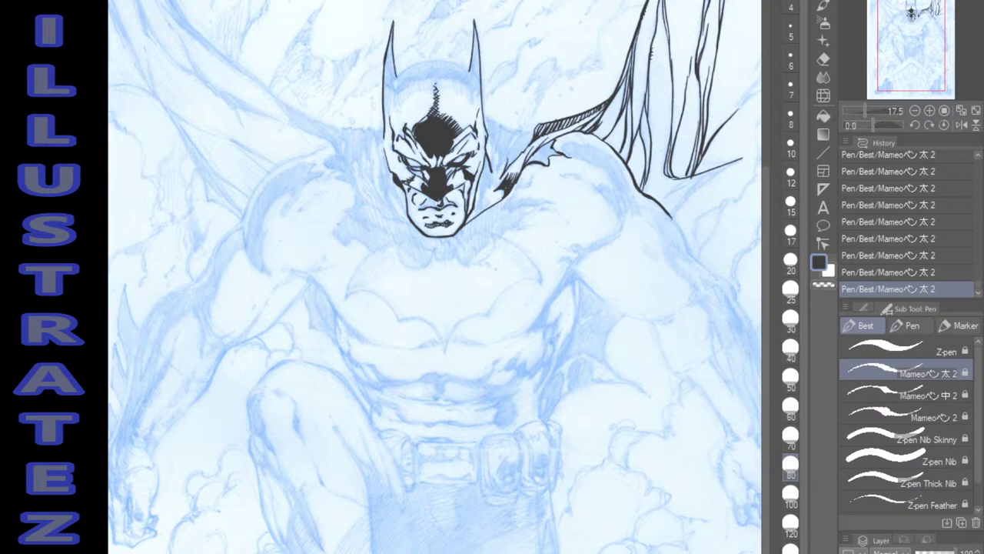
{"action": "left_click_drag", "start_coordinate": [464, 193], "coordinate": [466, 208]}
{"action": "left_click_drag", "start_coordinate": [391, 173], "coordinate": [404, 212]}
{"action": "left_click_drag", "start_coordinate": [388, 174], "coordinate": [404, 210]}
{"action": "mouse_move", "coordinate": [385, 154]}
{"action": "left_mouse_down"}
{"action": "mouse_move", "coordinate": [389, 176]}
{"action": "mouse_move", "coordinate": [385, 157]}
{"action": "left_mouse_up"}
{"action": "left_click_drag", "start_coordinate": [385, 83], "coordinate": [396, 95]}
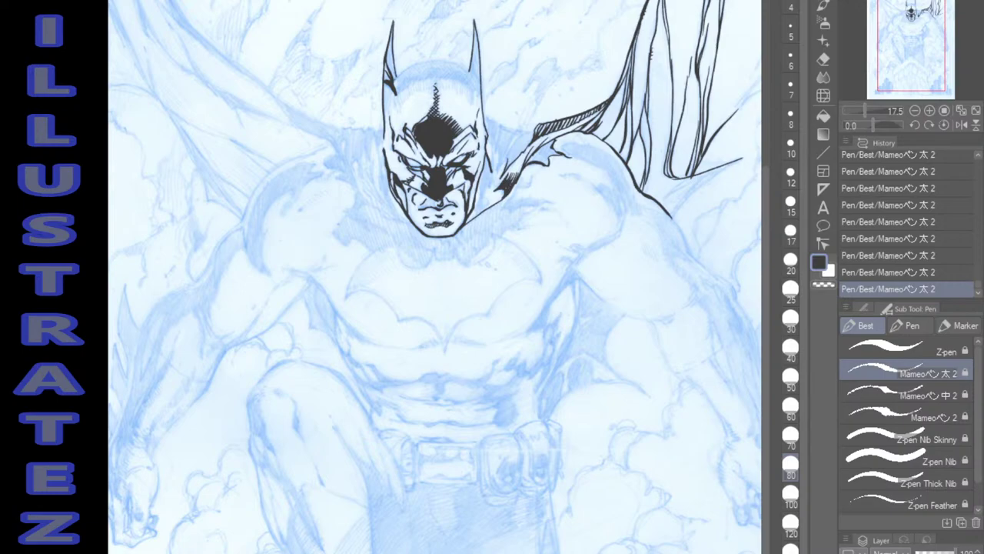
Ink the curved top of the cowl between the ears and the base of the right-hand ear.
{"action": "mouse_move", "coordinate": [394, 80]}
{"action": "left_mouse_down"}
{"action": "mouse_move", "coordinate": [439, 59]}
{"action": "mouse_move", "coordinate": [477, 77]}
{"action": "left_mouse_up"}
{"action": "left_click_drag", "start_coordinate": [474, 79], "coordinate": [476, 88]}
{"action": "mouse_move", "coordinate": [476, 87]}
{"action": "left_mouse_down"}
{"action": "mouse_move", "coordinate": [481, 94]}
{"action": "mouse_move", "coordinate": [473, 82]}
{"action": "left_mouse_up"}
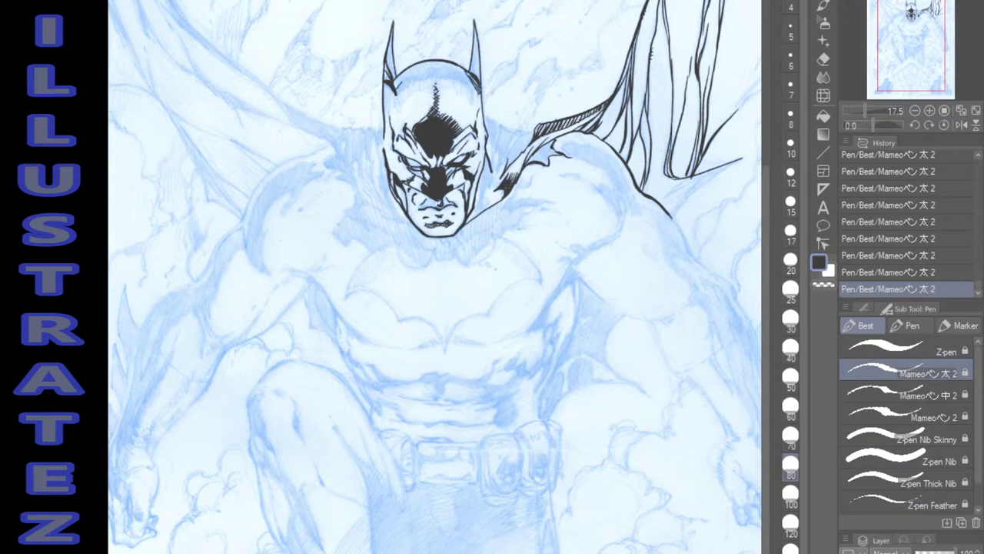
Hatch the shadow band beneath the cowl's top edge with short slanted pen strokes from ear to ear.
{"action": "left_click_drag", "start_coordinate": [396, 90], "coordinate": [407, 80]}
{"action": "mouse_move", "coordinate": [402, 88]}
{"action": "left_mouse_down"}
{"action": "mouse_move", "coordinate": [426, 71]}
{"action": "mouse_move", "coordinate": [420, 83]}
{"action": "left_mouse_up"}
{"action": "left_click_drag", "start_coordinate": [438, 69], "coordinate": [432, 79]}
{"action": "left_click_drag", "start_coordinate": [449, 69], "coordinate": [442, 79]}
{"action": "left_click_drag", "start_coordinate": [458, 69], "coordinate": [450, 80]}
{"action": "left_click_drag", "start_coordinate": [463, 71], "coordinate": [457, 80]}
{"action": "left_click_drag", "start_coordinate": [467, 73], "coordinate": [463, 84]}
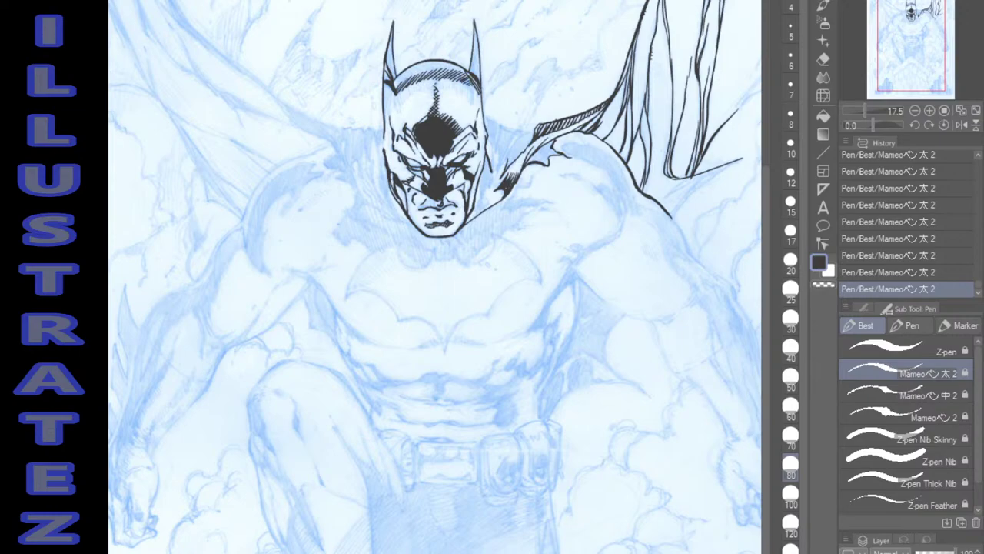
Darken the hatched band across the top of the cowl with a second layer of crossing strokes.
{"action": "left_click_drag", "start_coordinate": [403, 86], "coordinate": [394, 92]}
{"action": "mouse_move", "coordinate": [406, 84]}
{"action": "left_mouse_down"}
{"action": "mouse_move", "coordinate": [395, 92]}
{"action": "mouse_move", "coordinate": [403, 86]}
{"action": "left_mouse_up"}
{"action": "left_click_drag", "start_coordinate": [418, 77], "coordinate": [406, 83]}
{"action": "mouse_move", "coordinate": [417, 74]}
{"action": "left_mouse_down"}
{"action": "mouse_move", "coordinate": [408, 80]}
{"action": "mouse_move", "coordinate": [419, 82]}
{"action": "left_mouse_up"}
{"action": "mouse_move", "coordinate": [434, 72]}
{"action": "left_mouse_down"}
{"action": "mouse_move", "coordinate": [418, 80]}
{"action": "mouse_move", "coordinate": [432, 80]}
{"action": "left_mouse_up"}
{"action": "mouse_move", "coordinate": [451, 69]}
{"action": "left_mouse_down"}
{"action": "mouse_move", "coordinate": [436, 80]}
{"action": "mouse_move", "coordinate": [458, 85]}
{"action": "left_mouse_up"}
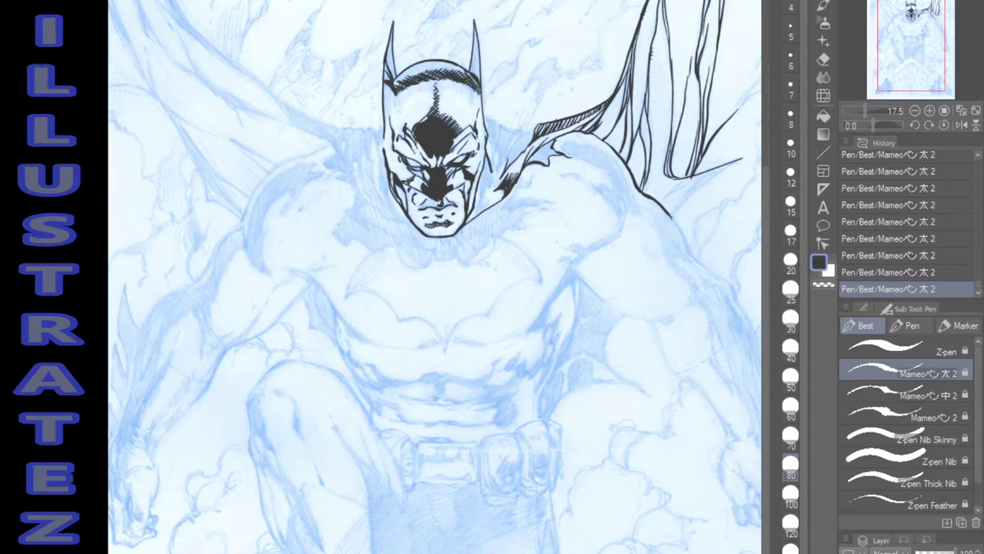
Fill both ears of the cowl with solid black.
{"action": "key", "text": "g"}
{"action": "left_click", "coordinate": [475, 55]}
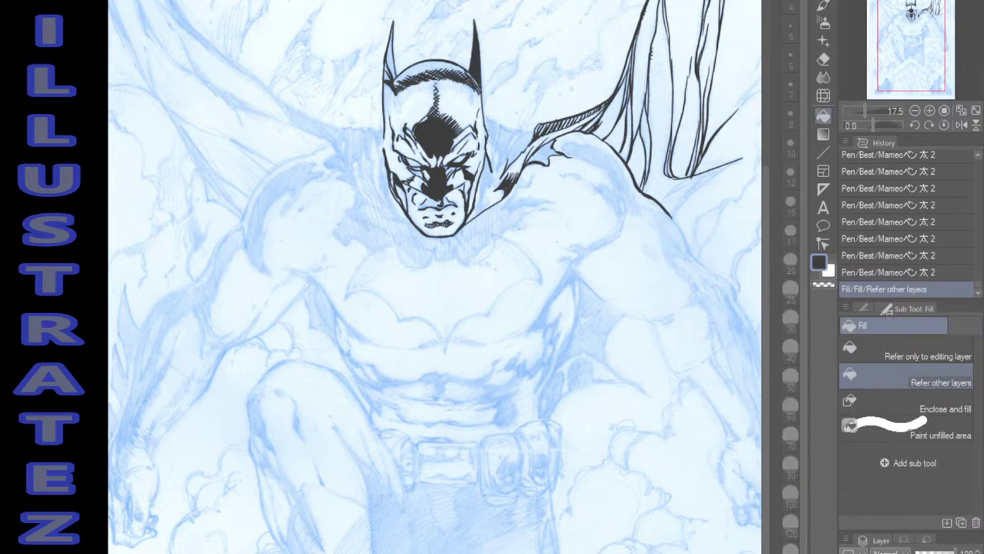
{"action": "left_click", "coordinate": [389, 54]}
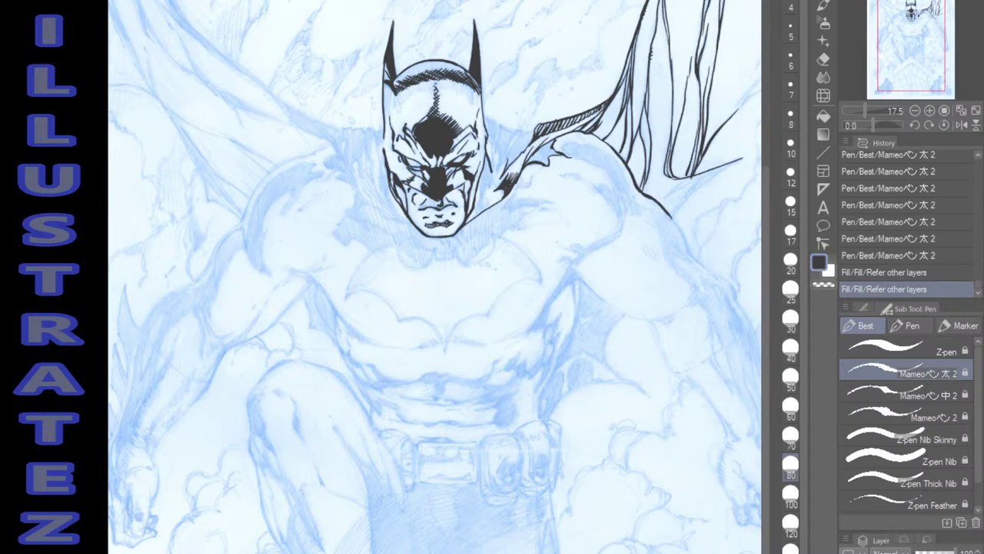
Feather the lower edge of the cowl's shadow band with short vertical hatch strokes from ear to ear.
{"action": "mouse_move", "coordinate": [391, 86]}
{"action": "left_mouse_down"}
{"action": "mouse_move", "coordinate": [388, 135]}
{"action": "mouse_move", "coordinate": [390, 92]}
{"action": "mouse_move", "coordinate": [395, 113]}
{"action": "mouse_move", "coordinate": [406, 100]}
{"action": "left_mouse_up"}
{"action": "mouse_move", "coordinate": [412, 85]}
{"action": "left_mouse_down"}
{"action": "mouse_move", "coordinate": [409, 95]}
{"action": "mouse_move", "coordinate": [418, 95]}
{"action": "left_mouse_up"}
{"action": "left_click_drag", "start_coordinate": [423, 82], "coordinate": [425, 92]}
{"action": "left_click_drag", "start_coordinate": [431, 78], "coordinate": [429, 89]}
{"action": "mouse_move", "coordinate": [435, 80]}
{"action": "left_mouse_down"}
{"action": "mouse_move", "coordinate": [430, 89]}
{"action": "mouse_move", "coordinate": [443, 90]}
{"action": "left_mouse_up"}
{"action": "left_click_drag", "start_coordinate": [449, 78], "coordinate": [454, 94]}
{"action": "left_click_drag", "start_coordinate": [459, 81], "coordinate": [458, 94]}
{"action": "left_click_drag", "start_coordinate": [465, 83], "coordinate": [462, 97]}
{"action": "left_click_drag", "start_coordinate": [469, 85], "coordinate": [469, 103]}
{"action": "left_click_drag", "start_coordinate": [475, 89], "coordinate": [472, 106]}
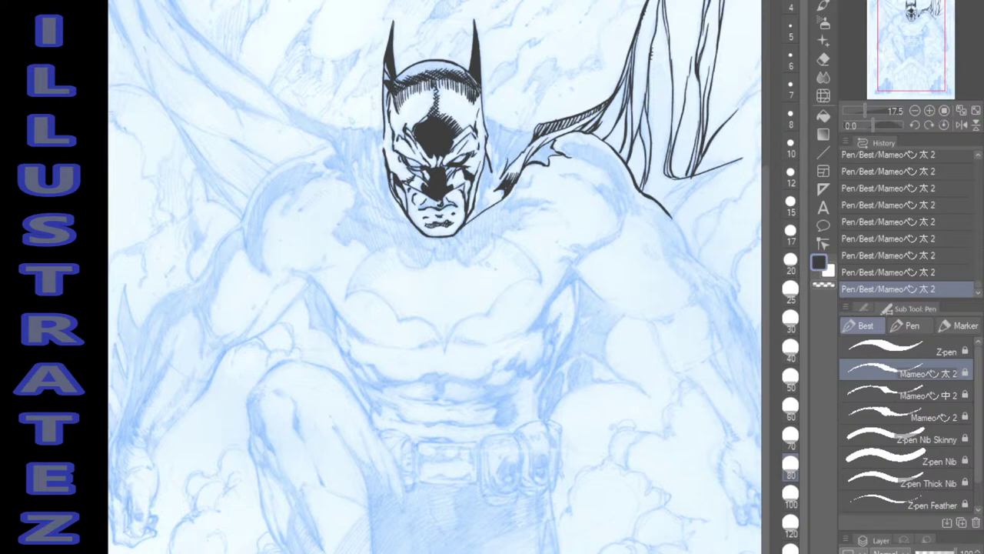
Thicken the cowl's top outline and black in the crown area above the hatched band with pen strokes.
{"action": "mouse_move", "coordinate": [396, 80]}
{"action": "left_mouse_down"}
{"action": "mouse_move", "coordinate": [438, 62]}
{"action": "mouse_move", "coordinate": [461, 70]}
{"action": "mouse_move", "coordinate": [395, 85]}
{"action": "left_mouse_up"}
{"action": "left_click_drag", "start_coordinate": [407, 69], "coordinate": [454, 64]}
{"action": "key", "text": "ctrl+z"}
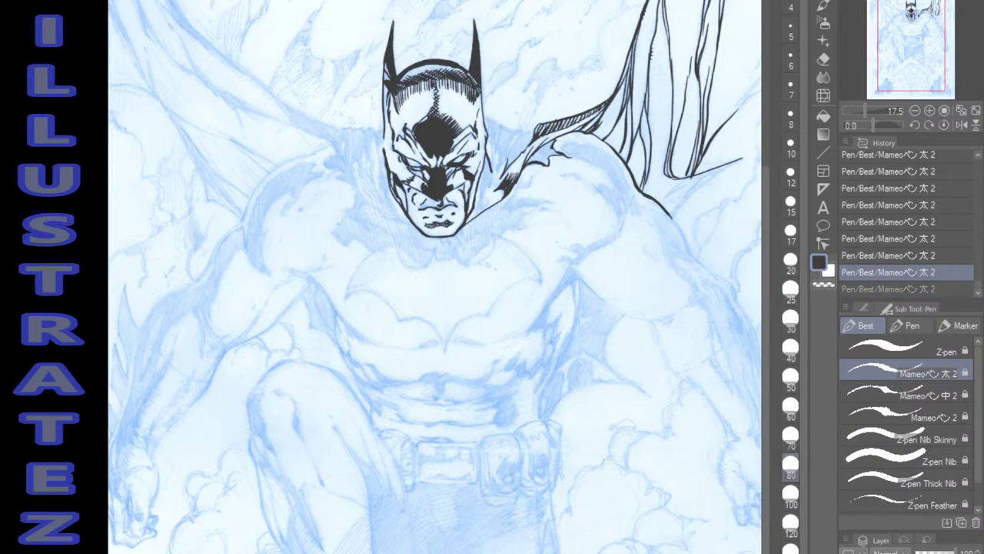
{"action": "key", "text": "ctrl+z"}
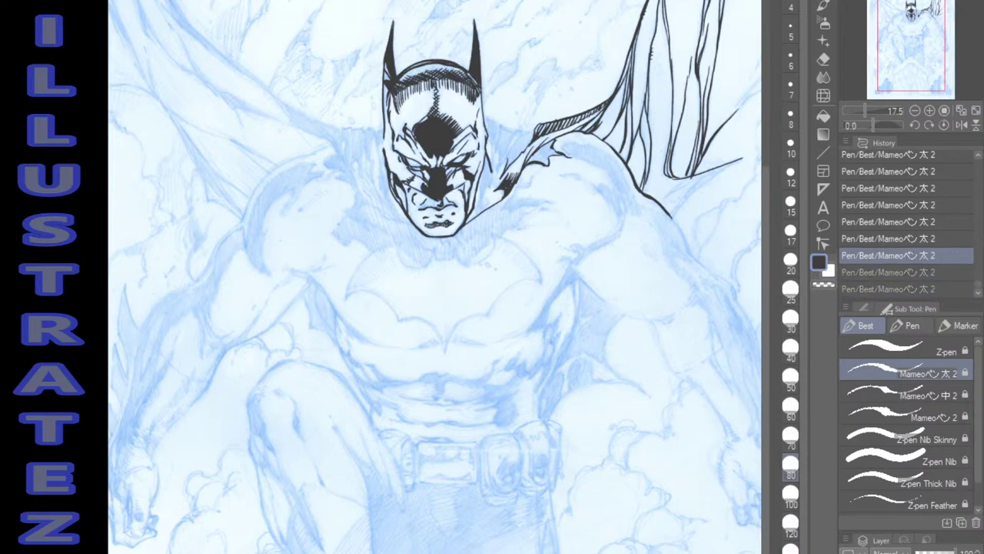
{"action": "key", "text": "ctrl+y"}
{"action": "key", "text": "ctrl+y"}
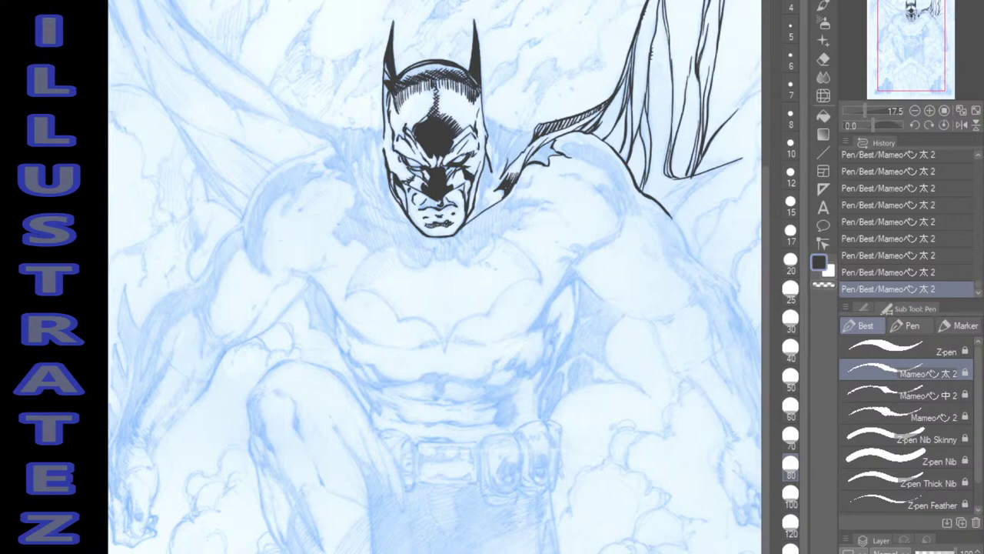
{"action": "mouse_move", "coordinate": [407, 72]}
{"action": "left_mouse_down"}
{"action": "mouse_move", "coordinate": [425, 63]}
{"action": "mouse_move", "coordinate": [413, 69]}
{"action": "left_mouse_up"}
{"action": "left_click_drag", "start_coordinate": [394, 95], "coordinate": [396, 112]}
{"action": "key", "text": "ctrl+z"}
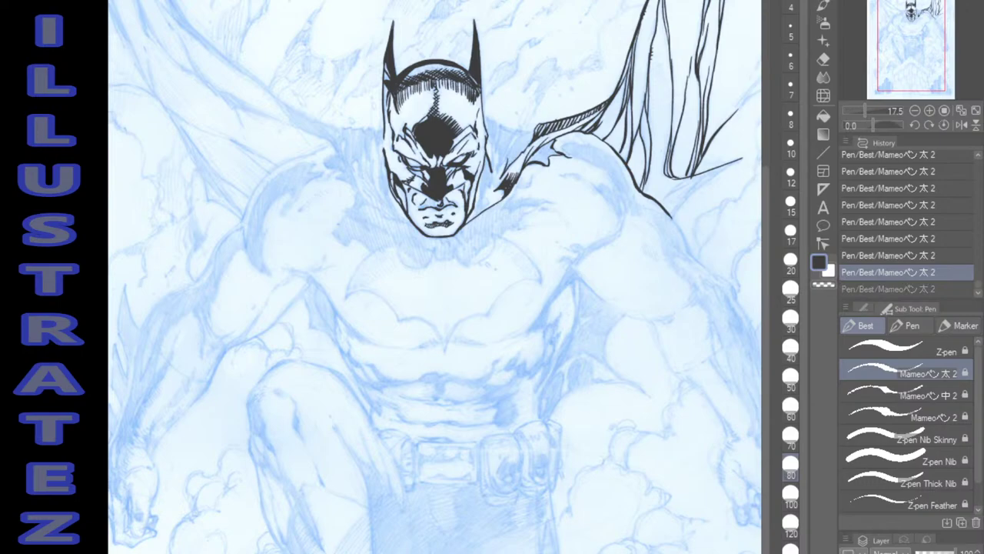
{"action": "mouse_move", "coordinate": [404, 82]}
{"action": "left_mouse_down"}
{"action": "mouse_move", "coordinate": [459, 72]}
{"action": "mouse_move", "coordinate": [412, 71]}
{"action": "mouse_move", "coordinate": [440, 65]}
{"action": "left_mouse_up"}
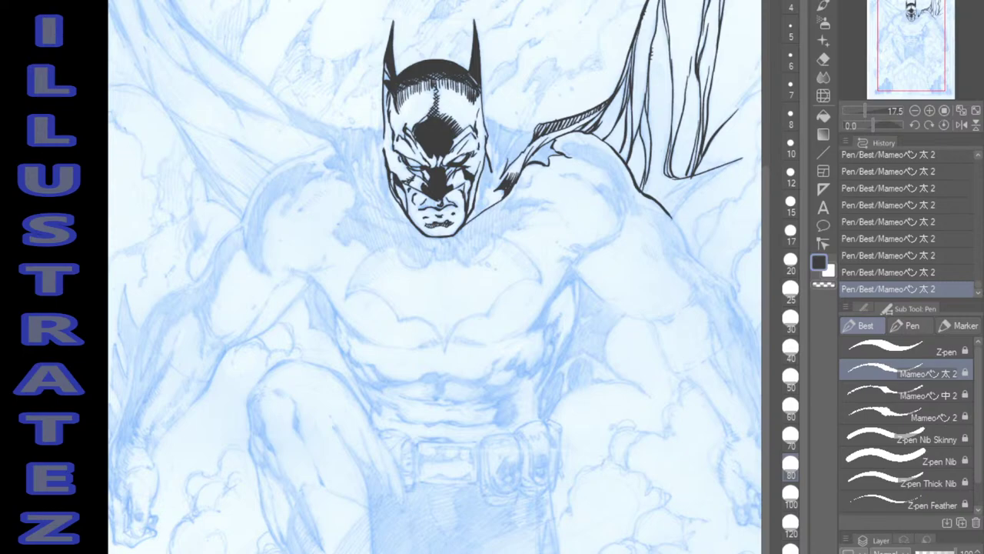
Thicken the side outlines of the cowl and ink the right-hand edge of the head down to the jaw.
{"action": "left_click_drag", "start_coordinate": [482, 103], "coordinate": [485, 134]}
{"action": "mouse_move", "coordinate": [387, 107]}
{"action": "left_mouse_down"}
{"action": "mouse_move", "coordinate": [384, 120]}
{"action": "mouse_move", "coordinate": [383, 108]}
{"action": "left_mouse_up"}
{"action": "left_click_drag", "start_coordinate": [482, 177], "coordinate": [477, 199]}
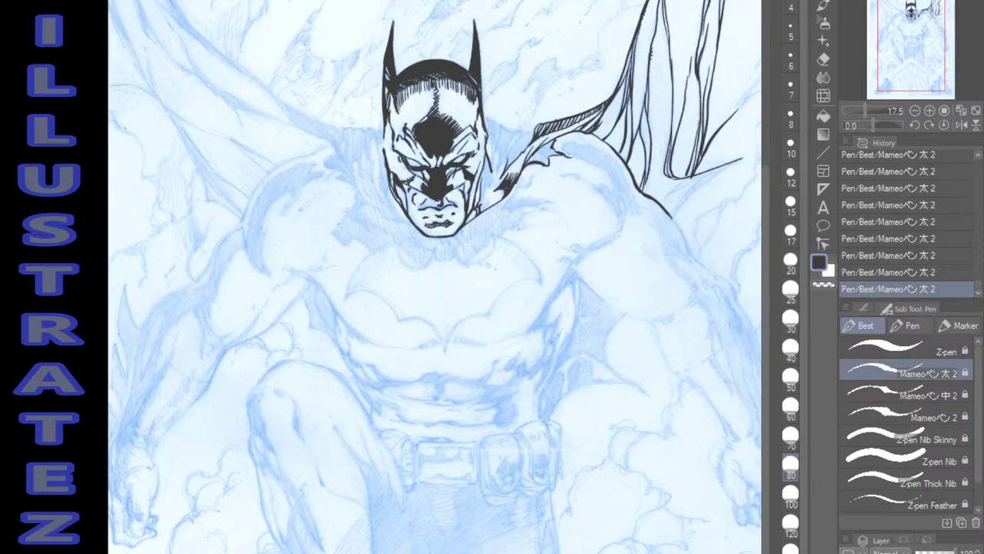
Outline the small jagged shadows on the right-hand shoulder and the cape folds beside the neck.
{"action": "mouse_move", "coordinate": [519, 184]}
{"action": "left_mouse_down"}
{"action": "mouse_move", "coordinate": [501, 208]}
{"action": "mouse_move", "coordinate": [553, 202]}
{"action": "mouse_move", "coordinate": [517, 200]}
{"action": "mouse_move", "coordinate": [534, 203]}
{"action": "mouse_move", "coordinate": [516, 190]}
{"action": "left_mouse_up"}
{"action": "left_click_drag", "start_coordinate": [529, 185], "coordinate": [520, 186]}
{"action": "left_click_drag", "start_coordinate": [510, 141], "coordinate": [496, 171]}
{"action": "mouse_move", "coordinate": [515, 131]}
{"action": "left_mouse_down"}
{"action": "mouse_move", "coordinate": [507, 143]}
{"action": "mouse_move", "coordinate": [515, 133]}
{"action": "left_mouse_up"}
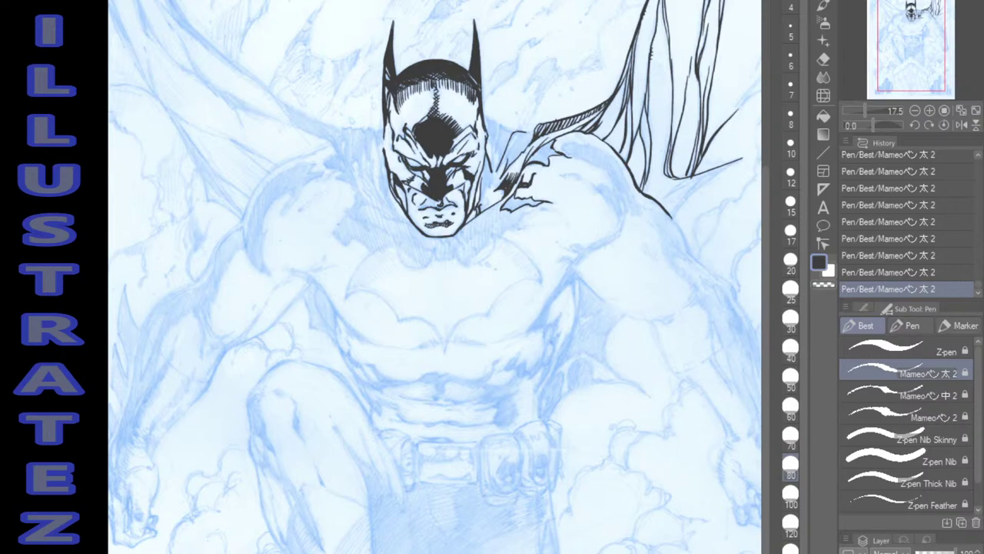
Fill the jagged shadow on top of the right-hand shoulder with solid black and touch it up with the pen.
{"action": "key", "text": "g"}
{"action": "left_click", "coordinate": [547, 154]}
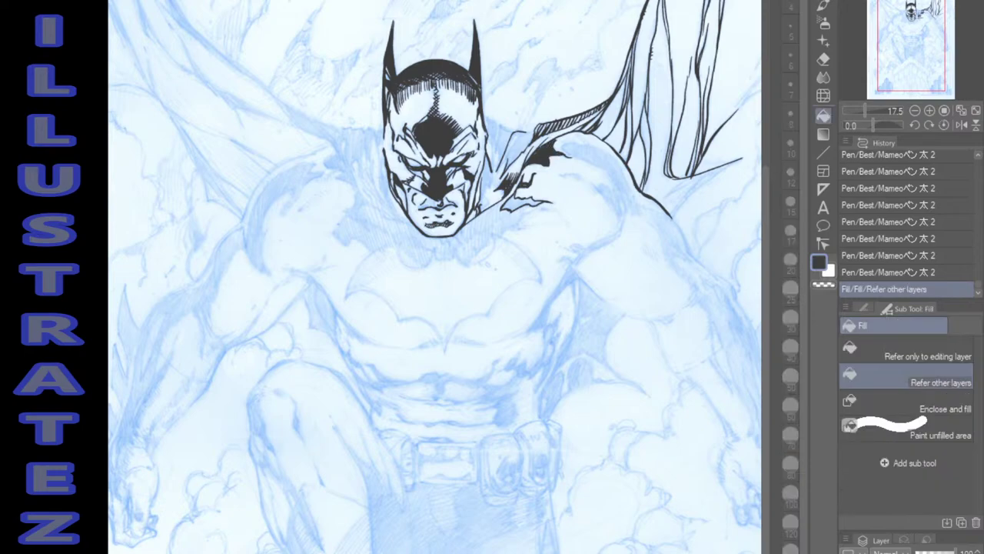
{"action": "key", "text": "p"}
{"action": "left_click", "coordinate": [547, 158]}
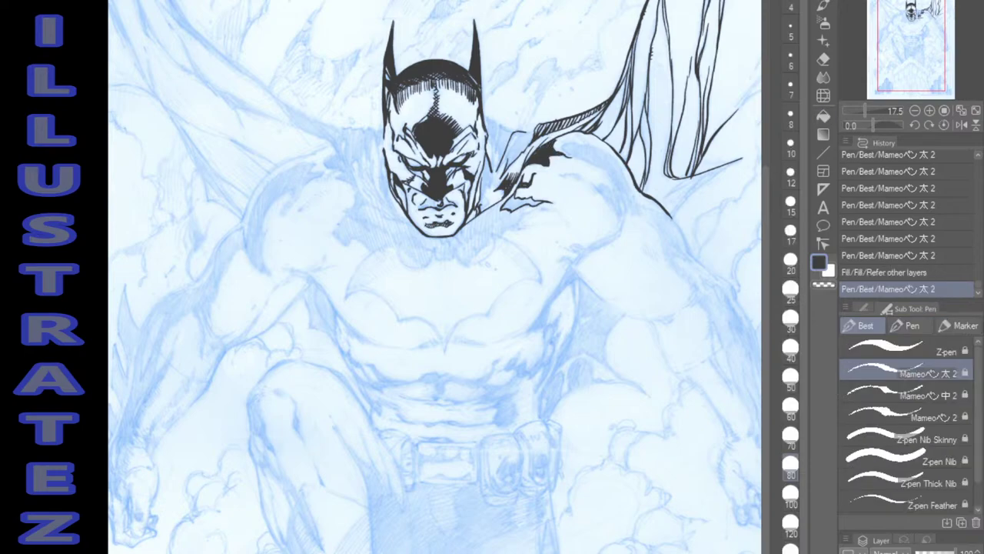
Outline the cape fold between the neck and the right-hand shoulder and fill its shadow with solid black.
{"action": "left_click_drag", "start_coordinate": [547, 135], "coordinate": [500, 166]}
{"action": "left_click", "coordinate": [544, 145]}
{"action": "left_click", "coordinate": [507, 166]}
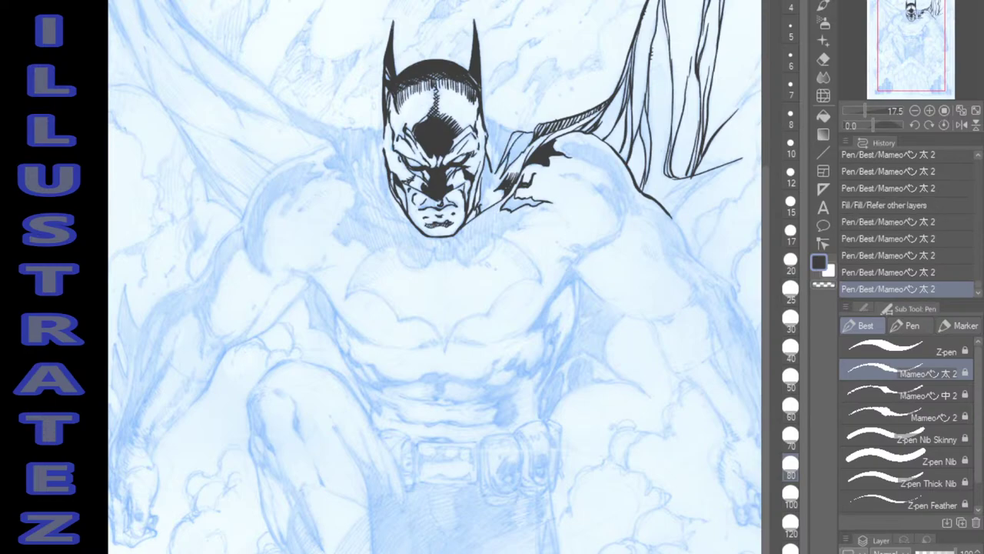
{"action": "key", "text": "g"}
{"action": "key", "text": "p"}
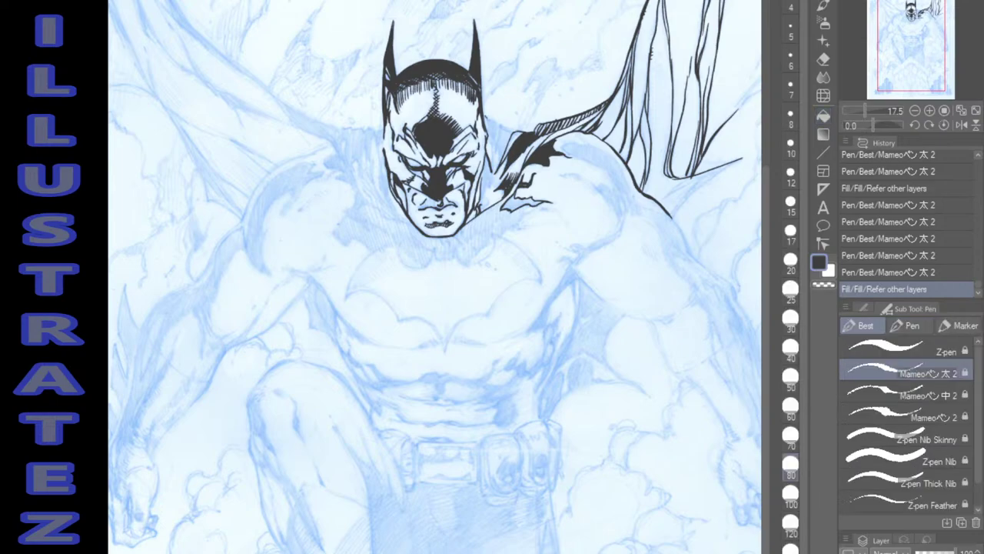
Ink the cape's upper collar line from the side of the cowl to the shoulder and the fold beside the jaw.
{"action": "mouse_move", "coordinate": [487, 117]}
{"action": "left_mouse_down"}
{"action": "mouse_move", "coordinate": [517, 135]}
{"action": "mouse_move", "coordinate": [499, 169]}
{"action": "mouse_move", "coordinate": [500, 127]}
{"action": "mouse_move", "coordinate": [481, 210]}
{"action": "left_mouse_up"}
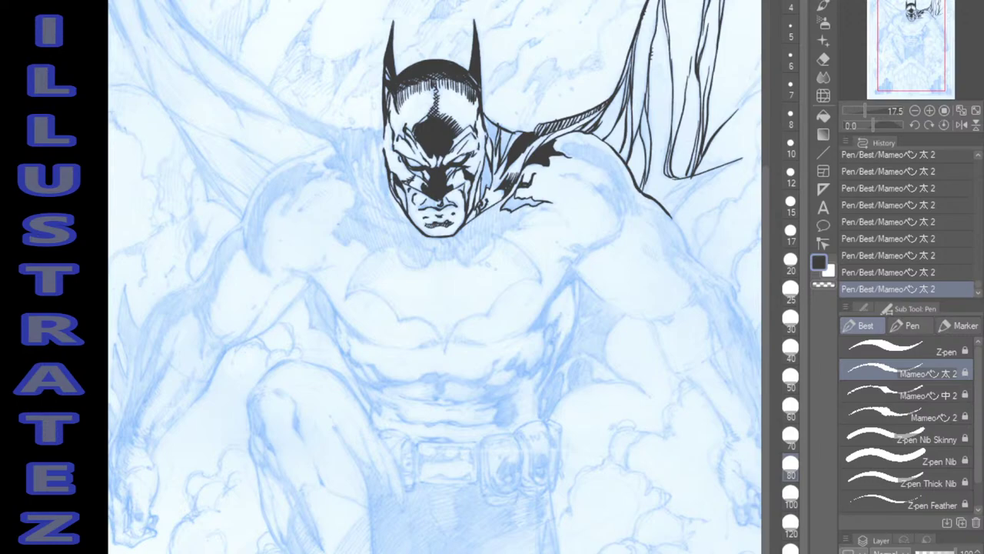
{"action": "left_click_drag", "start_coordinate": [483, 115], "coordinate": [489, 133]}
{"action": "key", "text": "g"}
{"action": "left_click", "coordinate": [501, 154]}
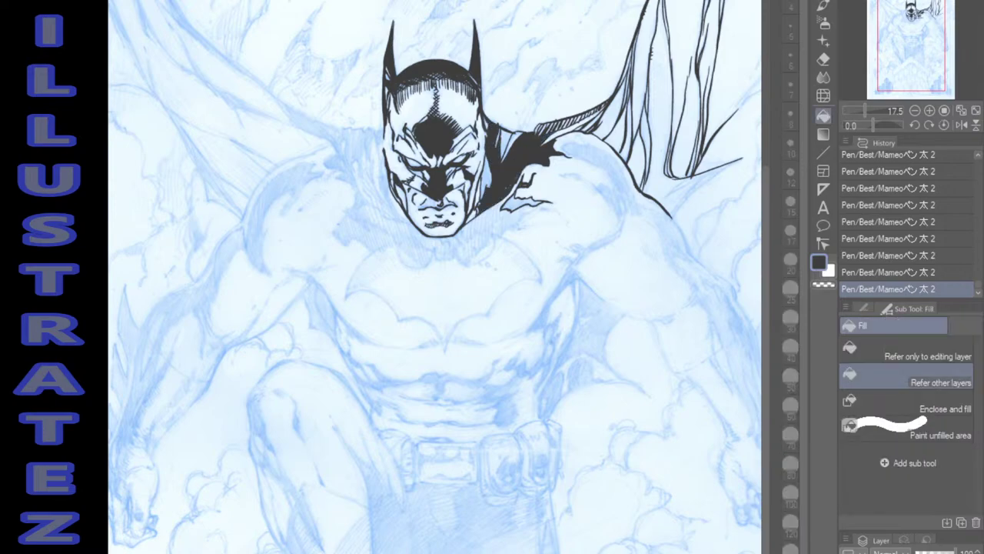
{"action": "key", "text": "ctrl+z"}
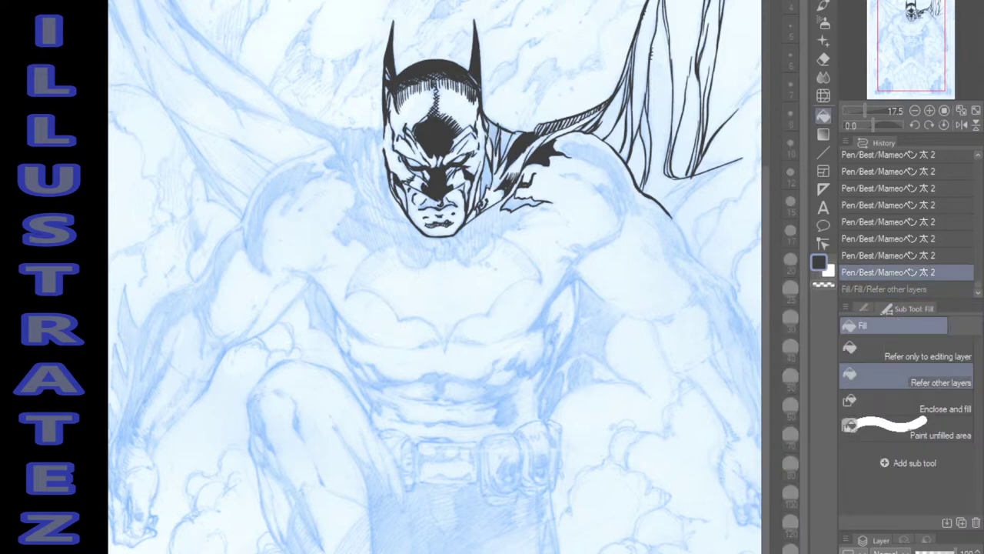
Close the gaps in the outlines of the collar folds beside the cowl with the pen, undoing the trial fill.
{"action": "key", "text": "p"}
{"action": "left_click_drag", "start_coordinate": [495, 136], "coordinate": [493, 147]}
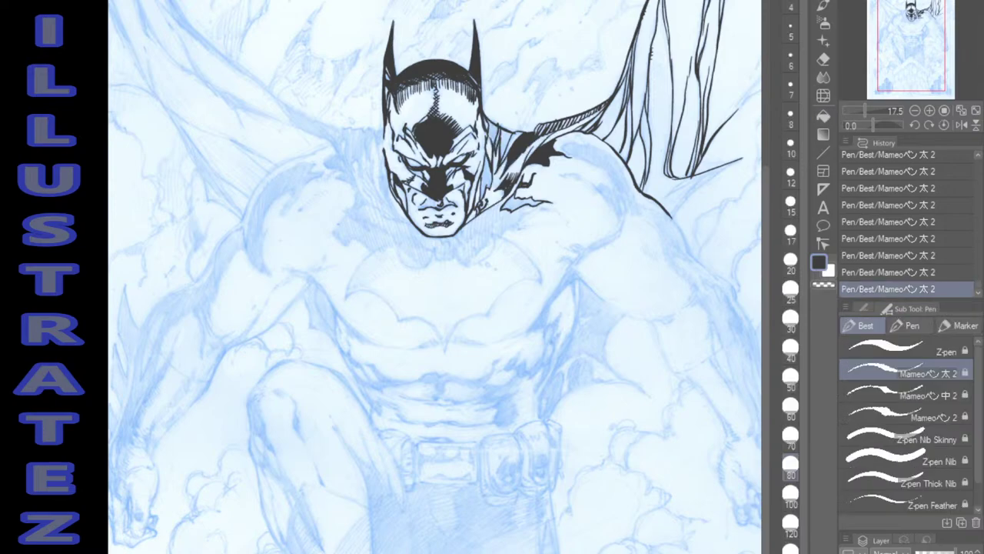
{"action": "key", "text": "g"}
{"action": "left_click", "coordinate": [492, 140]}
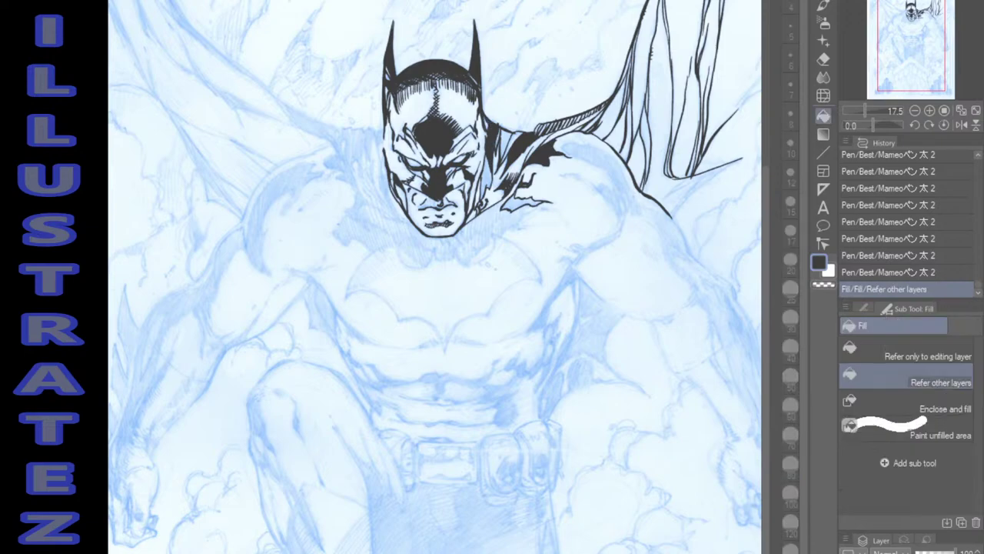
{"action": "key", "text": "ctrl+z"}
{"action": "key", "text": "p"}
{"action": "key", "text": "ctrl+y"}
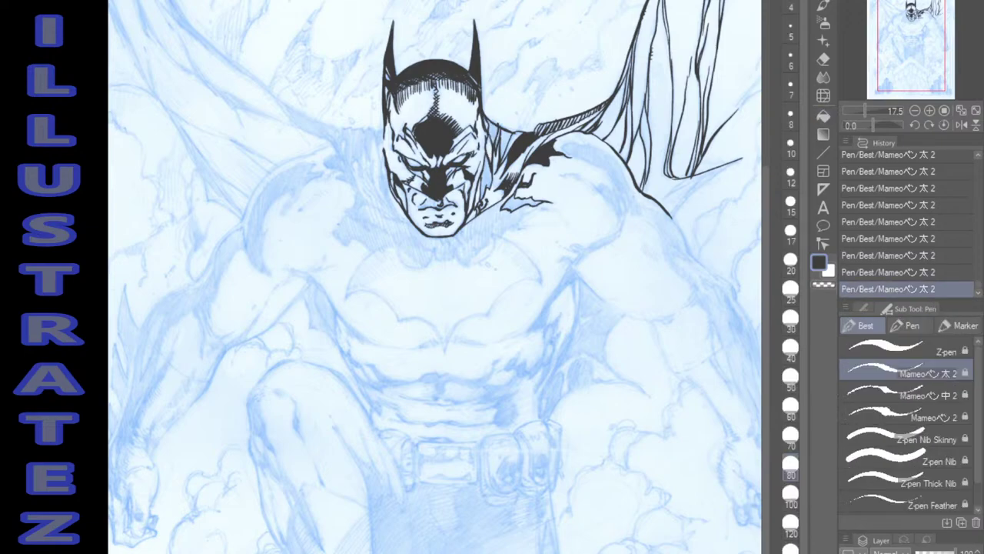
Fill the collar folds, the shadow beside the jaw and the small jagged shadow below the shoulder with solid black.
{"action": "key", "text": "g"}
{"action": "left_click", "coordinate": [505, 144]}
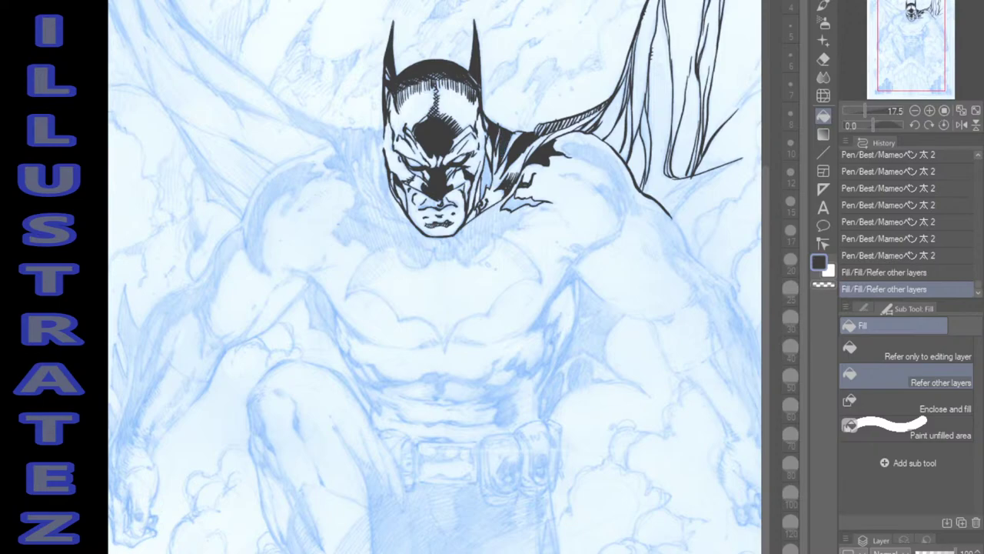
{"action": "left_click", "coordinate": [486, 177]}
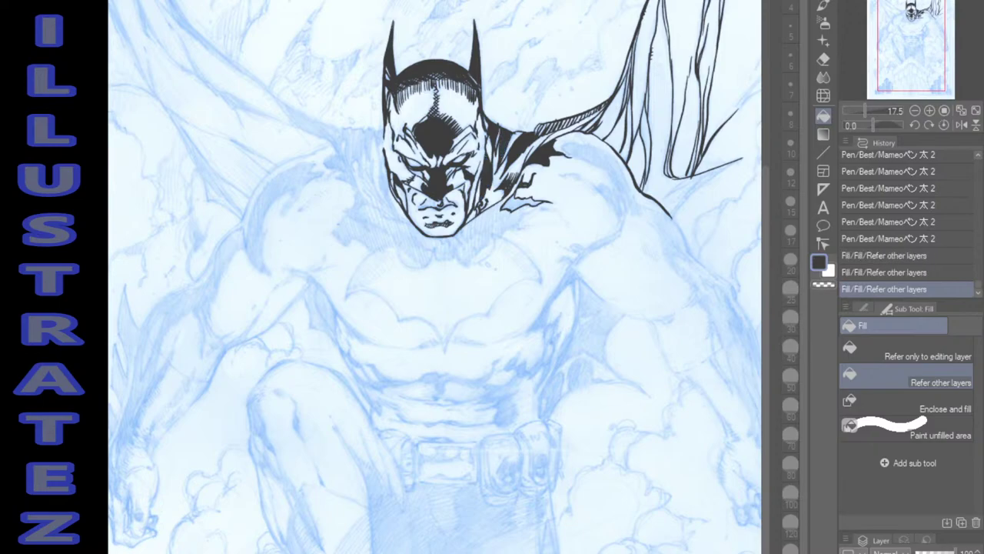
{"action": "left_click", "coordinate": [522, 202]}
Outline the long curved shadow along the outer edge of the right-hand shoulder.
{"action": "key", "text": "p"}
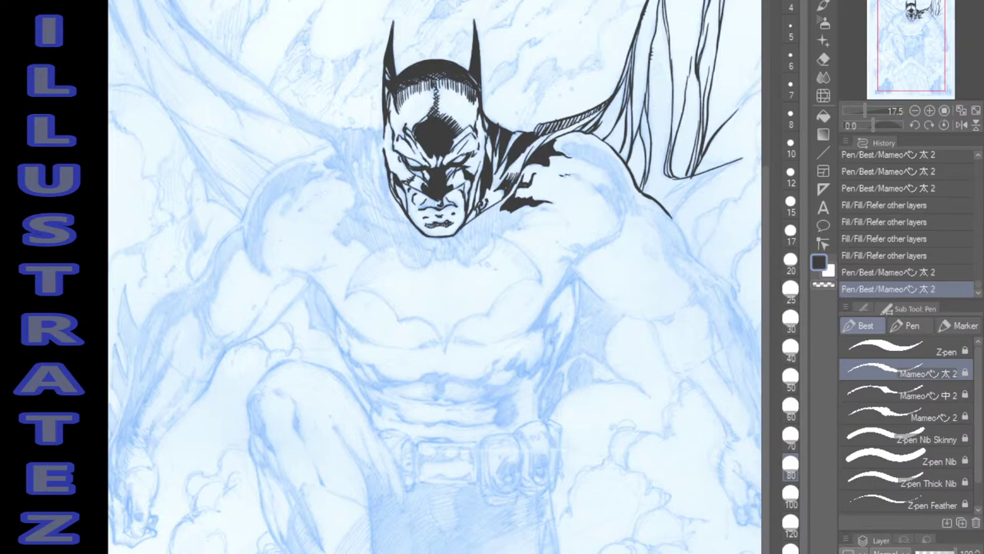
{"action": "mouse_move", "coordinate": [561, 174]}
{"action": "left_mouse_down"}
{"action": "mouse_move", "coordinate": [589, 182]}
{"action": "mouse_move", "coordinate": [623, 224]}
{"action": "left_mouse_up"}
{"action": "mouse_move", "coordinate": [599, 183]}
{"action": "left_mouse_down"}
{"action": "mouse_move", "coordinate": [617, 197]}
{"action": "mouse_move", "coordinate": [605, 171]}
{"action": "left_mouse_up"}
{"action": "mouse_move", "coordinate": [584, 159]}
{"action": "left_mouse_down"}
{"action": "mouse_move", "coordinate": [597, 167]}
{"action": "mouse_move", "coordinate": [567, 149]}
{"action": "left_mouse_up"}
{"action": "mouse_move", "coordinate": [566, 140]}
{"action": "left_mouse_down"}
{"action": "mouse_move", "coordinate": [619, 164]}
{"action": "mouse_move", "coordinate": [624, 224]}
{"action": "mouse_move", "coordinate": [624, 203]}
{"action": "left_mouse_up"}
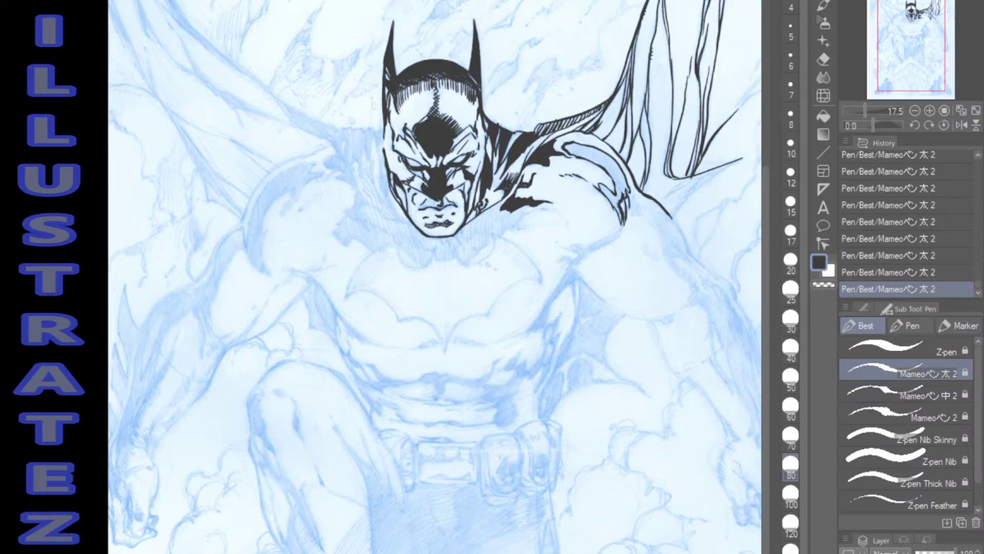
Fill the long curved shadow on the right-hand shoulder with solid black and refine its edges with the pen.
{"action": "left_click", "coordinate": [823, 115]}
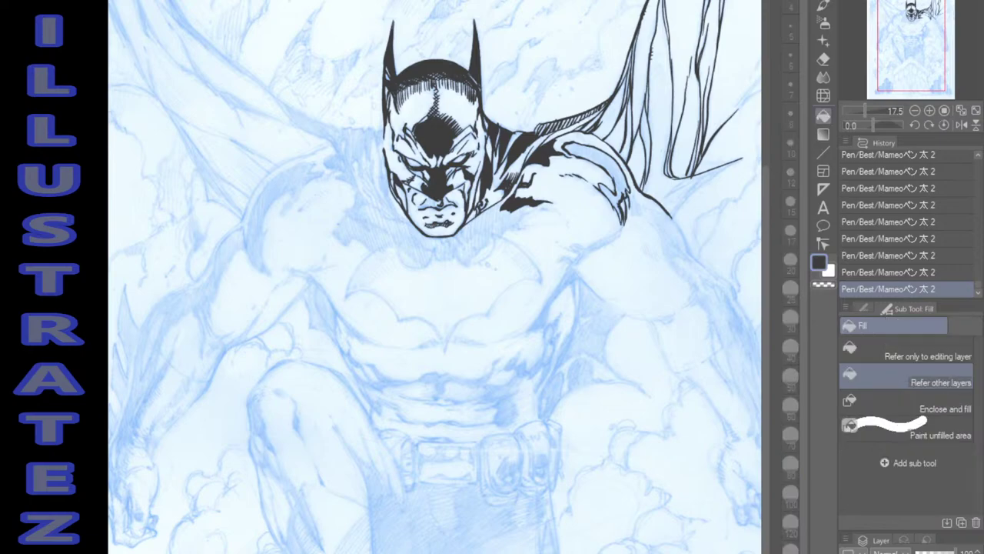
{"action": "left_click", "coordinate": [603, 166]}
{"action": "key", "text": "p"}
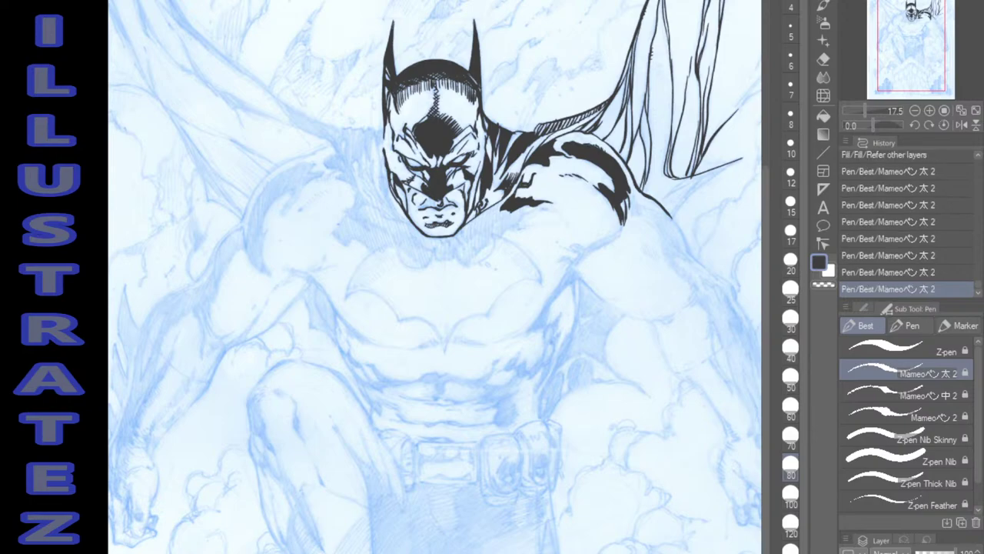
{"action": "key", "text": "ctrl+z"}
{"action": "key", "text": "ctrl+y"}
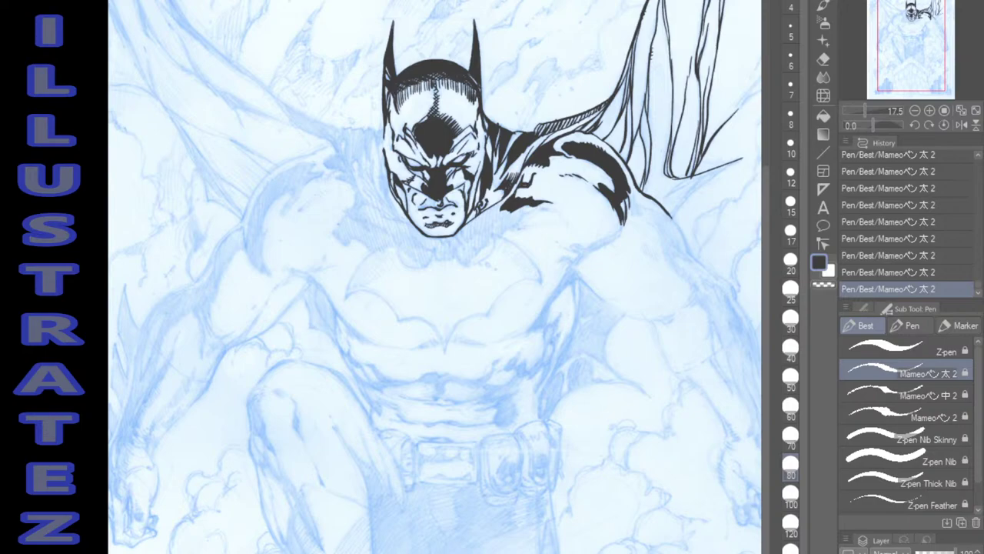
Ink the lower contour of the right-hand shoulder muscle, the armpit crease and the short muscle lines toward the chest.
{"action": "mouse_move", "coordinate": [577, 247]}
{"action": "left_mouse_down"}
{"action": "mouse_move", "coordinate": [571, 265]}
{"action": "mouse_move", "coordinate": [618, 233]}
{"action": "mouse_move", "coordinate": [588, 252]}
{"action": "left_mouse_up"}
{"action": "left_click_drag", "start_coordinate": [577, 246], "coordinate": [583, 251]}
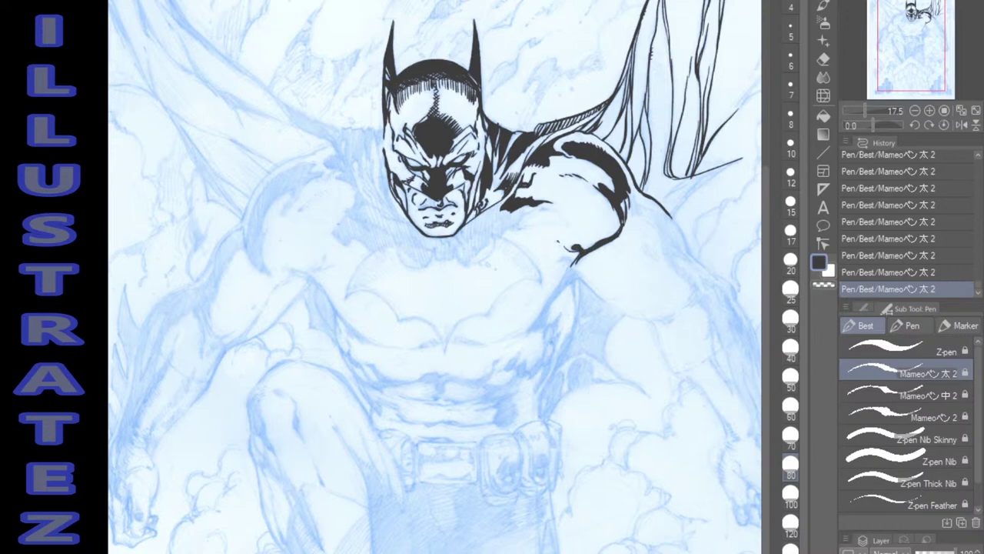
{"action": "mouse_move", "coordinate": [547, 208]}
{"action": "left_mouse_down"}
{"action": "mouse_move", "coordinate": [562, 216]}
{"action": "mouse_move", "coordinate": [521, 218]}
{"action": "left_mouse_up"}
{"action": "left_click_drag", "start_coordinate": [523, 217], "coordinate": [512, 227]}
Ink the upper outline of the chest's bat emblem, including the small ears, the scalloped edge and both outer wing curves.
{"action": "mouse_move", "coordinate": [434, 247]}
{"action": "left_mouse_down"}
{"action": "mouse_move", "coordinate": [423, 268]}
{"action": "mouse_move", "coordinate": [492, 255]}
{"action": "left_mouse_up"}
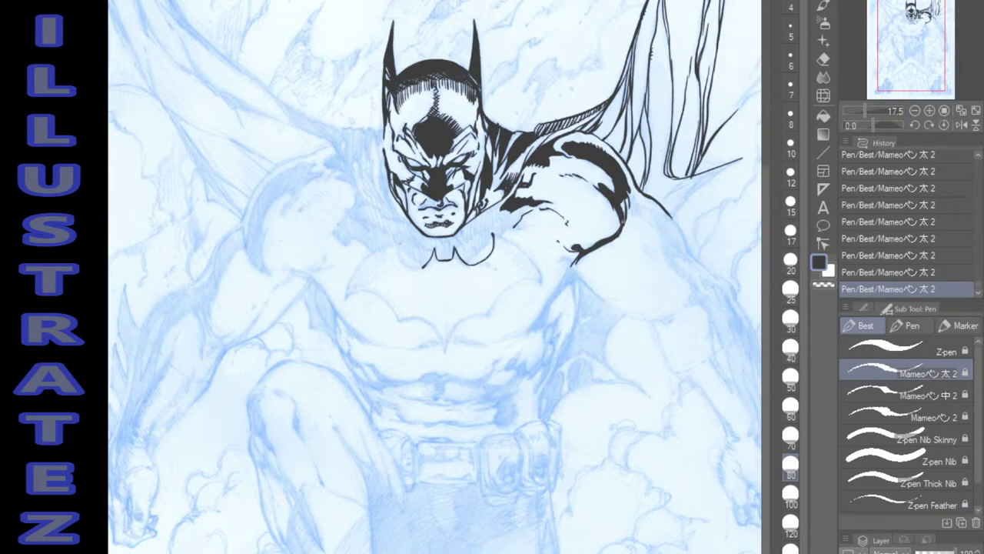
{"action": "left_click_drag", "start_coordinate": [397, 244], "coordinate": [403, 262]}
{"action": "mouse_move", "coordinate": [346, 301]}
{"action": "left_mouse_down"}
{"action": "mouse_move", "coordinate": [363, 262]}
{"action": "mouse_move", "coordinate": [395, 242]}
{"action": "left_mouse_up"}
{"action": "left_click_drag", "start_coordinate": [498, 236], "coordinate": [543, 282]}
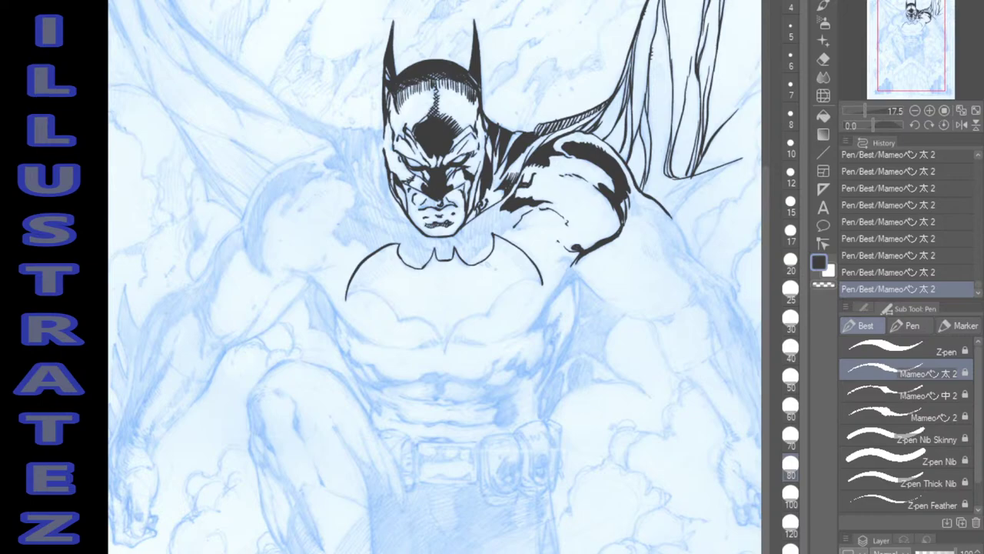
Ink the lower scalloped edge of the chest's bat emblem, including its pointed tail.
{"action": "mouse_move", "coordinate": [489, 314]}
{"action": "left_mouse_down"}
{"action": "mouse_move", "coordinate": [526, 279]}
{"action": "mouse_move", "coordinate": [541, 283]}
{"action": "left_mouse_up"}
{"action": "mouse_move", "coordinate": [346, 300]}
{"action": "left_mouse_down"}
{"action": "mouse_move", "coordinate": [366, 290]}
{"action": "mouse_move", "coordinate": [400, 321]}
{"action": "mouse_move", "coordinate": [419, 318]}
{"action": "mouse_move", "coordinate": [443, 353]}
{"action": "mouse_move", "coordinate": [458, 324]}
{"action": "mouse_move", "coordinate": [495, 307]}
{"action": "left_mouse_up"}
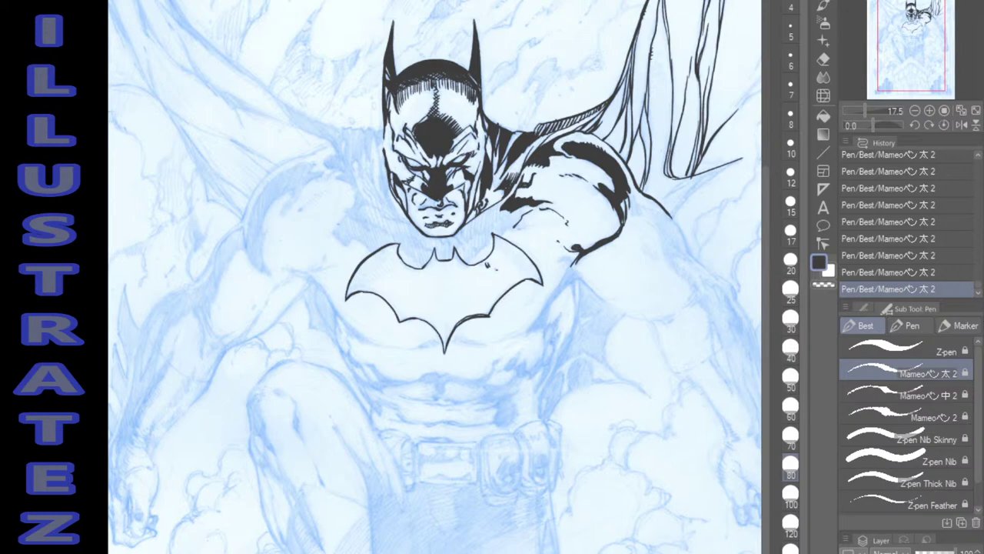
Hatch the outer curves of both wings of the chest emblem with short parallel lines.
{"action": "left_click_drag", "start_coordinate": [494, 239], "coordinate": [521, 260]}
{"action": "left_click_drag", "start_coordinate": [518, 254], "coordinate": [538, 277]}
{"action": "left_click_drag", "start_coordinate": [529, 270], "coordinate": [541, 279]}
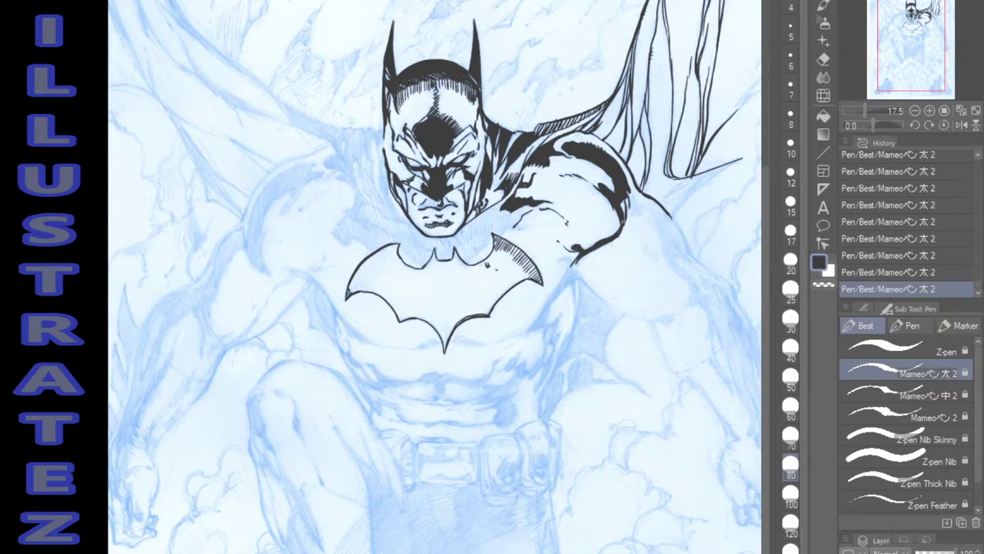
{"action": "left_click_drag", "start_coordinate": [358, 287], "coordinate": [348, 292]}
{"action": "left_click_drag", "start_coordinate": [359, 282], "coordinate": [350, 290]}
{"action": "mouse_move", "coordinate": [359, 279]}
{"action": "left_mouse_down"}
{"action": "mouse_move", "coordinate": [353, 286]}
{"action": "mouse_move", "coordinate": [368, 268]}
{"action": "left_mouse_up"}
{"action": "left_click_drag", "start_coordinate": [379, 267], "coordinate": [369, 276]}
{"action": "left_click_drag", "start_coordinate": [384, 256], "coordinate": [377, 271]}
{"action": "left_click_drag", "start_coordinate": [386, 250], "coordinate": [384, 275]}
{"action": "left_click_drag", "start_coordinate": [390, 252], "coordinate": [383, 269]}
{"action": "left_click_drag", "start_coordinate": [393, 251], "coordinate": [392, 266]}
{"action": "left_click_drag", "start_coordinate": [400, 246], "coordinate": [394, 258]}
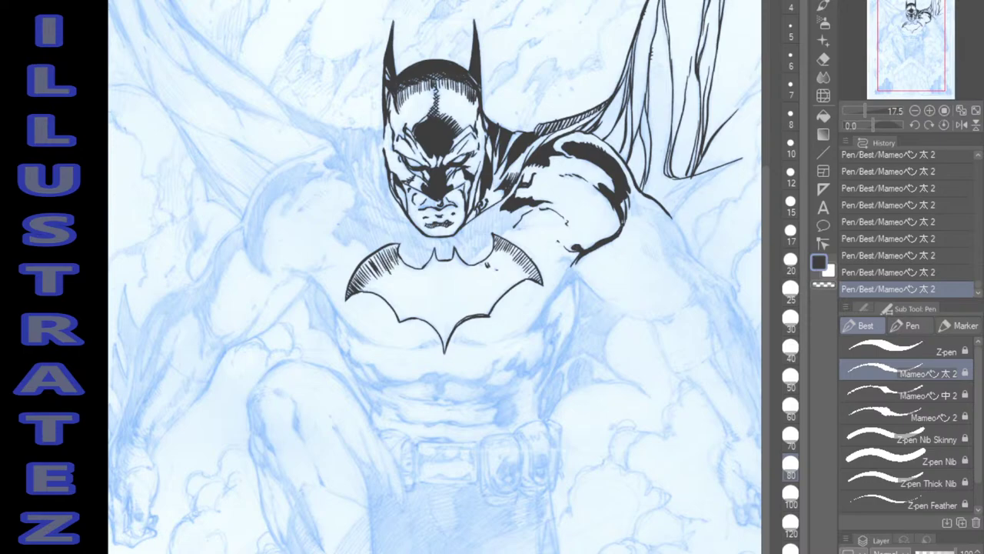
Undo the hatching on both wings of the chest emblem.
{"action": "key", "text": "ctrl+z"}
{"action": "key", "text": "ctrl+z"}
{"action": "key", "text": "ctrl+z"}
{"action": "key", "text": "ctrl+z"}
{"action": "key", "text": "ctrl+z"}
{"action": "key", "text": "ctrl+z"}
{"action": "key", "text": "ctrl+z"}
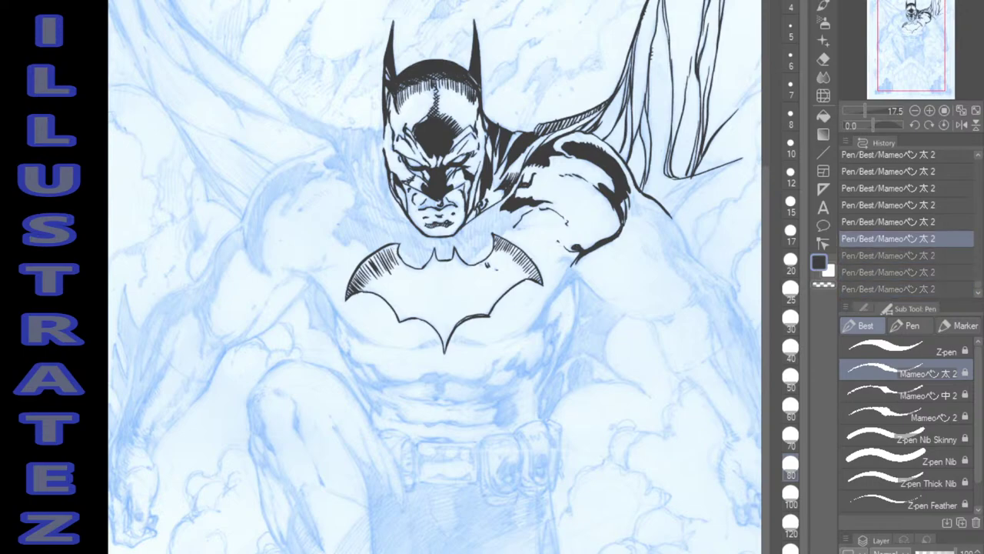
{"action": "key", "text": "ctrl+z"}
{"action": "key", "text": "ctrl+z"}
{"action": "key", "text": "ctrl+z"}
{"action": "key", "text": "ctrl+z"}
{"action": "key", "text": "ctrl+z"}
{"action": "key", "text": "ctrl+z"}
{"action": "key", "text": "ctrl+z"}
{"action": "key", "text": "ctrl+z"}
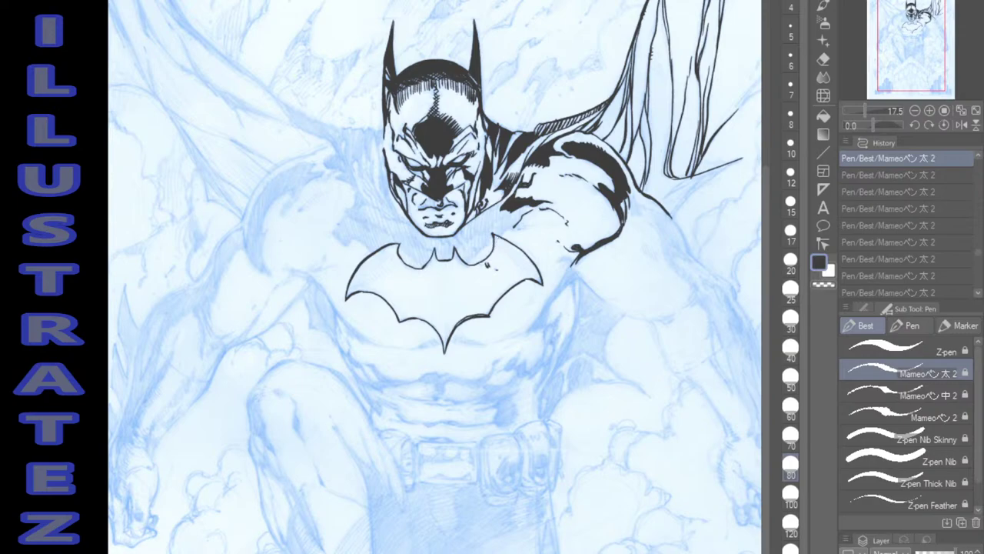
Ink the collar lines above the emblem, the short neck creases under the chin and the cape edge beside the left-hand jaw.
{"action": "mouse_move", "coordinate": [470, 250]}
{"action": "left_mouse_down"}
{"action": "mouse_move", "coordinate": [475, 257]}
{"action": "mouse_move", "coordinate": [516, 228]}
{"action": "left_mouse_up"}
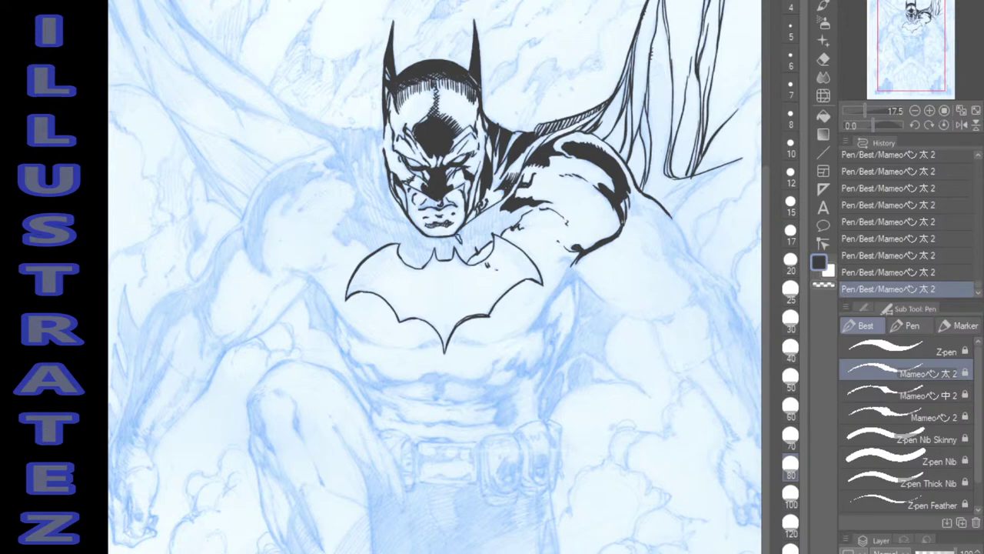
{"action": "left_click_drag", "start_coordinate": [465, 228], "coordinate": [463, 241]}
{"action": "left_click_drag", "start_coordinate": [444, 239], "coordinate": [450, 248]}
{"action": "left_click_drag", "start_coordinate": [414, 237], "coordinate": [422, 244]}
{"action": "left_click_drag", "start_coordinate": [421, 243], "coordinate": [428, 249]}
{"action": "left_click_drag", "start_coordinate": [387, 184], "coordinate": [406, 225]}
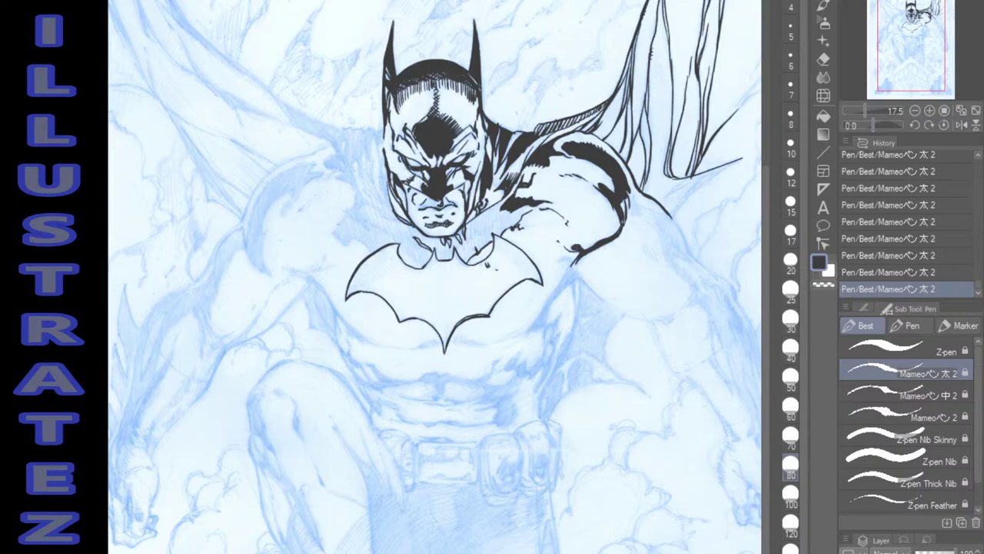
Ink the cape folds beside the left-hand side of the cowl and outline the shadow shapes where the cape meets the shoulder.
{"action": "left_click_drag", "start_coordinate": [387, 179], "coordinate": [389, 193]}
{"action": "left_click_drag", "start_coordinate": [379, 155], "coordinate": [391, 209]}
{"action": "left_click_drag", "start_coordinate": [379, 169], "coordinate": [392, 213]}
{"action": "left_click_drag", "start_coordinate": [386, 188], "coordinate": [391, 208]}
{"action": "mouse_move", "coordinate": [377, 151]}
{"action": "left_mouse_down"}
{"action": "mouse_move", "coordinate": [383, 127]}
{"action": "mouse_move", "coordinate": [381, 147]}
{"action": "mouse_move", "coordinate": [376, 128]}
{"action": "mouse_move", "coordinate": [354, 127]}
{"action": "mouse_move", "coordinate": [352, 174]}
{"action": "mouse_move", "coordinate": [360, 165]}
{"action": "left_mouse_up"}
{"action": "left_click_drag", "start_coordinate": [359, 163], "coordinate": [361, 180]}
{"action": "mouse_move", "coordinate": [366, 143]}
{"action": "left_mouse_down"}
{"action": "mouse_move", "coordinate": [366, 186]}
{"action": "mouse_move", "coordinate": [369, 164]}
{"action": "left_mouse_up"}
{"action": "mouse_move", "coordinate": [374, 147]}
{"action": "left_mouse_down"}
{"action": "mouse_move", "coordinate": [369, 156]}
{"action": "mouse_move", "coordinate": [369, 147]}
{"action": "left_mouse_up"}
{"action": "mouse_move", "coordinate": [376, 132]}
{"action": "left_mouse_down"}
{"action": "mouse_move", "coordinate": [340, 147]}
{"action": "mouse_move", "coordinate": [339, 160]}
{"action": "left_mouse_up"}
{"action": "left_click_drag", "start_coordinate": [351, 158], "coordinate": [342, 169]}
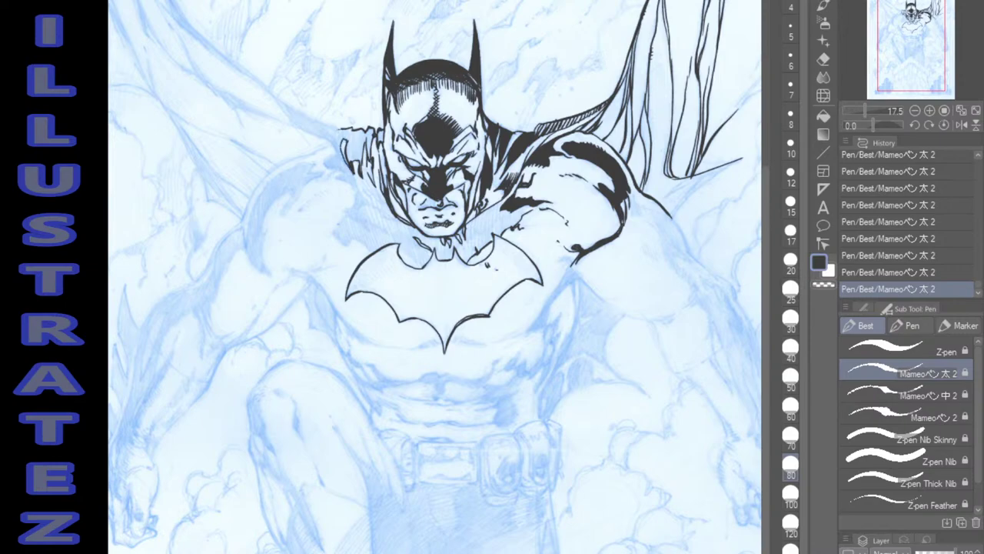
Ink the long cape edge sweeping up from the left-hand shoulder and fill the enclosed cape shadows with solid black.
{"action": "mouse_move", "coordinate": [183, 17]}
{"action": "left_mouse_down"}
{"action": "mouse_move", "coordinate": [240, 69]}
{"action": "mouse_move", "coordinate": [340, 132]}
{"action": "left_mouse_up"}
{"action": "left_click_drag", "start_coordinate": [263, 86], "coordinate": [349, 170]}
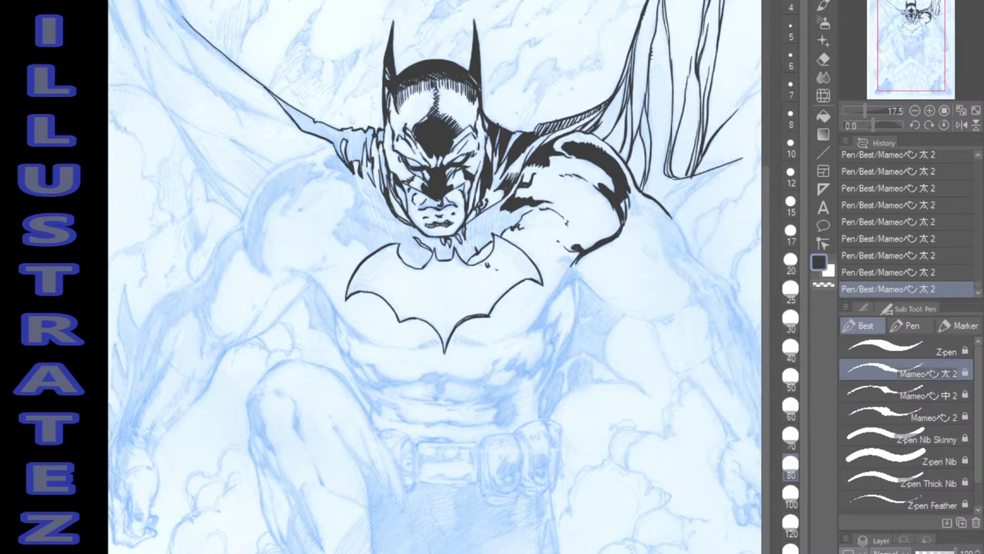
{"action": "key", "text": "g"}
{"action": "left_click", "coordinate": [330, 133]}
{"action": "left_click", "coordinate": [381, 137]}
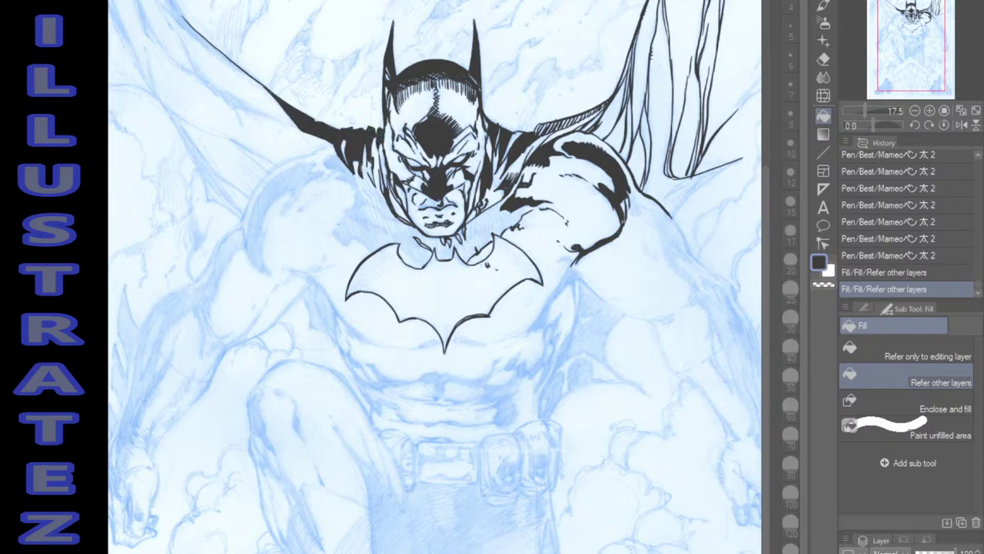
Ink the curved cape folds wrapping from the left-hand shoulder around under the jaw.
{"action": "key", "text": "p"}
{"action": "mouse_move", "coordinate": [384, 172]}
{"action": "left_mouse_down"}
{"action": "mouse_move", "coordinate": [378, 200]}
{"action": "mouse_move", "coordinate": [400, 222]}
{"action": "left_mouse_up"}
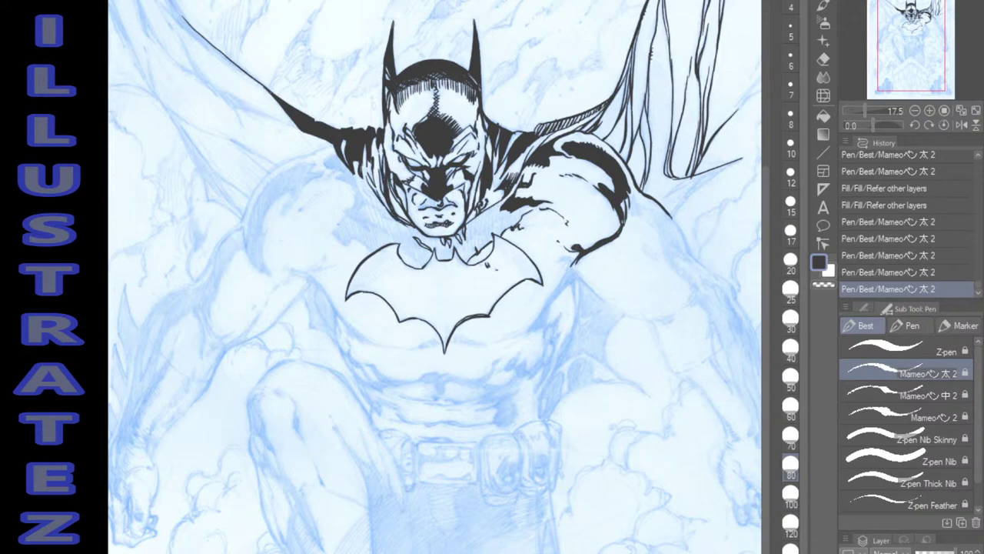
{"action": "left_click_drag", "start_coordinate": [363, 185], "coordinate": [388, 215]}
{"action": "mouse_move", "coordinate": [355, 176]}
{"action": "left_mouse_down"}
{"action": "mouse_move", "coordinate": [387, 217]}
{"action": "mouse_move", "coordinate": [418, 230]}
{"action": "mouse_move", "coordinate": [400, 212]}
{"action": "left_mouse_up"}
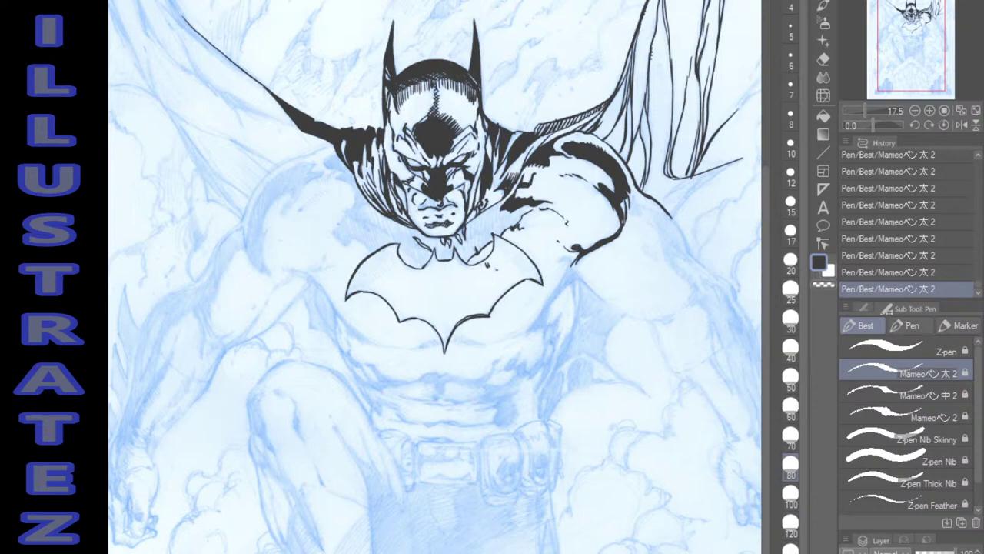
Touch up the cowl's shading and hatch the cape's cast shadow beside the right-hand side of the chin.
{"action": "left_click_drag", "start_coordinate": [408, 87], "coordinate": [412, 98]}
{"action": "left_click_drag", "start_coordinate": [393, 145], "coordinate": [390, 153]}
{"action": "mouse_move", "coordinate": [470, 222]}
{"action": "left_mouse_down"}
{"action": "mouse_move", "coordinate": [467, 243]}
{"action": "mouse_move", "coordinate": [493, 225]}
{"action": "left_mouse_up"}
{"action": "mouse_move", "coordinate": [503, 199]}
{"action": "left_mouse_down"}
{"action": "mouse_move", "coordinate": [502, 219]}
{"action": "mouse_move", "coordinate": [460, 240]}
{"action": "left_mouse_up"}
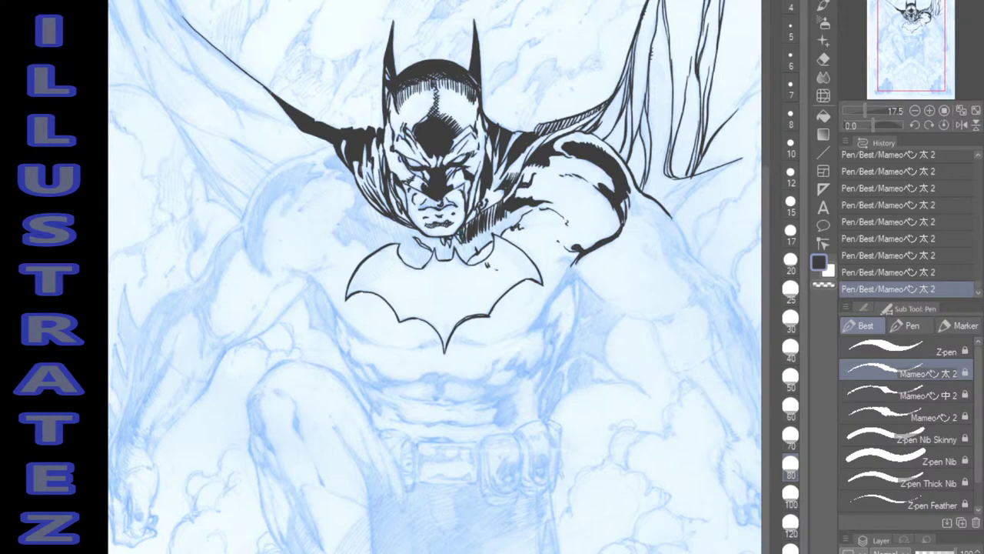
Hatch the shadow under the chin down to the emblem's ears and along the cape's lower edge on the left-hand chest.
{"action": "left_click_drag", "start_coordinate": [455, 235], "coordinate": [454, 249]}
{"action": "left_click_drag", "start_coordinate": [461, 239], "coordinate": [433, 252]}
{"action": "mouse_move", "coordinate": [437, 236]}
{"action": "left_mouse_down"}
{"action": "mouse_move", "coordinate": [439, 260]}
{"action": "mouse_move", "coordinate": [452, 258]}
{"action": "mouse_move", "coordinate": [418, 241]}
{"action": "left_mouse_up"}
{"action": "left_click_drag", "start_coordinate": [421, 231], "coordinate": [392, 238]}
{"action": "left_click_drag", "start_coordinate": [391, 220], "coordinate": [396, 237]}
{"action": "mouse_move", "coordinate": [396, 235]}
{"action": "left_mouse_down"}
{"action": "mouse_move", "coordinate": [404, 253]}
{"action": "mouse_move", "coordinate": [403, 243]}
{"action": "left_mouse_up"}
{"action": "left_click_drag", "start_coordinate": [405, 242], "coordinate": [423, 266]}
{"action": "left_click_drag", "start_coordinate": [423, 246], "coordinate": [429, 263]}
{"action": "left_click_drag", "start_coordinate": [429, 249], "coordinate": [430, 262]}
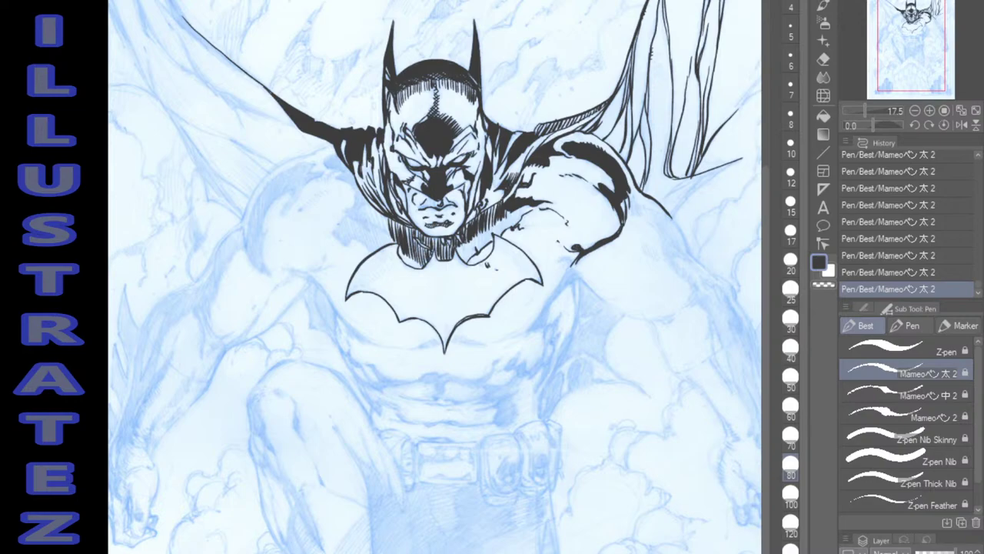
{"action": "mouse_move", "coordinate": [386, 216]}
{"action": "left_mouse_down"}
{"action": "mouse_move", "coordinate": [388, 235]}
{"action": "mouse_move", "coordinate": [372, 218]}
{"action": "left_mouse_up"}
{"action": "mouse_move", "coordinate": [373, 215]}
{"action": "left_mouse_down"}
{"action": "mouse_move", "coordinate": [373, 226]}
{"action": "mouse_move", "coordinate": [357, 223]}
{"action": "left_mouse_up"}
Ink the left-hand shoulder's outer contour, outline its long curved shadow and add short hatching on the muscle beside it.
{"action": "mouse_move", "coordinate": [353, 206]}
{"action": "left_mouse_down"}
{"action": "mouse_move", "coordinate": [353, 222]}
{"action": "mouse_move", "coordinate": [363, 209]}
{"action": "mouse_move", "coordinate": [338, 183]}
{"action": "left_mouse_up"}
{"action": "left_click_drag", "start_coordinate": [339, 175], "coordinate": [323, 162]}
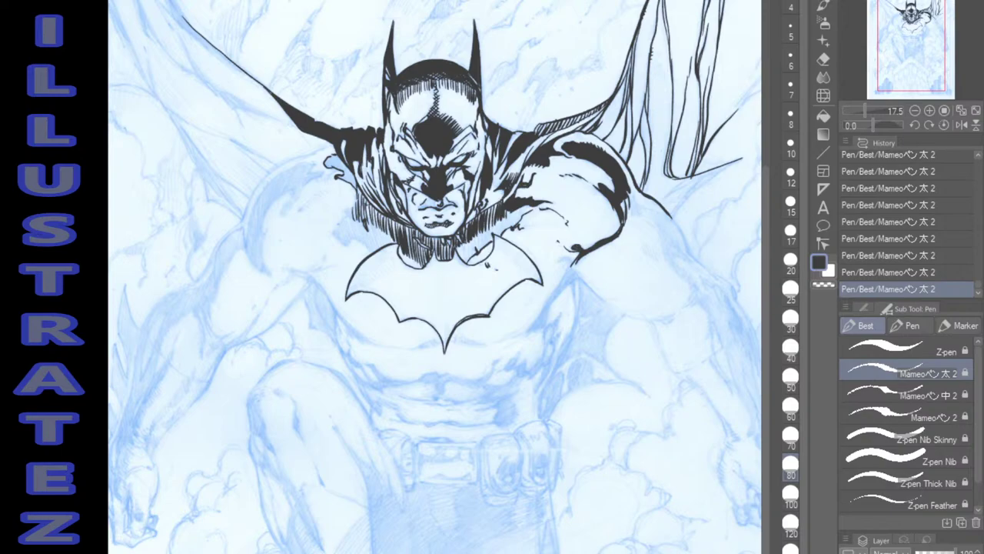
{"action": "mouse_move", "coordinate": [325, 170]}
{"action": "left_mouse_down"}
{"action": "mouse_move", "coordinate": [288, 211]}
{"action": "mouse_move", "coordinate": [258, 185]}
{"action": "mouse_move", "coordinate": [289, 158]}
{"action": "mouse_move", "coordinate": [329, 145]}
{"action": "left_mouse_up"}
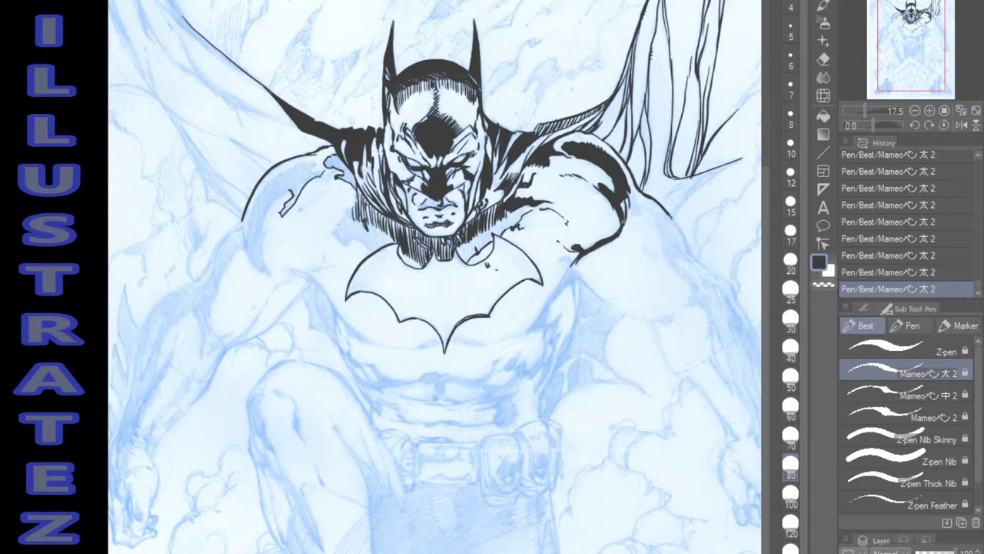
{"action": "mouse_move", "coordinate": [272, 179]}
{"action": "left_mouse_down"}
{"action": "mouse_move", "coordinate": [254, 202]}
{"action": "mouse_move", "coordinate": [246, 248]}
{"action": "mouse_move", "coordinate": [263, 190]}
{"action": "mouse_move", "coordinate": [299, 163]}
{"action": "mouse_move", "coordinate": [322, 170]}
{"action": "mouse_move", "coordinate": [271, 206]}
{"action": "mouse_move", "coordinate": [262, 237]}
{"action": "mouse_move", "coordinate": [269, 277]}
{"action": "mouse_move", "coordinate": [254, 265]}
{"action": "mouse_move", "coordinate": [261, 272]}
{"action": "left_mouse_up"}
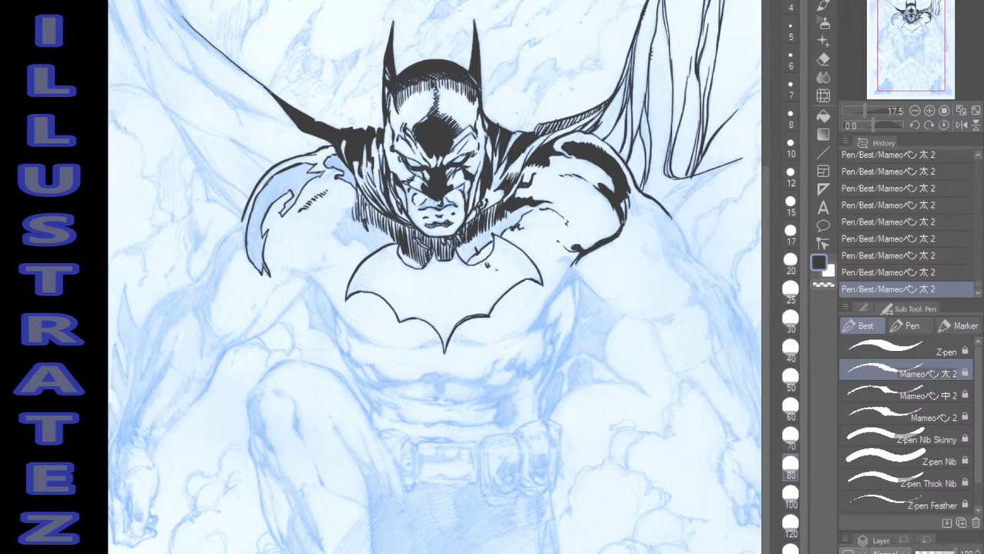
{"action": "left_click_drag", "start_coordinate": [318, 174], "coordinate": [322, 182]}
{"action": "left_click_drag", "start_coordinate": [321, 173], "coordinate": [329, 183]}
{"action": "left_click_drag", "start_coordinate": [328, 172], "coordinate": [334, 178]}
Fill the curved shadow on the left-hand shoulder and the small shadow beside the cape with solid black.
{"action": "key", "text": "g"}
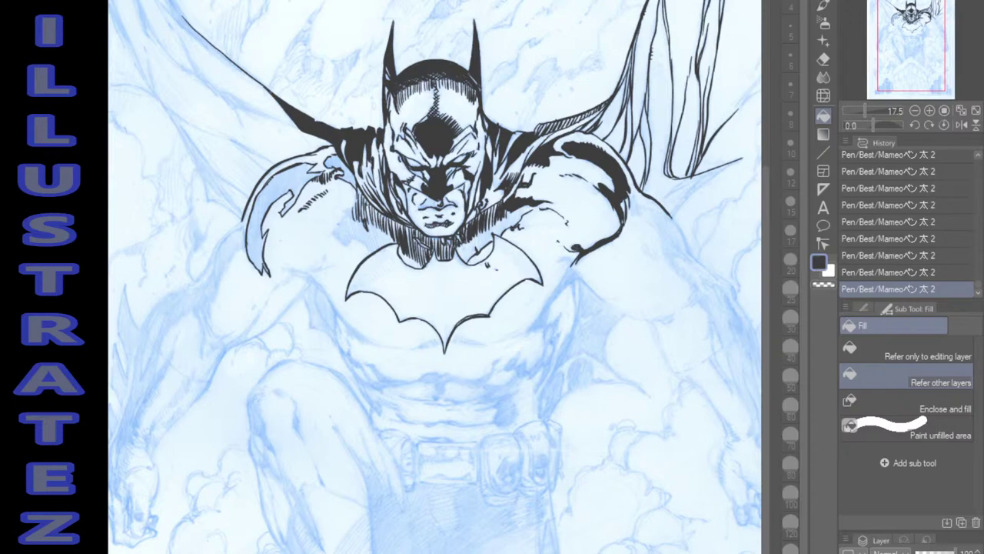
{"action": "key", "text": "ctrl+z"}
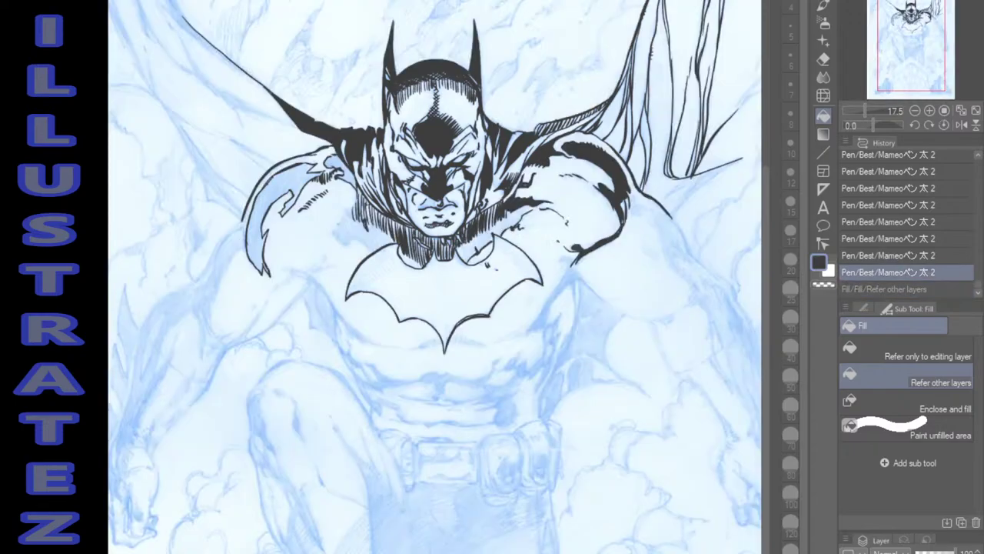
{"action": "key", "text": "p"}
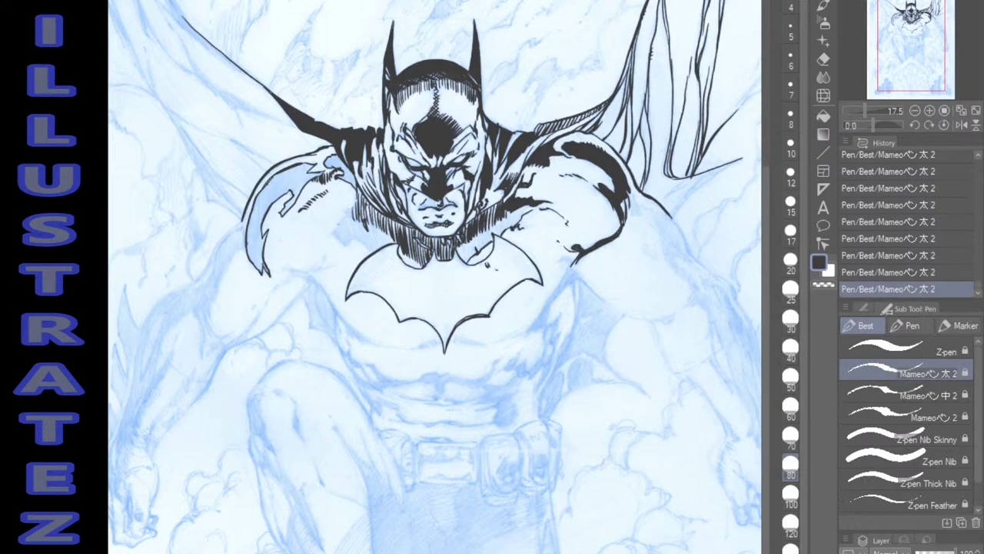
{"action": "key", "text": "g"}
{"action": "left_click", "coordinate": [334, 164]}
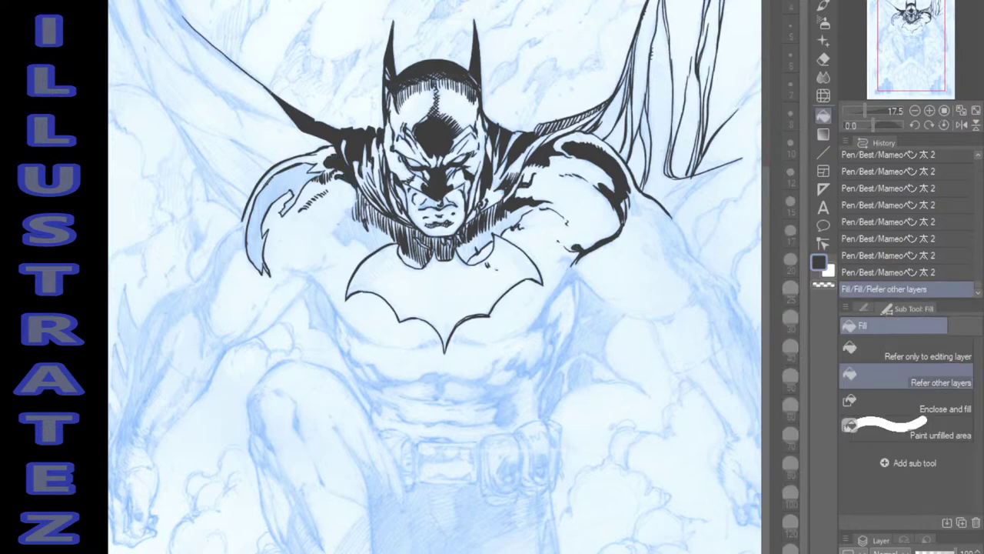
{"action": "left_click", "coordinate": [270, 196]}
{"action": "key", "text": "ctrl+z"}
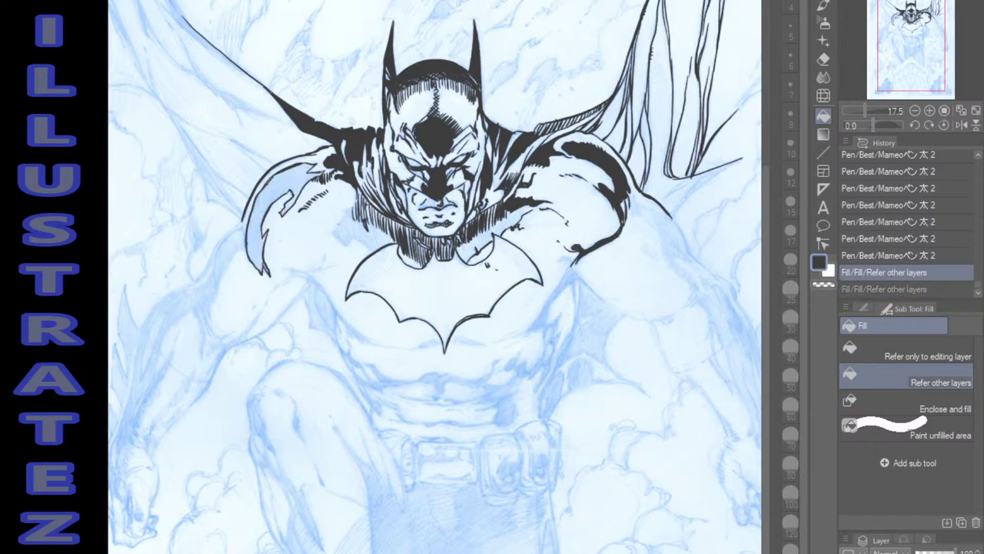
{"action": "key", "text": "ctrl+y"}
Ink the left-hand armpit crease, the lower contours of both chest muscles and the small rib shadows below the right-hand armpit.
{"action": "key", "text": "p"}
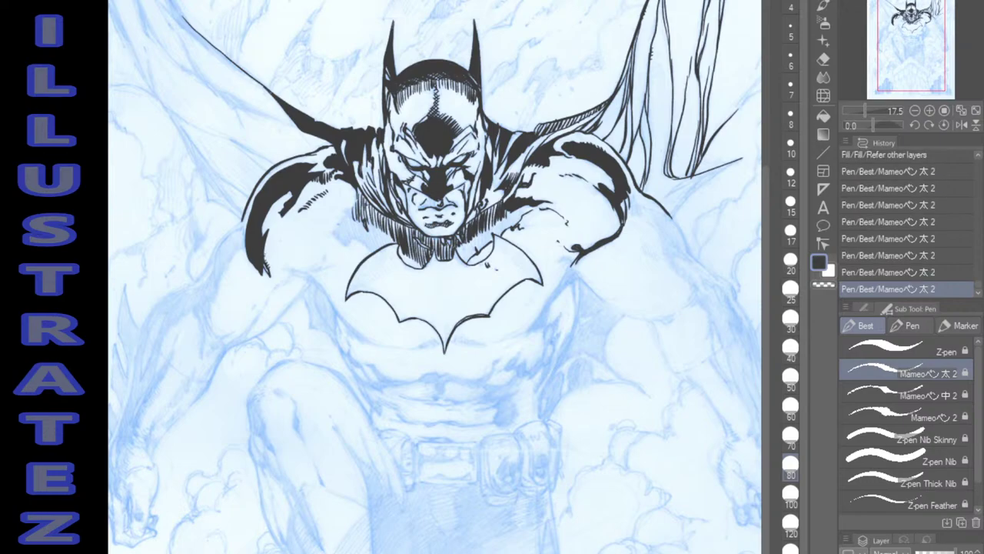
{"action": "mouse_move", "coordinate": [255, 322]}
{"action": "left_mouse_down"}
{"action": "mouse_move", "coordinate": [300, 270]}
{"action": "mouse_move", "coordinate": [357, 335]}
{"action": "mouse_move", "coordinate": [389, 348]}
{"action": "left_mouse_up"}
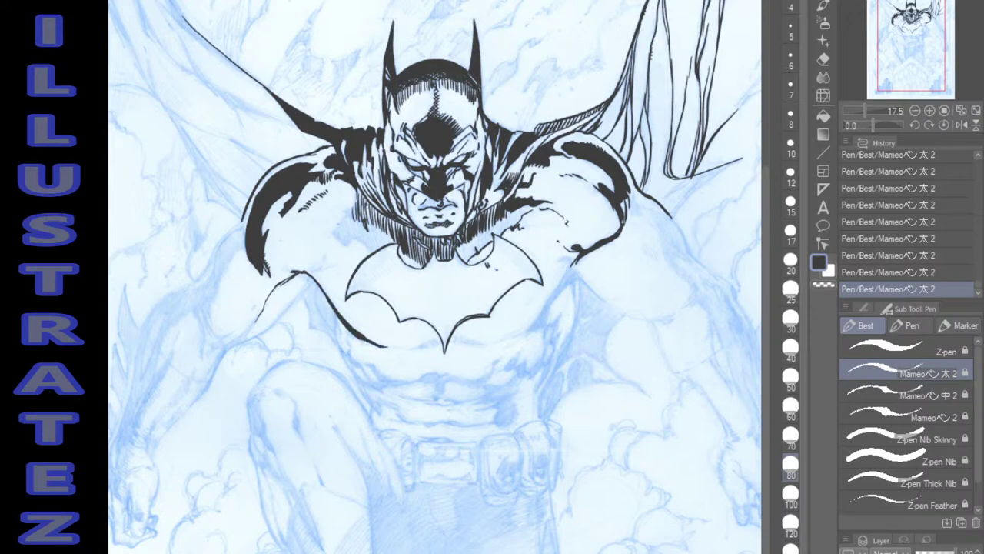
{"action": "mouse_move", "coordinate": [309, 272]}
{"action": "left_mouse_down"}
{"action": "mouse_move", "coordinate": [330, 250]}
{"action": "mouse_move", "coordinate": [325, 267]}
{"action": "mouse_move", "coordinate": [335, 262]}
{"action": "left_mouse_up"}
{"action": "mouse_move", "coordinate": [388, 350]}
{"action": "left_mouse_down"}
{"action": "mouse_move", "coordinate": [464, 338]}
{"action": "mouse_move", "coordinate": [490, 347]}
{"action": "mouse_move", "coordinate": [527, 331]}
{"action": "left_mouse_up"}
{"action": "mouse_move", "coordinate": [572, 267]}
{"action": "left_mouse_down"}
{"action": "mouse_move", "coordinate": [518, 339]}
{"action": "mouse_move", "coordinate": [543, 326]}
{"action": "mouse_move", "coordinate": [577, 274]}
{"action": "mouse_move", "coordinate": [523, 337]}
{"action": "mouse_move", "coordinate": [545, 342]}
{"action": "mouse_move", "coordinate": [543, 356]}
{"action": "mouse_move", "coordinate": [552, 335]}
{"action": "mouse_move", "coordinate": [539, 371]}
{"action": "left_mouse_up"}
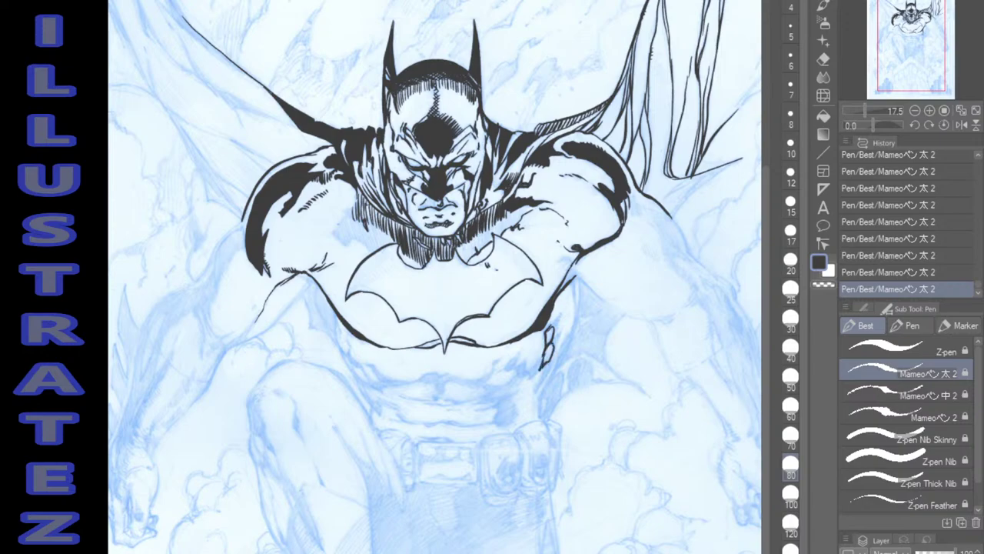
{"action": "left_click_drag", "start_coordinate": [558, 320], "coordinate": [554, 326]}
{"action": "left_click_drag", "start_coordinate": [551, 319], "coordinate": [548, 324]}
Ink the underside and the outer contour of the right-hand arm down toward the elbow.
{"action": "mouse_move", "coordinate": [581, 268]}
{"action": "left_mouse_down"}
{"action": "mouse_move", "coordinate": [573, 273]}
{"action": "mouse_move", "coordinate": [613, 309]}
{"action": "mouse_move", "coordinate": [655, 323]}
{"action": "left_mouse_up"}
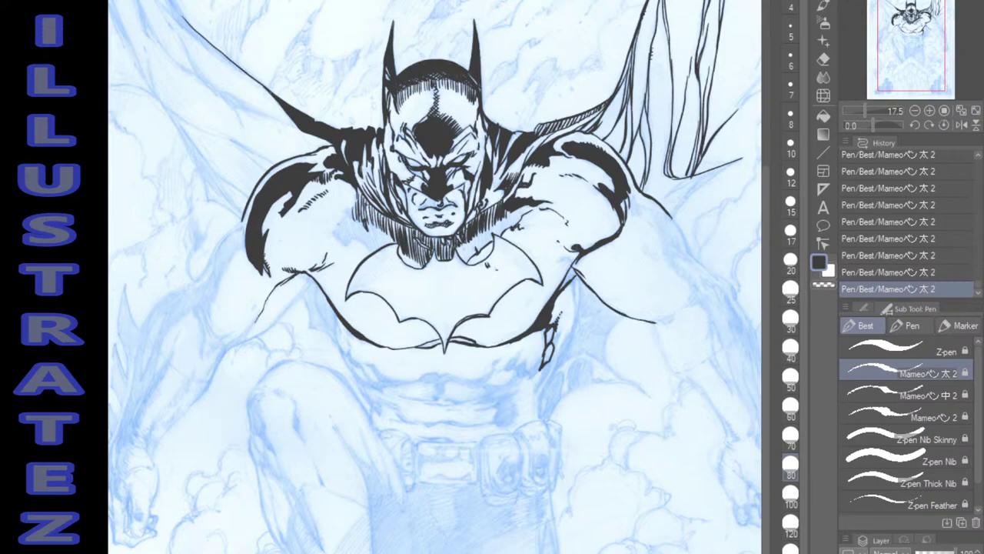
{"action": "mouse_move", "coordinate": [666, 212]}
{"action": "left_mouse_down"}
{"action": "mouse_move", "coordinate": [687, 251]}
{"action": "mouse_move", "coordinate": [738, 301]}
{"action": "left_mouse_up"}
Extend the hatched cape shadow across the left-hand upper chest toward the emblem.
{"action": "mouse_move", "coordinate": [336, 222]}
{"action": "left_mouse_down"}
{"action": "mouse_move", "coordinate": [346, 247]}
{"action": "mouse_move", "coordinate": [336, 239]}
{"action": "mouse_move", "coordinate": [344, 243]}
{"action": "mouse_move", "coordinate": [352, 217]}
{"action": "left_mouse_up"}
{"action": "mouse_move", "coordinate": [346, 226]}
{"action": "left_mouse_down"}
{"action": "mouse_move", "coordinate": [350, 214]}
{"action": "mouse_move", "coordinate": [352, 225]}
{"action": "left_mouse_up"}
{"action": "left_click_drag", "start_coordinate": [351, 241], "coordinate": [359, 221]}
{"action": "mouse_move", "coordinate": [356, 237]}
{"action": "left_mouse_down"}
{"action": "mouse_move", "coordinate": [361, 220]}
{"action": "mouse_move", "coordinate": [362, 234]}
{"action": "mouse_move", "coordinate": [364, 222]}
{"action": "mouse_move", "coordinate": [370, 228]}
{"action": "left_mouse_up"}
{"action": "left_click_drag", "start_coordinate": [368, 252], "coordinate": [374, 222]}
{"action": "left_click_drag", "start_coordinate": [373, 251], "coordinate": [379, 228]}
{"action": "left_click_drag", "start_coordinate": [376, 247], "coordinate": [387, 231]}
{"action": "left_click_drag", "start_coordinate": [385, 244], "coordinate": [394, 236]}
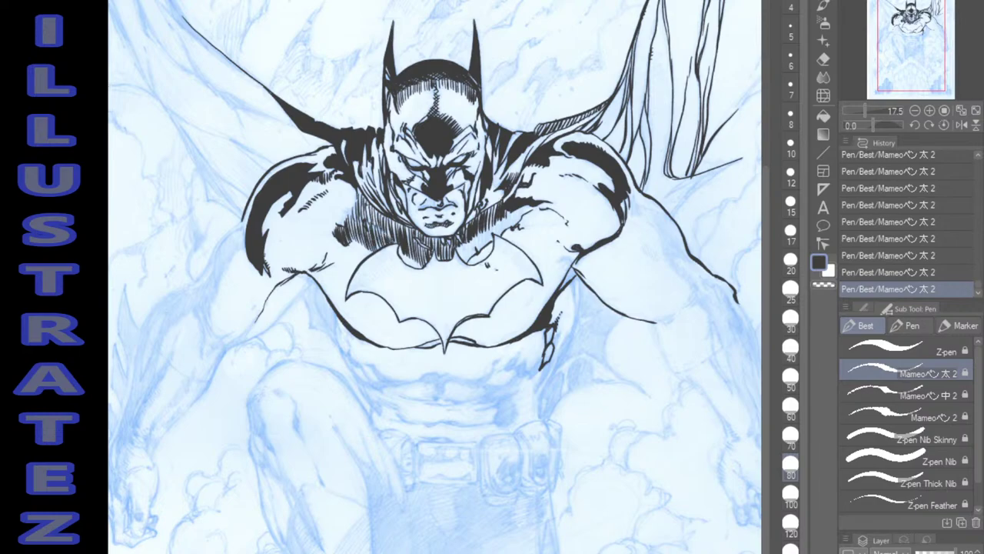
{"action": "left_click_drag", "start_coordinate": [345, 217], "coordinate": [354, 204]}
Hatch the cape's cast shadow from the emblem's right-hand ear up across the right-hand upper chest.
{"action": "left_click_drag", "start_coordinate": [458, 257], "coordinate": [473, 240]}
{"action": "left_click_drag", "start_coordinate": [474, 255], "coordinate": [483, 230]}
{"action": "left_click_drag", "start_coordinate": [485, 240], "coordinate": [508, 219]}
{"action": "left_click_drag", "start_coordinate": [509, 229], "coordinate": [513, 215]}
{"action": "left_click_drag", "start_coordinate": [515, 226], "coordinate": [519, 208]}
{"action": "mouse_move", "coordinate": [519, 222]}
{"action": "left_mouse_down"}
{"action": "mouse_move", "coordinate": [522, 206]}
{"action": "mouse_move", "coordinate": [534, 206]}
{"action": "left_mouse_up"}
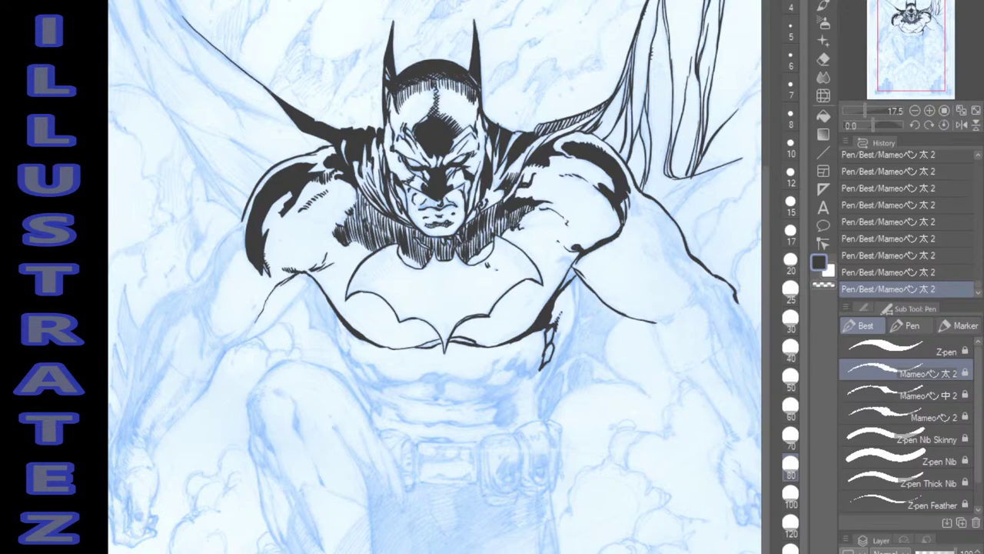
Thicken the hatching in the left-hand chest shadow and beside the emblem's left-hand ear.
{"action": "left_click_drag", "start_coordinate": [398, 250], "coordinate": [420, 266]}
{"action": "left_click_drag", "start_coordinate": [362, 215], "coordinate": [377, 228]}
{"action": "left_click_drag", "start_coordinate": [358, 189], "coordinate": [356, 224]}
{"action": "left_click_drag", "start_coordinate": [366, 217], "coordinate": [379, 229]}
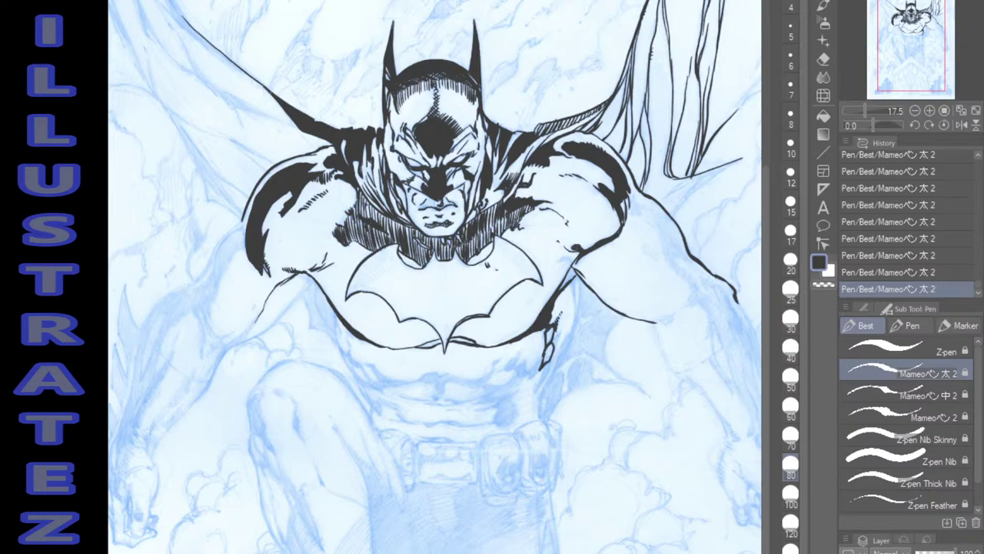
{"action": "mouse_move", "coordinate": [368, 204]}
{"action": "left_mouse_down"}
{"action": "mouse_move", "coordinate": [377, 221]}
{"action": "mouse_move", "coordinate": [370, 219]}
{"action": "left_mouse_up"}
Touch up the right-hand armpit crease and fill the small gaps there and along the right-hand cape edge with black.
{"action": "mouse_move", "coordinate": [570, 263]}
{"action": "left_mouse_down"}
{"action": "mouse_move", "coordinate": [564, 275]}
{"action": "mouse_move", "coordinate": [569, 265]}
{"action": "left_mouse_up"}
{"action": "key", "text": "g"}
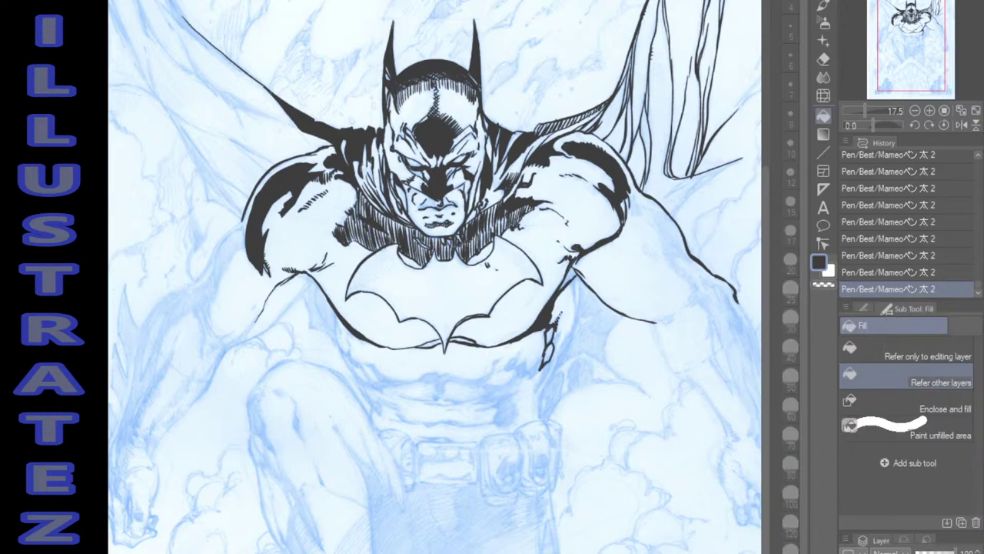
{"action": "left_click", "coordinate": [567, 279]}
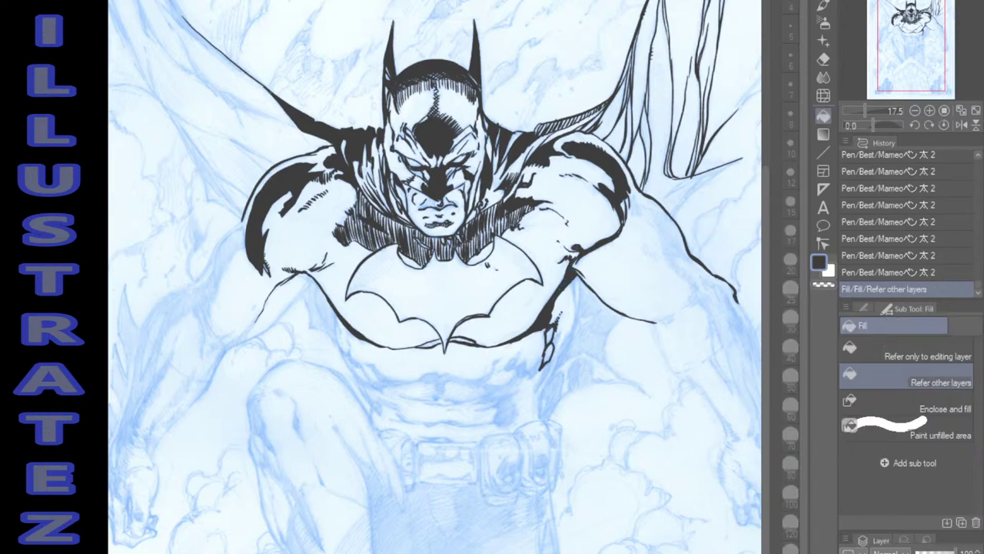
{"action": "left_click", "coordinate": [627, 70]}
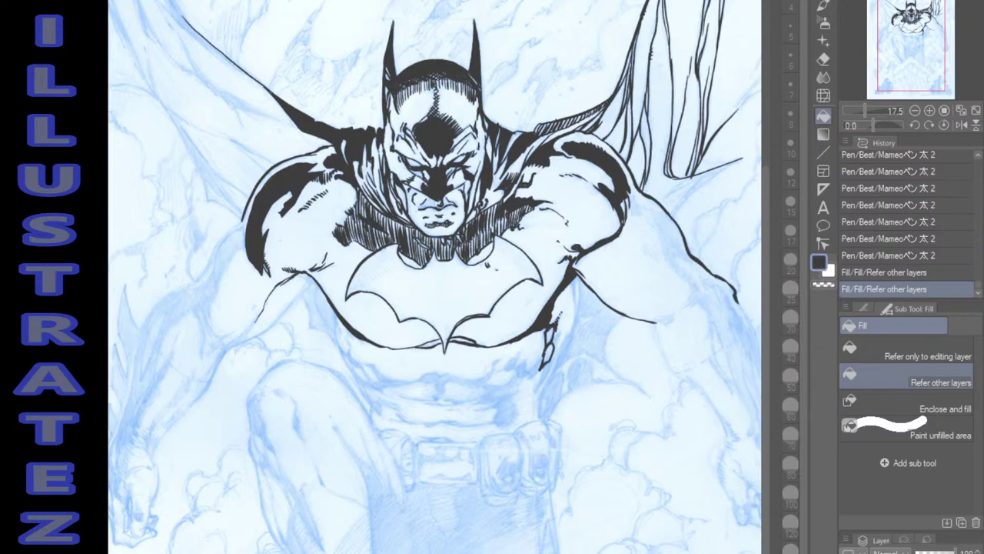
Outline the shadow running down the outer side of the right-hand upper arm and ink the crease marks at the elbow.
{"action": "key", "text": "p"}
{"action": "left_click_drag", "start_coordinate": [629, 192], "coordinate": [638, 212]}
{"action": "mouse_move", "coordinate": [637, 201]}
{"action": "left_mouse_down"}
{"action": "mouse_move", "coordinate": [640, 214]}
{"action": "mouse_move", "coordinate": [672, 222]}
{"action": "mouse_move", "coordinate": [665, 246]}
{"action": "mouse_move", "coordinate": [689, 281]}
{"action": "mouse_move", "coordinate": [683, 308]}
{"action": "mouse_move", "coordinate": [694, 299]}
{"action": "left_mouse_up"}
{"action": "left_click_drag", "start_coordinate": [676, 257], "coordinate": [697, 295]}
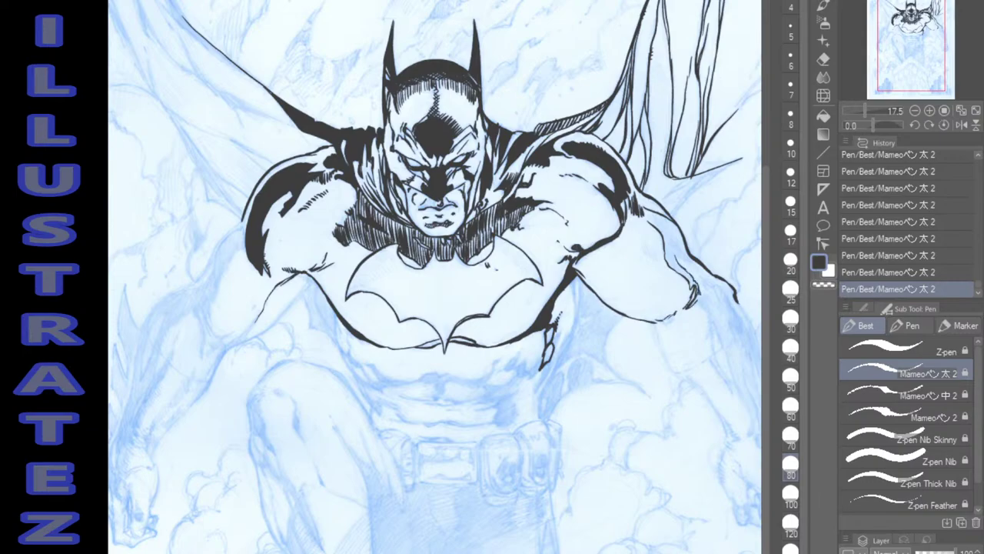
{"action": "left_click_drag", "start_coordinate": [675, 311], "coordinate": [665, 325]}
{"action": "left_click_drag", "start_coordinate": [667, 318], "coordinate": [662, 327]}
Hatch the right-hand upper arm muscle and its shadow edges, and fill the arm's outer shadow with solid black.
{"action": "left_click_drag", "start_coordinate": [647, 244], "coordinate": [645, 259]}
{"action": "left_click_drag", "start_coordinate": [654, 247], "coordinate": [652, 263]}
{"action": "left_click_drag", "start_coordinate": [659, 252], "coordinate": [656, 264]}
{"action": "left_click_drag", "start_coordinate": [663, 256], "coordinate": [659, 263]}
{"action": "left_click_drag", "start_coordinate": [630, 200], "coordinate": [628, 219]}
{"action": "left_click_drag", "start_coordinate": [644, 207], "coordinate": [651, 222]}
{"action": "left_click_drag", "start_coordinate": [650, 211], "coordinate": [653, 219]}
{"action": "left_click_drag", "start_coordinate": [678, 255], "coordinate": [691, 264]}
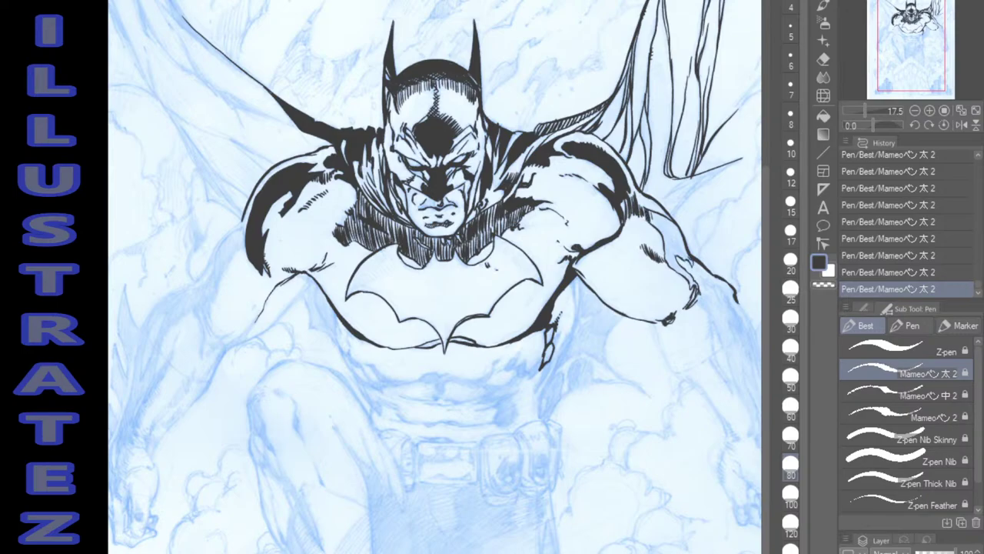
{"action": "key", "text": "g"}
{"action": "left_click", "coordinate": [666, 234]}
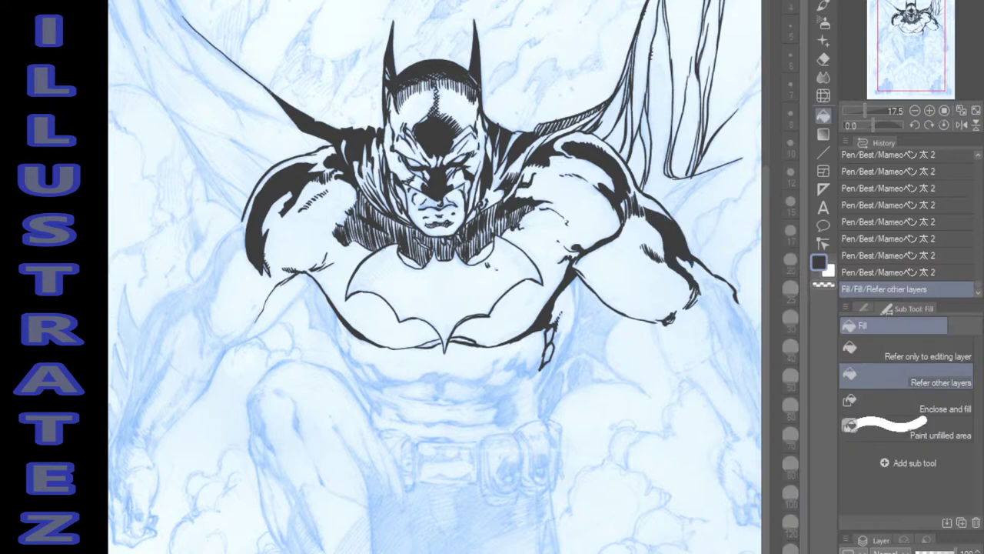
Ink the elbow crease and the shaded inner contour running down the right-hand forearm with the pen.
{"action": "key", "text": "p"}
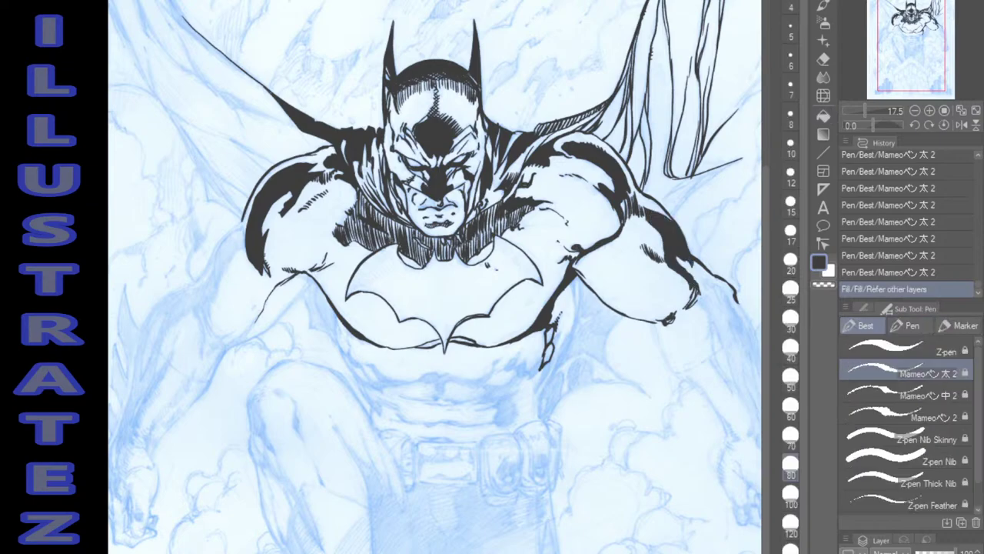
{"action": "mouse_move", "coordinate": [697, 275]}
{"action": "left_mouse_down"}
{"action": "mouse_move", "coordinate": [720, 299]}
{"action": "mouse_move", "coordinate": [709, 305]}
{"action": "mouse_move", "coordinate": [713, 346]}
{"action": "mouse_move", "coordinate": [712, 335]}
{"action": "left_mouse_up"}
{"action": "mouse_move", "coordinate": [706, 335]}
{"action": "left_mouse_down"}
{"action": "mouse_move", "coordinate": [712, 344]}
{"action": "mouse_move", "coordinate": [712, 321]}
{"action": "mouse_move", "coordinate": [733, 383]}
{"action": "left_mouse_up"}
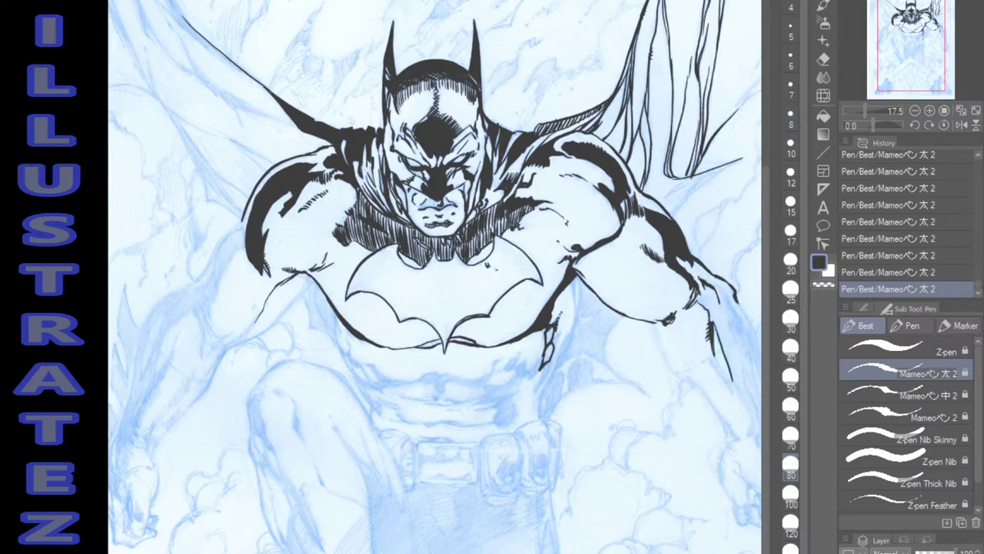
Outline the right-hand forearm's outer edge down to the hand and draw the pointed glove fins along it.
{"action": "left_click_drag", "start_coordinate": [539, 323], "coordinate": [378, 286]}
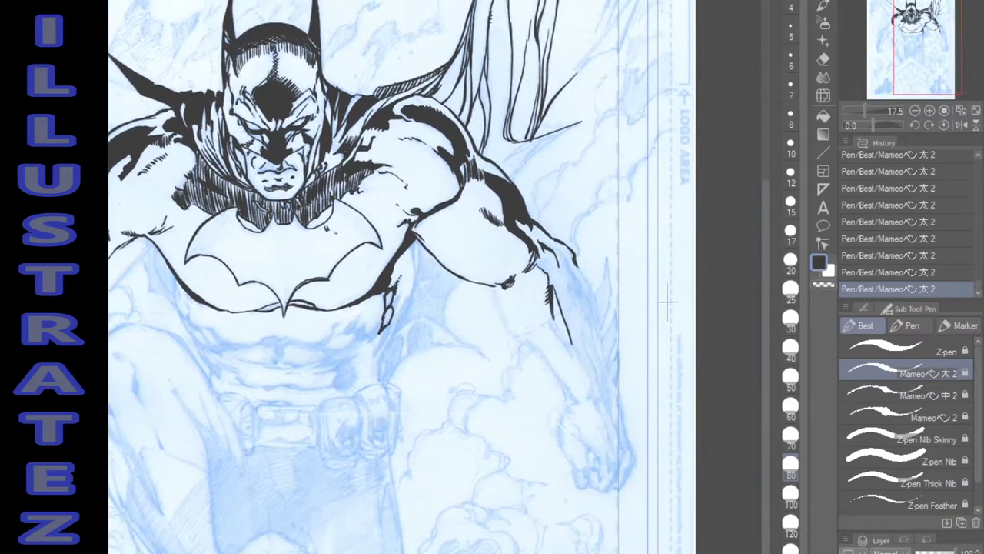
{"action": "left_click_drag", "start_coordinate": [552, 246], "coordinate": [597, 308]}
{"action": "left_click_drag", "start_coordinate": [608, 256], "coordinate": [595, 298]}
{"action": "mouse_move", "coordinate": [607, 257]}
{"action": "left_mouse_down"}
{"action": "mouse_move", "coordinate": [600, 336]}
{"action": "mouse_move", "coordinate": [612, 317]}
{"action": "mouse_move", "coordinate": [601, 342]}
{"action": "mouse_move", "coordinate": [617, 336]}
{"action": "mouse_move", "coordinate": [605, 370]}
{"action": "mouse_move", "coordinate": [617, 369]}
{"action": "mouse_move", "coordinate": [613, 384]}
{"action": "left_mouse_up"}
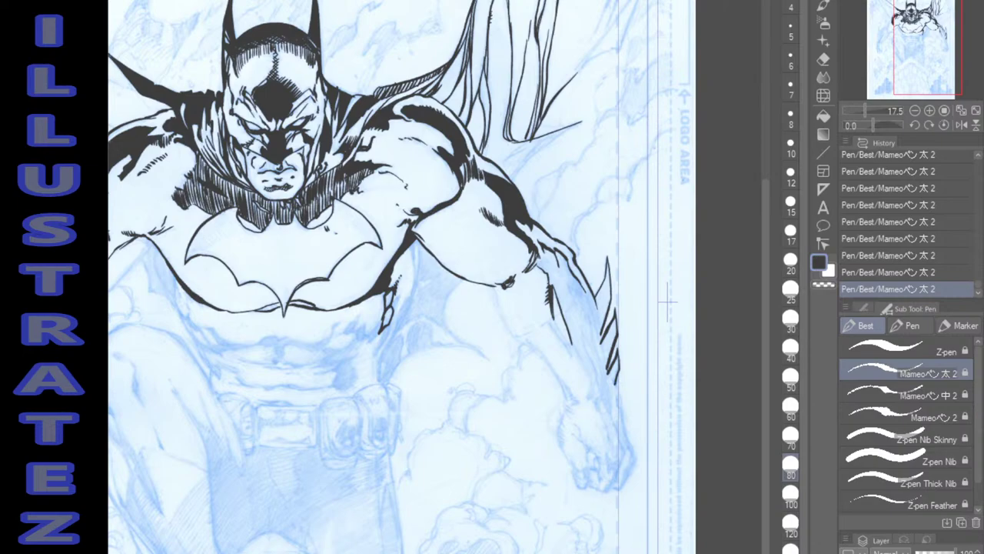
{"action": "left_click_drag", "start_coordinate": [597, 309], "coordinate": [632, 449]}
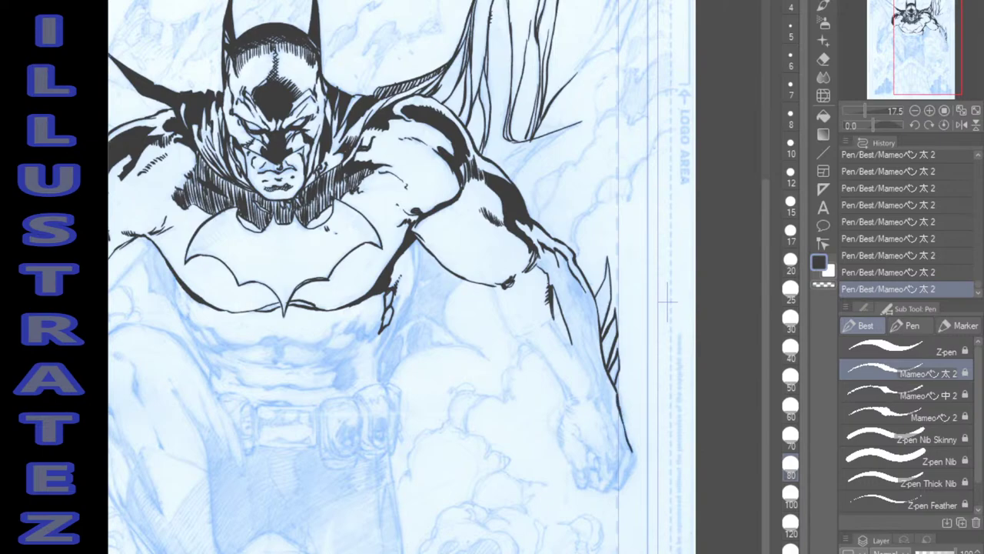
Fill the fins on the right-hand glove with solid black.
{"action": "key", "text": "g"}
{"action": "left_click", "coordinate": [604, 297]}
{"action": "left_click", "coordinate": [610, 340]}
{"action": "left_click", "coordinate": [614, 367]}
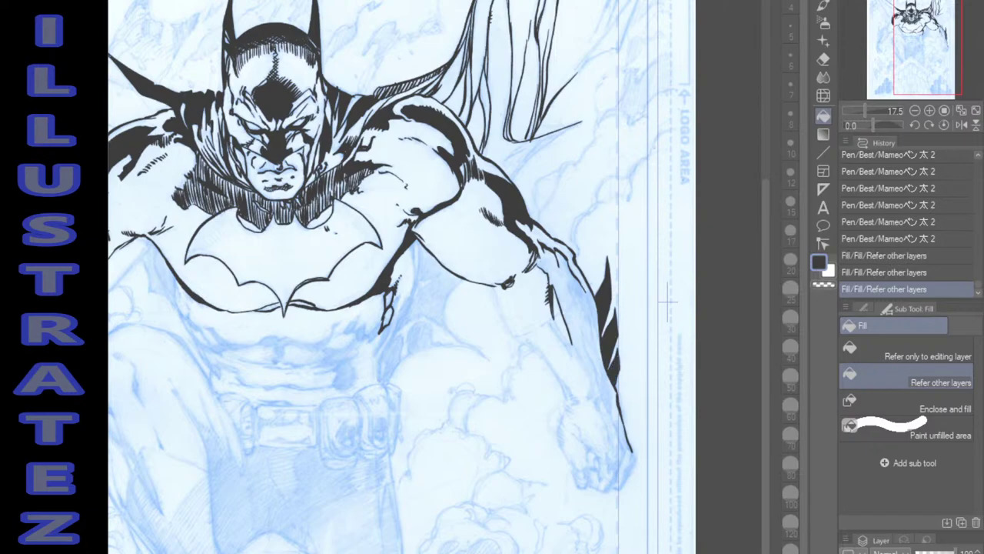
Ink the right-hand forearm's outer contour and inner shadow lines, and draw the glove's upper cuff line across the arm.
{"action": "key", "text": "p"}
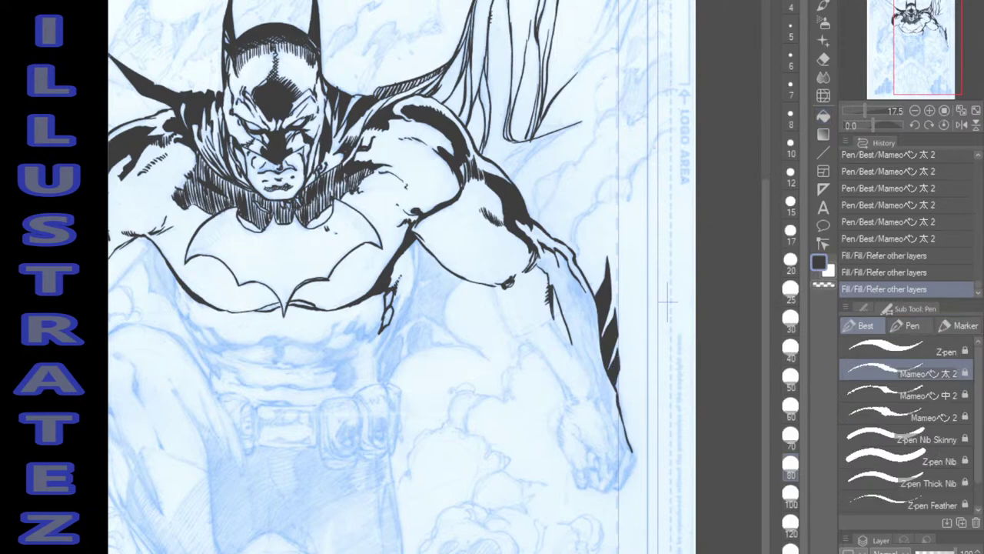
{"action": "left_click_drag", "start_coordinate": [584, 288], "coordinate": [596, 340]}
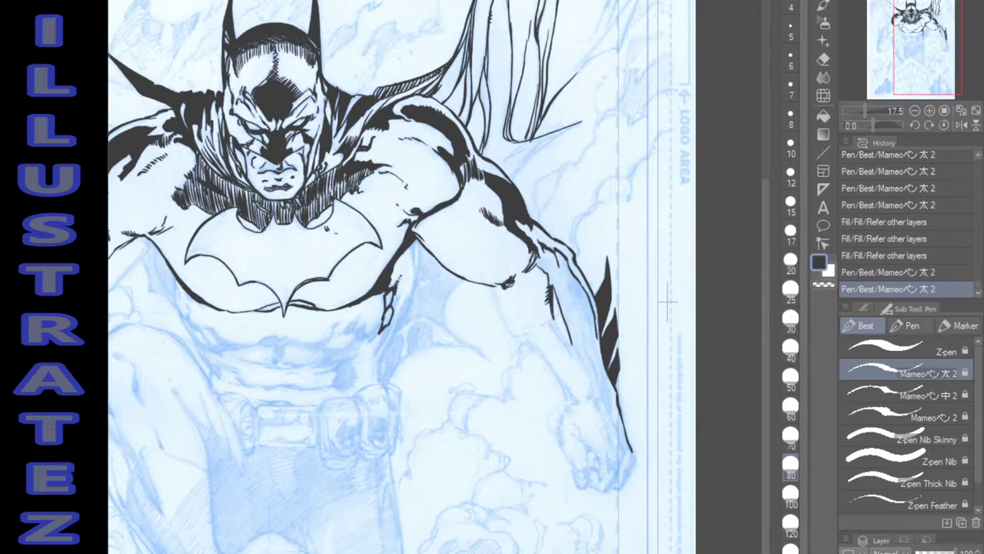
{"action": "left_click_drag", "start_coordinate": [556, 323], "coordinate": [574, 360]}
{"action": "left_click_drag", "start_coordinate": [550, 320], "coordinate": [571, 357]}
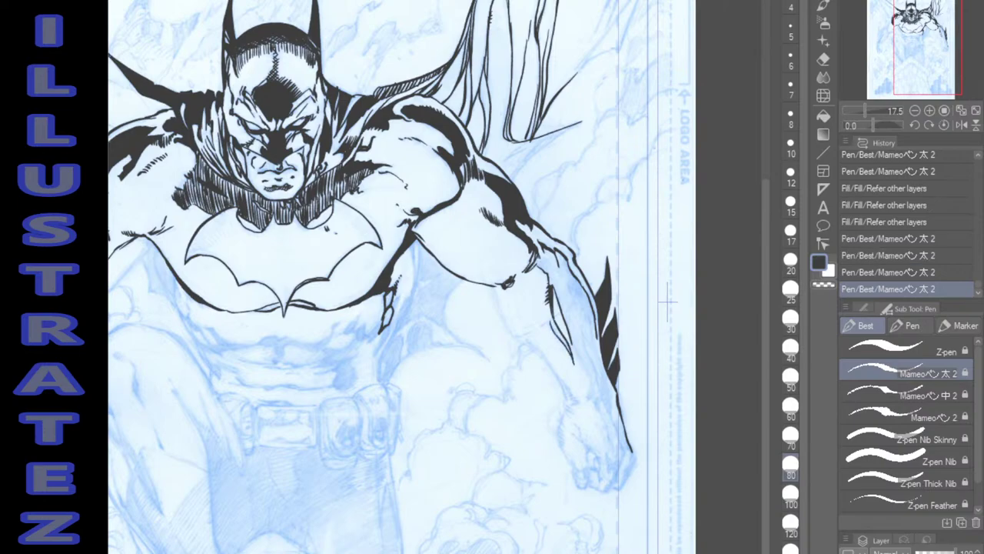
{"action": "left_click_drag", "start_coordinate": [547, 320], "coordinate": [574, 362]}
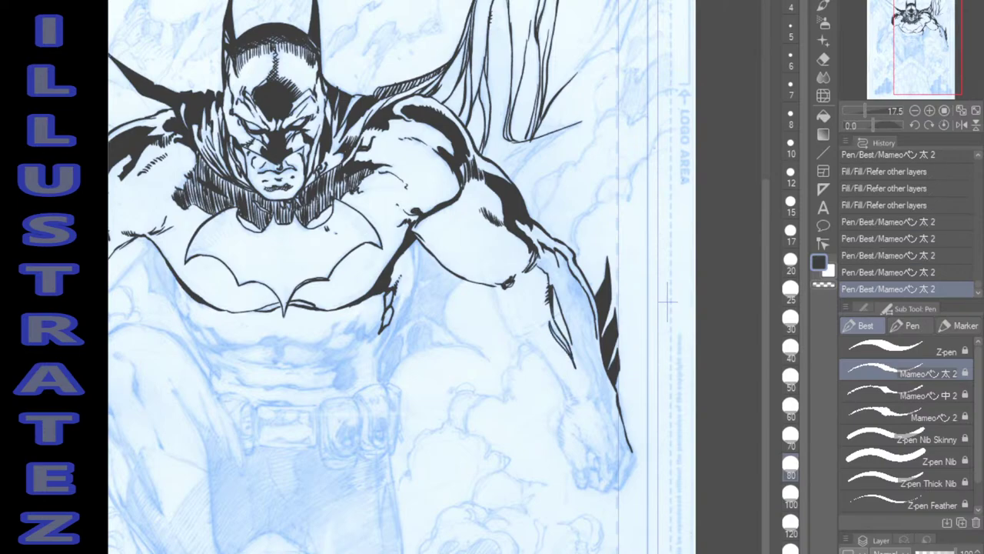
{"action": "mouse_move", "coordinate": [515, 337]}
{"action": "left_mouse_down"}
{"action": "mouse_move", "coordinate": [563, 310]}
{"action": "mouse_move", "coordinate": [593, 393]}
{"action": "left_mouse_up"}
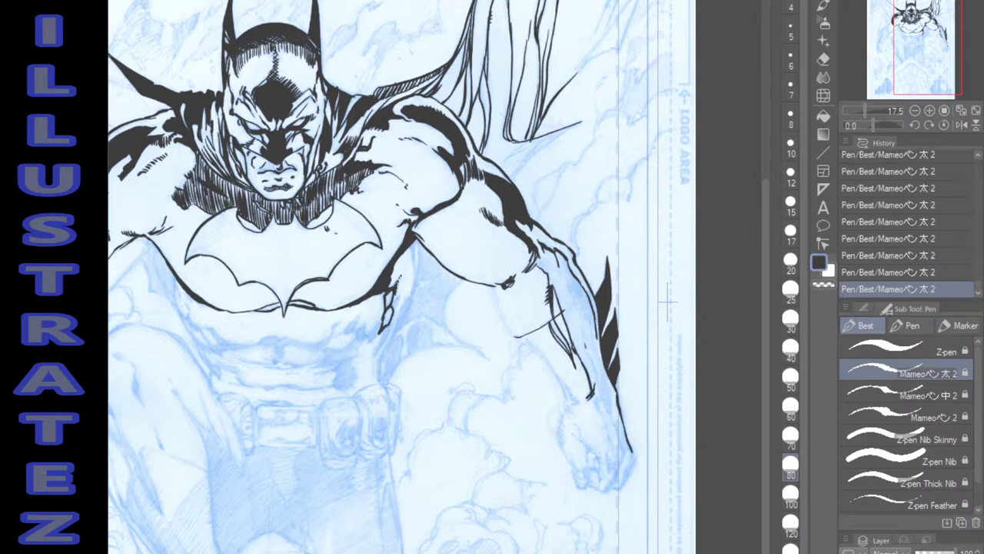
Outline the tapering shadow shapes on the lower right-hand forearm down to the wrist.
{"action": "left_click_drag", "start_coordinate": [585, 347], "coordinate": [598, 391]}
{"action": "left_click_drag", "start_coordinate": [583, 335], "coordinate": [601, 380]}
{"action": "left_click_drag", "start_coordinate": [600, 390], "coordinate": [611, 418]}
{"action": "mouse_move", "coordinate": [609, 384]}
{"action": "left_mouse_down"}
{"action": "mouse_move", "coordinate": [614, 422]}
{"action": "mouse_move", "coordinate": [609, 391]}
{"action": "left_mouse_up"}
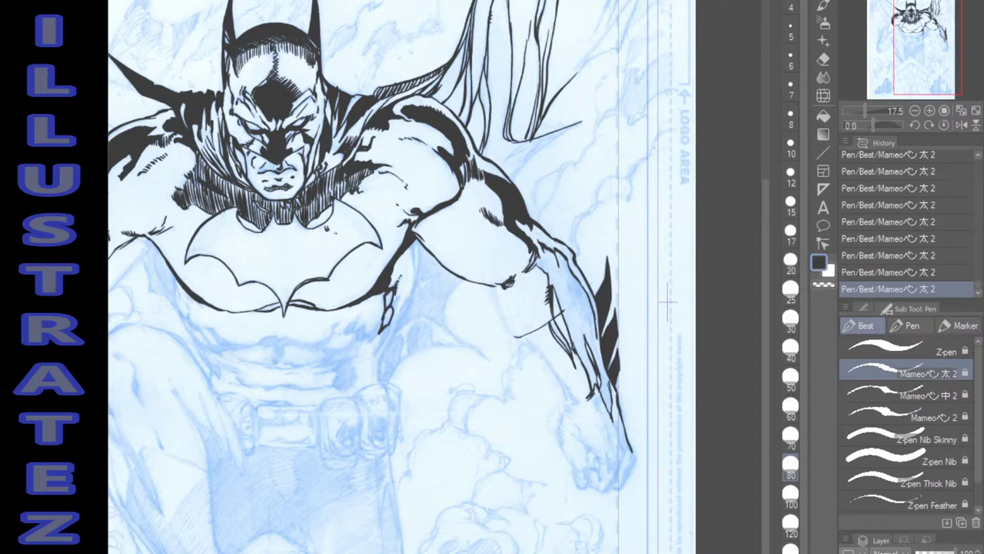
{"action": "left_click_drag", "start_coordinate": [600, 351], "coordinate": [603, 365]}
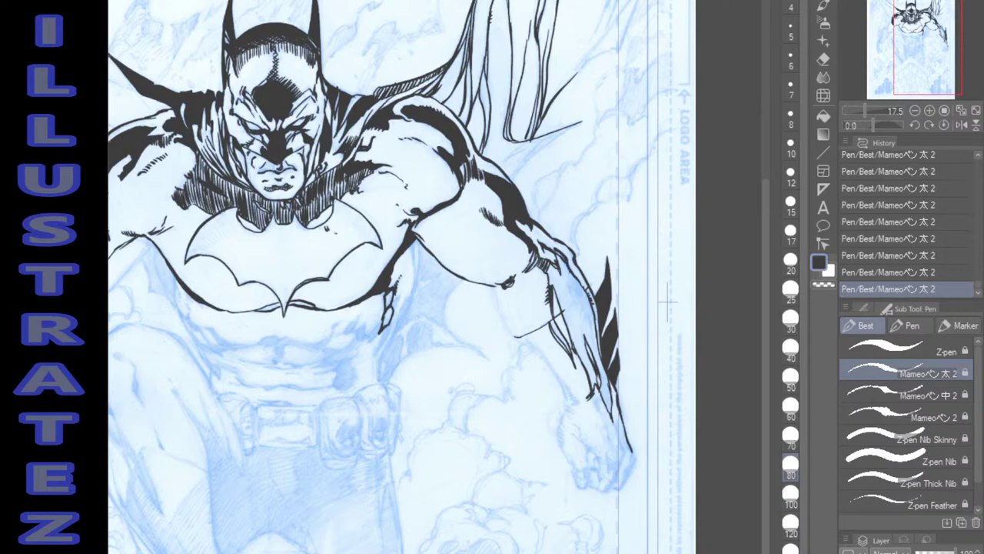
Fill the outlined shadow on the right-hand forearm with solid black.
{"action": "key", "text": "g"}
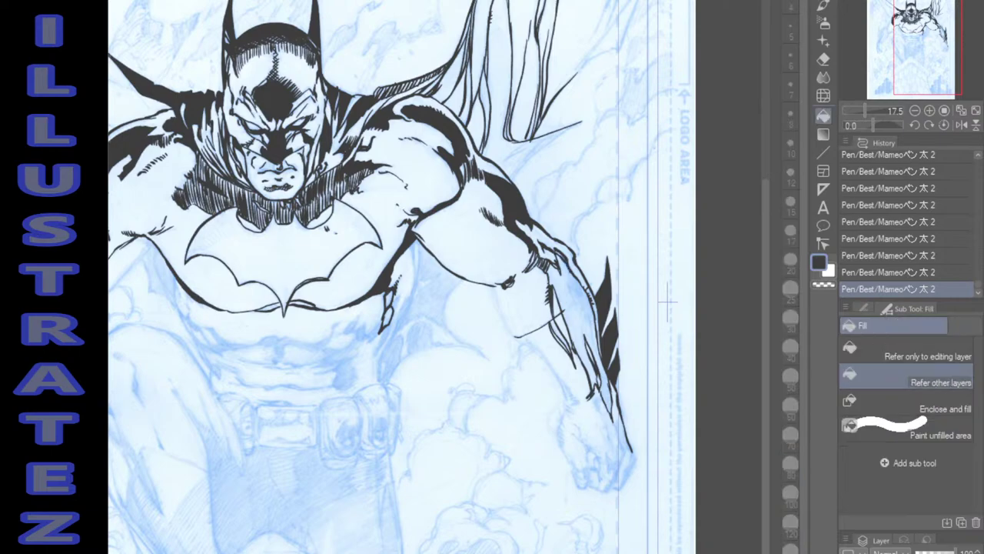
{"action": "left_click", "coordinate": [577, 323]}
{"action": "key", "text": "p"}
Touch up the forearm shadow with small pen strokes and outline the right-hand forearm's underside from elbow to wrist.
{"action": "left_click", "coordinate": [668, 302]}
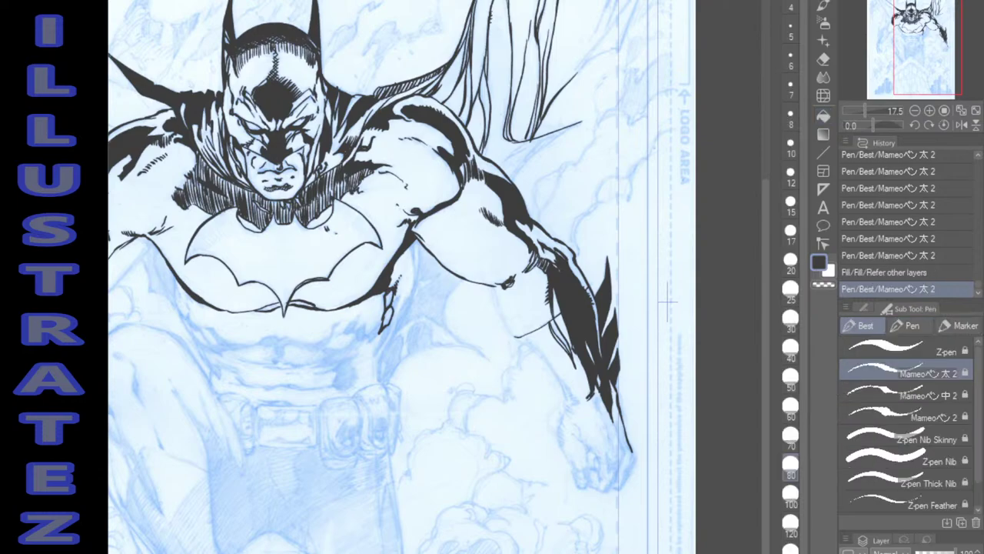
{"action": "left_click", "coordinate": [668, 304]}
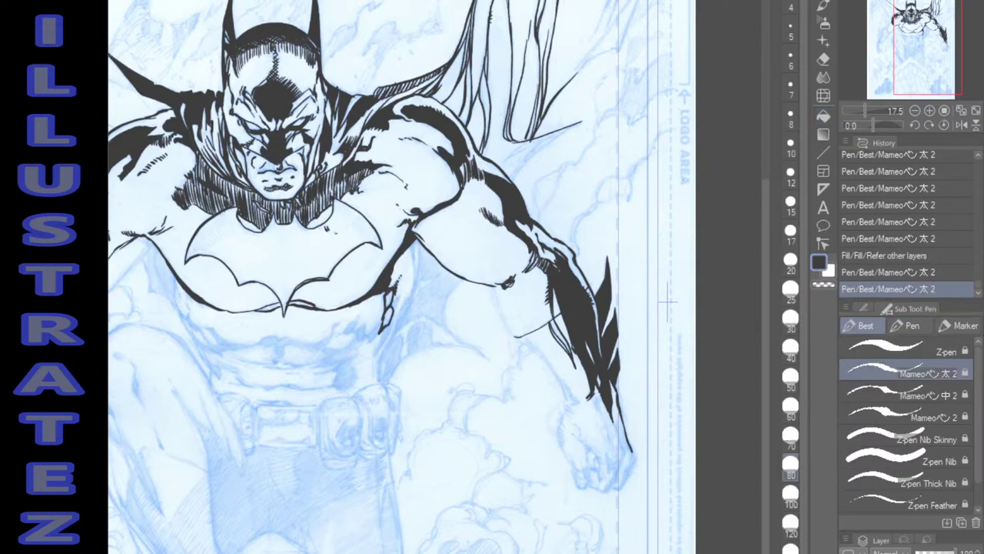
{"action": "left_click", "coordinate": [668, 304]}
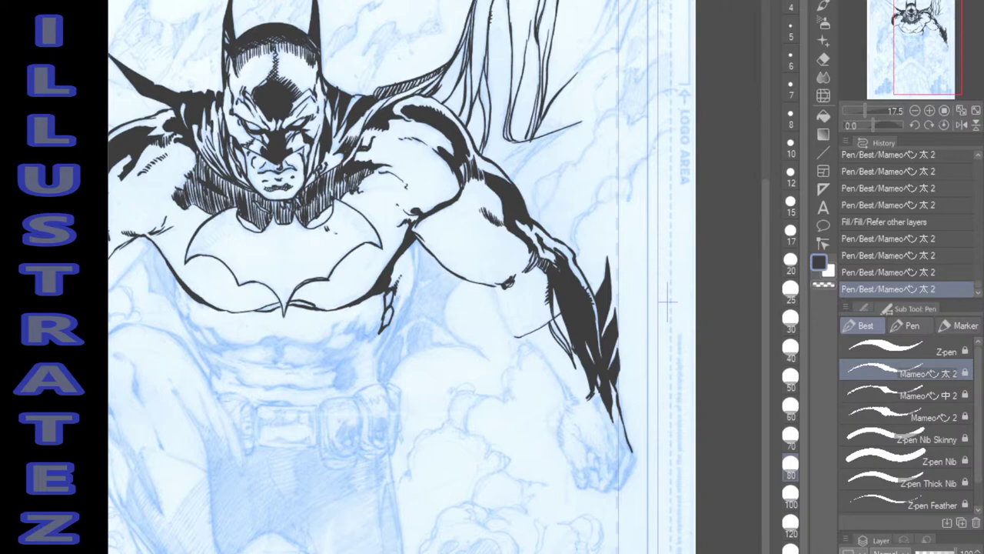
{"action": "left_click", "coordinate": [667, 304]}
{"action": "left_click", "coordinate": [668, 305]}
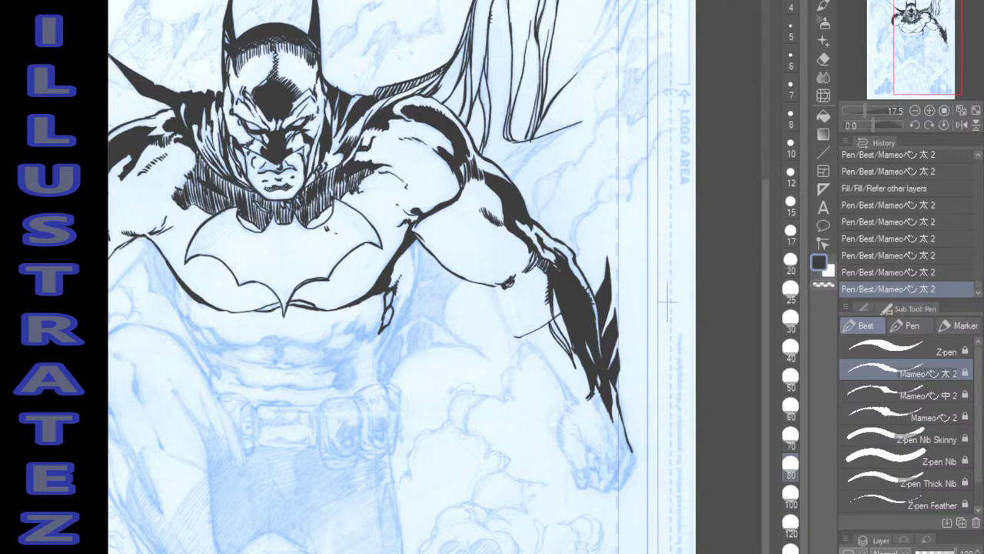
{"action": "left_click", "coordinate": [667, 304]}
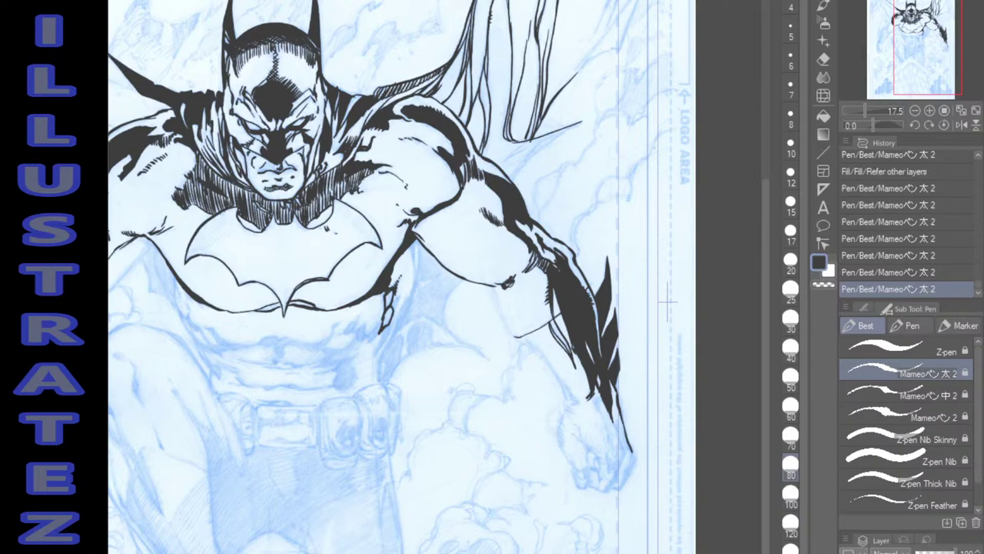
{"action": "mouse_move", "coordinate": [493, 288]}
{"action": "left_mouse_down"}
{"action": "mouse_move", "coordinate": [513, 337]}
{"action": "mouse_move", "coordinate": [581, 406]}
{"action": "left_mouse_up"}
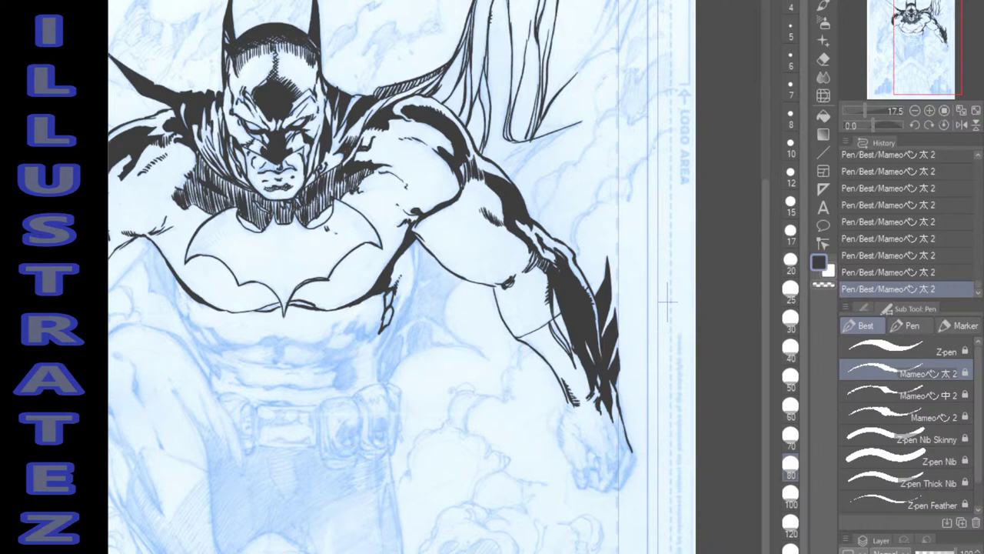
{"action": "left_click_drag", "start_coordinate": [605, 423], "coordinate": [612, 443]}
Cut thin white highlights into the right-hand forearm's black shadow and reinforce the underside contour below the elbow in black.
{"action": "key", "text": "x"}
{"action": "left_click_drag", "start_coordinate": [578, 301], "coordinate": [582, 310]}
{"action": "left_click_drag", "start_coordinate": [580, 309], "coordinate": [583, 315]}
{"action": "key", "text": "ctrl+z"}
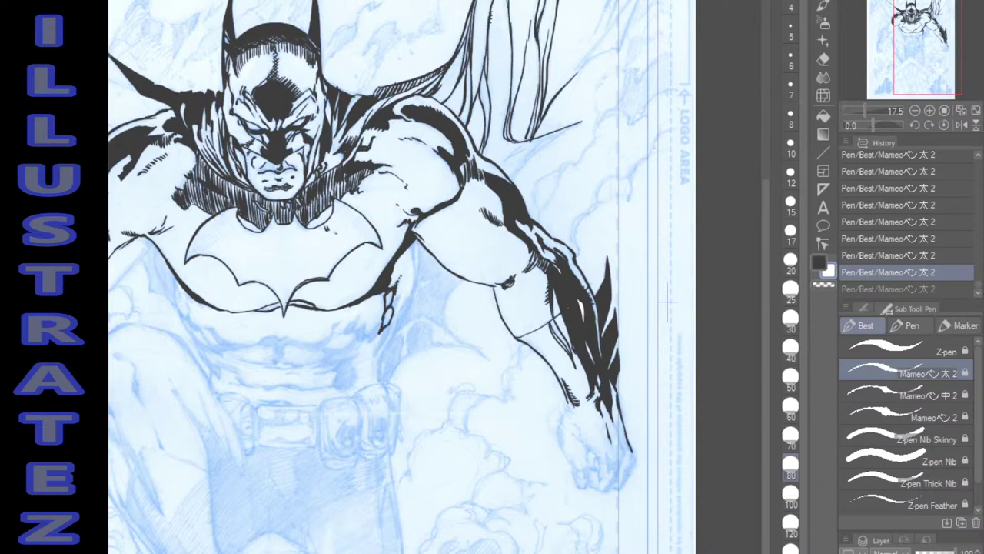
{"action": "key", "text": "ctrl+y"}
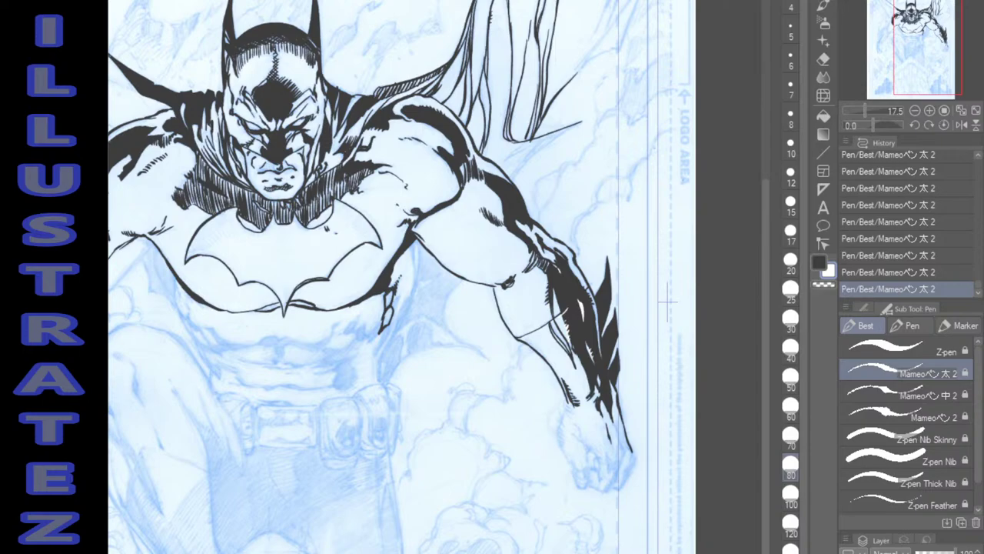
{"action": "key", "text": "x"}
{"action": "left_click_drag", "start_coordinate": [494, 289], "coordinate": [513, 340]}
Ink the upper edge, long outer folds and fold shadow of the right-hand side of the cape.
{"action": "left_click_drag", "start_coordinate": [667, 301], "coordinate": [607, 457]}
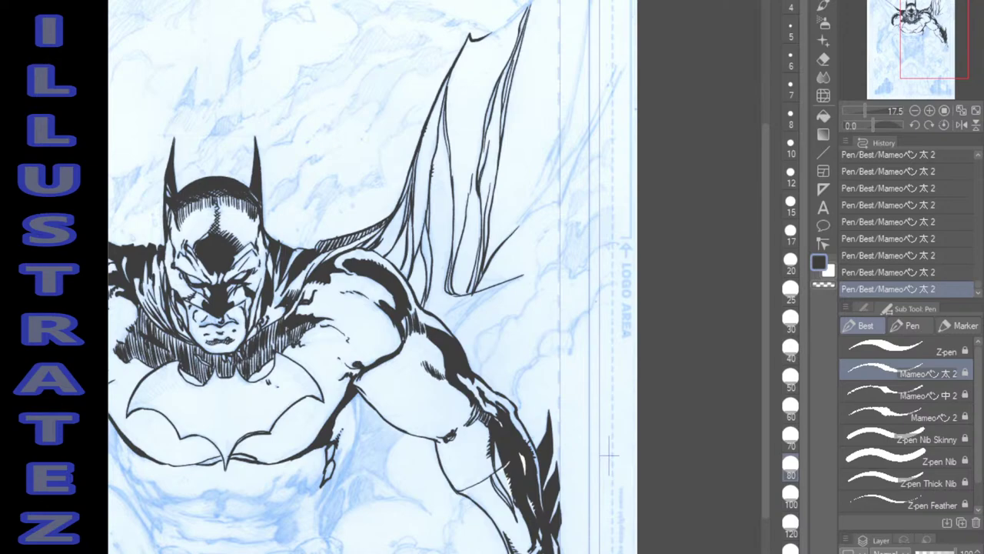
{"action": "left_click_drag", "start_coordinate": [530, 1], "coordinate": [483, 37]}
{"action": "left_click_drag", "start_coordinate": [592, 2], "coordinate": [546, 191]}
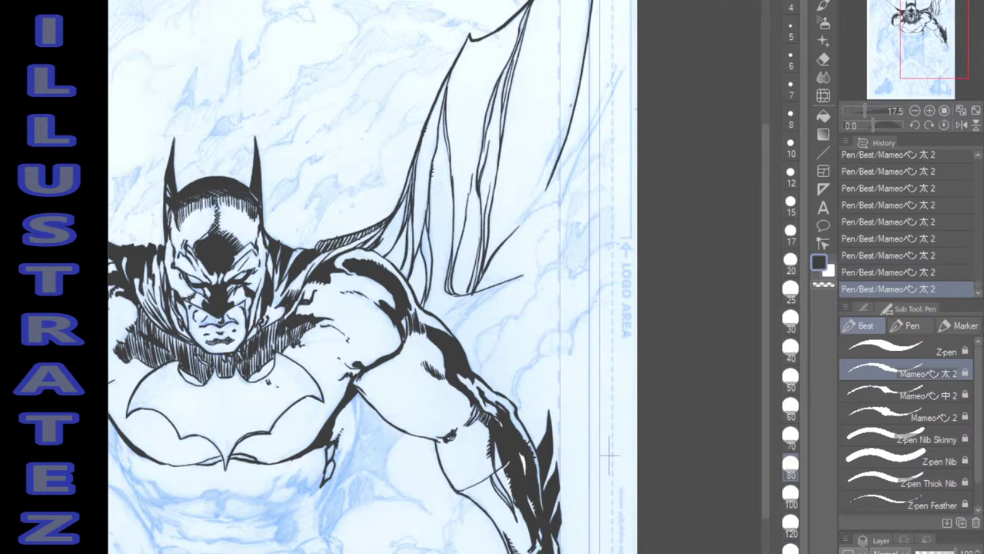
{"action": "mouse_move", "coordinate": [570, 107]}
{"action": "left_mouse_down"}
{"action": "mouse_move", "coordinate": [525, 207]}
{"action": "mouse_move", "coordinate": [573, 98]}
{"action": "left_mouse_up"}
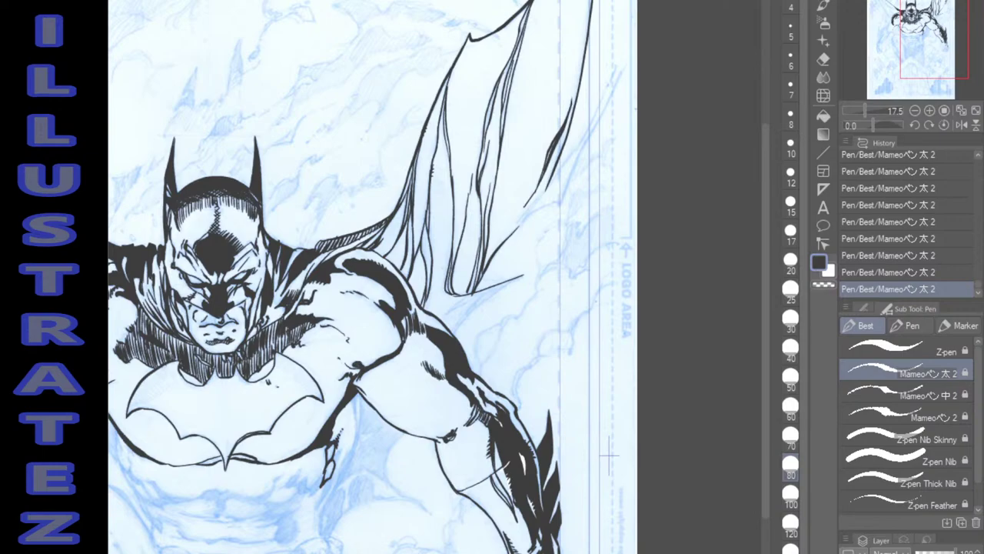
{"action": "left_click_drag", "start_coordinate": [617, 63], "coordinate": [546, 193]}
{"action": "left_click_drag", "start_coordinate": [621, 71], "coordinate": [561, 201]}
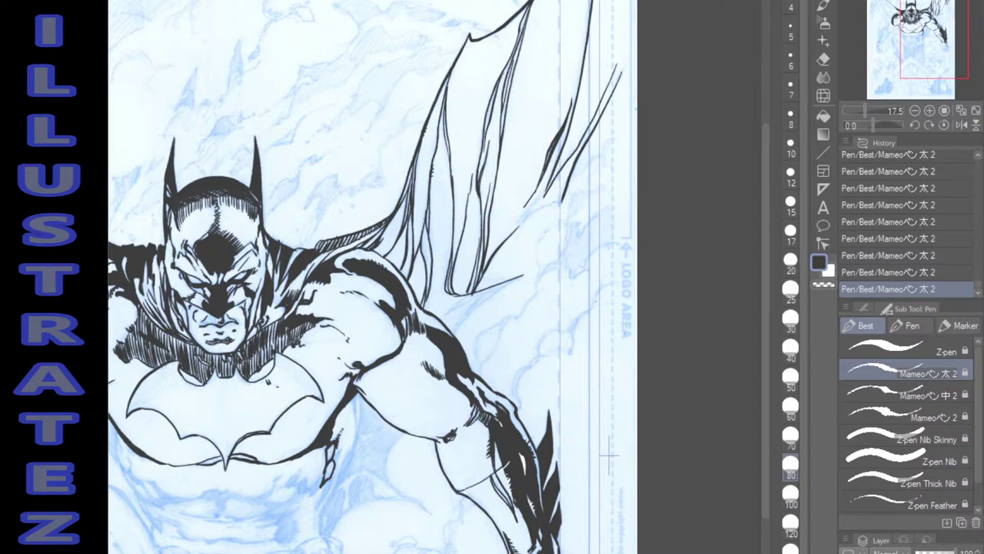
Ink the small pointed cape fold behind the right-hand shoulder and clean up its lines with the hard eraser.
{"action": "mouse_move", "coordinate": [482, 266]}
{"action": "left_mouse_down"}
{"action": "mouse_move", "coordinate": [490, 283]}
{"action": "mouse_move", "coordinate": [515, 278]}
{"action": "mouse_move", "coordinate": [455, 334]}
{"action": "mouse_move", "coordinate": [498, 284]}
{"action": "left_mouse_up"}
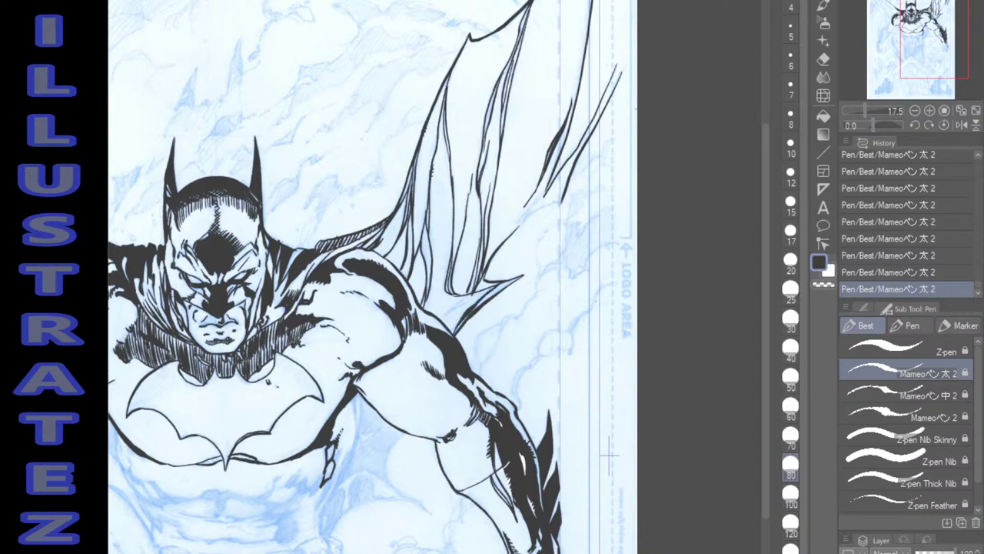
{"action": "key", "text": "ctrl+z"}
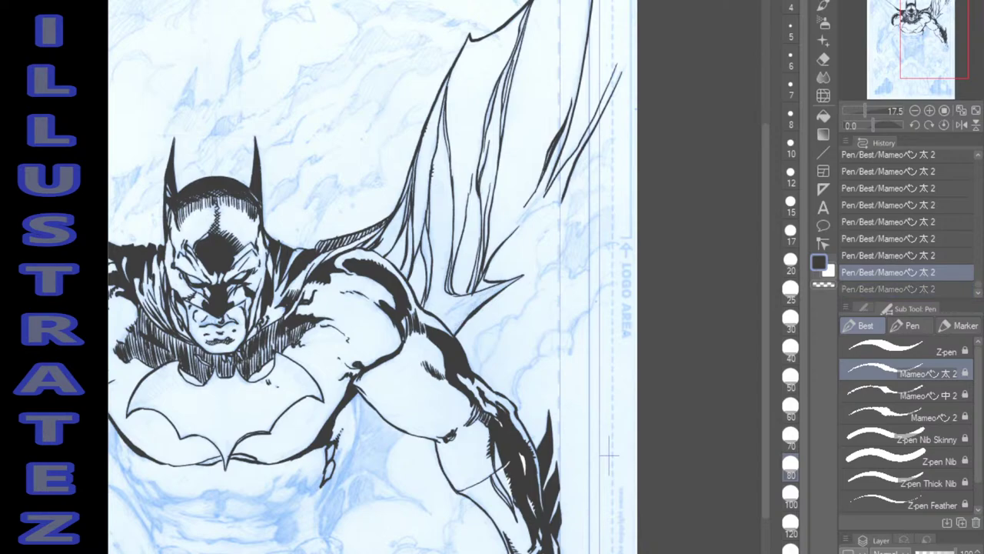
{"action": "left_click_drag", "start_coordinate": [453, 332], "coordinate": [500, 283]}
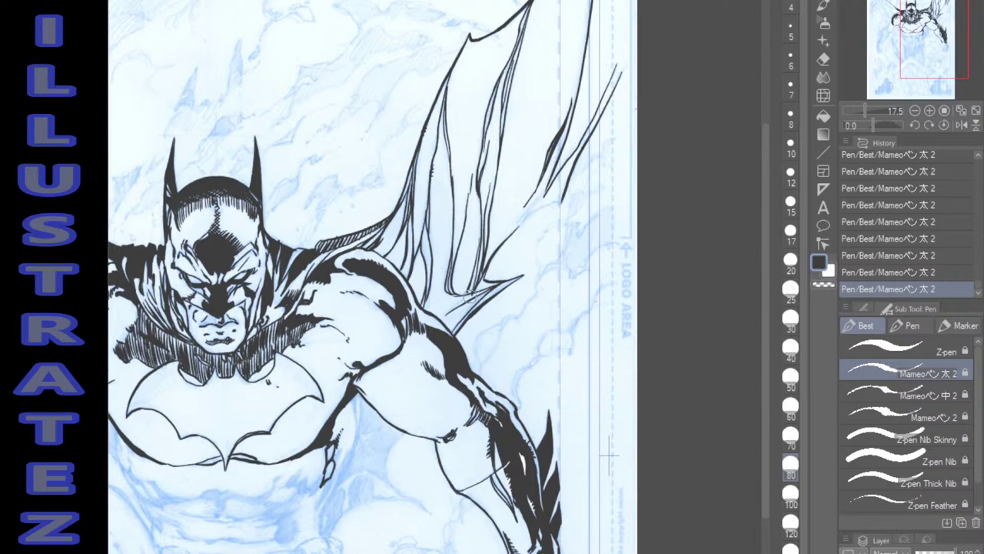
{"action": "left_click_drag", "start_coordinate": [474, 293], "coordinate": [464, 301]}
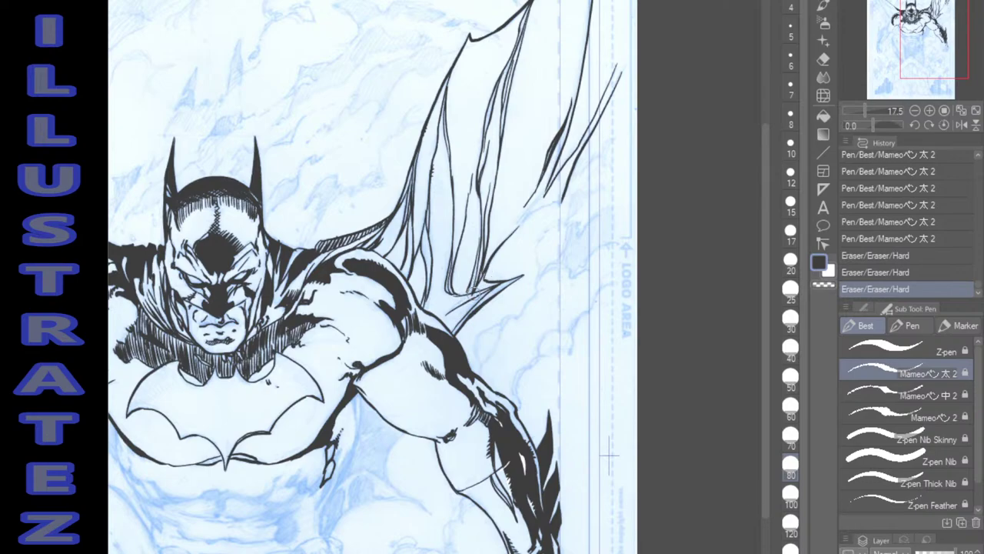
{"action": "left_click_drag", "start_coordinate": [476, 293], "coordinate": [469, 296]}
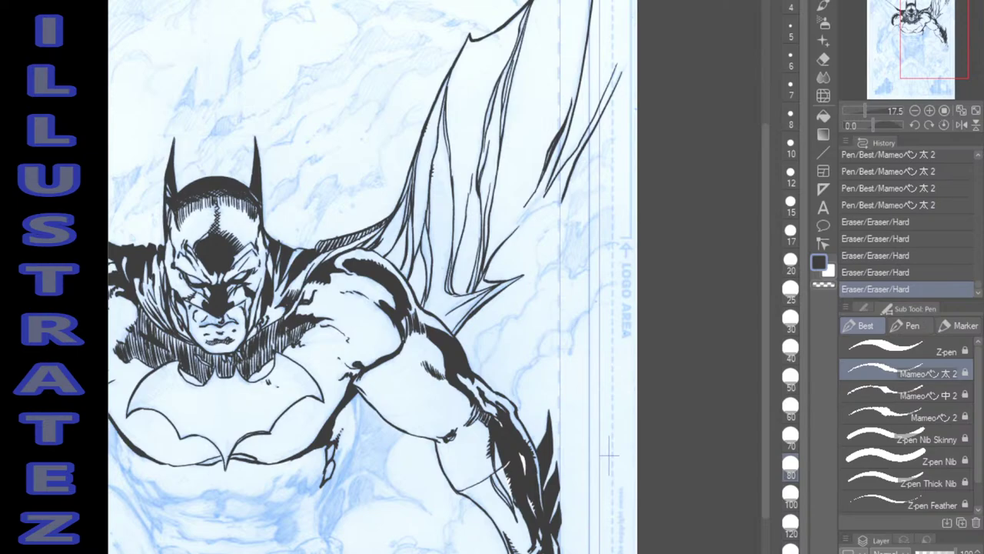
Add short crease lines inside the small pointed cape fold above the right-hand shoulder.
{"action": "left_click_drag", "start_coordinate": [449, 312], "coordinate": [484, 290]}
{"action": "left_click", "coordinate": [607, 458]}
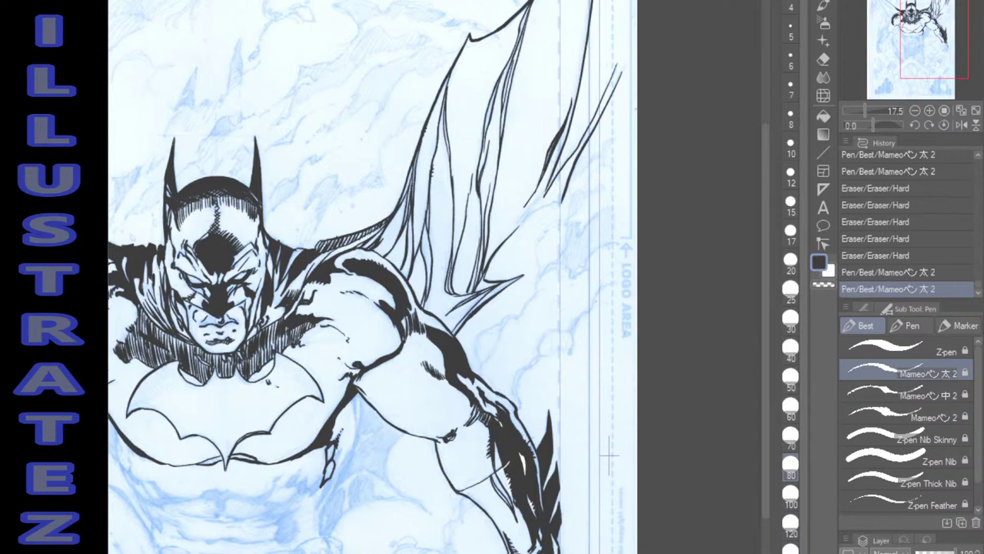
{"action": "left_click_drag", "start_coordinate": [490, 298], "coordinate": [512, 282]}
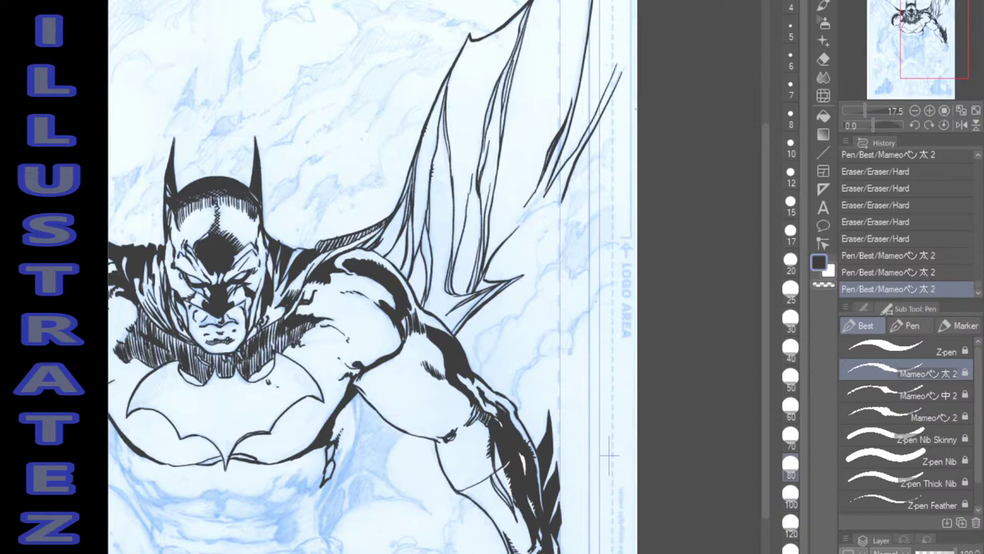
{"action": "left_click", "coordinate": [607, 458]}
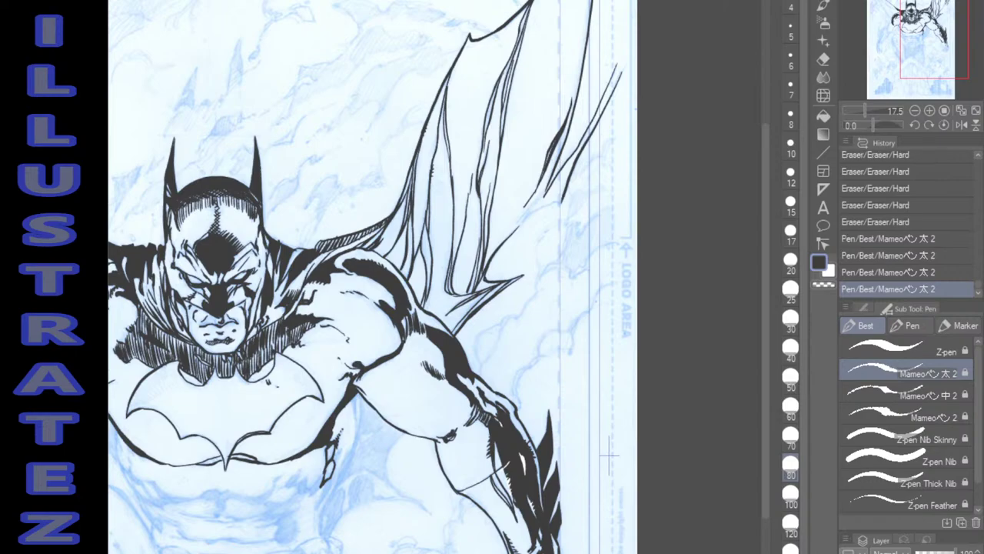
Ink the lower scalloped edge of the right-hand cape, joining the inner fold to the outer folds.
{"action": "mouse_move", "coordinate": [494, 257]}
{"action": "left_mouse_down"}
{"action": "mouse_move", "coordinate": [555, 201]}
{"action": "mouse_move", "coordinate": [539, 198]}
{"action": "mouse_move", "coordinate": [520, 223]}
{"action": "mouse_move", "coordinate": [527, 216]}
{"action": "left_mouse_up"}
{"action": "left_click", "coordinate": [608, 458]}
{"action": "left_click", "coordinate": [608, 458]}
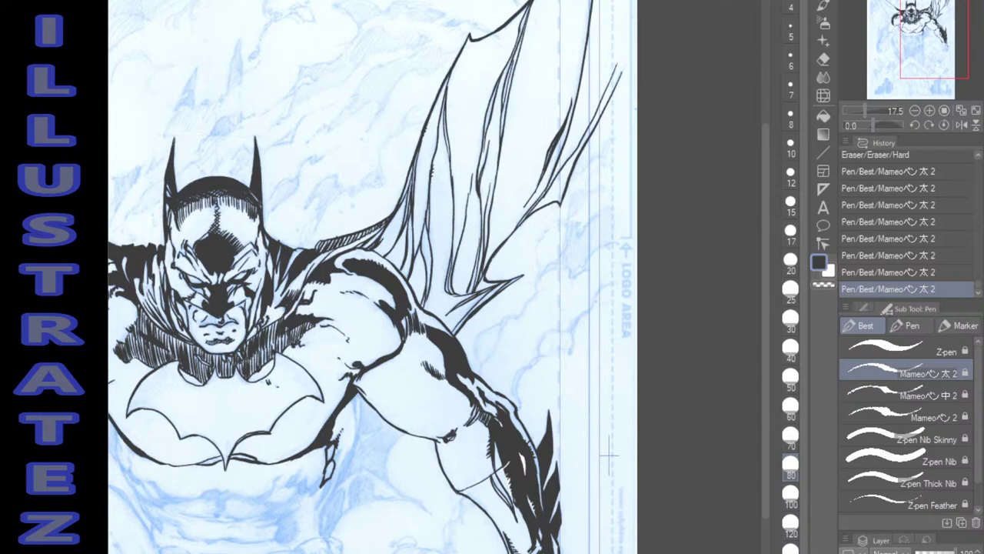
Extend the outer edge line of the right-hand cape and ink the cape's contours between the torso and the right-hand forearm.
{"action": "left_click_drag", "start_coordinate": [630, 56], "coordinate": [608, 100]}
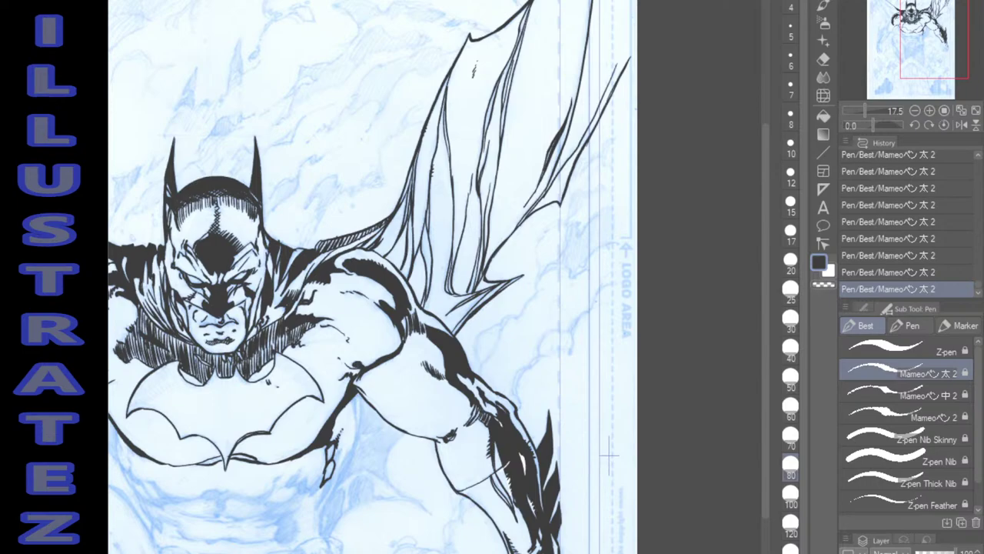
{"action": "left_click_drag", "start_coordinate": [609, 456], "coordinate": [839, 208]}
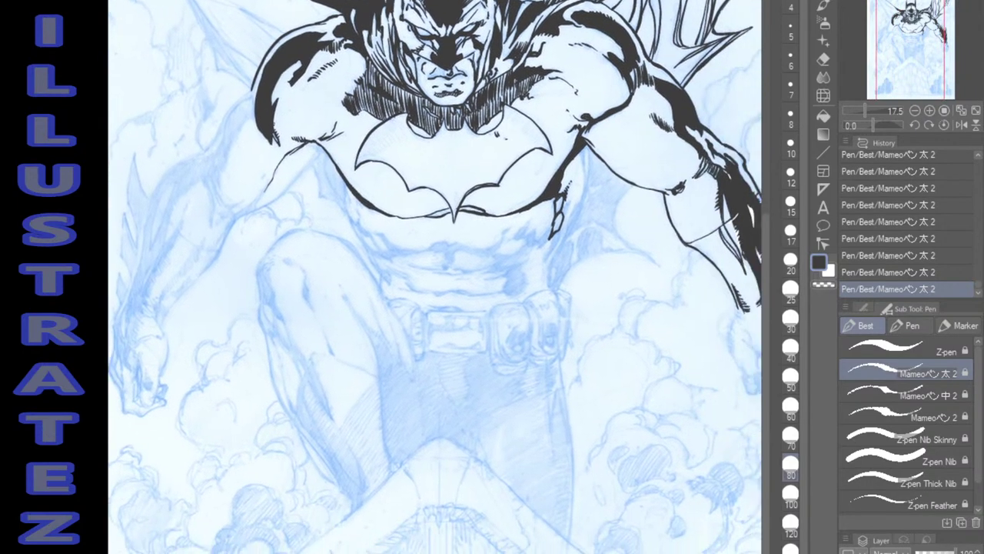
{"action": "mouse_move", "coordinate": [635, 185]}
{"action": "left_mouse_down"}
{"action": "mouse_move", "coordinate": [615, 219]}
{"action": "mouse_move", "coordinate": [621, 240]}
{"action": "mouse_move", "coordinate": [665, 269]}
{"action": "mouse_move", "coordinate": [618, 254]}
{"action": "mouse_move", "coordinate": [581, 256]}
{"action": "mouse_move", "coordinate": [558, 288]}
{"action": "left_mouse_up"}
{"action": "mouse_move", "coordinate": [591, 148]}
{"action": "left_mouse_down"}
{"action": "mouse_move", "coordinate": [588, 189]}
{"action": "mouse_move", "coordinate": [551, 283]}
{"action": "left_mouse_up"}
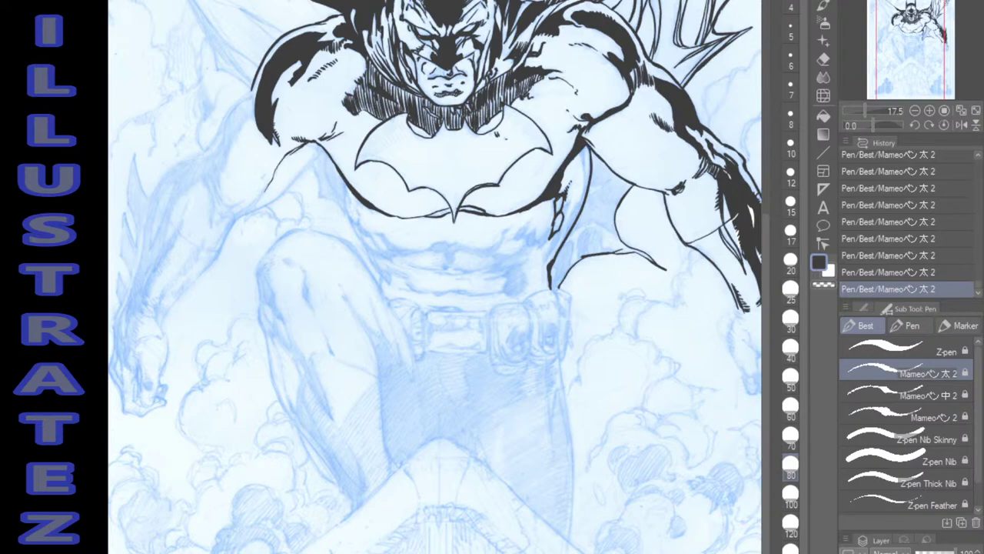
Ink the right-hand side of the torso below the armpit and outline the jagged rib shadow shapes beneath the chest.
{"action": "mouse_move", "coordinate": [585, 144]}
{"action": "left_mouse_down"}
{"action": "mouse_move", "coordinate": [586, 181]}
{"action": "mouse_move", "coordinate": [581, 166]}
{"action": "left_mouse_up"}
{"action": "mouse_move", "coordinate": [587, 175]}
{"action": "left_mouse_down"}
{"action": "mouse_move", "coordinate": [565, 239]}
{"action": "mouse_move", "coordinate": [573, 229]}
{"action": "left_mouse_up"}
{"action": "left_click_drag", "start_coordinate": [579, 205], "coordinate": [574, 220]}
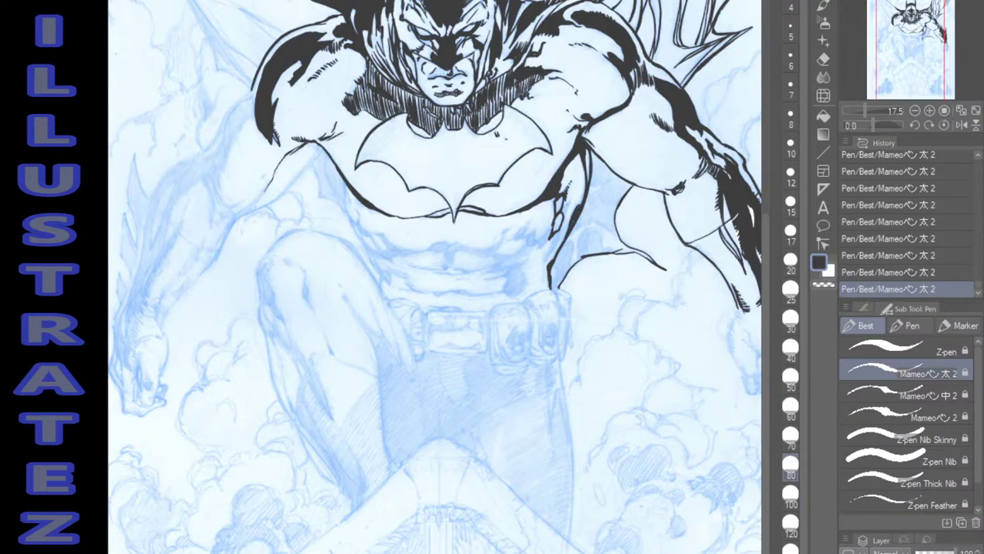
{"action": "left_click_drag", "start_coordinate": [568, 204], "coordinate": [561, 215]}
{"action": "mouse_move", "coordinate": [555, 236]}
{"action": "left_mouse_down"}
{"action": "mouse_move", "coordinate": [543, 262]}
{"action": "mouse_move", "coordinate": [560, 233]}
{"action": "mouse_move", "coordinate": [554, 246]}
{"action": "left_mouse_up"}
{"action": "mouse_move", "coordinate": [566, 224]}
{"action": "left_mouse_down"}
{"action": "mouse_move", "coordinate": [544, 246]}
{"action": "mouse_move", "coordinate": [534, 239]}
{"action": "mouse_move", "coordinate": [543, 236]}
{"action": "mouse_move", "coordinate": [523, 236]}
{"action": "left_mouse_up"}
{"action": "left_click_drag", "start_coordinate": [532, 219], "coordinate": [513, 241]}
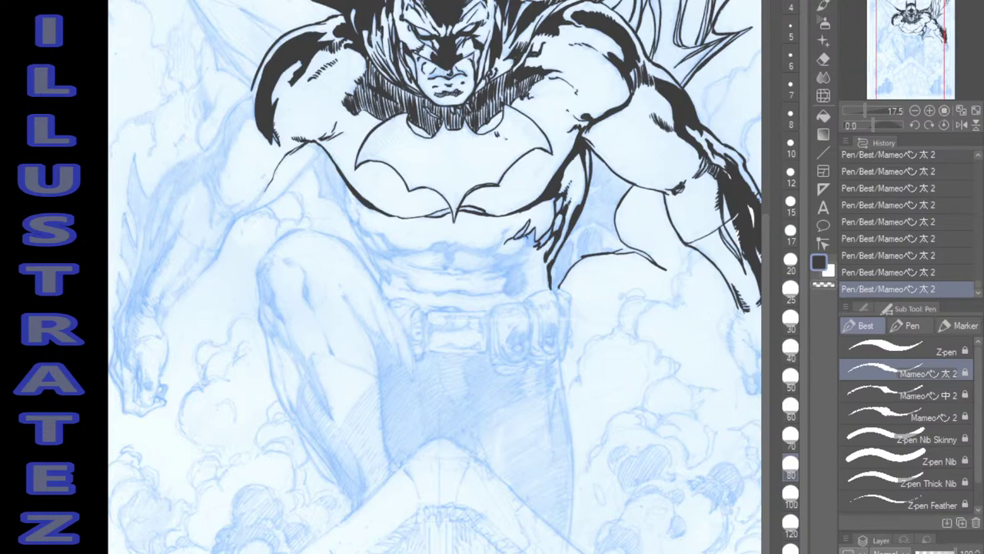
Close the rib shadow shapes on the right-hand side of the torso, fill them with black and touch up the gaps.
{"action": "left_click_drag", "start_coordinate": [536, 243], "coordinate": [526, 247]}
{"action": "key", "text": "g"}
{"action": "left_click", "coordinate": [532, 237]}
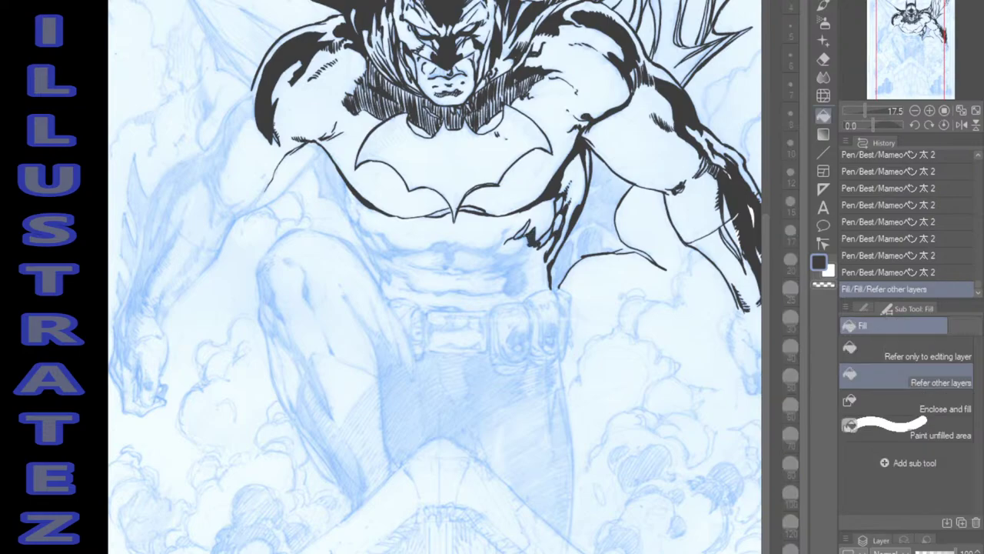
{"action": "left_click", "coordinate": [546, 237]}
{"action": "left_click", "coordinate": [522, 229]}
{"action": "key", "text": "p"}
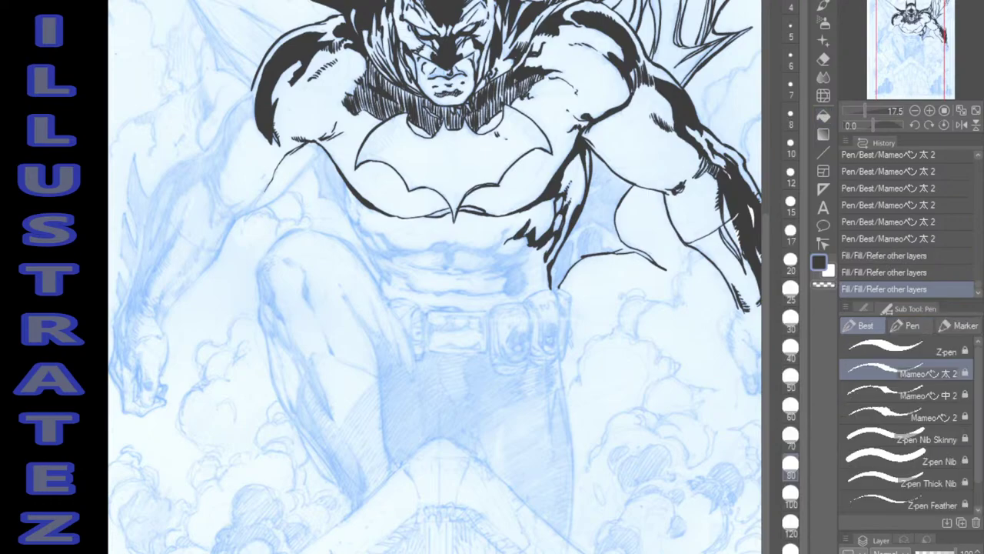
{"action": "left_click", "coordinate": [531, 236]}
{"action": "left_click", "coordinate": [536, 237]}
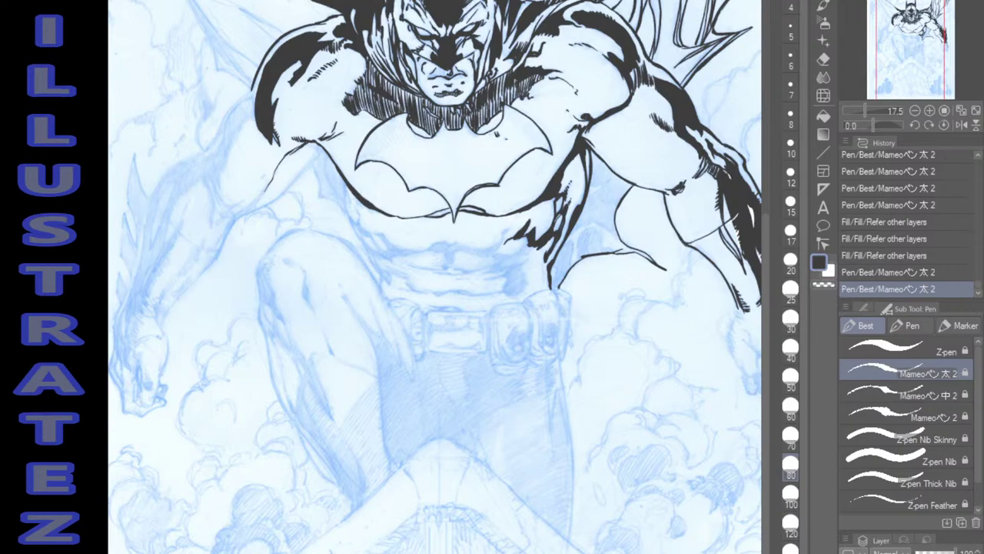
Ink the cape folds under the right-hand arm and close off the cape's shadow area down to the belt.
{"action": "left_click_drag", "start_coordinate": [580, 159], "coordinate": [582, 203]}
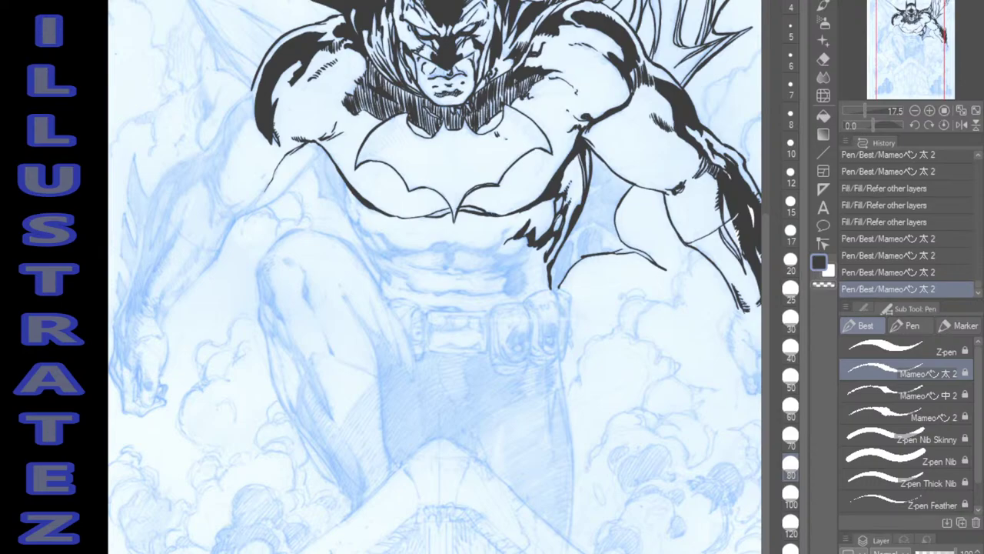
{"action": "key", "text": "shift+space"}
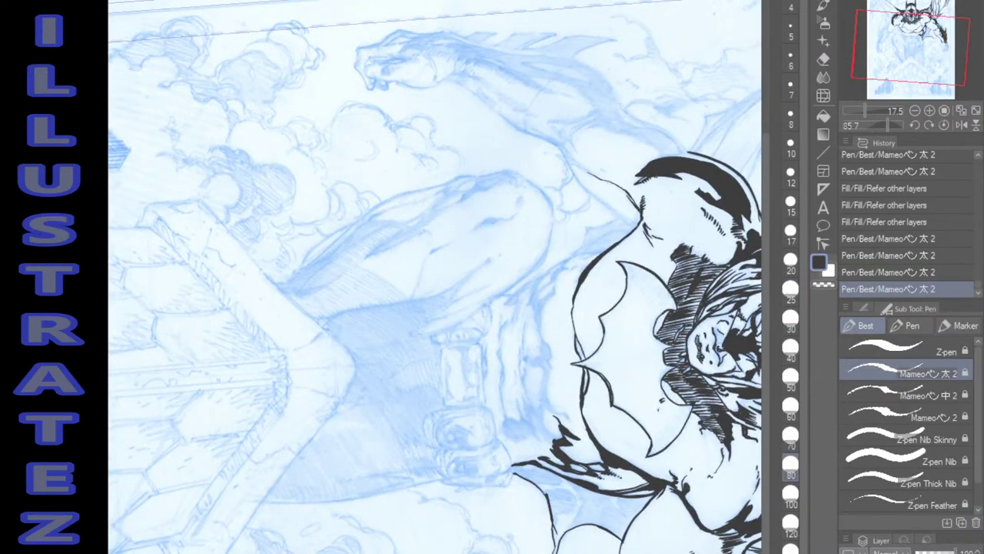
{"action": "mouse_move", "coordinate": [578, 295]}
{"action": "left_mouse_down"}
{"action": "mouse_move", "coordinate": [573, 332]}
{"action": "mouse_move", "coordinate": [583, 355]}
{"action": "left_mouse_up"}
{"action": "mouse_move", "coordinate": [575, 313]}
{"action": "left_mouse_down"}
{"action": "mouse_move", "coordinate": [572, 327]}
{"action": "mouse_move", "coordinate": [548, 265]}
{"action": "mouse_move", "coordinate": [485, 220]}
{"action": "mouse_move", "coordinate": [442, 212]}
{"action": "mouse_move", "coordinate": [387, 219]}
{"action": "left_mouse_up"}
{"action": "key", "text": "r"}
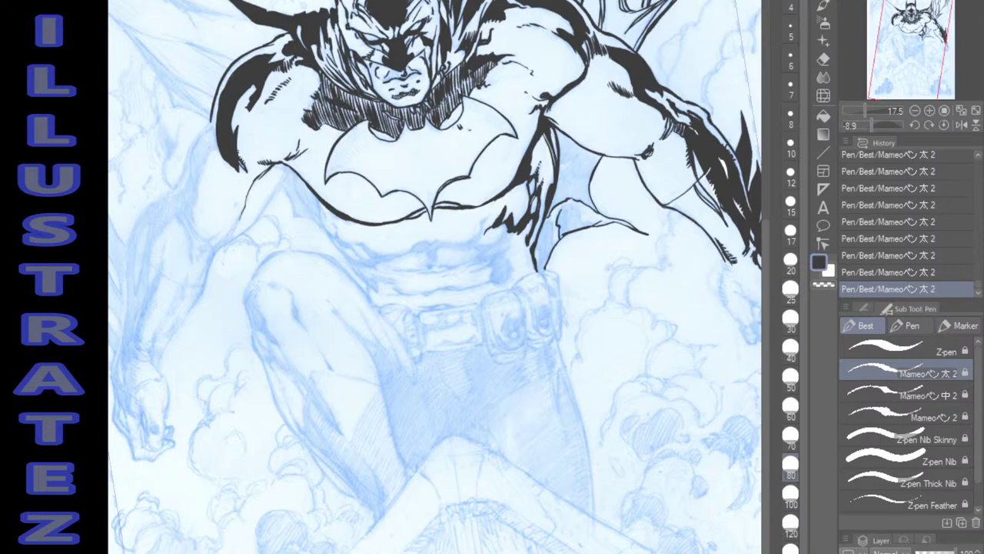
{"action": "mouse_move", "coordinate": [568, 204]}
{"action": "left_mouse_down"}
{"action": "mouse_move", "coordinate": [561, 210]}
{"action": "mouse_move", "coordinate": [583, 225]}
{"action": "mouse_move", "coordinate": [621, 220]}
{"action": "mouse_move", "coordinate": [611, 217]}
{"action": "left_mouse_up"}
{"action": "mouse_move", "coordinate": [568, 168]}
{"action": "left_mouse_down"}
{"action": "mouse_move", "coordinate": [583, 151]}
{"action": "mouse_move", "coordinate": [569, 162]}
{"action": "left_mouse_up"}
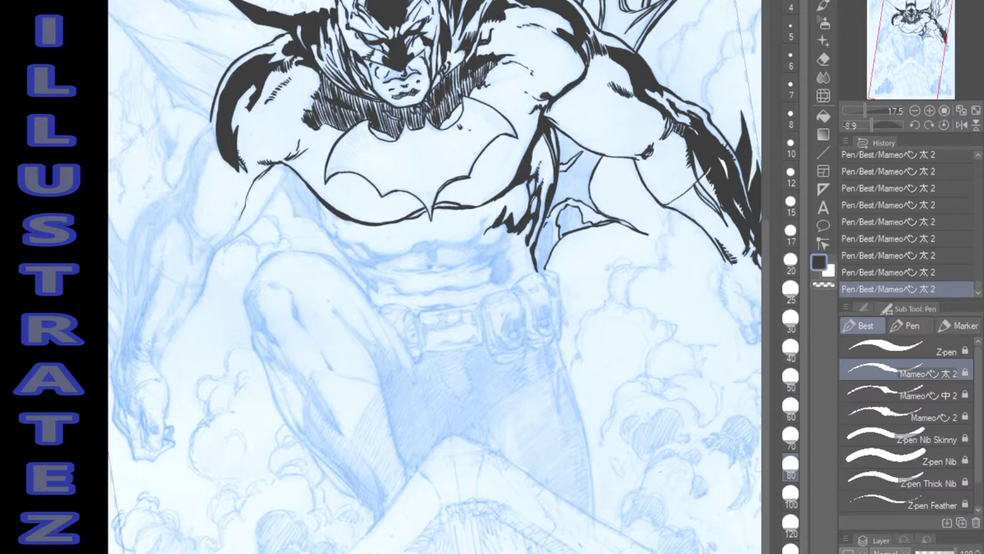
{"action": "left_click_drag", "start_coordinate": [552, 226], "coordinate": [537, 269]}
{"action": "left_click_drag", "start_coordinate": [546, 273], "coordinate": [559, 269]}
{"action": "key", "text": "g"}
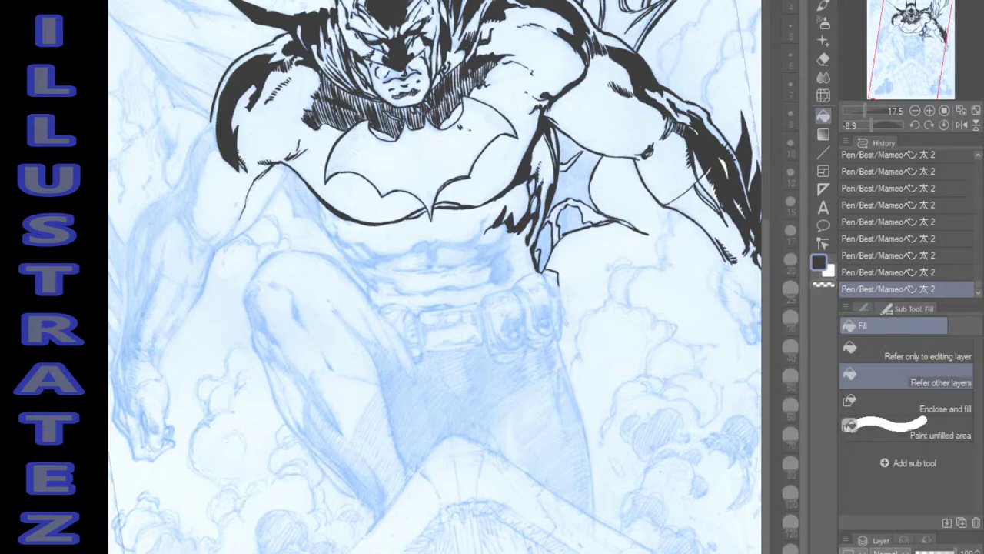
{"action": "left_click", "coordinate": [572, 165]}
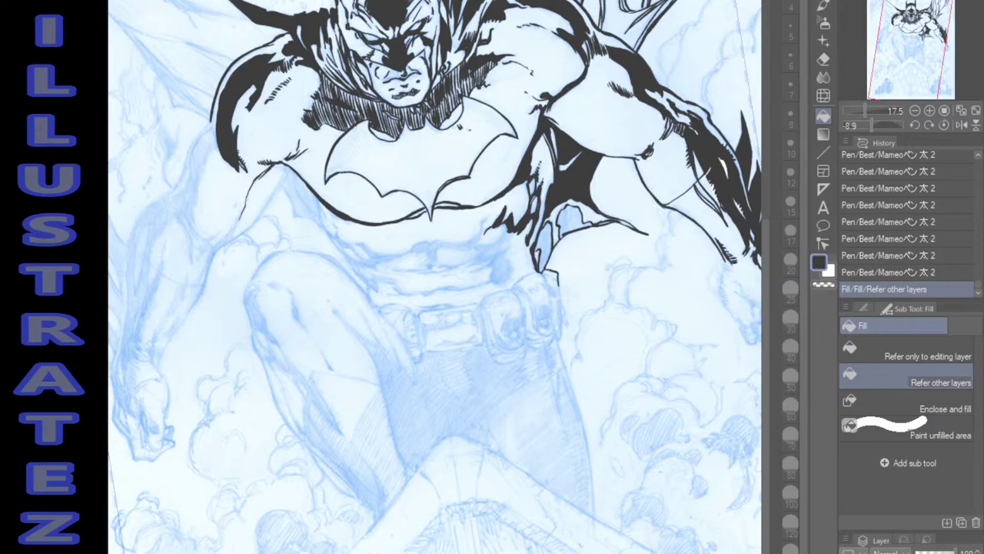
{"action": "left_click", "coordinate": [573, 221]}
{"action": "left_click", "coordinate": [544, 248]}
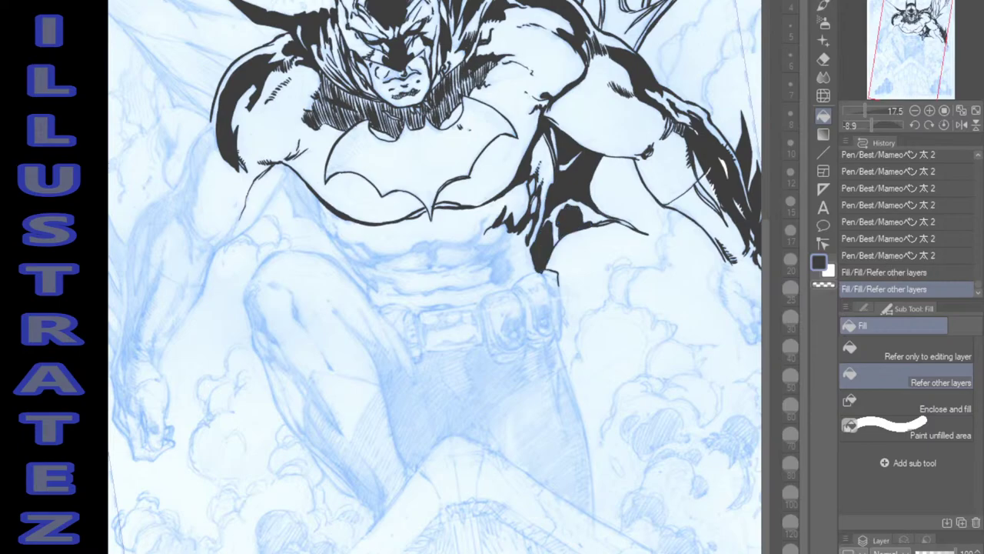
{"action": "key", "text": "ctrl+z"}
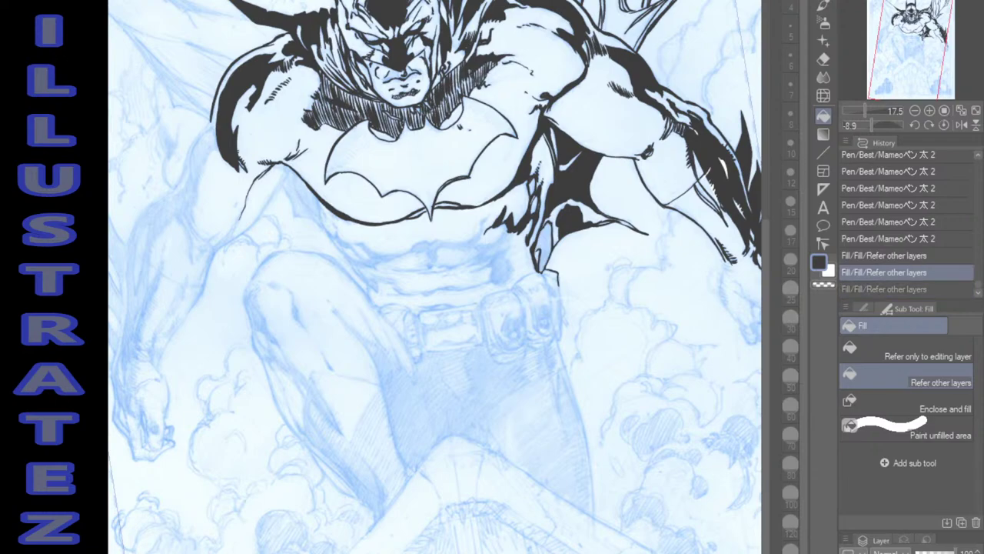
{"action": "key", "text": "p"}
{"action": "left_click_drag", "start_coordinate": [540, 247], "coordinate": [535, 252]}
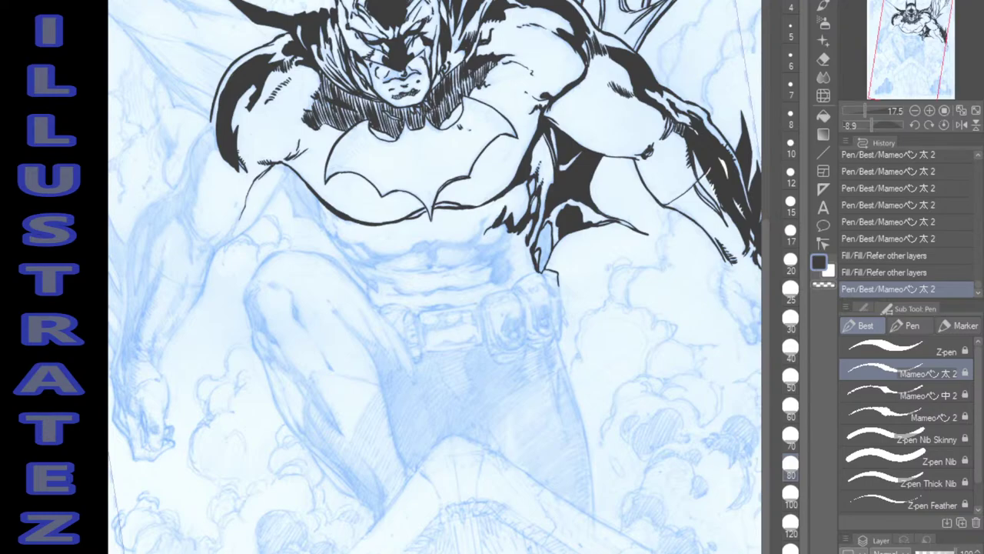
{"action": "key", "text": "ctrl+z"}
{"action": "key", "text": "ctrl+z"}
{"action": "key", "text": "ctrl+z"}
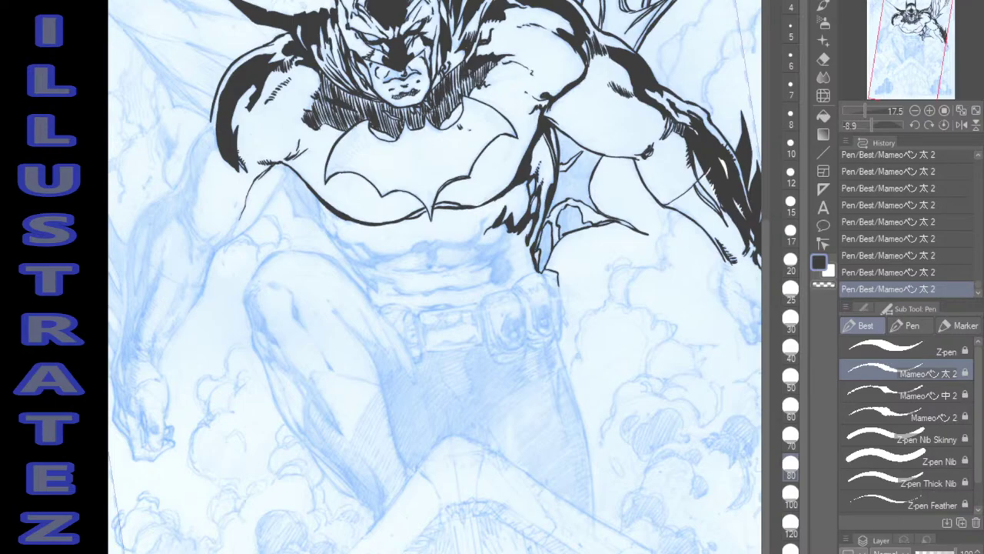
Add rim lines beside the torso and fill the cape area under the right-hand arm with solid black.
{"action": "left_click_drag", "start_coordinate": [562, 170], "coordinate": [555, 200]}
{"action": "left_click_drag", "start_coordinate": [557, 132], "coordinate": [562, 141]}
{"action": "key", "text": "g"}
{"action": "left_click", "coordinate": [545, 247]}
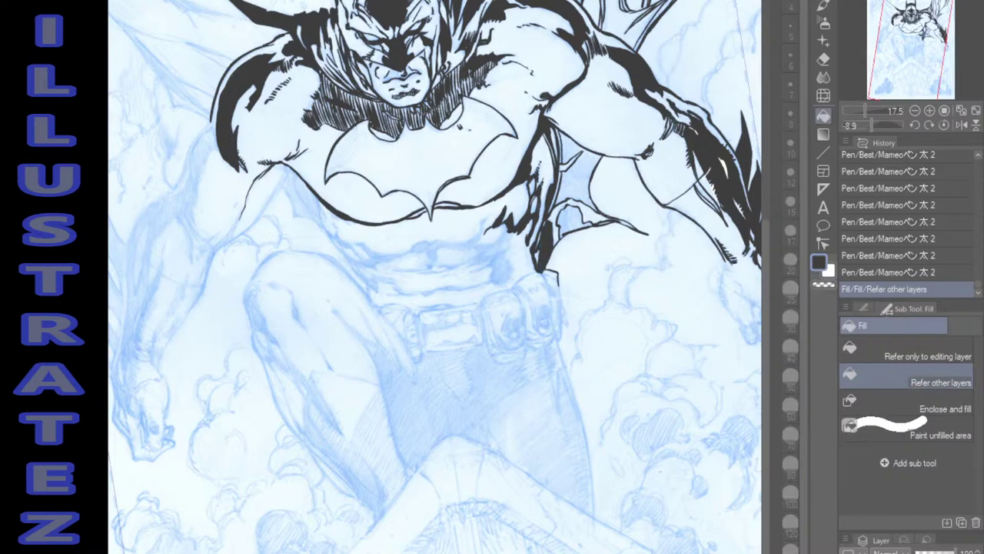
{"action": "left_click", "coordinate": [571, 218]}
{"action": "left_click", "coordinate": [577, 173]}
{"action": "key", "text": "p"}
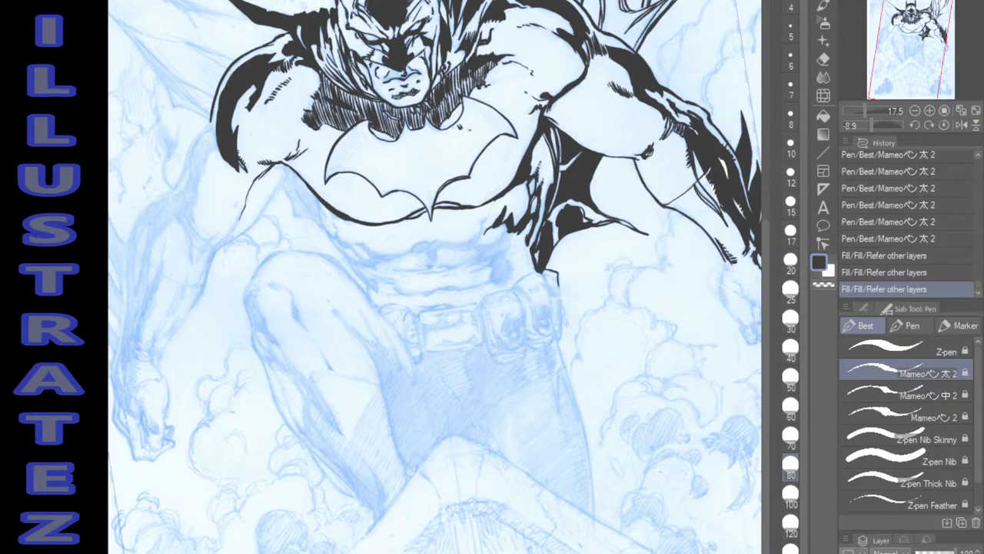
Touch up the contours of the black cape shadow beside the waist and ink the outer edge of the right-hand belt pouch.
{"action": "key", "text": "ctrl+z"}
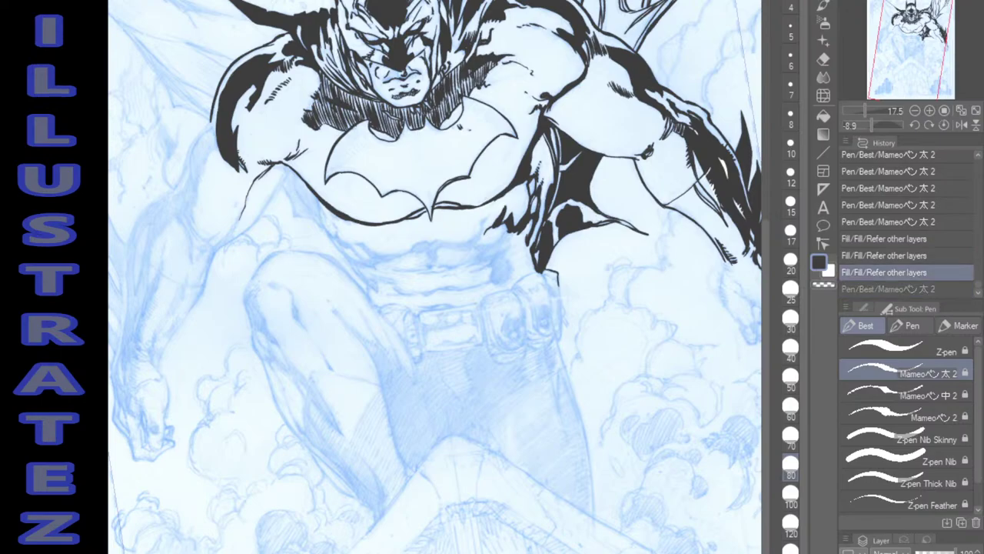
{"action": "left_click_drag", "start_coordinate": [580, 206], "coordinate": [586, 220]}
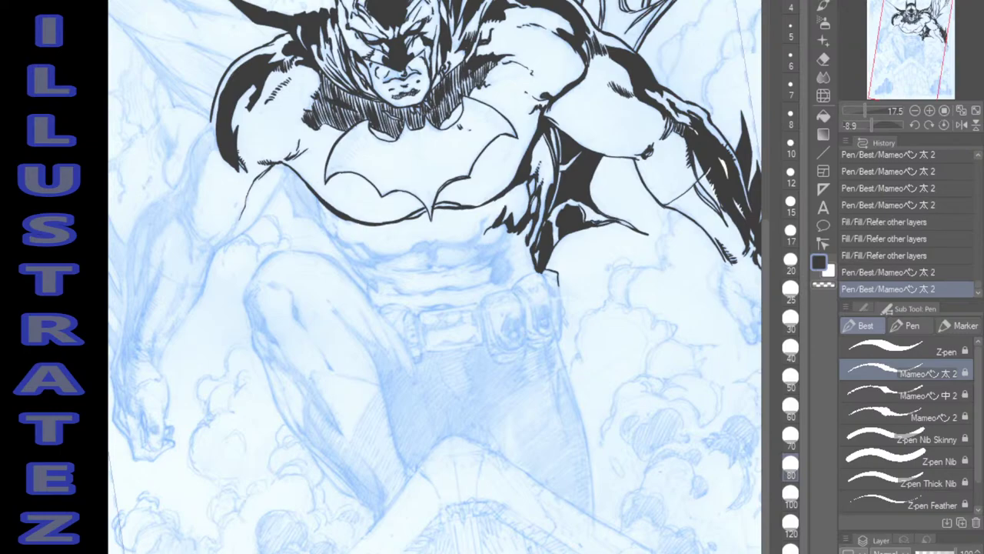
{"action": "left_click_drag", "start_coordinate": [569, 203], "coordinate": [582, 205]}
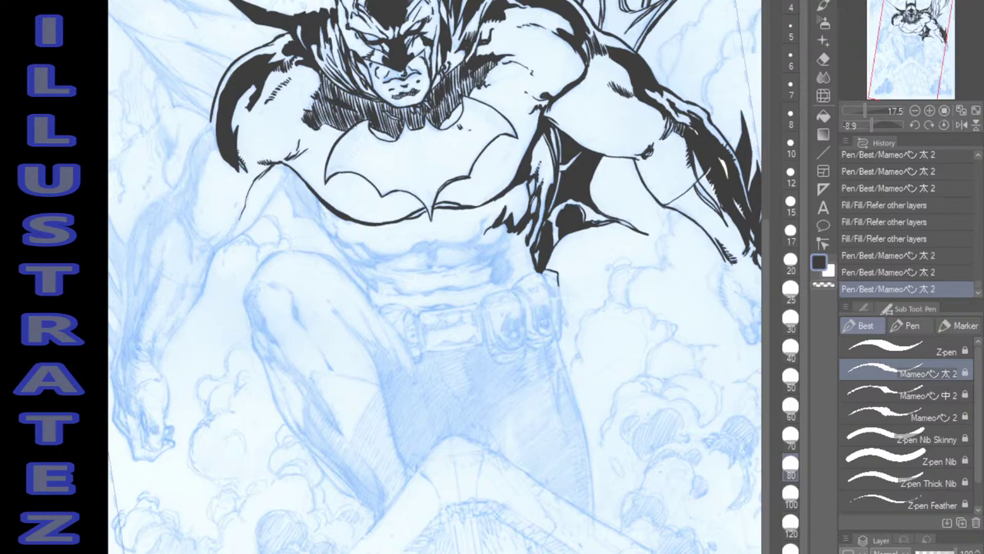
{"action": "left_click_drag", "start_coordinate": [558, 205], "coordinate": [563, 212]}
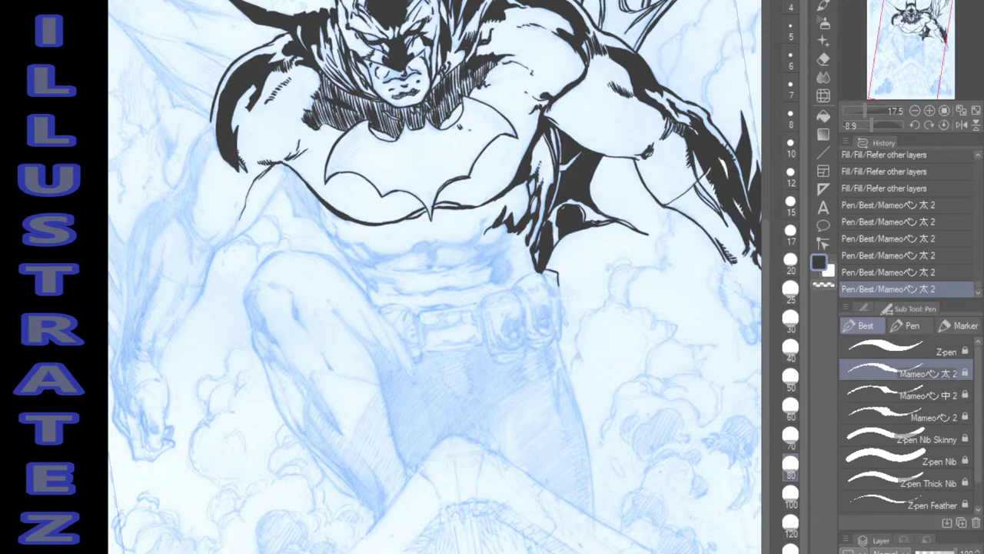
{"action": "left_click_drag", "start_coordinate": [545, 275], "coordinate": [555, 332]}
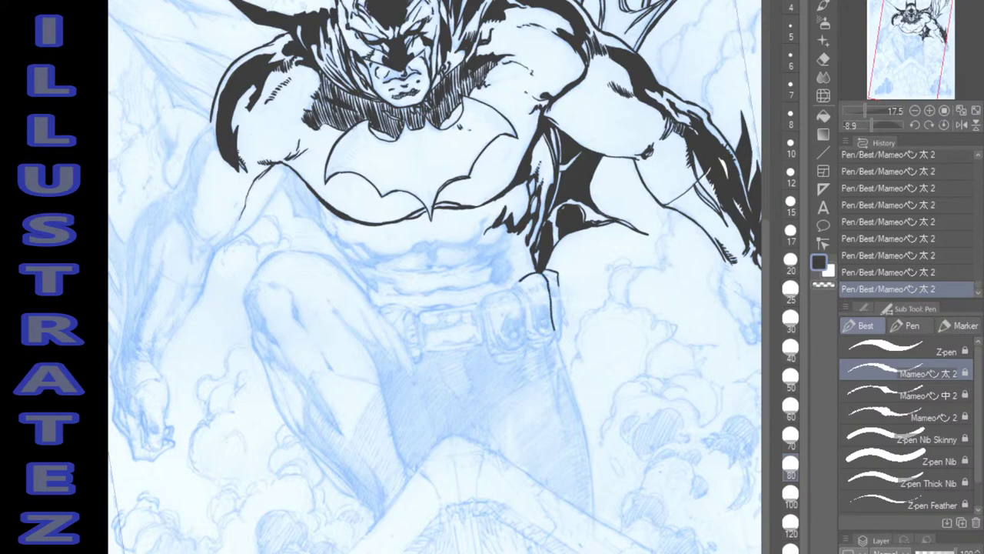
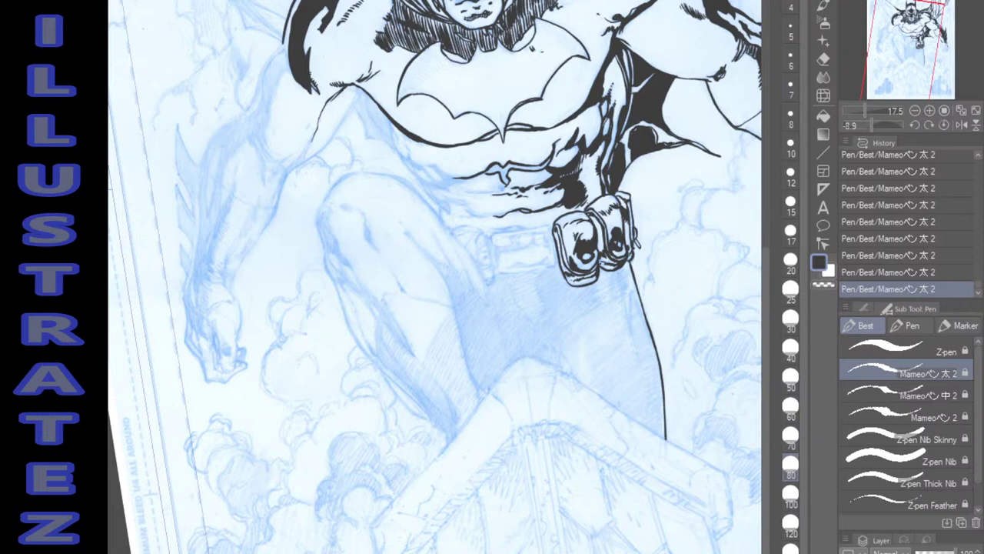
Ink and thicken the underside of the left-hand upper arm from the armpit down to the elbow.
{"action": "mouse_move", "coordinate": [351, 90]}
{"action": "left_mouse_down"}
{"action": "mouse_move", "coordinate": [361, 87]}
{"action": "mouse_move", "coordinate": [327, 146]}
{"action": "mouse_move", "coordinate": [287, 176]}
{"action": "left_mouse_up"}
{"action": "left_click_drag", "start_coordinate": [315, 129], "coordinate": [284, 177]}
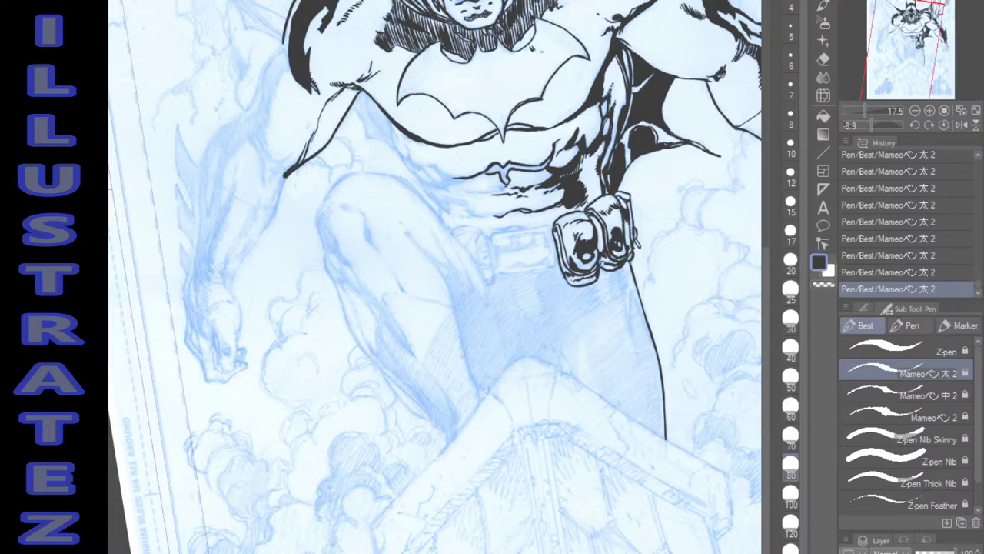
{"action": "mouse_move", "coordinate": [316, 129]}
{"action": "left_mouse_down"}
{"action": "mouse_move", "coordinate": [308, 141]}
{"action": "mouse_move", "coordinate": [320, 117]}
{"action": "left_mouse_up"}
Ink the left-hand rib contour below the chest and continue it into the crease under the upper abdominals.
{"action": "mouse_move", "coordinate": [389, 122]}
{"action": "left_mouse_down"}
{"action": "mouse_move", "coordinate": [411, 162]}
{"action": "mouse_move", "coordinate": [414, 144]}
{"action": "mouse_move", "coordinate": [424, 147]}
{"action": "left_mouse_up"}
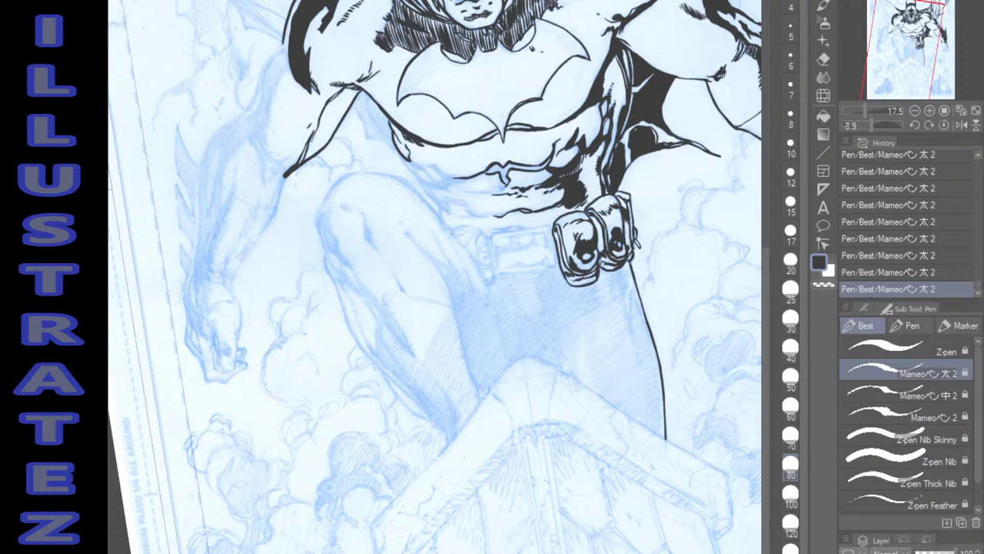
{"action": "left_click_drag", "start_coordinate": [415, 163], "coordinate": [434, 180]}
{"action": "left_click_drag", "start_coordinate": [433, 179], "coordinate": [444, 187]}
{"action": "left_click_drag", "start_coordinate": [430, 164], "coordinate": [438, 174]}
{"action": "left_click_drag", "start_coordinate": [437, 172], "coordinate": [452, 182]}
{"action": "left_click_drag", "start_coordinate": [469, 179], "coordinate": [481, 174]}
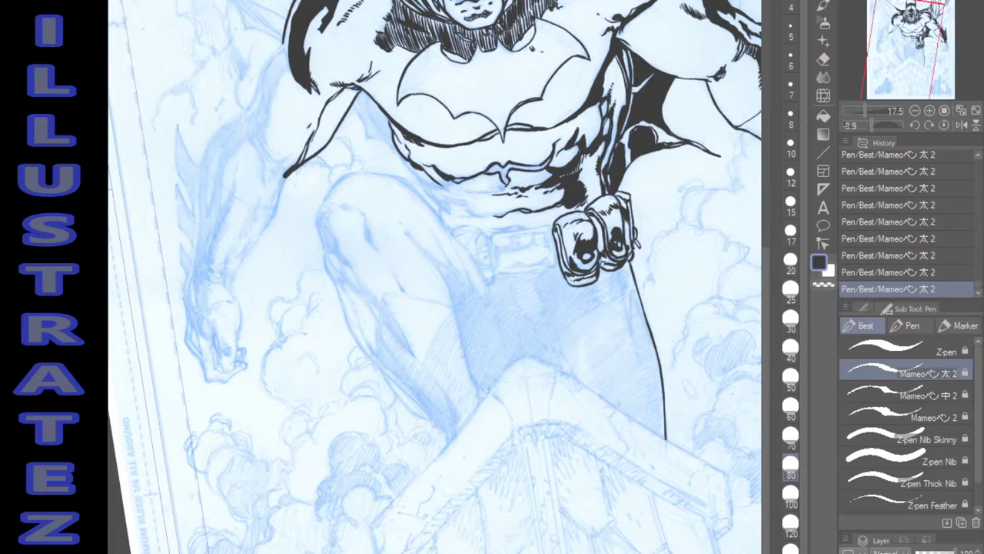
Fill the central abdominal crease with black and thicken the crease line towards the left-hand ribs.
{"action": "key", "text": "g"}
{"action": "left_click", "coordinate": [517, 170]}
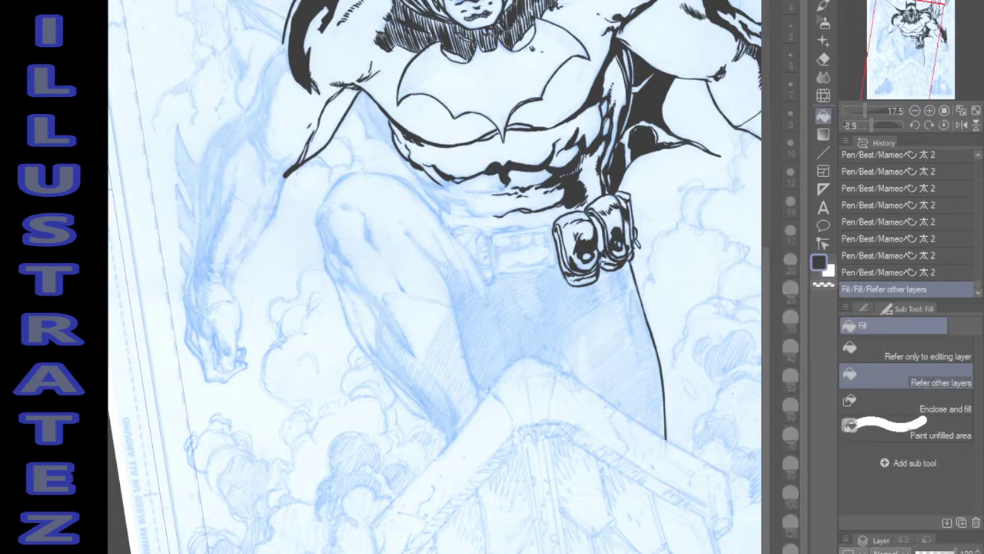
{"action": "key", "text": "p"}
{"action": "left_click_drag", "start_coordinate": [455, 183], "coordinate": [468, 179]}
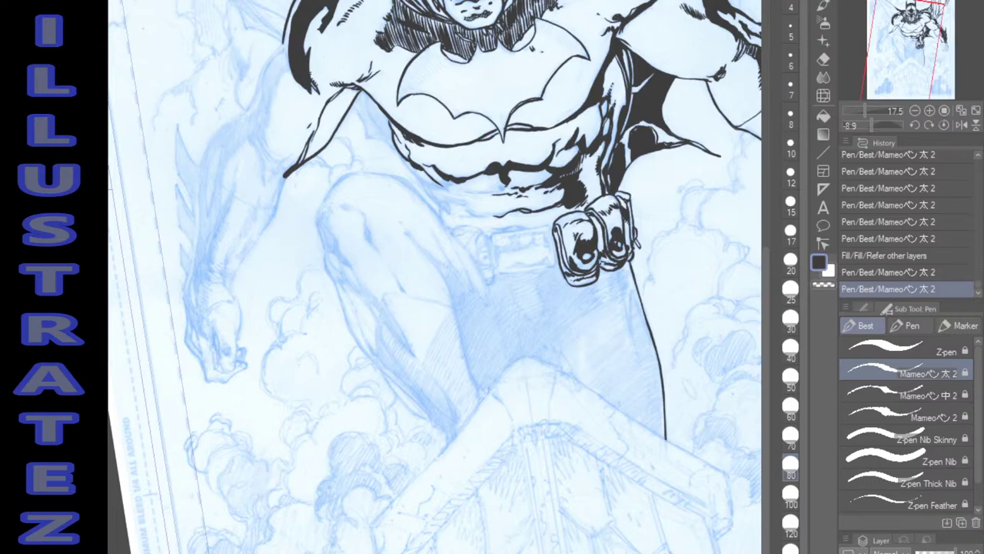
{"action": "left_click_drag", "start_coordinate": [453, 181], "coordinate": [458, 184]}
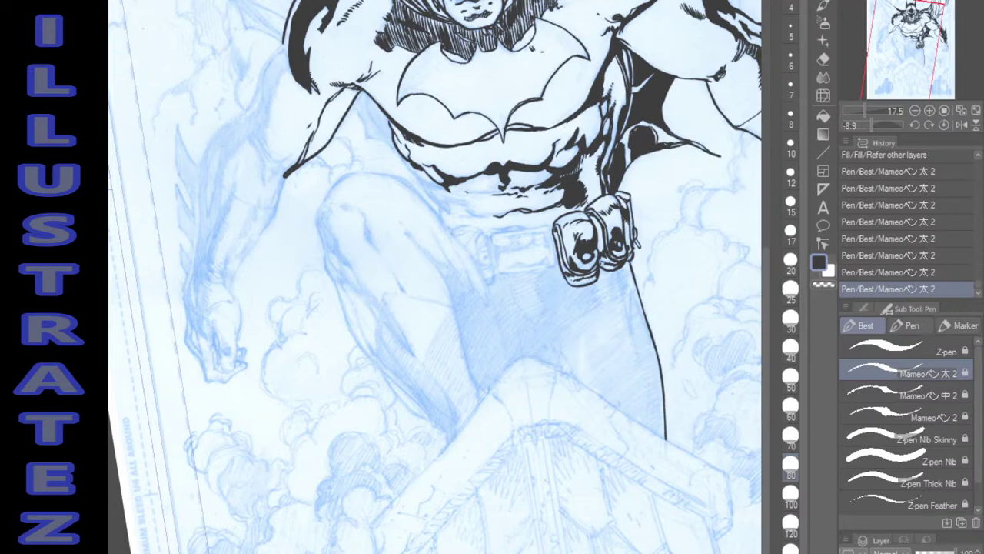
Ink the lower abdominal creases above the belt and the contour of the left-hand side of the waist.
{"action": "left_click_drag", "start_coordinate": [481, 194], "coordinate": [502, 191]}
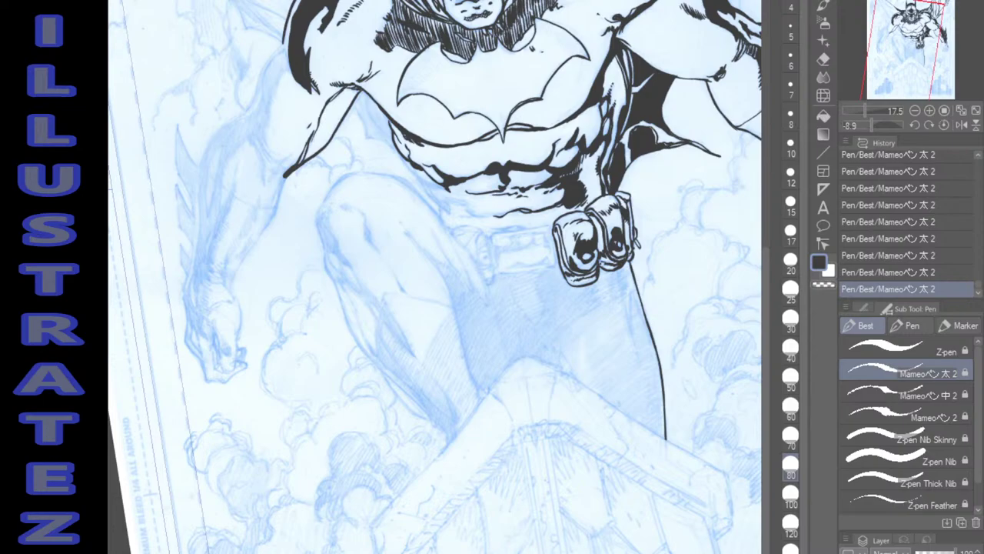
{"action": "left_click_drag", "start_coordinate": [579, 180], "coordinate": [585, 175]}
{"action": "left_click_drag", "start_coordinate": [463, 208], "coordinate": [490, 216]}
{"action": "left_click_drag", "start_coordinate": [459, 216], "coordinate": [476, 217]}
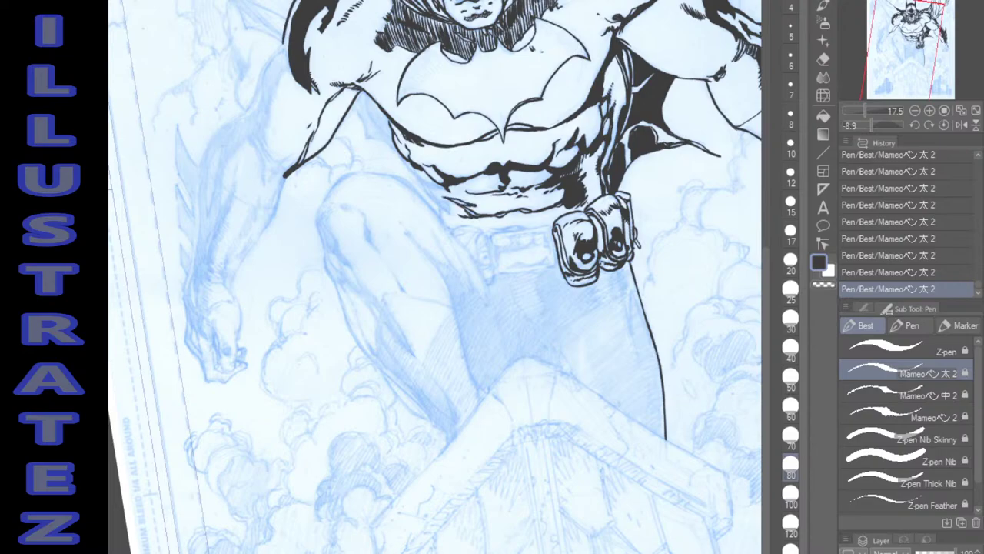
{"action": "mouse_move", "coordinate": [418, 177]}
{"action": "left_mouse_down"}
{"action": "mouse_move", "coordinate": [441, 218]}
{"action": "mouse_move", "coordinate": [449, 202]}
{"action": "mouse_move", "coordinate": [428, 182]}
{"action": "left_mouse_up"}
{"action": "left_click_drag", "start_coordinate": [413, 169], "coordinate": [426, 185]}
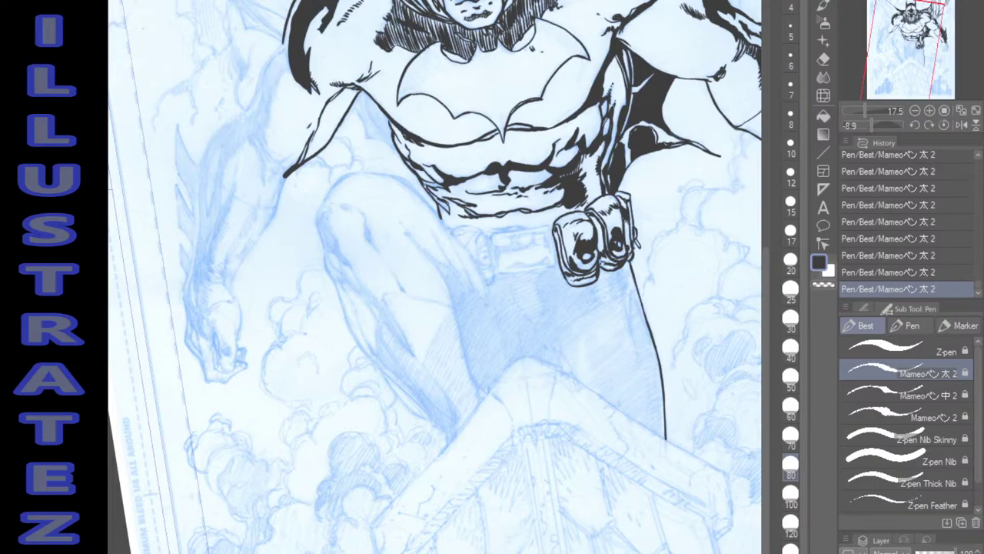
Ink the edge of the small cape piece below the left-hand armpit and fill that piece with black.
{"action": "mouse_move", "coordinate": [348, 113]}
{"action": "left_mouse_down"}
{"action": "mouse_move", "coordinate": [361, 95]}
{"action": "mouse_move", "coordinate": [365, 126]}
{"action": "left_mouse_up"}
{"action": "left_click_drag", "start_coordinate": [363, 125], "coordinate": [403, 162]}
{"action": "key", "text": "g"}
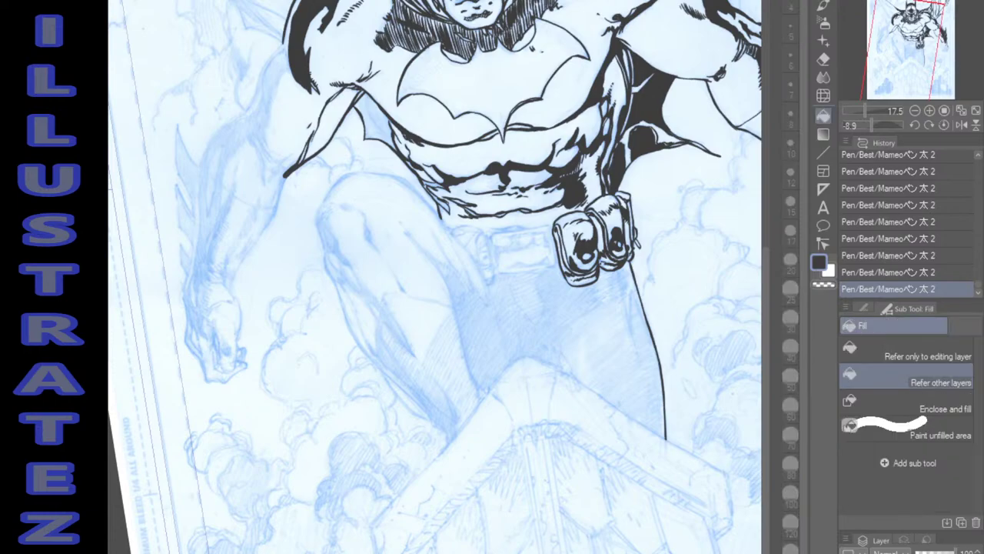
{"action": "left_click", "coordinate": [477, 154]}
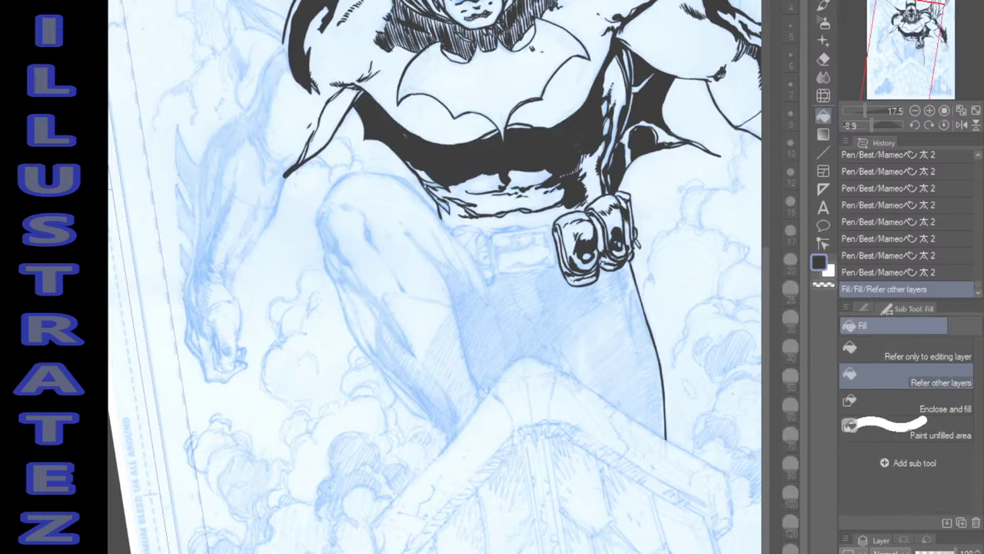
{"action": "key", "text": "ctrl+z"}
{"action": "key", "text": "p"}
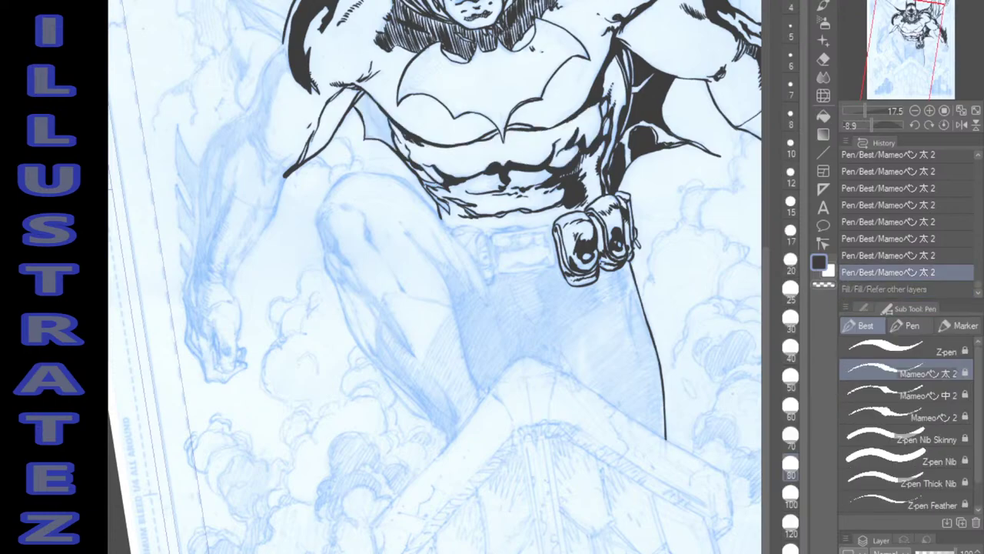
{"action": "key", "text": "g"}
{"action": "left_click", "coordinate": [373, 123]}
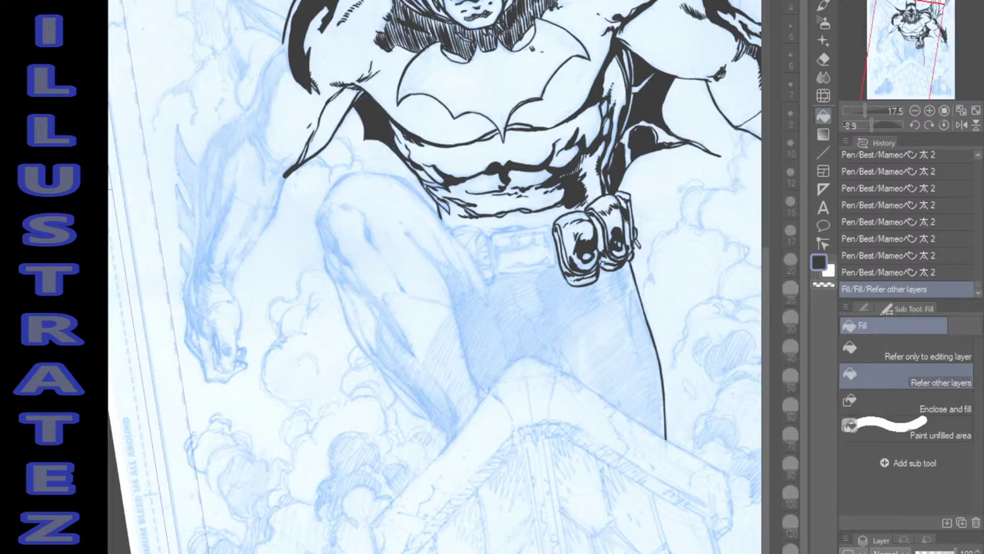
{"action": "key", "text": "p"}
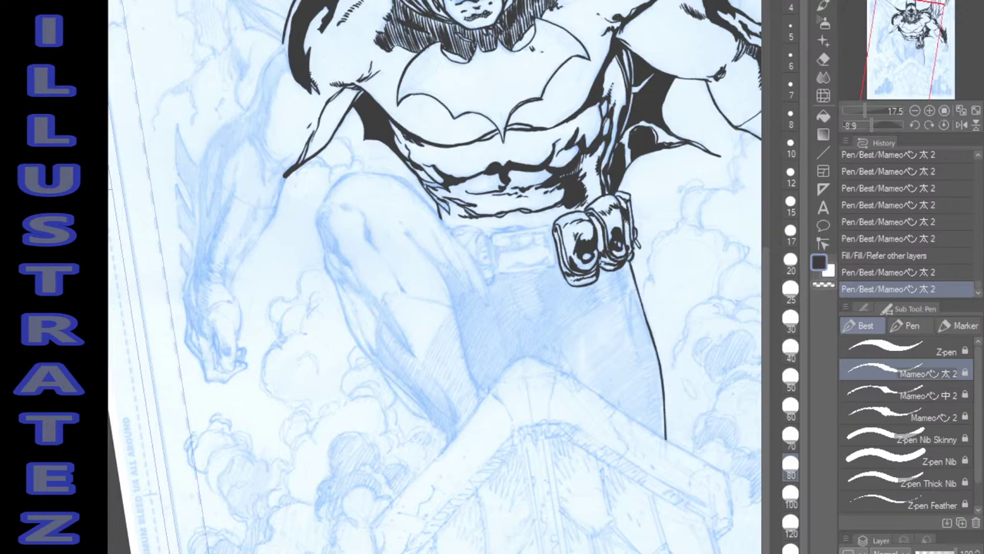
Fill the small gaps beside the right-hand belt pouch and at the left-hand waist with black.
{"action": "key", "text": "g"}
{"action": "left_click", "coordinate": [635, 242]}
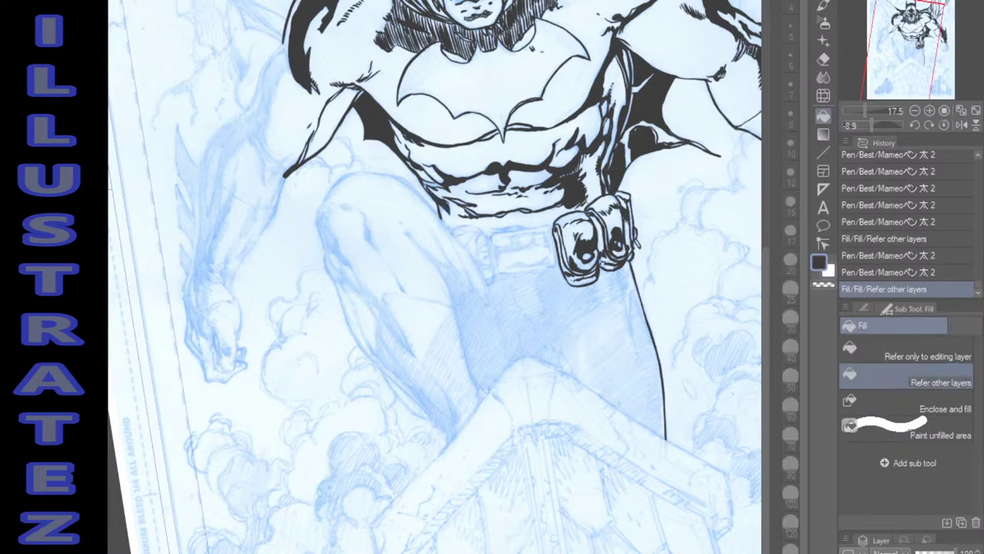
{"action": "left_click", "coordinate": [432, 186]}
{"action": "key", "text": "p"}
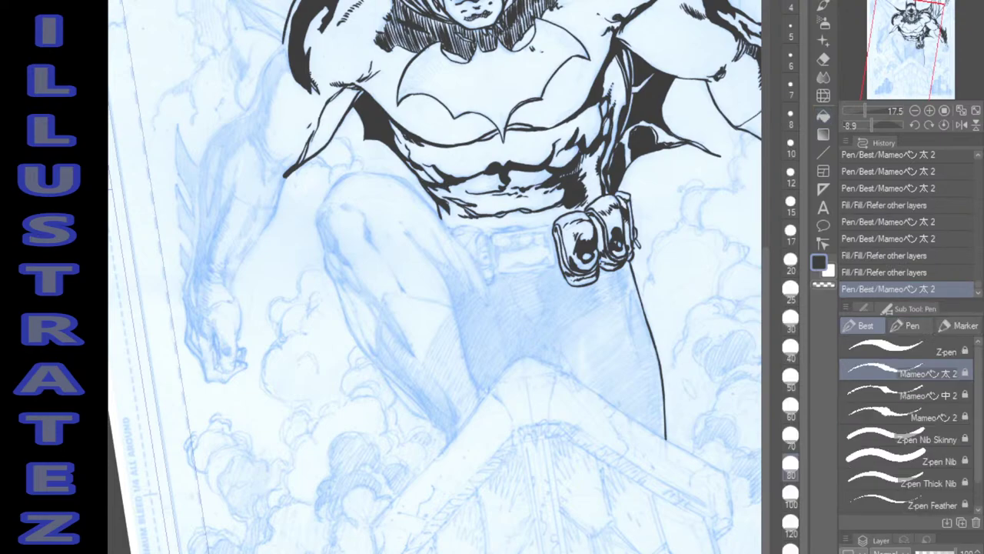
Hatch the shadow on both sides of the navel beneath the central abdominal crease.
{"action": "left_click", "coordinate": [515, 175]}
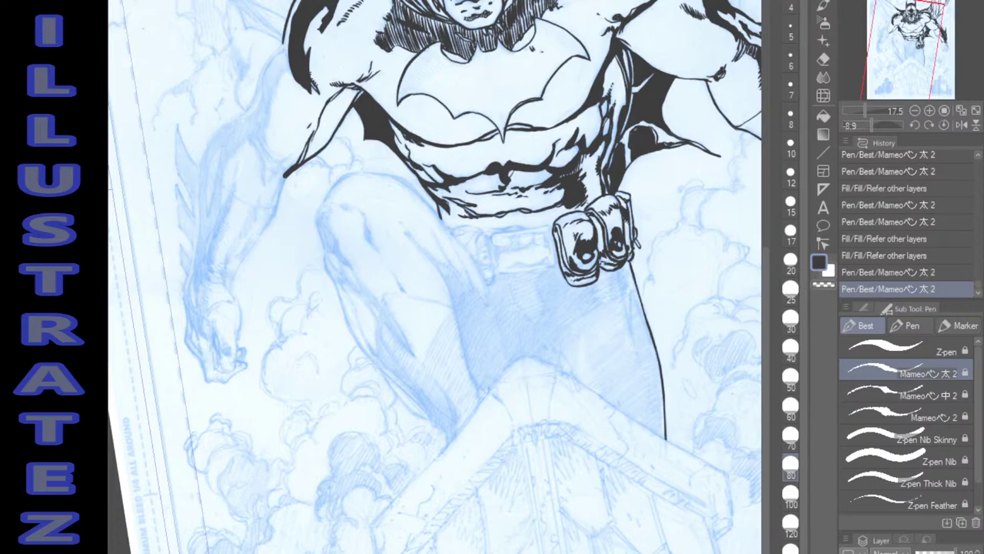
{"action": "left_click", "coordinate": [515, 175]}
{"action": "left_click", "coordinate": [516, 175]}
{"action": "left_click", "coordinate": [516, 175]}
{"action": "left_click", "coordinate": [515, 176]}
{"action": "left_click_drag", "start_coordinate": [532, 173], "coordinate": [524, 189]}
{"action": "left_click_drag", "start_coordinate": [541, 171], "coordinate": [528, 186]}
{"action": "mouse_move", "coordinate": [545, 170]}
{"action": "left_mouse_down"}
{"action": "mouse_move", "coordinate": [530, 186]}
{"action": "mouse_move", "coordinate": [547, 171]}
{"action": "left_mouse_up"}
{"action": "left_click_drag", "start_coordinate": [534, 183], "coordinate": [553, 174]}
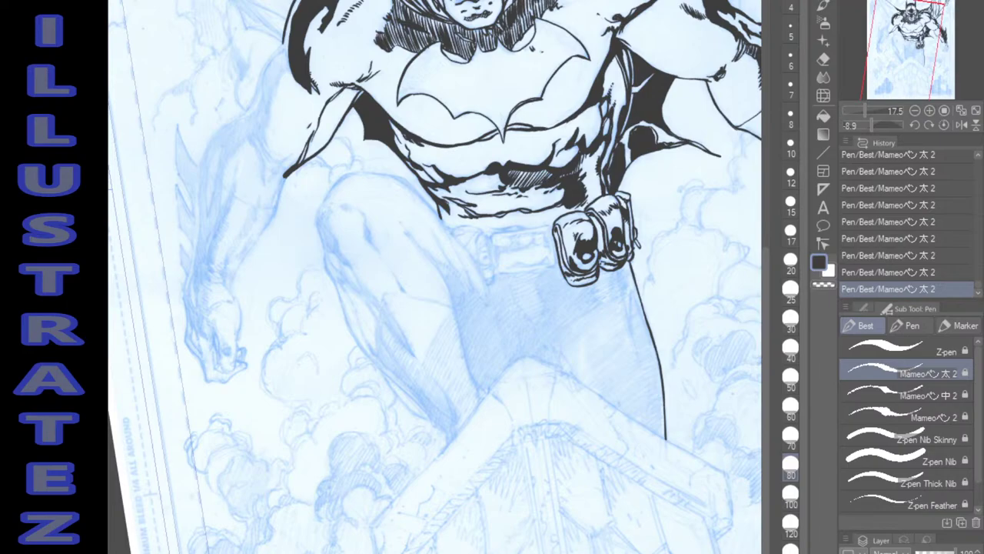
{"action": "left_click_drag", "start_coordinate": [480, 174], "coordinate": [497, 190]}
{"action": "left_click_drag", "start_coordinate": [494, 173], "coordinate": [495, 192]}
{"action": "left_click_drag", "start_coordinate": [489, 176], "coordinate": [501, 191]}
Ink the rectangular belt buckle with its inner frame and reflection shapes.
{"action": "mouse_move", "coordinate": [491, 228]}
{"action": "left_mouse_down"}
{"action": "mouse_move", "coordinate": [548, 226]}
{"action": "mouse_move", "coordinate": [512, 229]}
{"action": "left_mouse_up"}
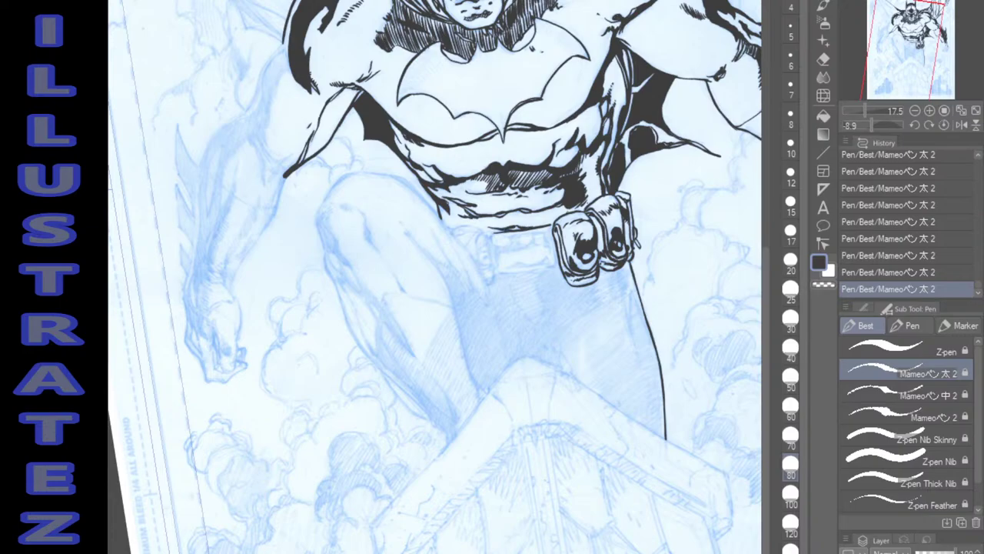
{"action": "left_click_drag", "start_coordinate": [545, 233], "coordinate": [554, 260]}
{"action": "mouse_move", "coordinate": [492, 243]}
{"action": "left_mouse_down"}
{"action": "mouse_move", "coordinate": [507, 273]}
{"action": "mouse_move", "coordinate": [557, 265]}
{"action": "left_mouse_up"}
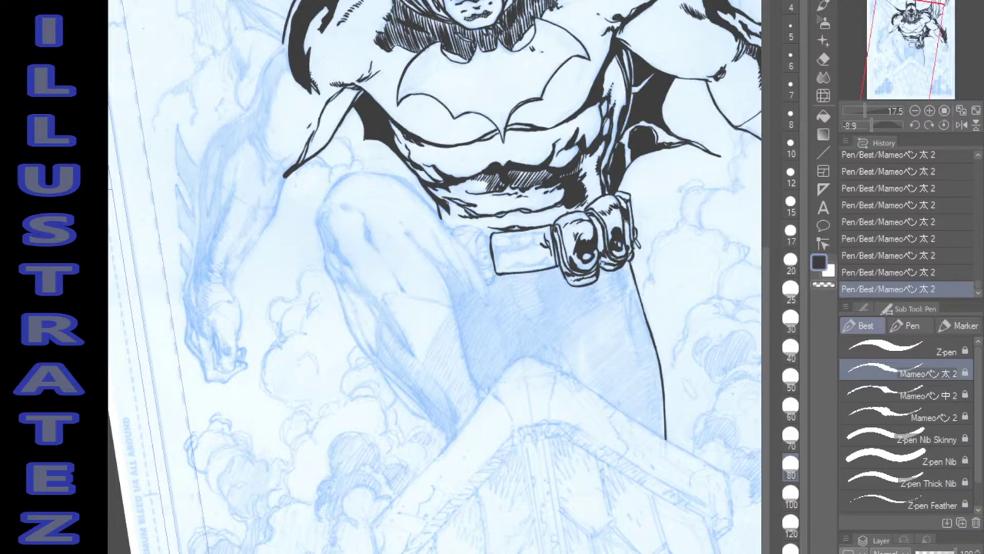
{"action": "mouse_move", "coordinate": [498, 271]}
{"action": "left_mouse_down"}
{"action": "mouse_move", "coordinate": [550, 263]}
{"action": "mouse_move", "coordinate": [501, 269]}
{"action": "mouse_move", "coordinate": [530, 266]}
{"action": "left_mouse_up"}
{"action": "mouse_move", "coordinate": [502, 235]}
{"action": "left_mouse_down"}
{"action": "mouse_move", "coordinate": [542, 232]}
{"action": "mouse_move", "coordinate": [532, 250]}
{"action": "mouse_move", "coordinate": [495, 247]}
{"action": "mouse_move", "coordinate": [501, 268]}
{"action": "left_mouse_up"}
{"action": "left_click_drag", "start_coordinate": [503, 252], "coordinate": [516, 251]}
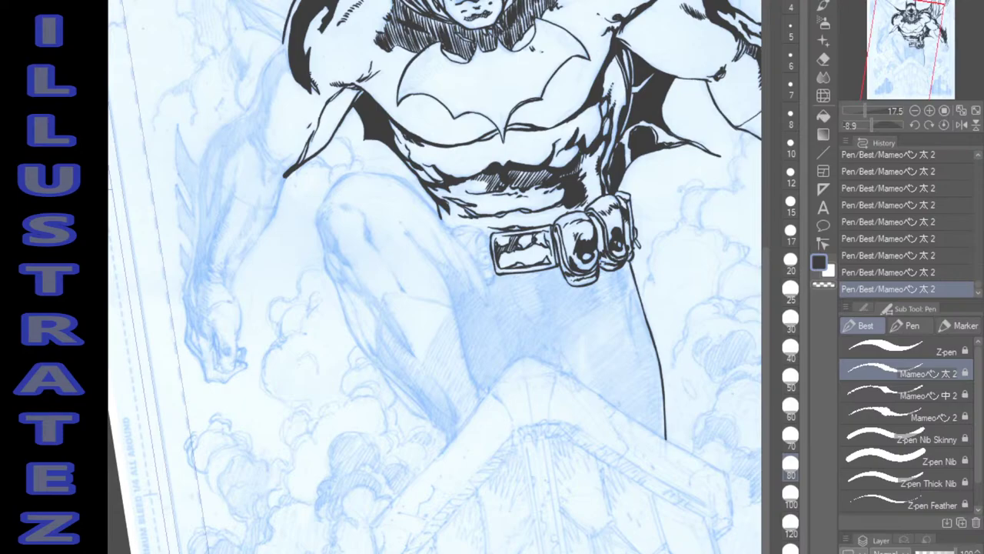
Outline the pointed shadow shape hanging below the belt buckle.
{"action": "mouse_move", "coordinate": [518, 273]}
{"action": "left_mouse_down"}
{"action": "mouse_move", "coordinate": [512, 292]}
{"action": "mouse_move", "coordinate": [532, 321]}
{"action": "left_mouse_up"}
{"action": "mouse_move", "coordinate": [536, 271]}
{"action": "left_mouse_down"}
{"action": "mouse_move", "coordinate": [544, 312]}
{"action": "mouse_move", "coordinate": [534, 323]}
{"action": "left_mouse_up"}
{"action": "mouse_move", "coordinate": [512, 276]}
{"action": "left_mouse_down"}
{"action": "mouse_move", "coordinate": [538, 270]}
{"action": "mouse_move", "coordinate": [515, 279]}
{"action": "mouse_move", "coordinate": [509, 298]}
{"action": "left_mouse_up"}
{"action": "left_click_drag", "start_coordinate": [549, 283], "coordinate": [510, 300]}
{"action": "left_click_drag", "start_coordinate": [547, 289], "coordinate": [526, 297]}
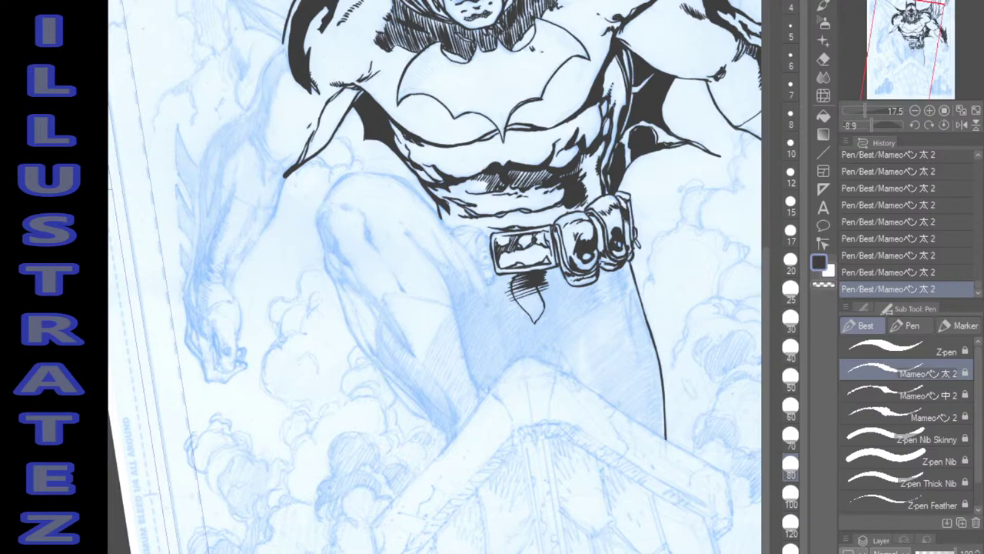
{"action": "key", "text": "ctrl+z"}
{"action": "key", "text": "ctrl+z"}
{"action": "key", "text": "ctrl+z"}
{"action": "key", "text": "ctrl+z"}
{"action": "key", "text": "ctrl+z"}
{"action": "key", "text": "ctrl+z"}
{"action": "key", "text": "ctrl+z"}
{"action": "key", "text": "ctrl+z"}
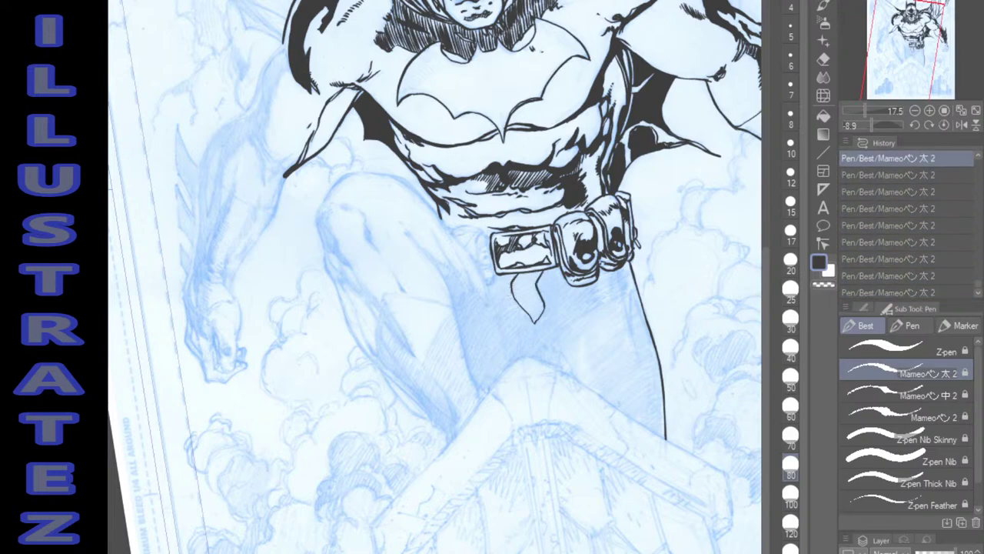
Hatch the pointed shadow below the belt buckle with slanted strokes from the belt down to its tip.
{"action": "left_click_drag", "start_coordinate": [537, 271], "coordinate": [513, 286]}
{"action": "left_click_drag", "start_coordinate": [544, 274], "coordinate": [508, 289]}
{"action": "left_click_drag", "start_coordinate": [537, 278], "coordinate": [510, 296]}
{"action": "left_click_drag", "start_coordinate": [546, 282], "coordinate": [512, 300]}
{"action": "mouse_move", "coordinate": [543, 286]}
{"action": "left_mouse_down"}
{"action": "mouse_move", "coordinate": [514, 303]}
{"action": "mouse_move", "coordinate": [530, 300]}
{"action": "left_mouse_up"}
{"action": "left_click_drag", "start_coordinate": [535, 298], "coordinate": [525, 312]}
{"action": "left_click_drag", "start_coordinate": [551, 303], "coordinate": [527, 315]}
{"action": "mouse_move", "coordinate": [549, 308]}
{"action": "left_mouse_down"}
{"action": "mouse_move", "coordinate": [528, 316]}
{"action": "mouse_move", "coordinate": [538, 313]}
{"action": "left_mouse_up"}
{"action": "left_click_drag", "start_coordinate": [537, 314], "coordinate": [532, 324]}
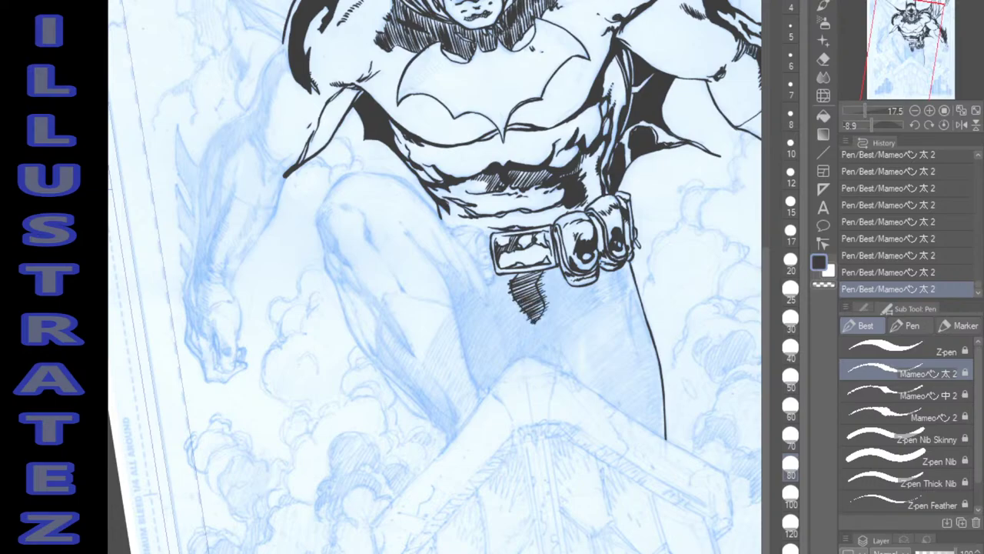
Thicken the edges of the shadow below the buckle and darken its hatching and tip.
{"action": "left_click_drag", "start_coordinate": [529, 272], "coordinate": [511, 280]}
{"action": "mouse_move", "coordinate": [540, 284]}
{"action": "left_mouse_down"}
{"action": "mouse_move", "coordinate": [547, 312]}
{"action": "mouse_move", "coordinate": [544, 290]}
{"action": "mouse_move", "coordinate": [534, 325]}
{"action": "left_mouse_up"}
{"action": "left_click_drag", "start_coordinate": [510, 283], "coordinate": [507, 302]}
{"action": "left_click_drag", "start_coordinate": [525, 304], "coordinate": [515, 311]}
{"action": "left_click_drag", "start_coordinate": [529, 309], "coordinate": [524, 325]}
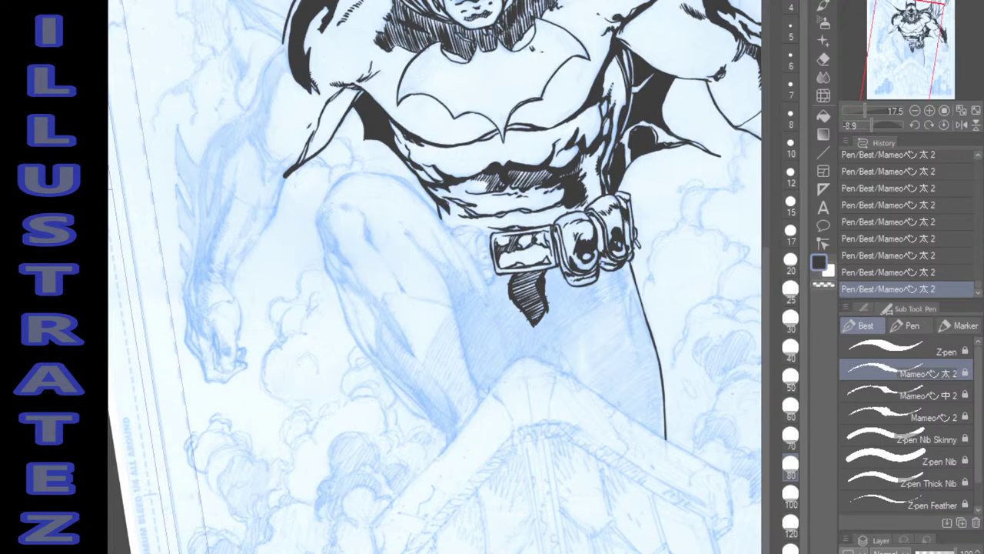
{"action": "left_click_drag", "start_coordinate": [543, 312], "coordinate": [534, 319]}
Ink the left-hand belt section beside the buckle, the upper thigh contour down to the groin and the pouch details.
{"action": "left_click_drag", "start_coordinate": [459, 224], "coordinate": [467, 229]}
{"action": "left_click_drag", "start_coordinate": [482, 235], "coordinate": [478, 270]}
{"action": "mouse_move", "coordinate": [405, 181]}
{"action": "left_mouse_down"}
{"action": "mouse_move", "coordinate": [477, 262]}
{"action": "mouse_move", "coordinate": [496, 311]}
{"action": "left_mouse_up"}
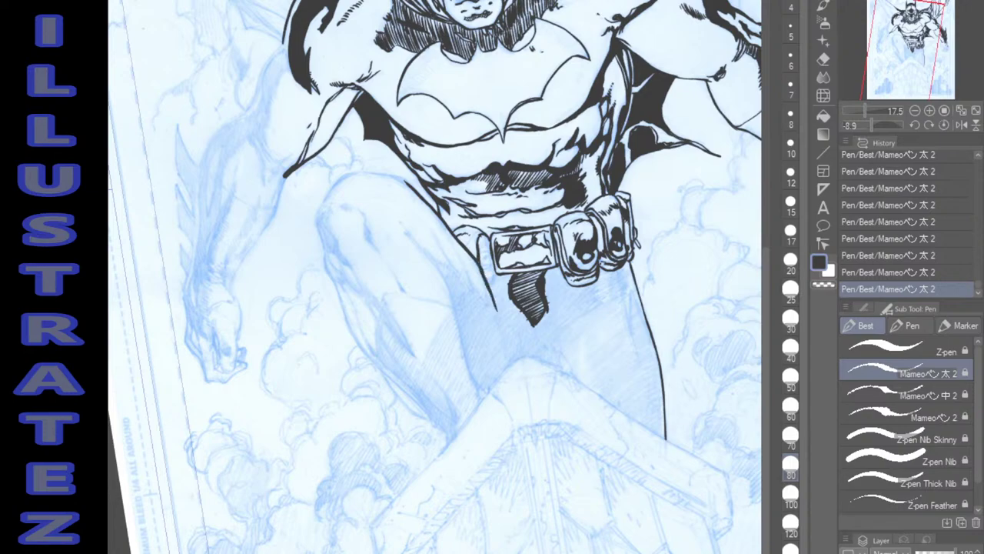
{"action": "left_click_drag", "start_coordinate": [493, 273], "coordinate": [494, 283]}
{"action": "left_click_drag", "start_coordinate": [593, 271], "coordinate": [591, 281]}
{"action": "mouse_move", "coordinate": [492, 265]}
{"action": "left_mouse_down"}
{"action": "mouse_move", "coordinate": [483, 269]}
{"action": "mouse_move", "coordinate": [479, 245]}
{"action": "left_mouse_up"}
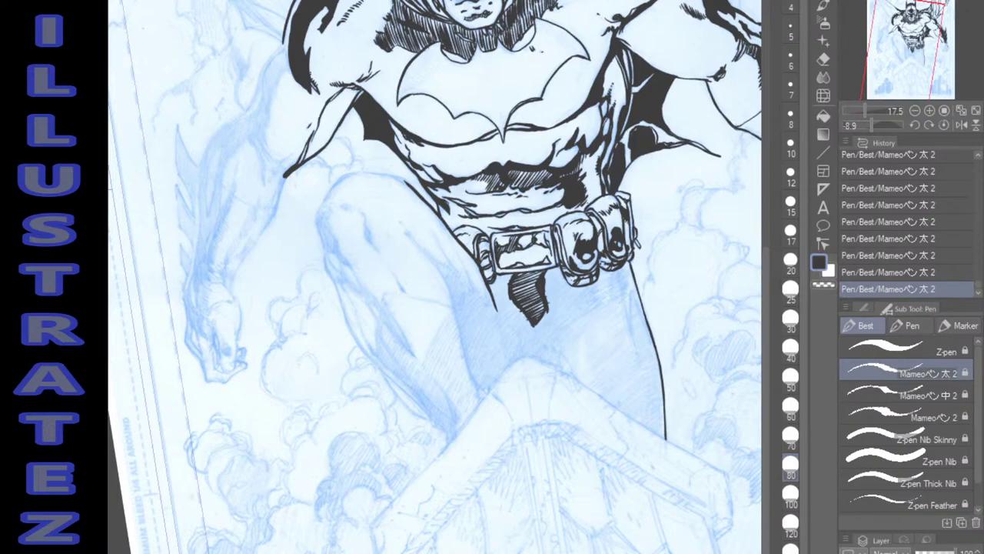
{"action": "left_click_drag", "start_coordinate": [489, 241], "coordinate": [490, 268]}
Ink the creases where the left-hand thigh meets the hip and the inner contour of the bent leg down to the ledge.
{"action": "mouse_move", "coordinate": [435, 216]}
{"action": "left_mouse_down"}
{"action": "mouse_move", "coordinate": [453, 249]}
{"action": "mouse_move", "coordinate": [430, 210]}
{"action": "left_mouse_up"}
{"action": "mouse_move", "coordinate": [454, 247]}
{"action": "left_mouse_down"}
{"action": "mouse_move", "coordinate": [477, 303]}
{"action": "mouse_move", "coordinate": [473, 288]}
{"action": "left_mouse_up"}
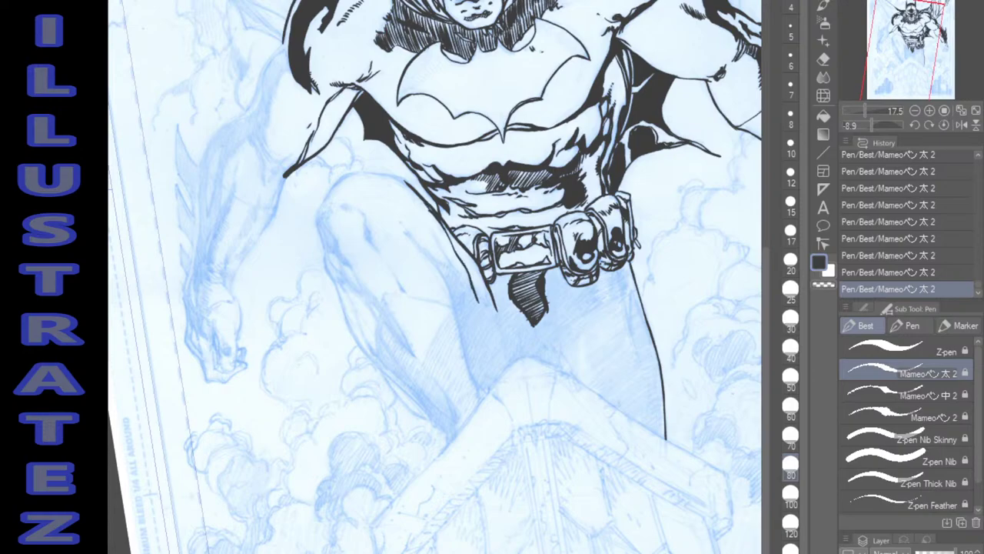
{"action": "mouse_move", "coordinate": [432, 228]}
{"action": "left_mouse_down"}
{"action": "mouse_move", "coordinate": [485, 313]}
{"action": "mouse_move", "coordinate": [487, 303]}
{"action": "left_mouse_up"}
{"action": "left_click_drag", "start_coordinate": [477, 268], "coordinate": [499, 315]}
{"action": "left_click_drag", "start_coordinate": [471, 258], "coordinate": [478, 270]}
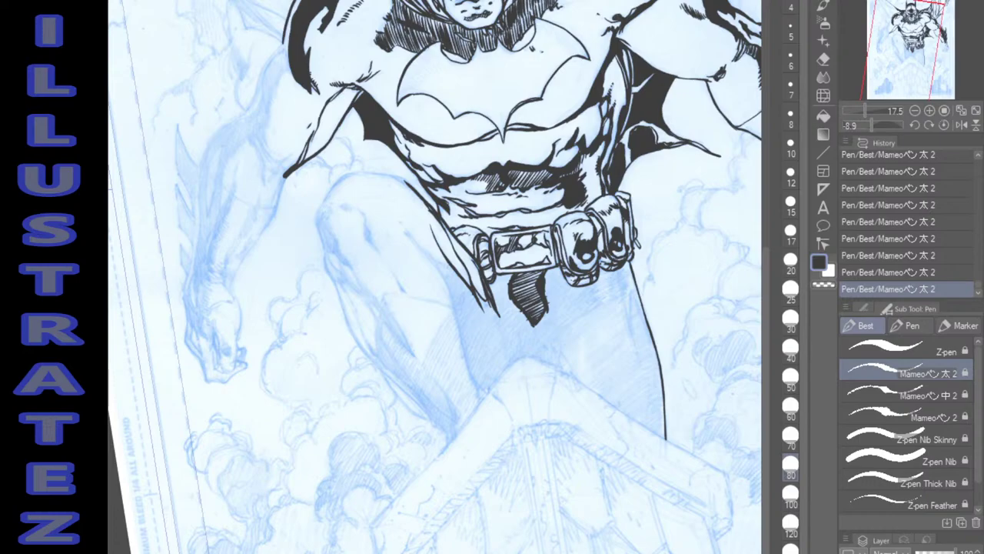
{"action": "mouse_move", "coordinate": [400, 224]}
{"action": "left_mouse_down"}
{"action": "mouse_move", "coordinate": [440, 277]}
{"action": "mouse_move", "coordinate": [470, 378]}
{"action": "mouse_move", "coordinate": [475, 385]}
{"action": "left_mouse_up"}
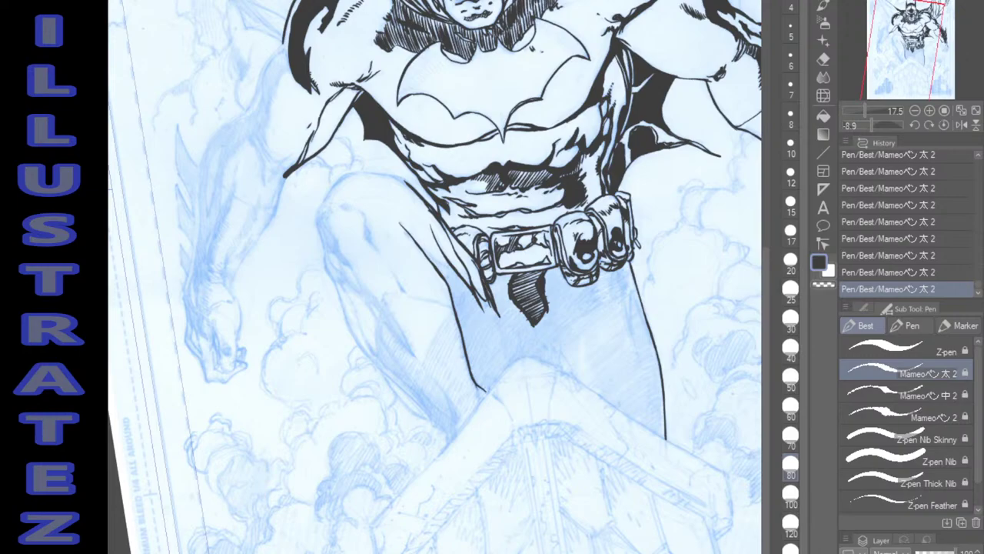
Ink the left-hand knee's outline, kneecap marks and thigh creases, and continue the outer leg contour down to the ledge.
{"action": "mouse_move", "coordinate": [359, 209]}
{"action": "left_mouse_down"}
{"action": "mouse_move", "coordinate": [378, 252]}
{"action": "mouse_move", "coordinate": [352, 212]}
{"action": "left_mouse_up"}
{"action": "left_click_drag", "start_coordinate": [386, 262], "coordinate": [406, 294]}
{"action": "mouse_move", "coordinate": [343, 171]}
{"action": "left_mouse_down"}
{"action": "mouse_move", "coordinate": [316, 219]}
{"action": "mouse_move", "coordinate": [324, 248]}
{"action": "left_mouse_up"}
{"action": "mouse_move", "coordinate": [343, 176]}
{"action": "left_mouse_down"}
{"action": "mouse_move", "coordinate": [336, 184]}
{"action": "mouse_move", "coordinate": [372, 173]}
{"action": "mouse_move", "coordinate": [408, 187]}
{"action": "mouse_move", "coordinate": [399, 183]}
{"action": "left_mouse_up"}
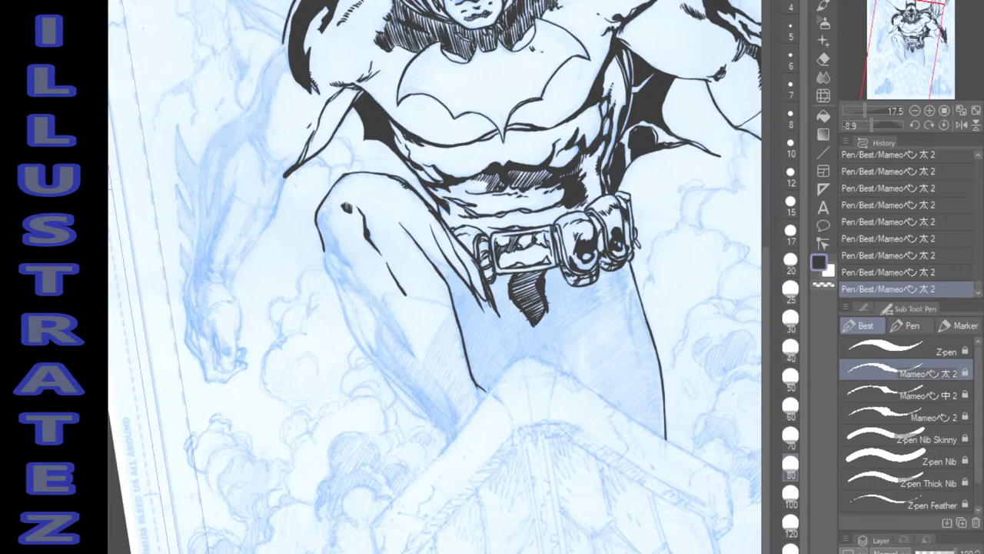
{"action": "left_click_drag", "start_coordinate": [422, 250], "coordinate": [453, 271]}
{"action": "left_click_drag", "start_coordinate": [460, 273], "coordinate": [486, 302]}
{"action": "mouse_move", "coordinate": [435, 276]}
{"action": "left_mouse_down"}
{"action": "mouse_move", "coordinate": [477, 258]}
{"action": "mouse_move", "coordinate": [431, 245]}
{"action": "mouse_move", "coordinate": [401, 182]}
{"action": "mouse_move", "coordinate": [379, 173]}
{"action": "mouse_move", "coordinate": [372, 179]}
{"action": "left_mouse_up"}
{"action": "mouse_move", "coordinate": [261, 154]}
{"action": "left_mouse_down"}
{"action": "mouse_move", "coordinate": [301, 256]}
{"action": "mouse_move", "coordinate": [385, 351]}
{"action": "left_mouse_up"}
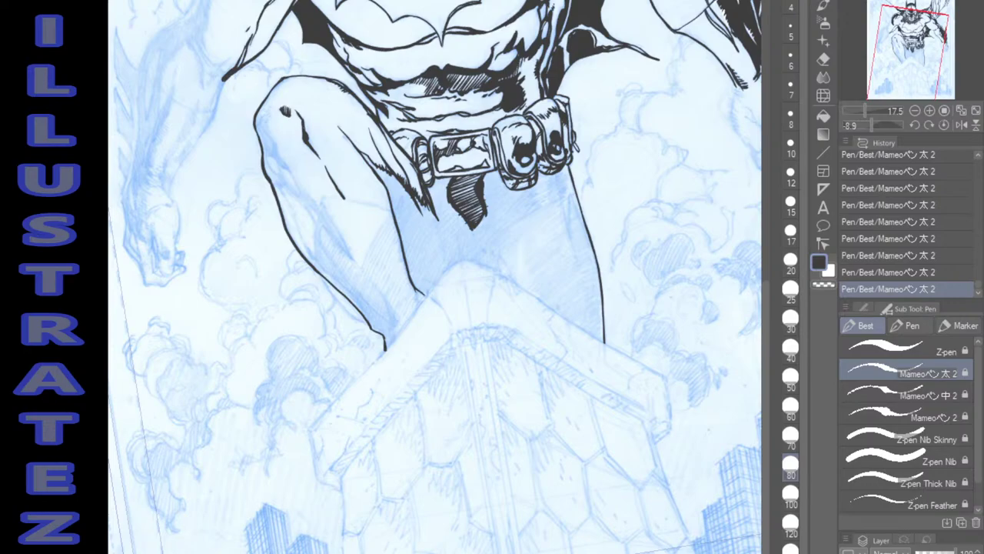
Ink the boot's upper edge and pointed fold on the left-hand leg, with the crease lines down the shin.
{"action": "left_click_drag", "start_coordinate": [324, 194], "coordinate": [313, 267]}
{"action": "left_click_drag", "start_coordinate": [323, 195], "coordinate": [392, 213]}
{"action": "mouse_move", "coordinate": [323, 198]}
{"action": "left_mouse_down"}
{"action": "mouse_move", "coordinate": [372, 205]}
{"action": "mouse_move", "coordinate": [329, 218]}
{"action": "mouse_move", "coordinate": [354, 262]}
{"action": "left_mouse_up"}
{"action": "left_click_drag", "start_coordinate": [323, 222], "coordinate": [353, 261]}
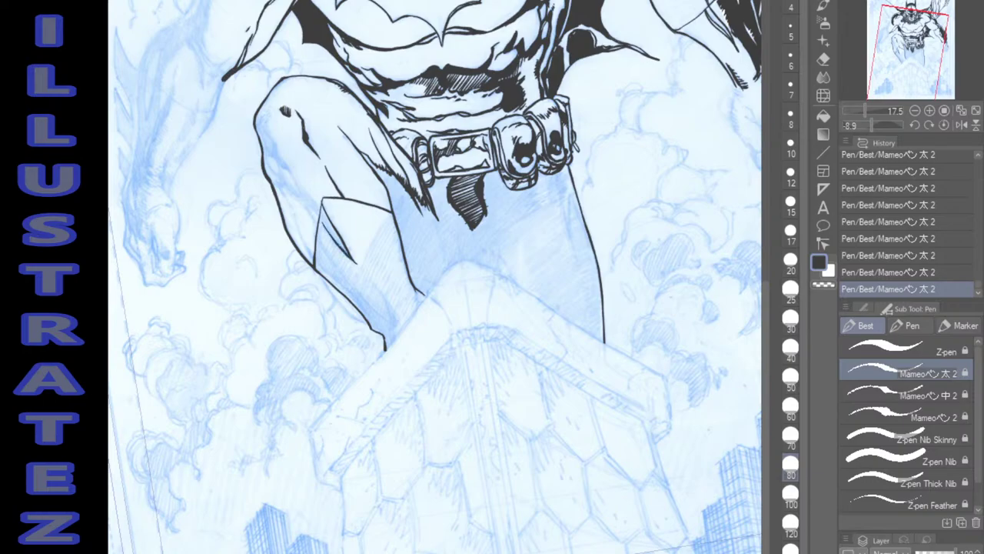
{"action": "left_click_drag", "start_coordinate": [317, 234], "coordinate": [389, 322]}
{"action": "left_click_drag", "start_coordinate": [367, 277], "coordinate": [394, 327]}
{"action": "left_click_drag", "start_coordinate": [375, 287], "coordinate": [398, 326]}
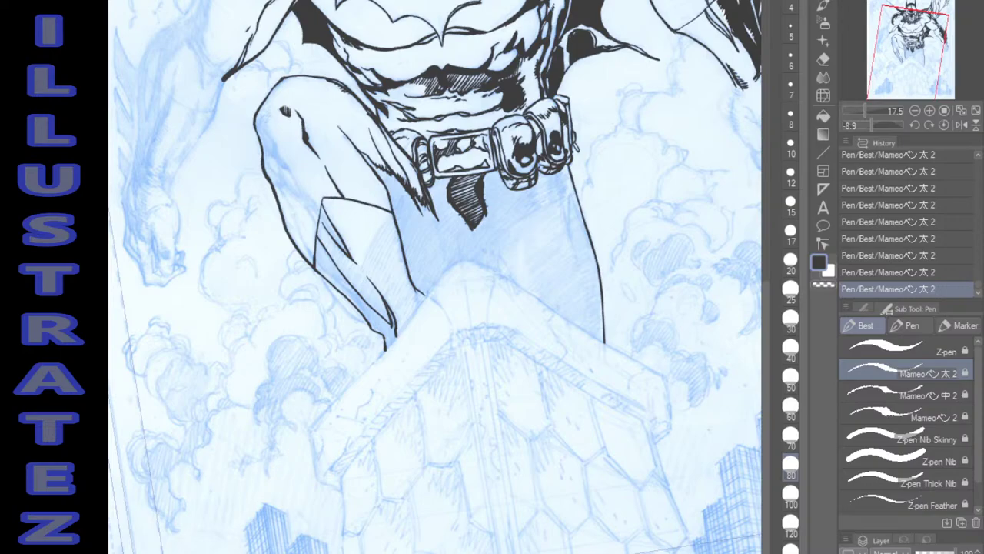
{"action": "left_click_drag", "start_coordinate": [430, 292], "coordinate": [381, 305]}
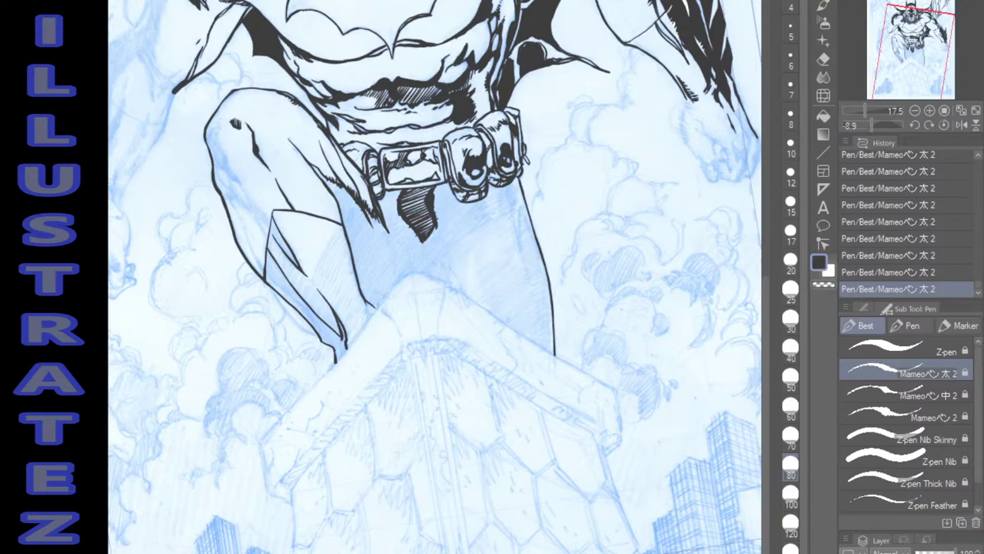
{"action": "left_click_drag", "start_coordinate": [430, 355], "coordinate": [460, 553]}
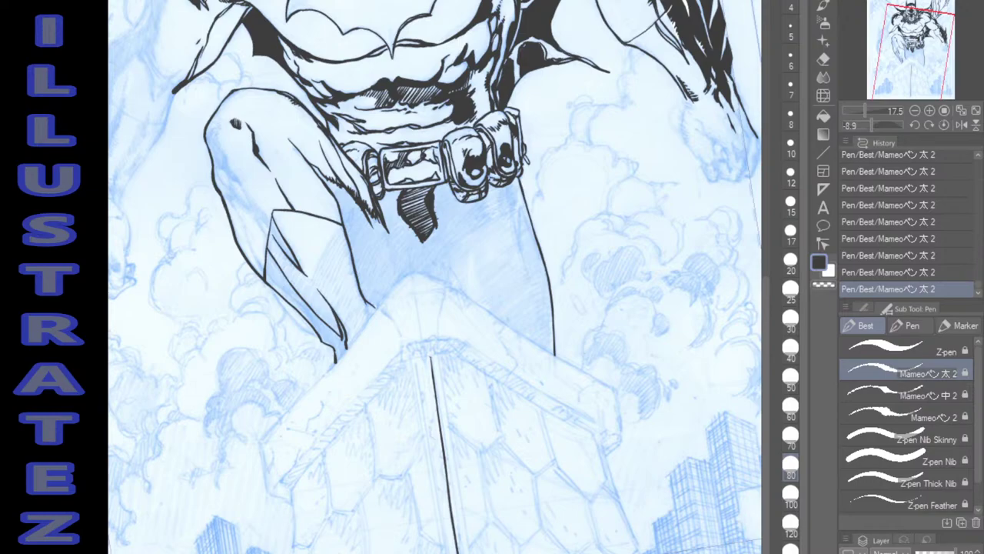
{"action": "key", "text": "ctrl+z"}
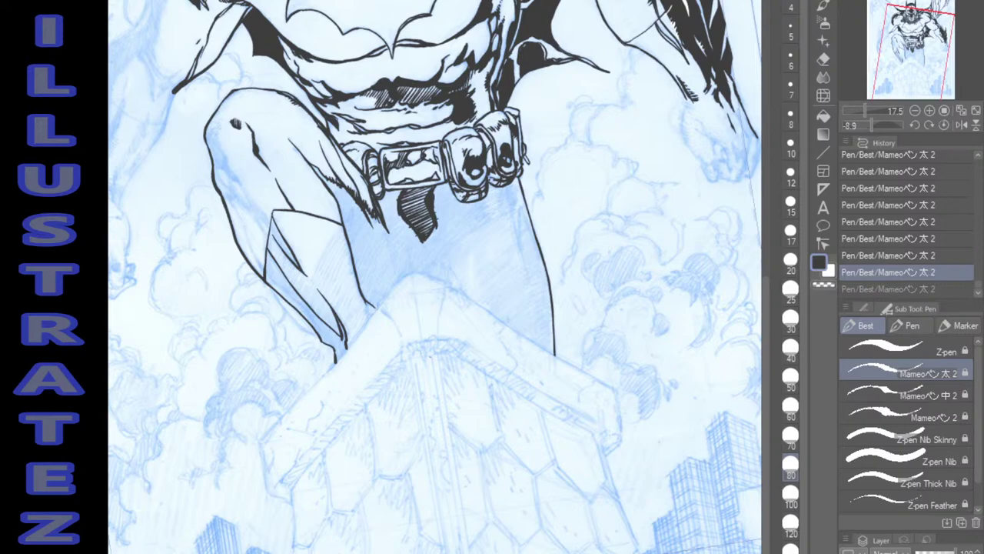
{"action": "left_click_drag", "start_coordinate": [410, 356], "coordinate": [440, 552]}
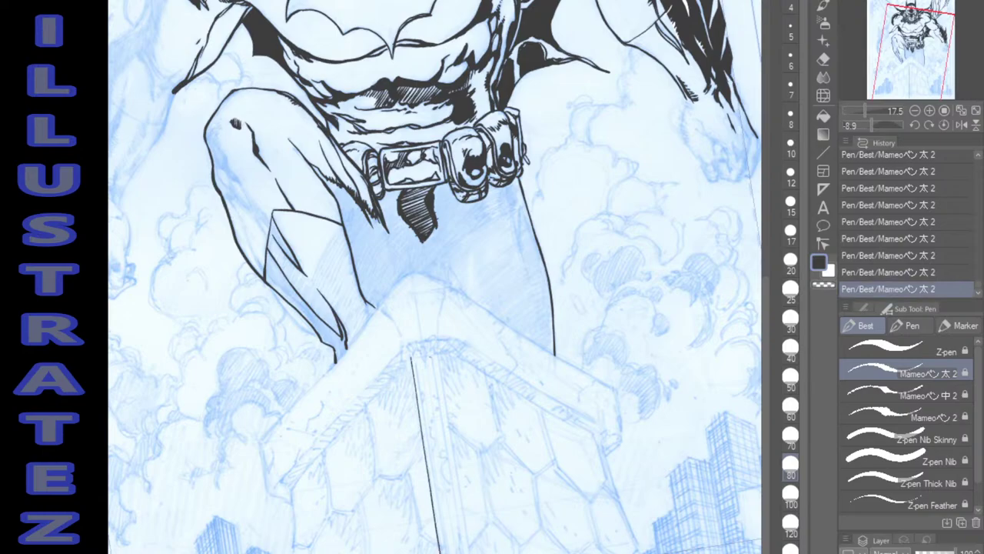
{"action": "key", "text": "ctrl+z"}
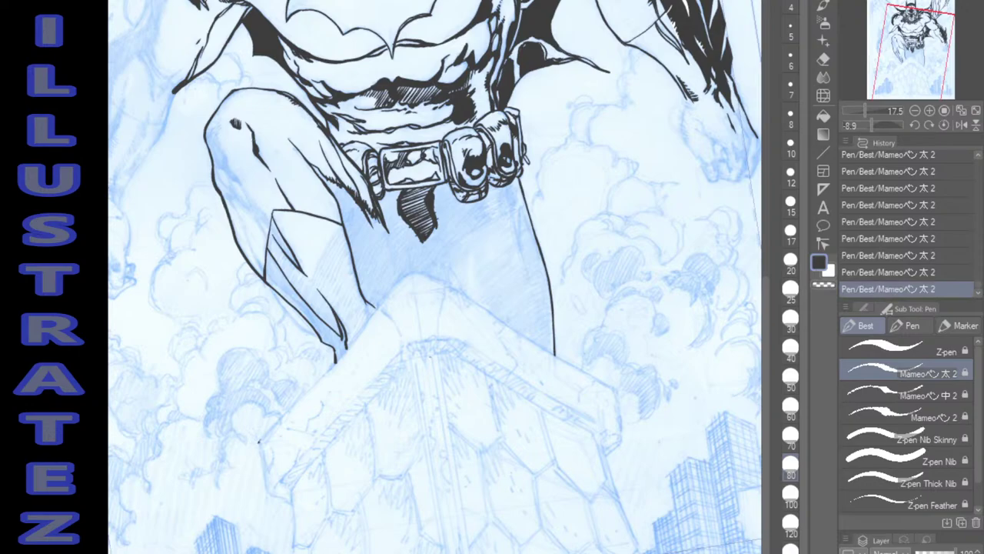
Ink the left-hand sloping upper edge of the stone ledge as a straight line and erase the leg lines overlapping it.
{"action": "left_click_drag", "start_coordinate": [259, 443], "coordinate": [411, 269]}
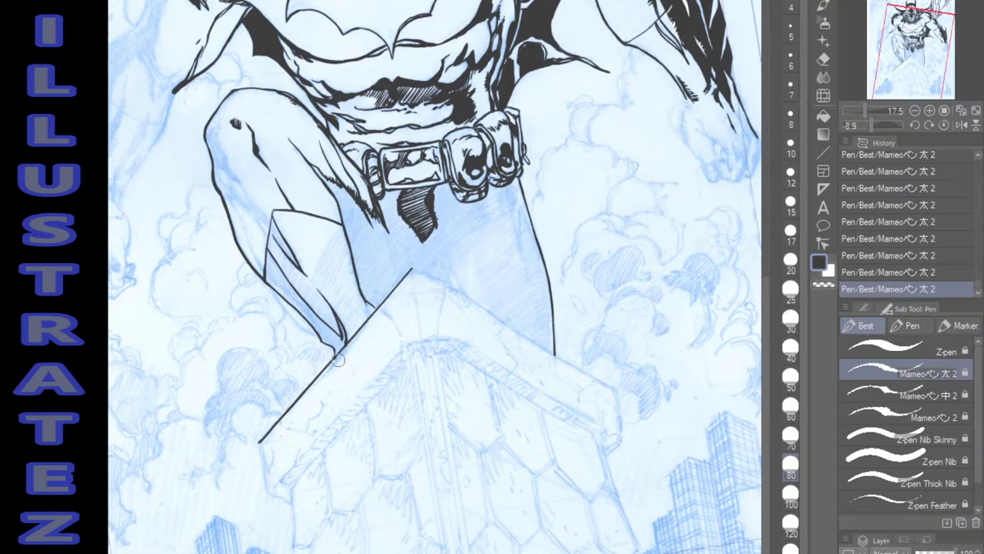
{"action": "left_click_drag", "start_coordinate": [335, 359], "coordinate": [329, 381]}
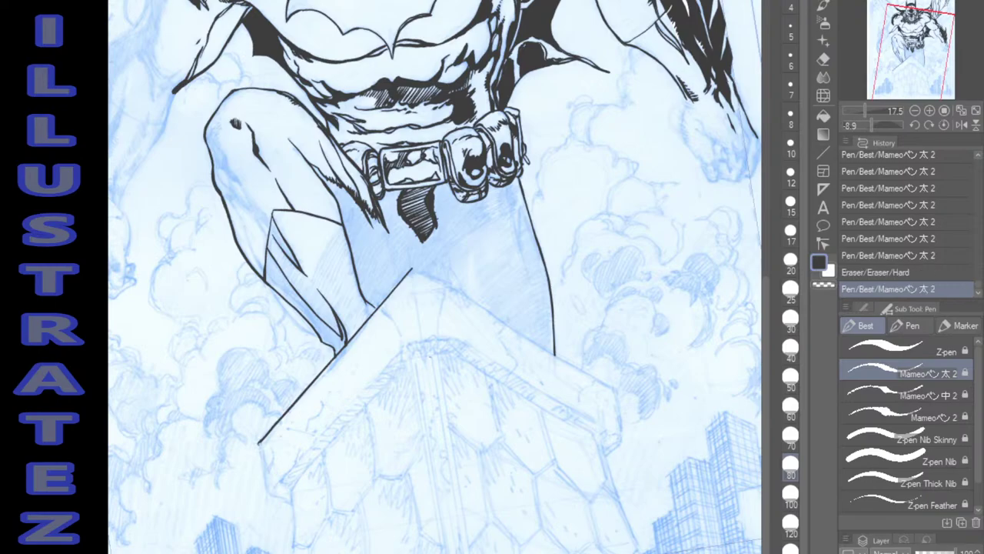
{"action": "left_click_drag", "start_coordinate": [258, 444], "coordinate": [262, 493]}
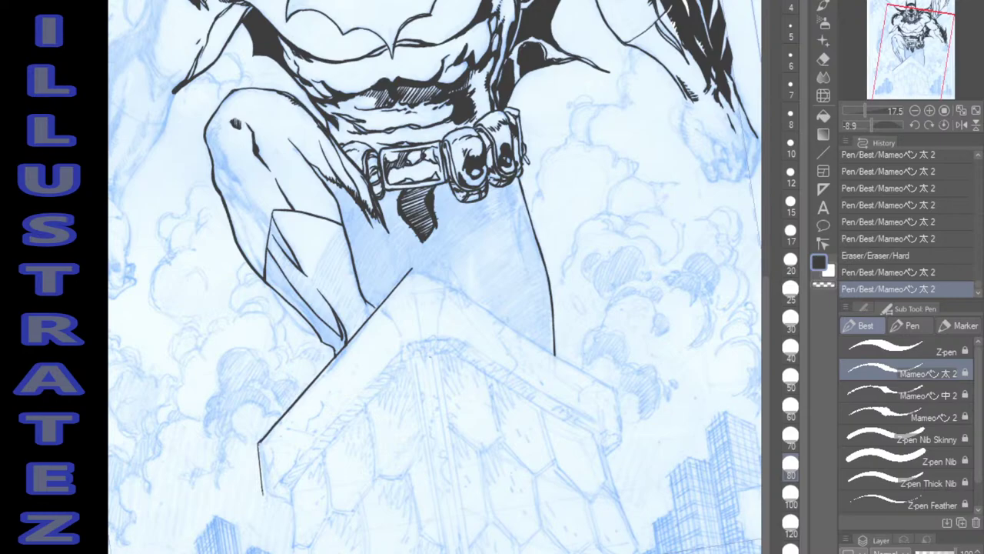
{"action": "key", "text": "ctrl+z"}
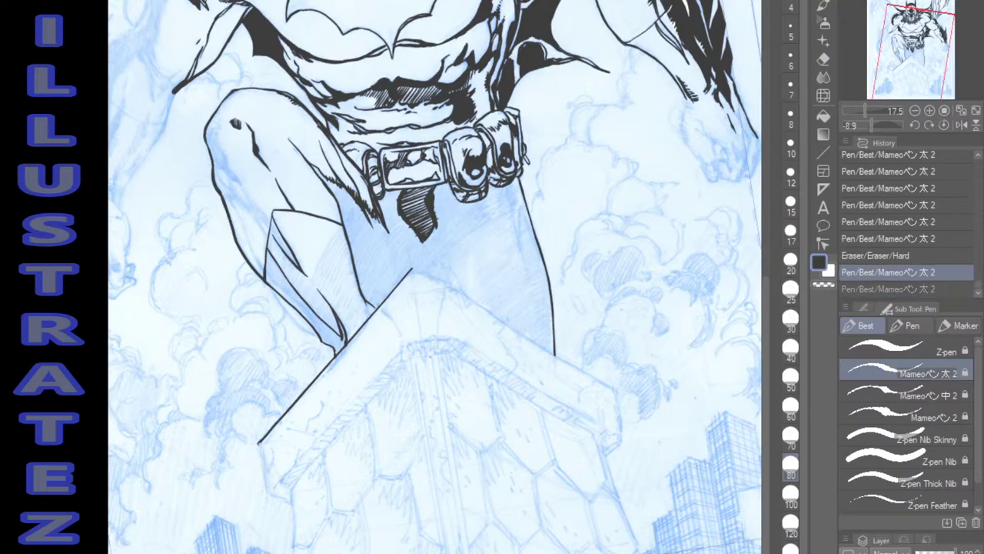
{"action": "key", "text": "ctrl+z"}
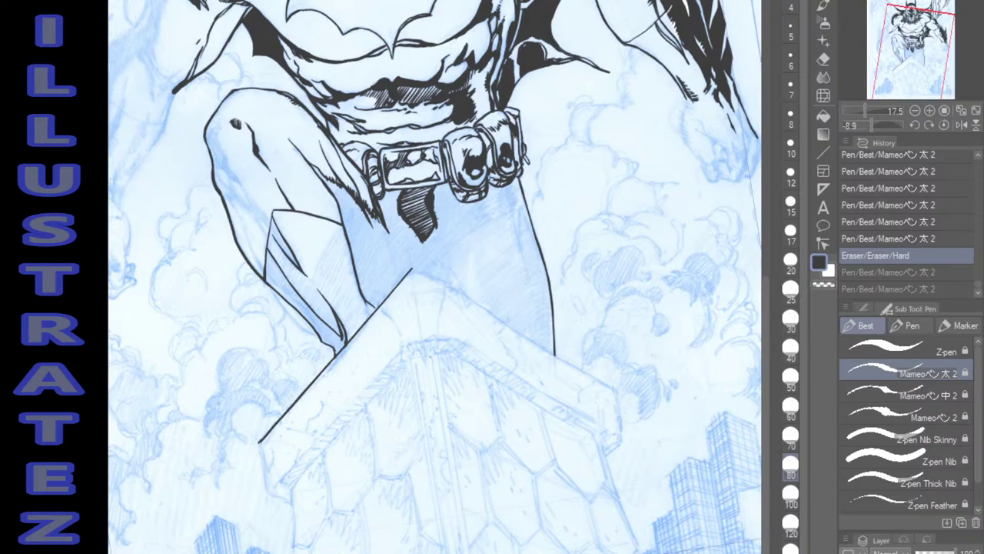
Undo the ledge's left-hand upper edge line and try to redraw it with freehand pen strokes.
{"action": "key", "text": "ctrl+z"}
{"action": "key", "text": "ctrl+z"}
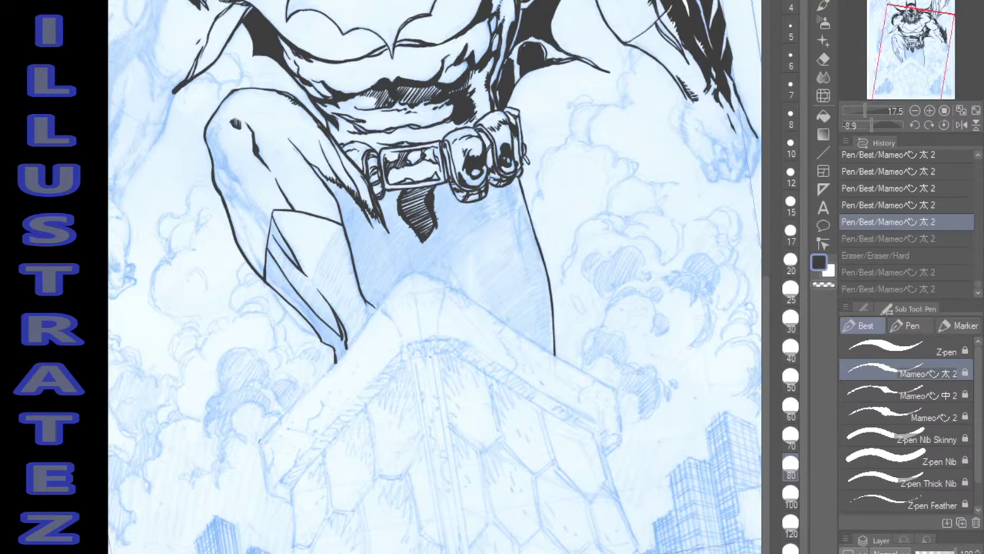
{"action": "left_click_drag", "start_coordinate": [374, 315], "coordinate": [260, 455]}
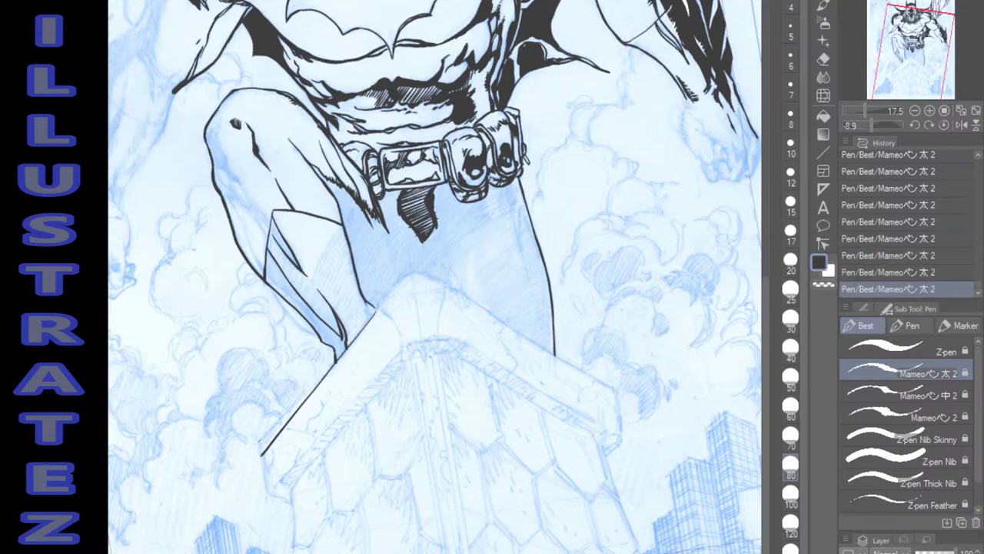
{"action": "key", "text": "ctrl+z"}
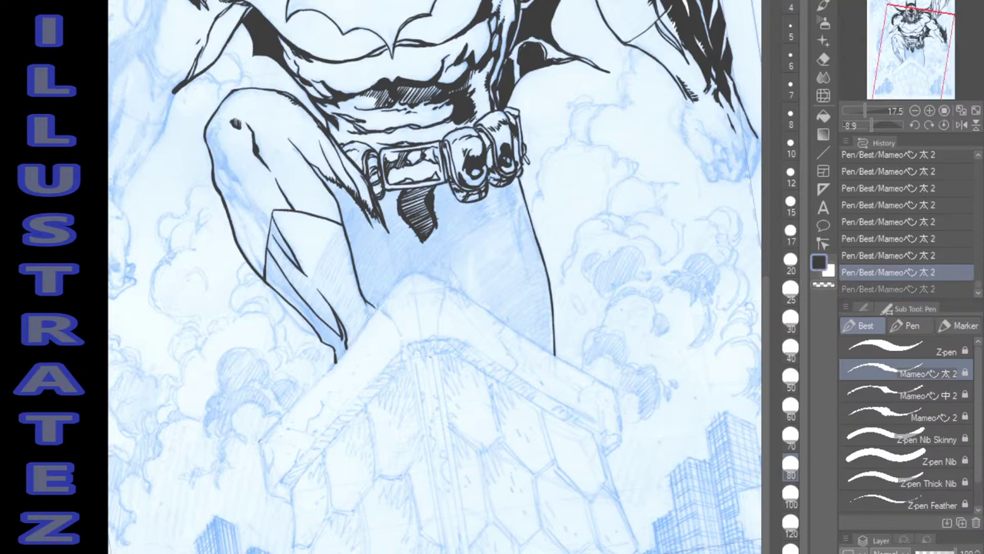
{"action": "key", "text": "ctrl+z"}
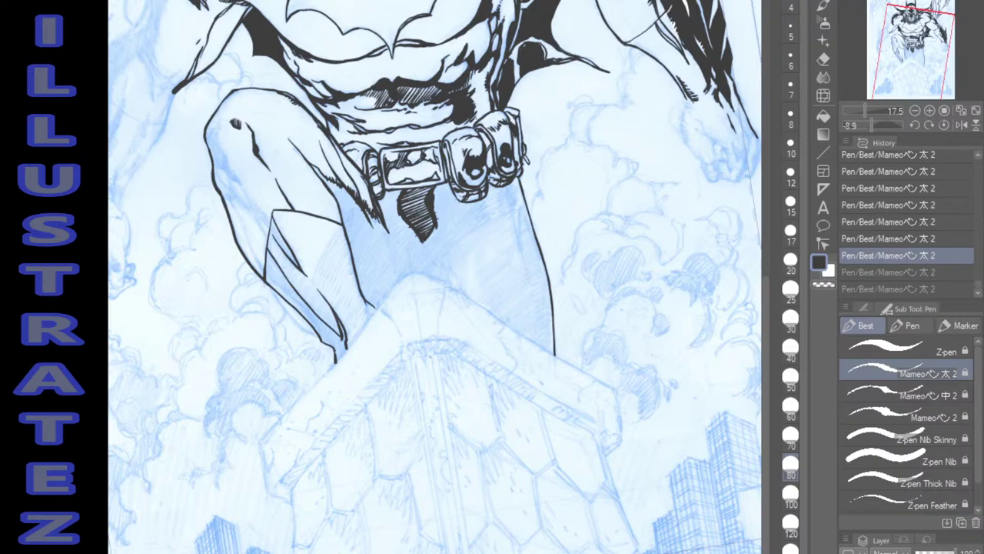
{"action": "left_click_drag", "start_coordinate": [376, 306], "coordinate": [258, 443]}
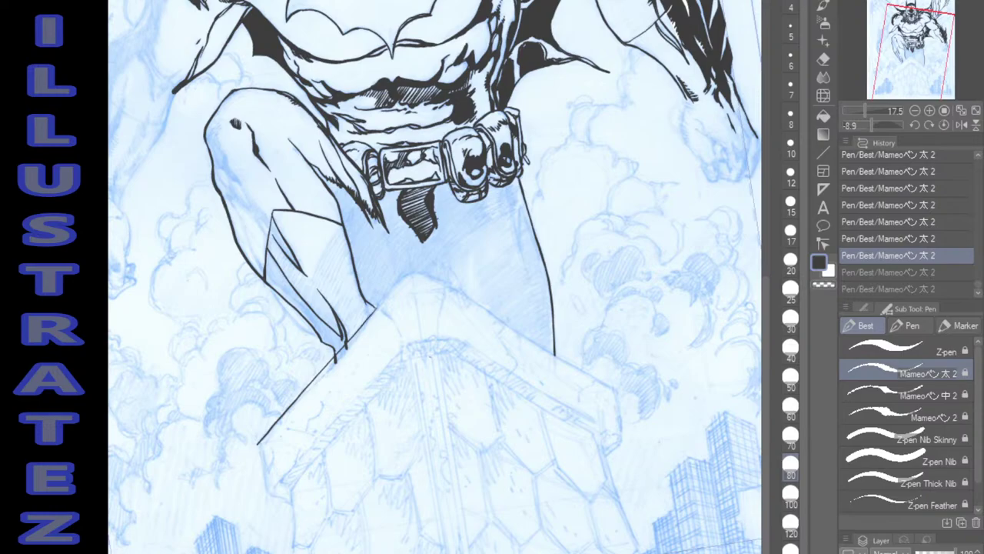
{"action": "key", "text": "ctrl+y"}
{"action": "key", "text": "ctrl+y"}
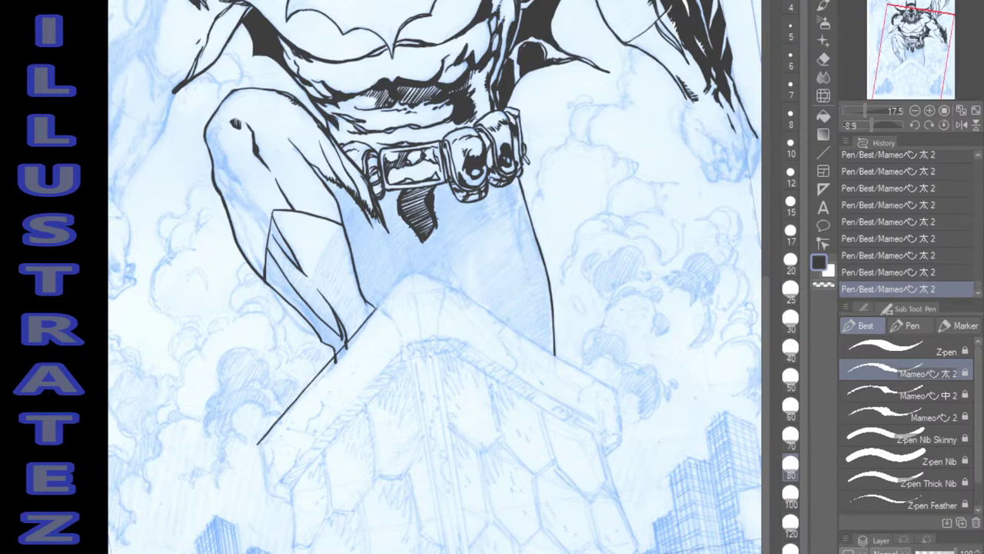
{"action": "key", "text": "ctrl+z"}
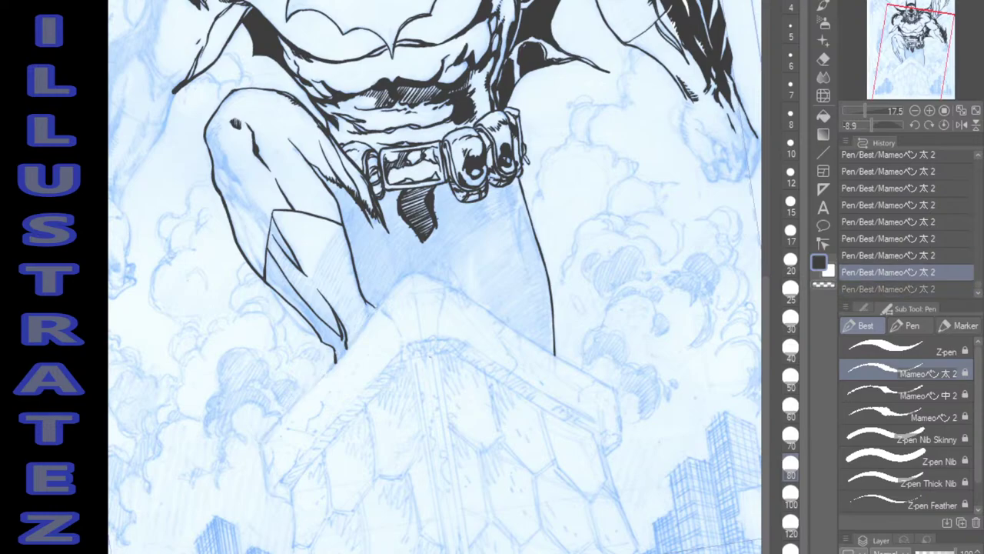
Try to draw the ledge's left-hand upper edge with the Straight line tool, and undo it.
{"action": "key", "text": "u"}
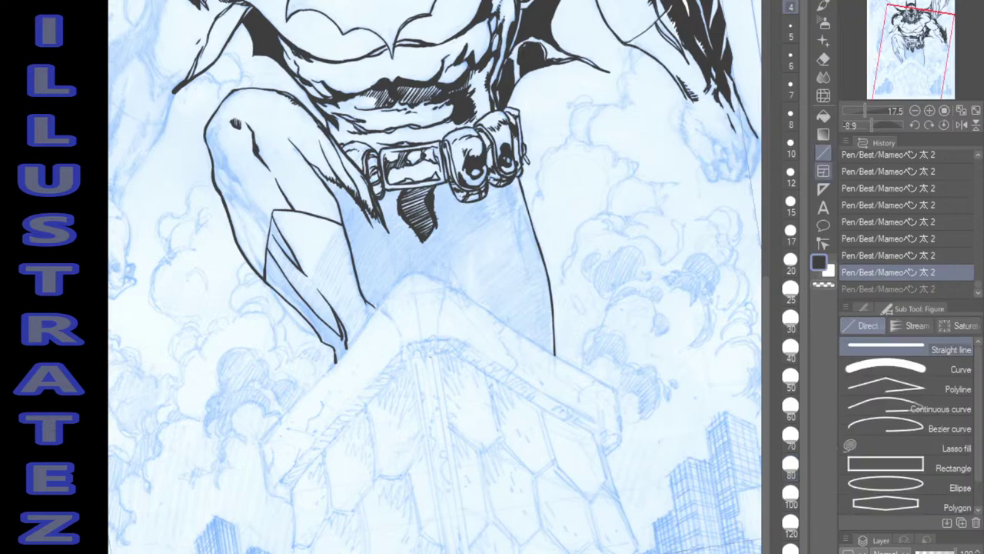
{"action": "left_click_drag", "start_coordinate": [260, 442], "coordinate": [377, 309]}
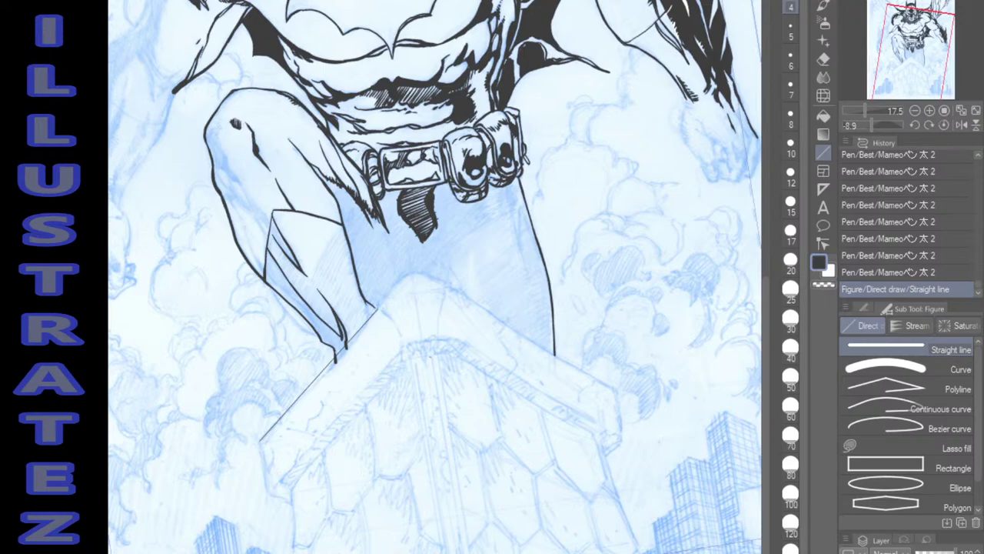
{"action": "key", "text": "ctrl+z"}
Place a linear ruler along the ledge's left-hand upper edge, ink the line along it and clean up where the boot meets it.
{"action": "key", "text": "u"}
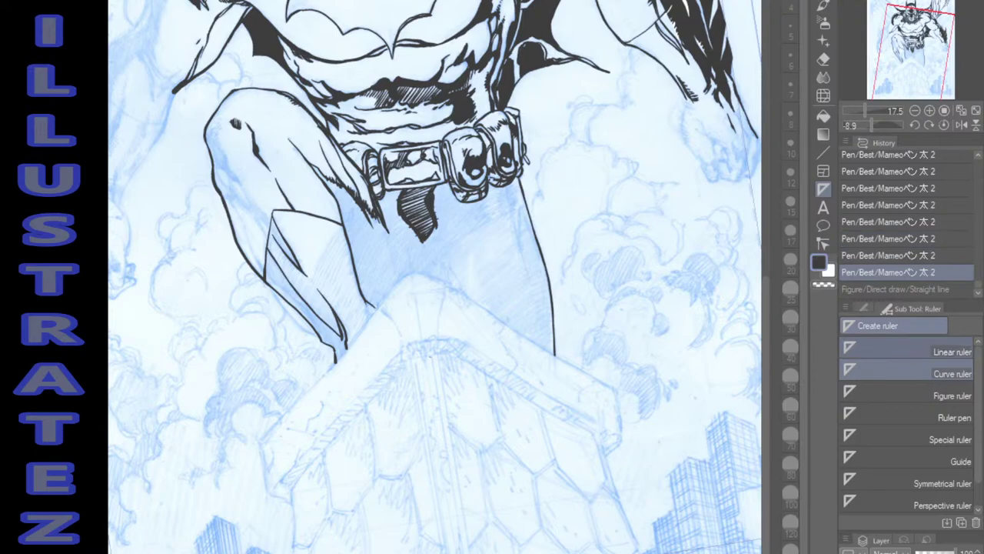
{"action": "left_click", "coordinate": [906, 347]}
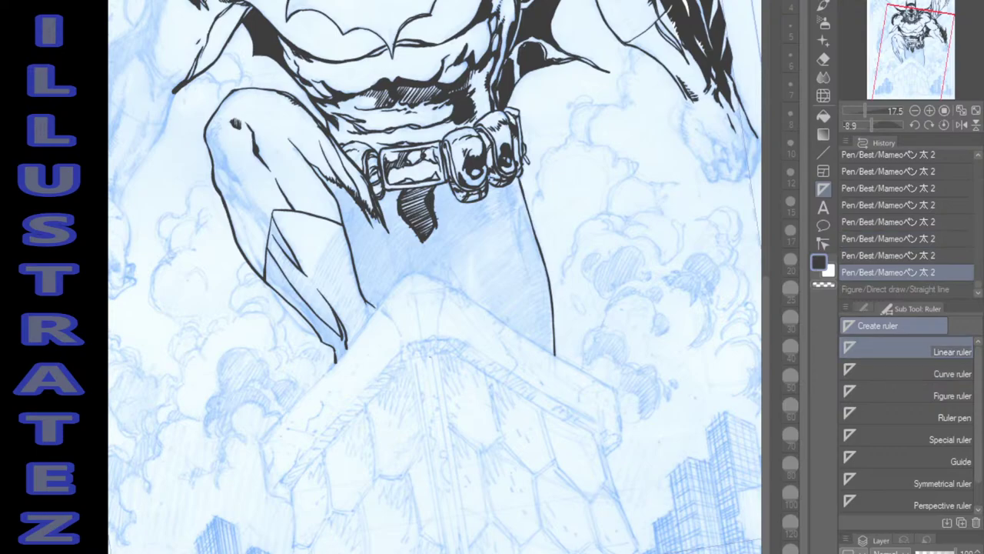
{"action": "left_click_drag", "start_coordinate": [259, 441], "coordinate": [375, 311]}
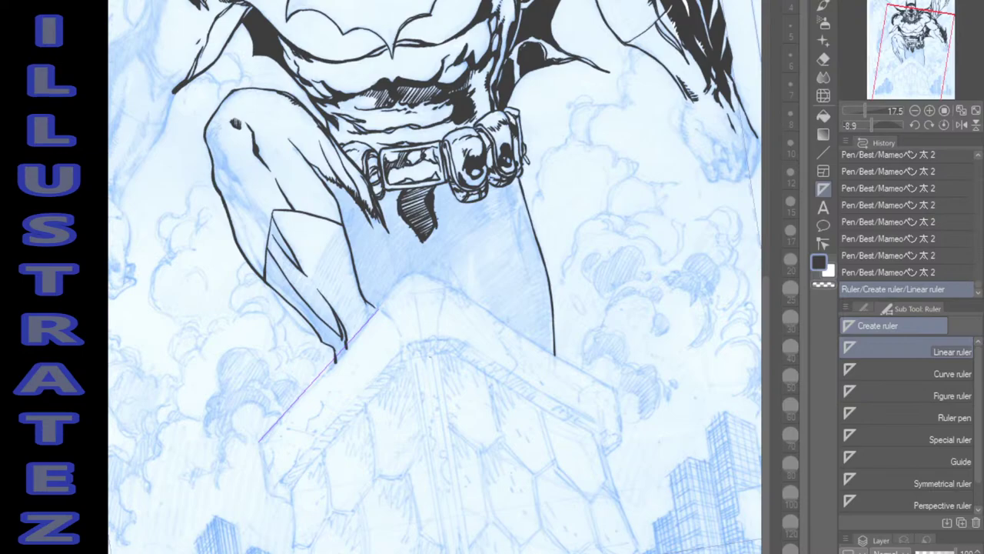
{"action": "key", "text": "p"}
{"action": "left_click_drag", "start_coordinate": [259, 440], "coordinate": [378, 309]}
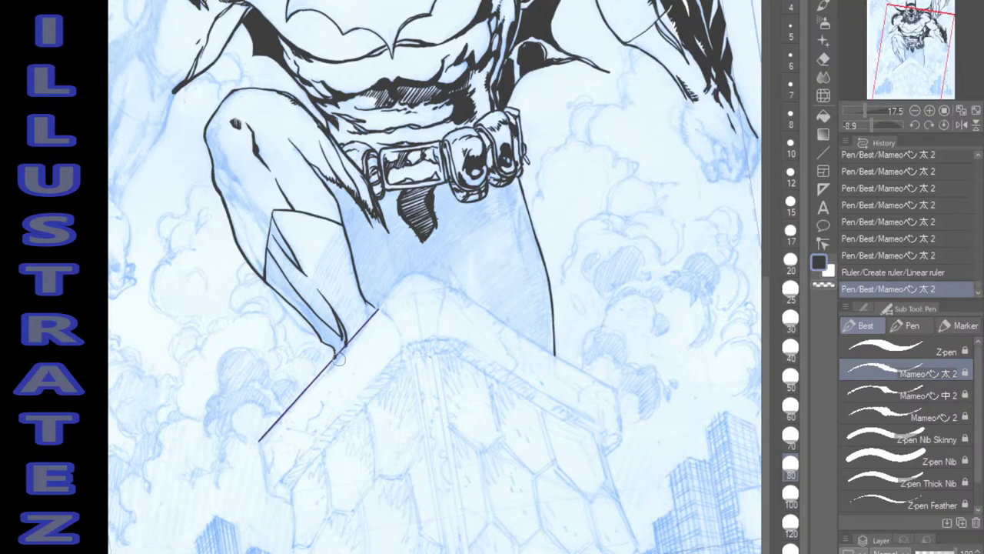
{"action": "left_click_drag", "start_coordinate": [340, 357], "coordinate": [347, 347]}
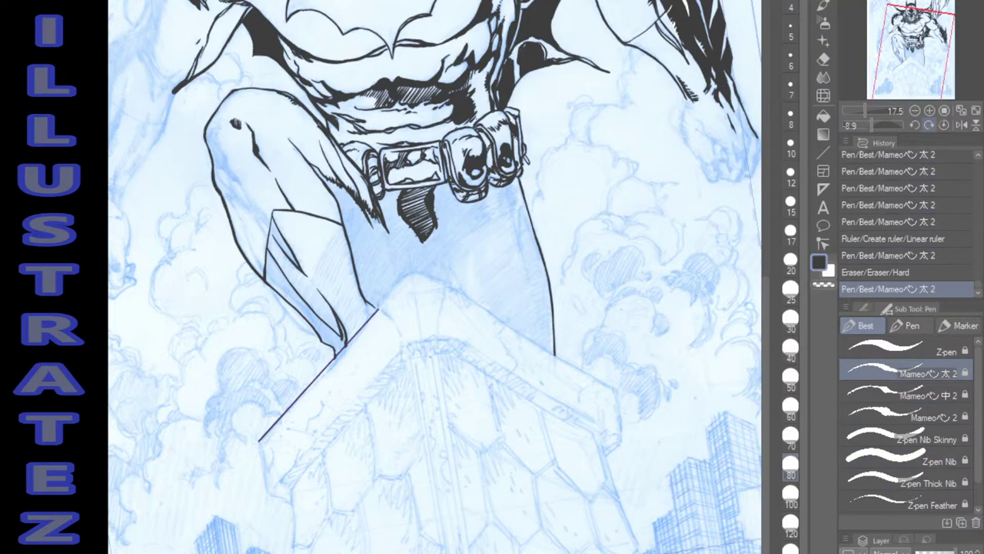
Place four vertical linear rulers on the ledge's central column and one along its right-hand sloping upper edge.
{"action": "left_click", "coordinate": [944, 124]}
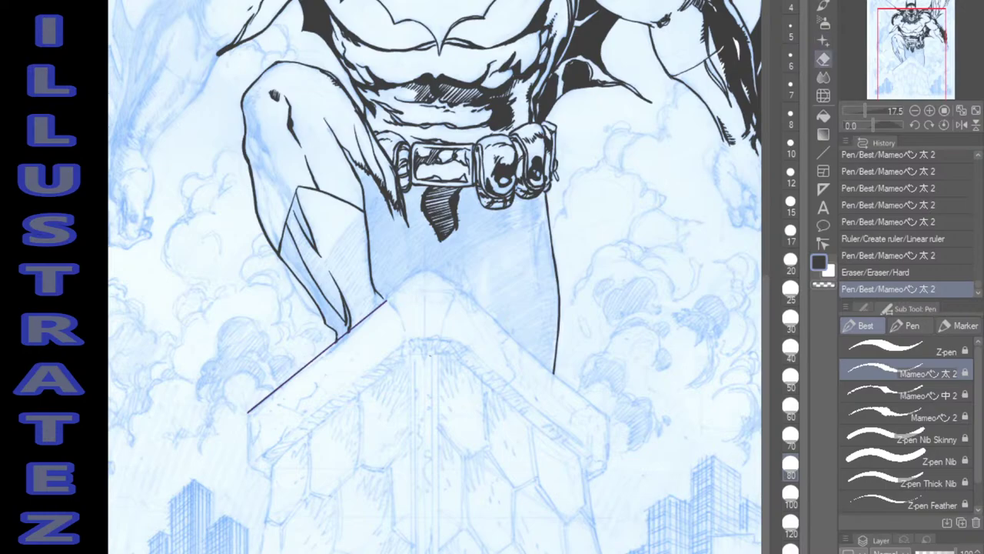
{"action": "left_click", "coordinate": [823, 189]}
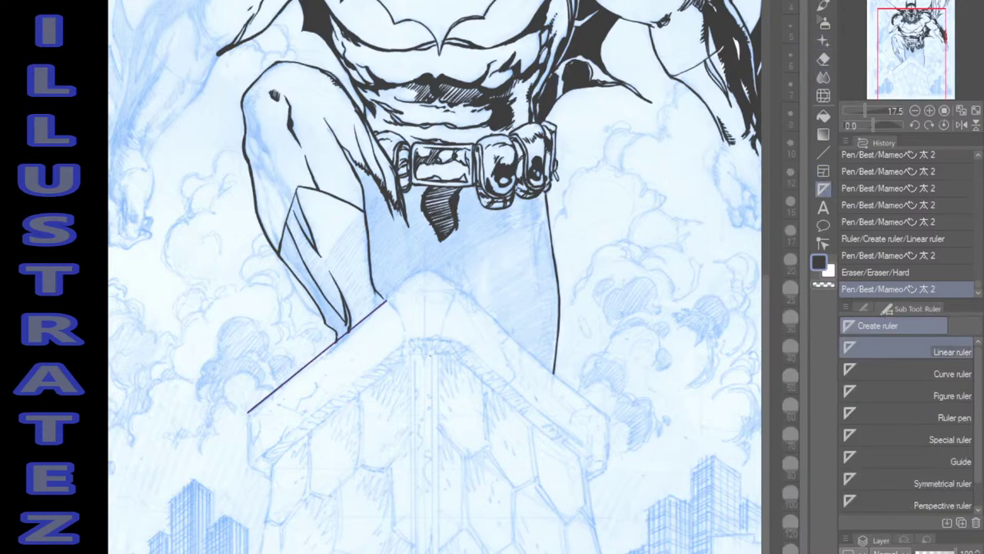
{"action": "left_click_drag", "start_coordinate": [438, 354], "coordinate": [437, 549]}
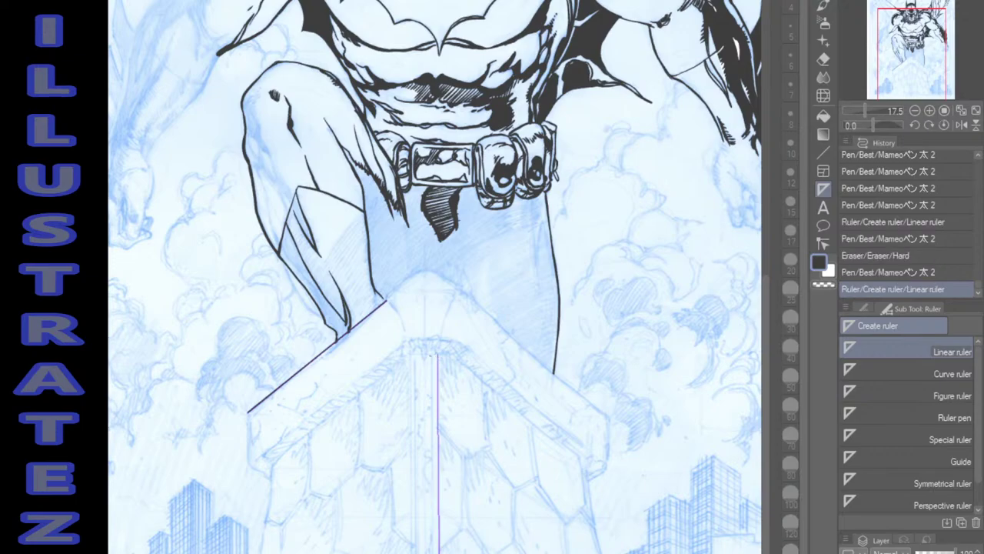
{"action": "left_click_drag", "start_coordinate": [432, 354], "coordinate": [435, 551]}
{"action": "left_click_drag", "start_coordinate": [416, 354], "coordinate": [415, 550]}
{"action": "left_click_drag", "start_coordinate": [411, 354], "coordinate": [411, 549]}
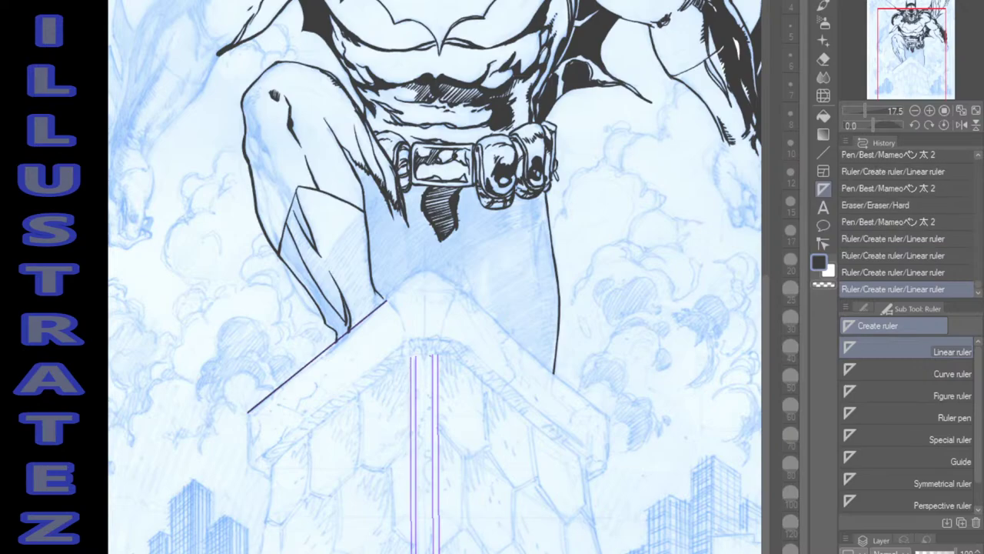
{"action": "left_click_drag", "start_coordinate": [463, 290], "coordinate": [611, 422]}
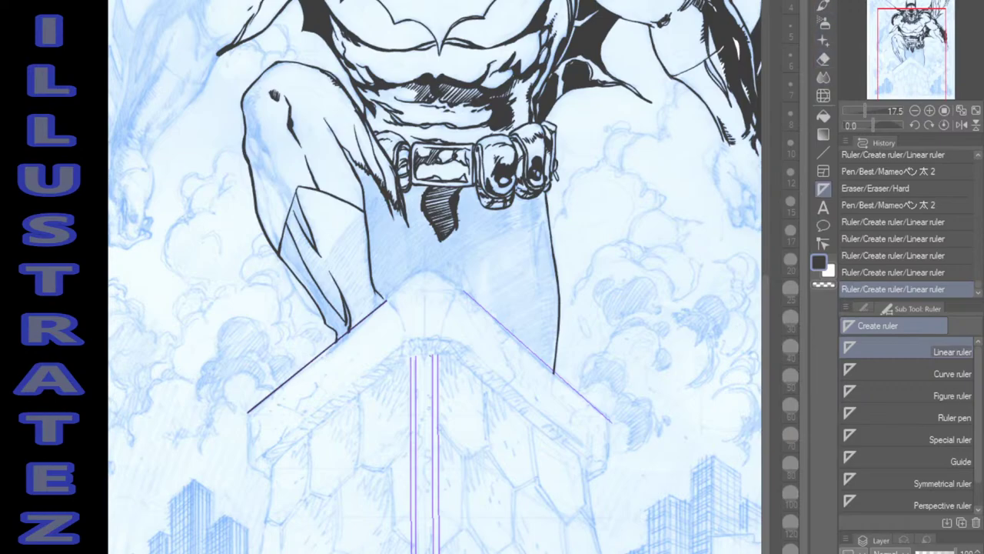
Ink the ledge's right-hand sloping edge and the four vertical lines of the central column along the rulers.
{"action": "key", "text": "p"}
{"action": "left_click_drag", "start_coordinate": [465, 292], "coordinate": [611, 421]}
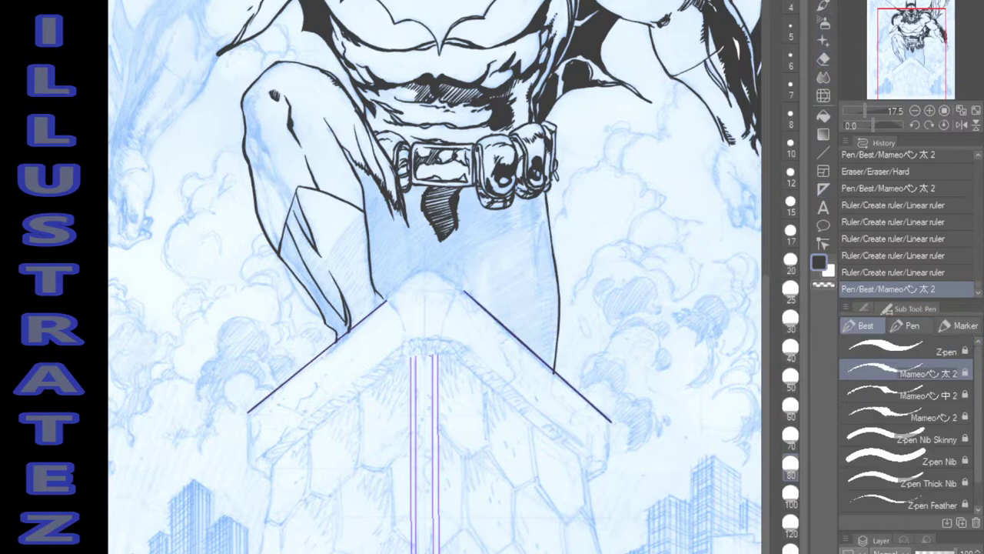
{"action": "left_click_drag", "start_coordinate": [437, 356], "coordinate": [438, 552]}
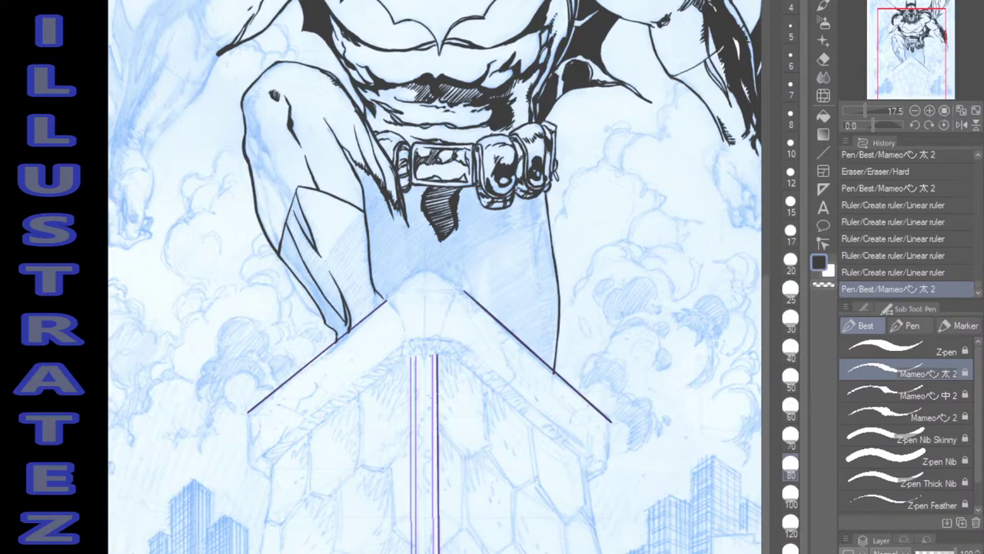
{"action": "left_click_drag", "start_coordinate": [432, 355], "coordinate": [432, 552]}
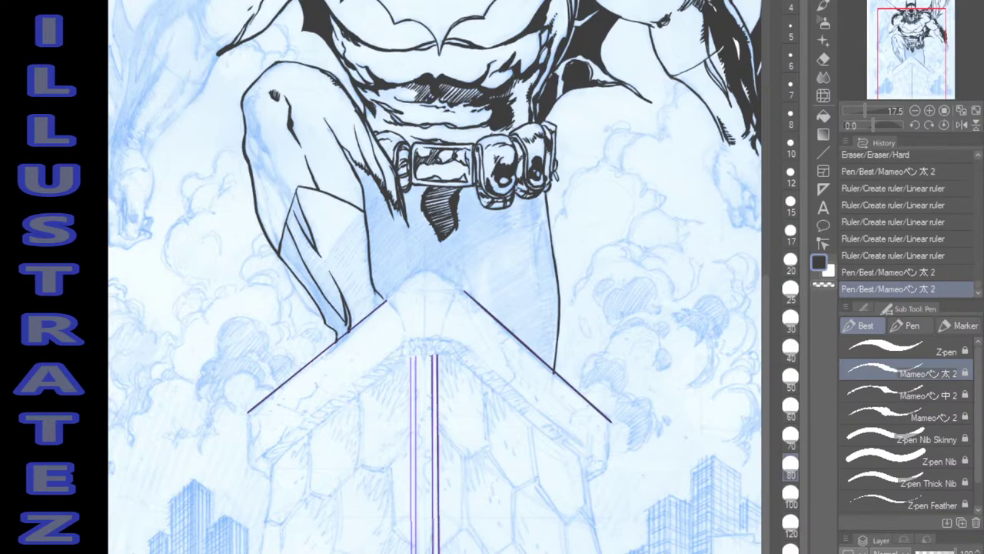
{"action": "left_click_drag", "start_coordinate": [415, 356], "coordinate": [415, 552]}
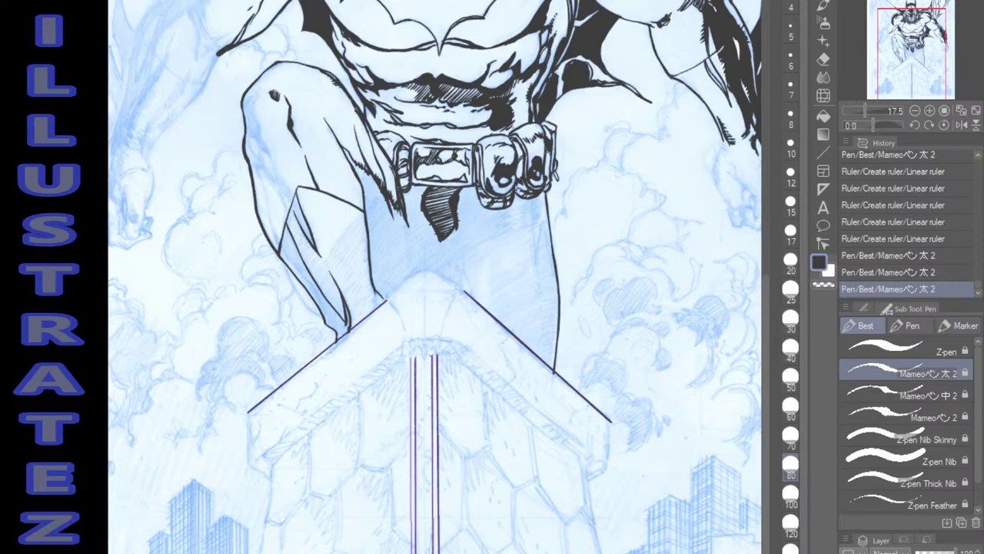
{"action": "left_click_drag", "start_coordinate": [410, 357], "coordinate": [410, 552]}
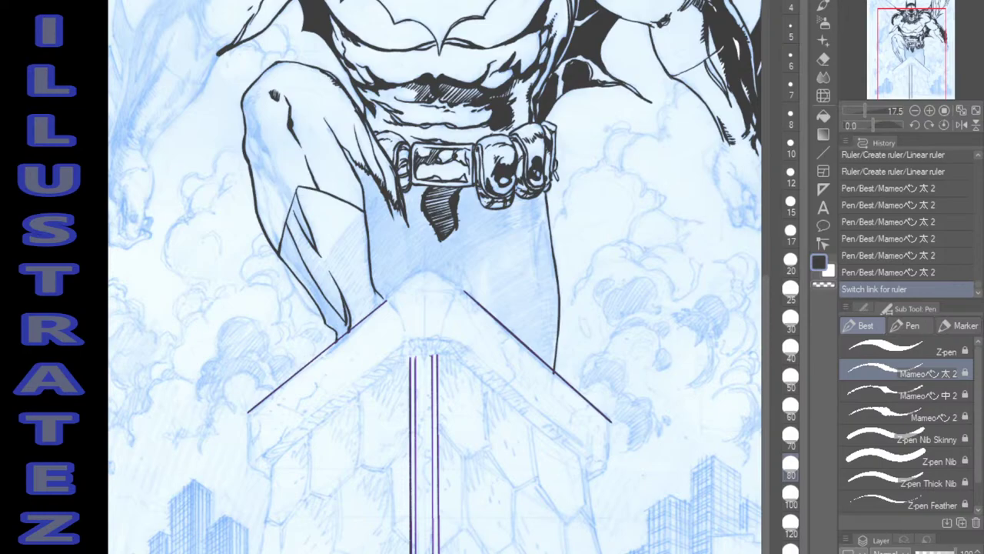
Unlink and hide the rulers, and return to the Mameo pen for freehand inking.
{"action": "key", "text": "p"}
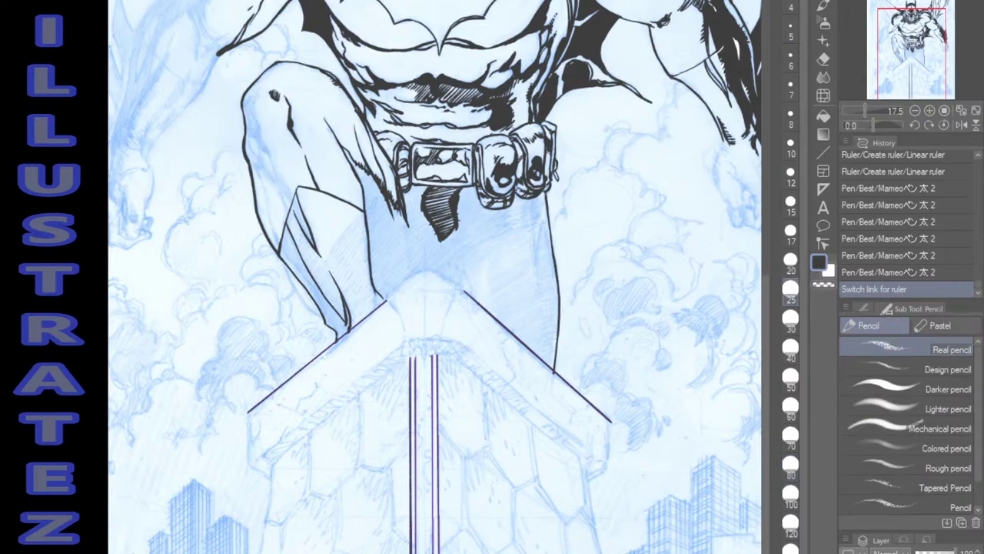
{"action": "key", "text": "p"}
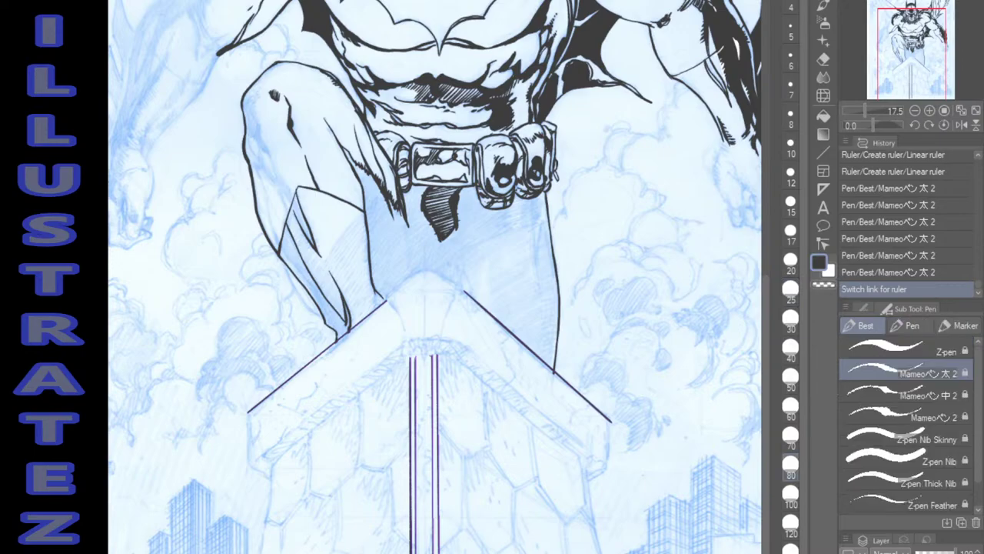
{"action": "key", "text": "g"}
{"action": "key", "text": "p"}
{"action": "key", "text": "ctrl+1"}
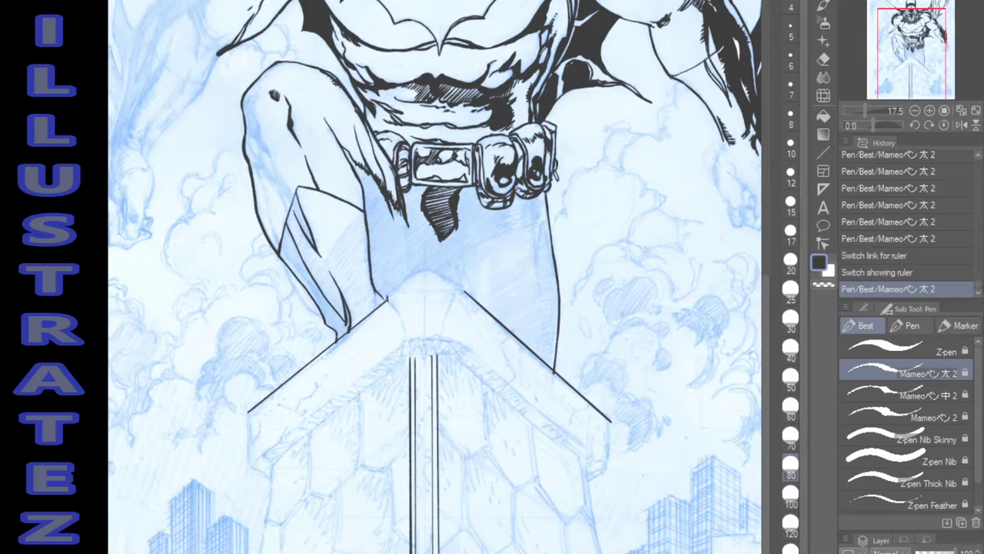
Ink the outline of the capstone at the ledge's peak and the centre line running down it.
{"action": "mouse_move", "coordinate": [392, 304]}
{"action": "left_mouse_down"}
{"action": "mouse_move", "coordinate": [405, 326]}
{"action": "mouse_move", "coordinate": [403, 281]}
{"action": "mouse_move", "coordinate": [423, 269]}
{"action": "mouse_move", "coordinate": [452, 283]}
{"action": "mouse_move", "coordinate": [460, 295]}
{"action": "mouse_move", "coordinate": [444, 327]}
{"action": "mouse_move", "coordinate": [412, 350]}
{"action": "mouse_move", "coordinate": [441, 340]}
{"action": "left_mouse_up"}
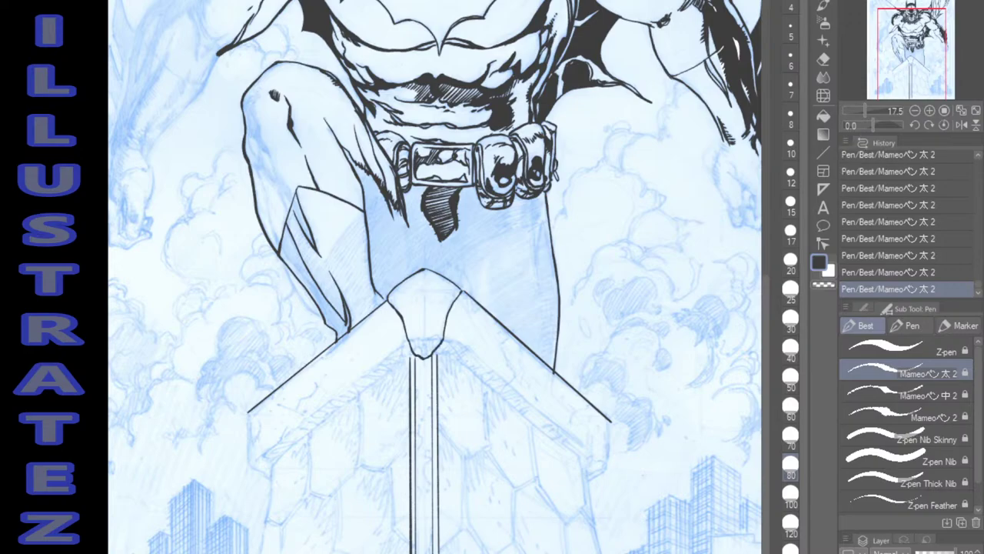
{"action": "left_click_drag", "start_coordinate": [425, 273], "coordinate": [426, 341]}
{"action": "left_click_drag", "start_coordinate": [426, 342], "coordinate": [425, 277]}
Ink the lower edge of the ledge's left-hand slab and reinforce its upper edge beside the boot.
{"action": "left_click_drag", "start_coordinate": [410, 339], "coordinate": [264, 455]}
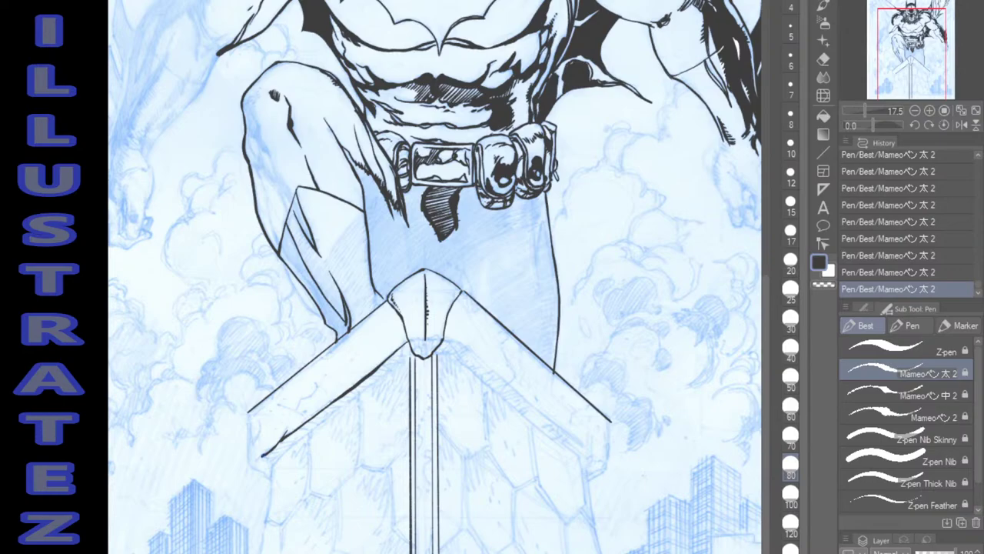
{"action": "left_click_drag", "start_coordinate": [283, 383], "coordinate": [335, 341]}
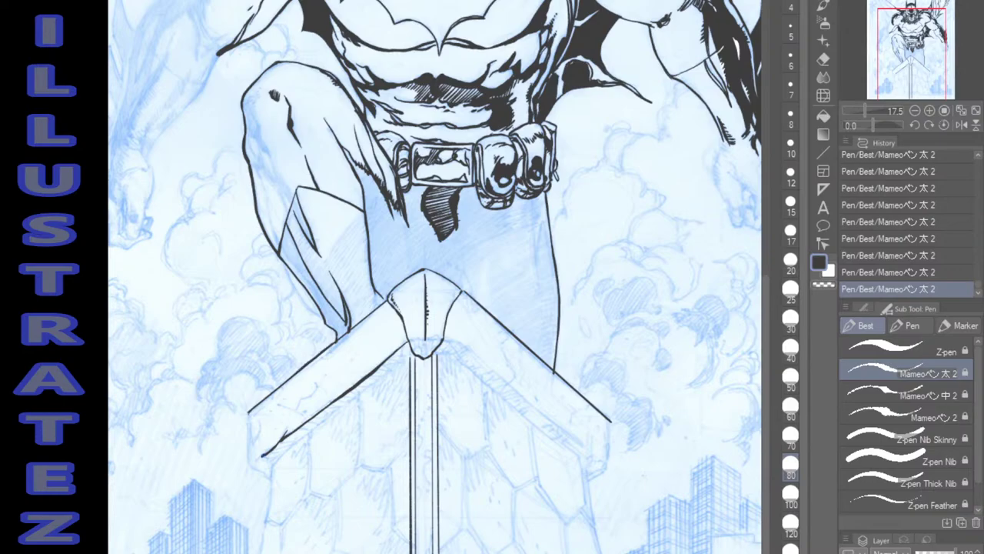
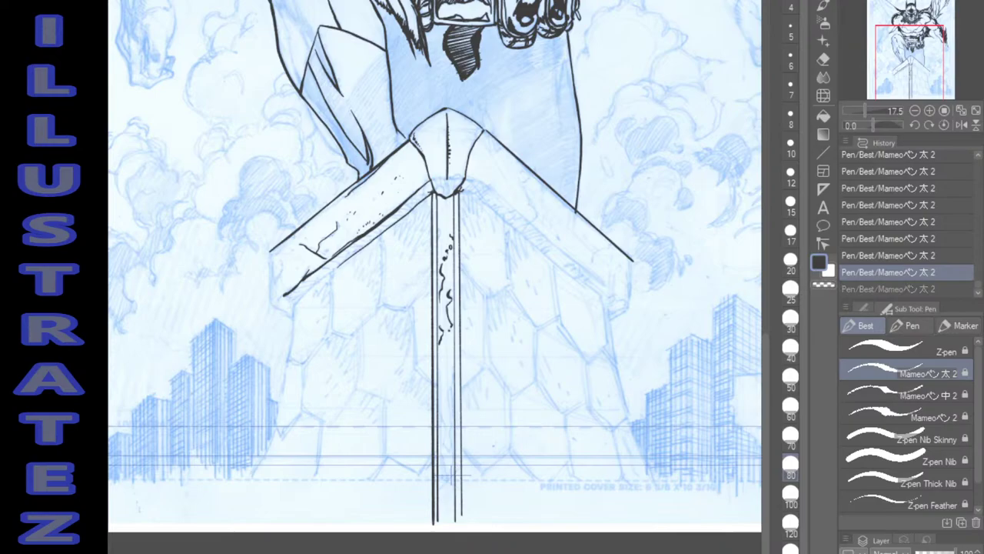
{"action": "key", "text": "ctrl+y"}
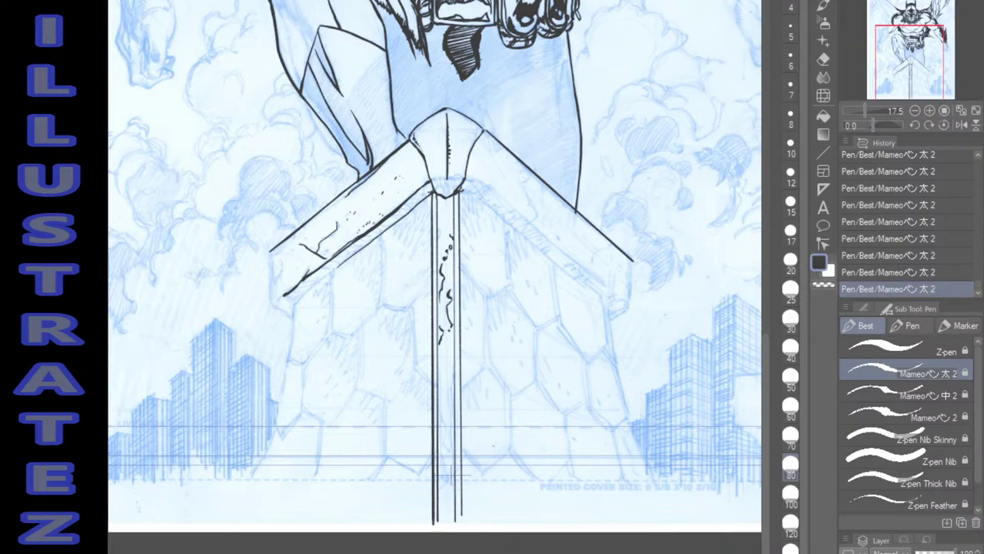
Shade the capstone's lower tip with dark pen hatching and add an inner contour line near its upper right-hand corner.
{"action": "left_click_drag", "start_coordinate": [433, 179], "coordinate": [459, 176]}
{"action": "mouse_move", "coordinate": [435, 180]}
{"action": "left_mouse_down"}
{"action": "mouse_move", "coordinate": [447, 196]}
{"action": "mouse_move", "coordinate": [458, 188]}
{"action": "left_mouse_up"}
{"action": "left_click_drag", "start_coordinate": [462, 118], "coordinate": [472, 125]}
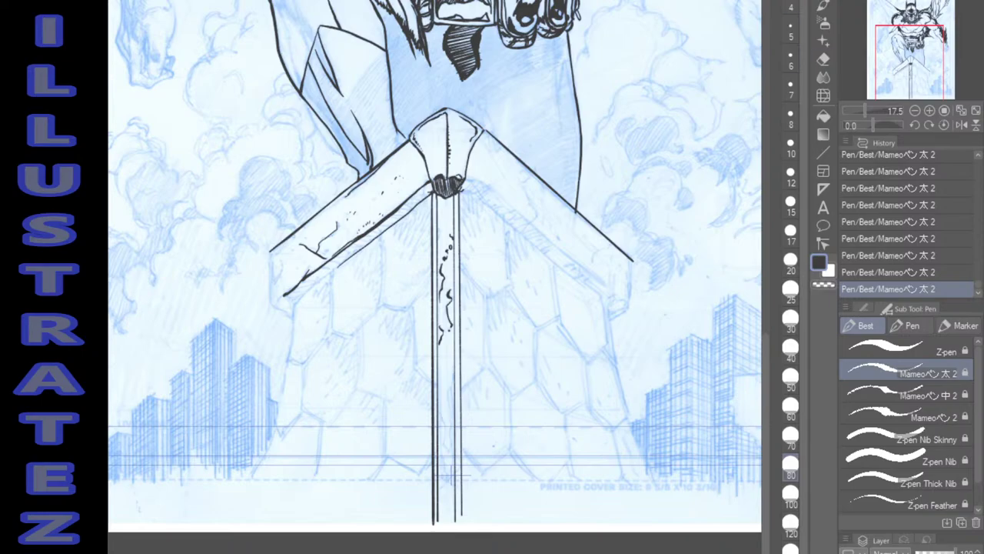
Clean up the ink beside the capstone and ink the curved line across the right-hand thigh below the belt pouches.
{"action": "left_click_drag", "start_coordinate": [454, 403], "coordinate": [491, 550]}
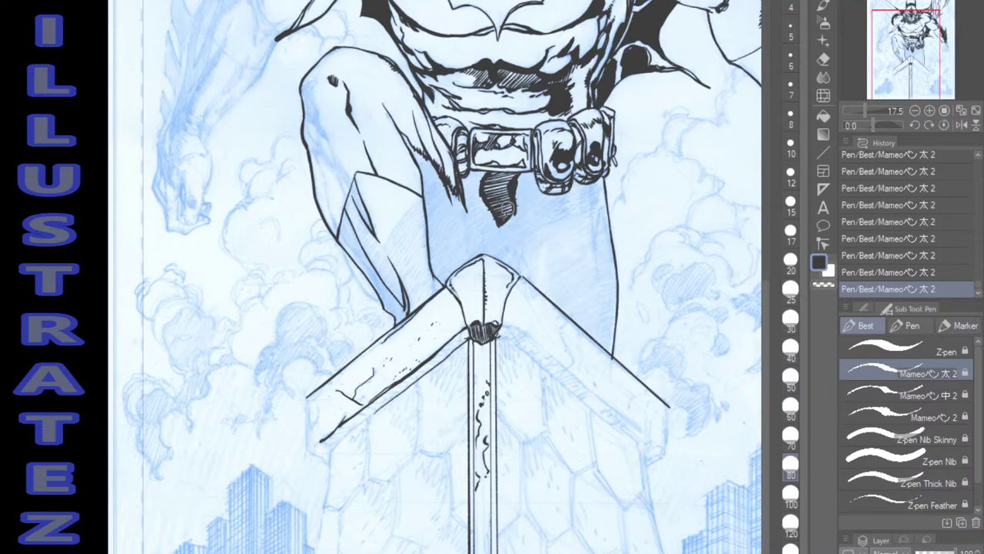
{"action": "left_click_drag", "start_coordinate": [440, 278], "coordinate": [438, 249]}
{"action": "left_click_drag", "start_coordinate": [516, 244], "coordinate": [608, 204]}
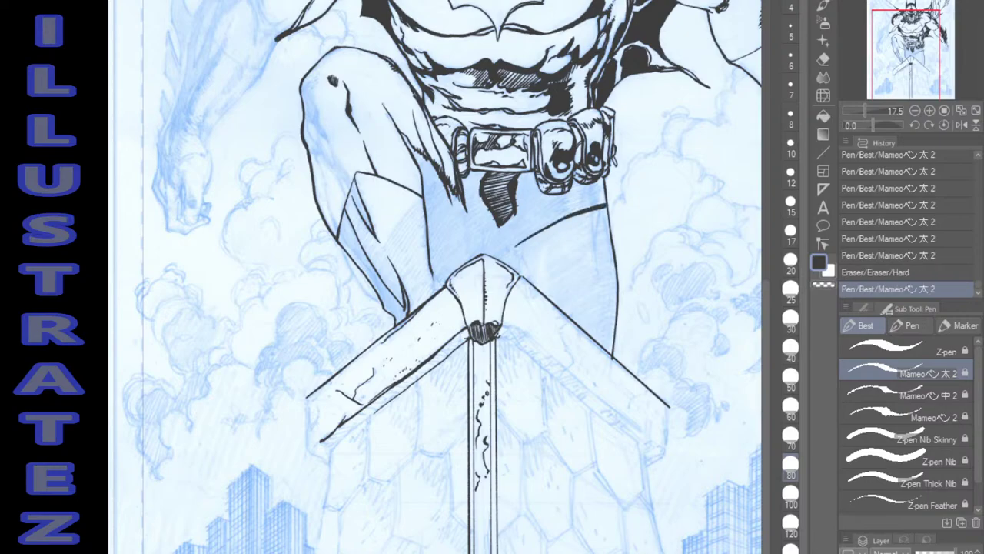
Undo the last thigh stroke and reinforce the curved ink line across the right-hand thigh below the belt pouches.
{"action": "key", "text": "ctrl+z"}
{"action": "mouse_move", "coordinate": [514, 245]}
{"action": "left_mouse_down"}
{"action": "mouse_move", "coordinate": [603, 205]}
{"action": "mouse_move", "coordinate": [599, 190]}
{"action": "mouse_move", "coordinate": [601, 201]}
{"action": "left_mouse_up"}
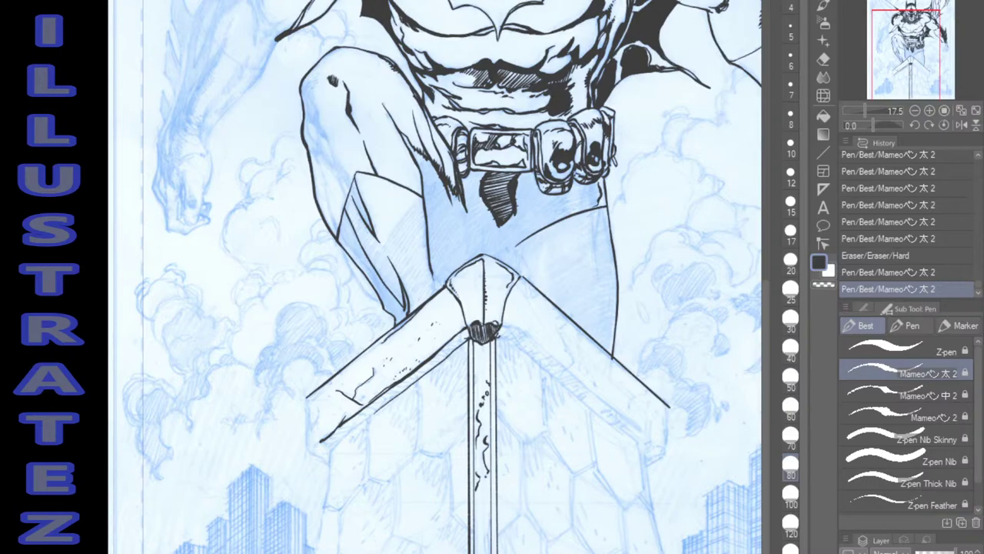
{"action": "mouse_move", "coordinate": [525, 237]}
{"action": "left_mouse_down"}
{"action": "mouse_move", "coordinate": [569, 212]}
{"action": "mouse_move", "coordinate": [556, 212]}
{"action": "mouse_move", "coordinate": [567, 197]}
{"action": "mouse_move", "coordinate": [580, 205]}
{"action": "left_mouse_up"}
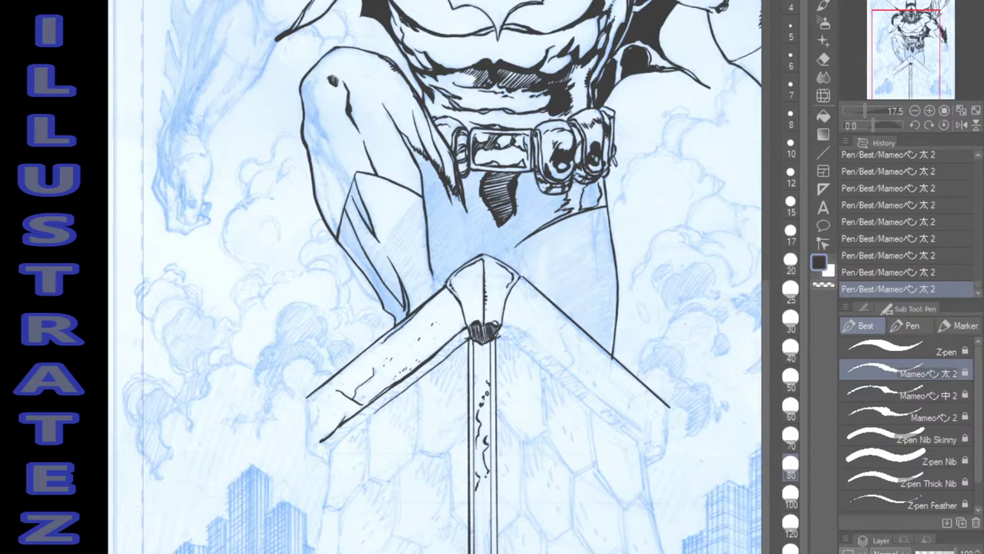
Hatch the shadow beneath the right-hand belt pouches and fill the remaining gap with solid black.
{"action": "mouse_move", "coordinate": [584, 184]}
{"action": "left_mouse_down"}
{"action": "mouse_move", "coordinate": [566, 195]}
{"action": "mouse_move", "coordinate": [561, 210]}
{"action": "mouse_move", "coordinate": [572, 212]}
{"action": "left_mouse_up"}
{"action": "left_click_drag", "start_coordinate": [580, 209], "coordinate": [569, 216]}
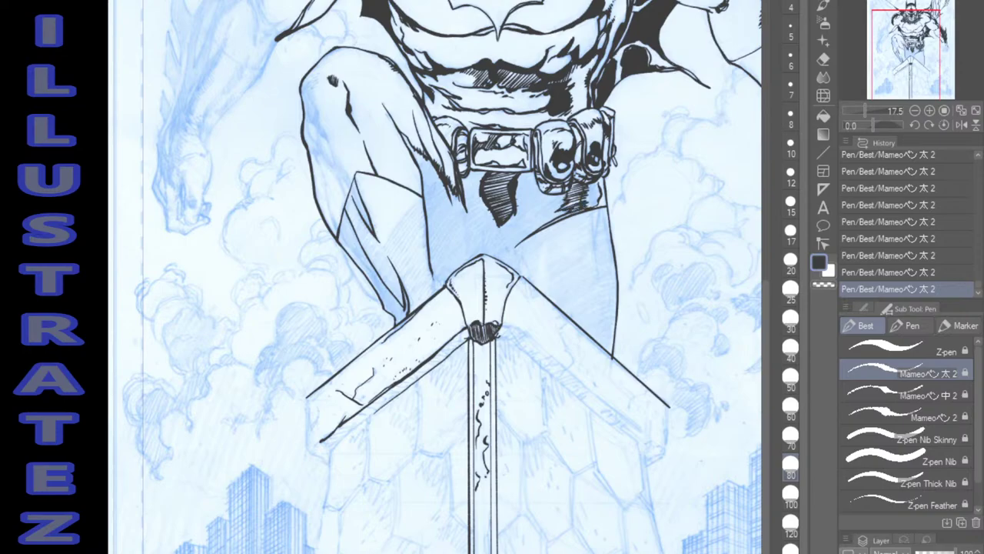
{"action": "key", "text": "g"}
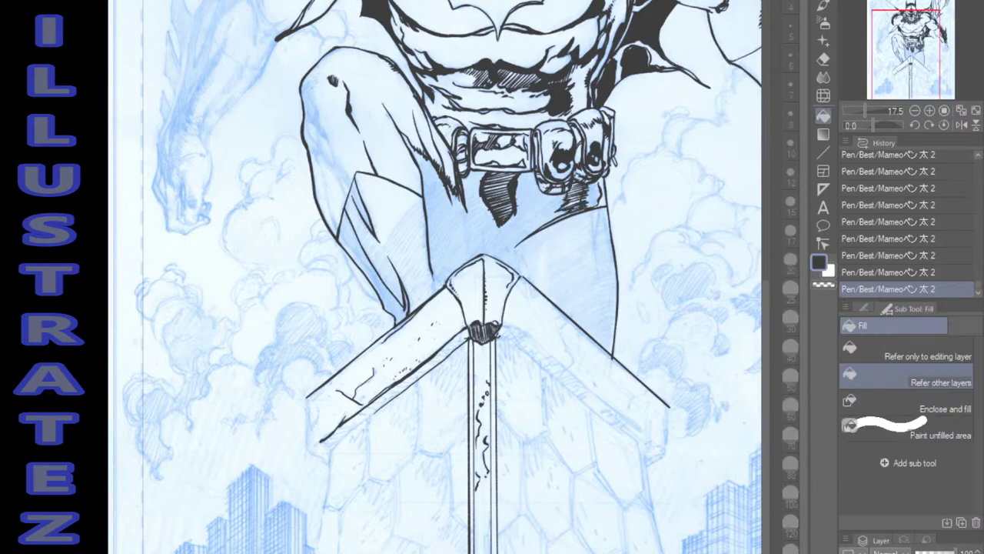
{"action": "key", "text": "p"}
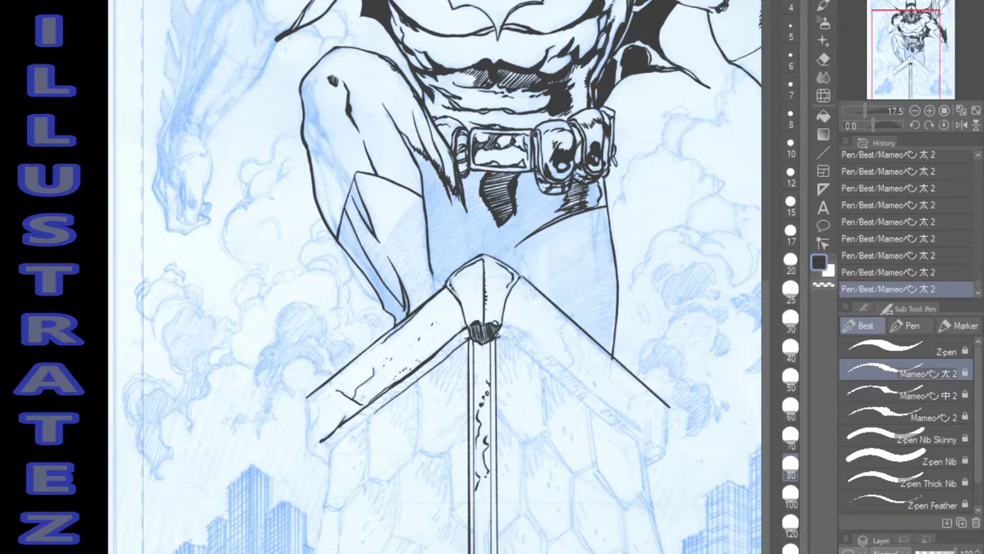
{"action": "key", "text": "g"}
{"action": "left_click", "coordinate": [592, 192]}
{"action": "key", "text": "p"}
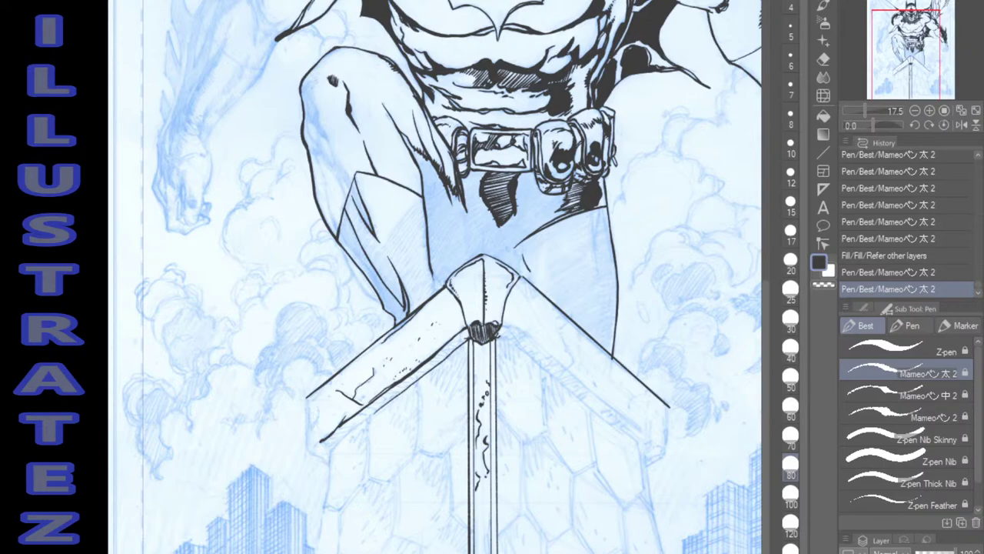
Ink the short notch beside the capstone's right-hand edge and the narrow highlight contours along the right-hand thigh's outer side.
{"action": "left_click_drag", "start_coordinate": [522, 262], "coordinate": [520, 272]}
{"action": "left_click_drag", "start_coordinate": [521, 270], "coordinate": [526, 277]}
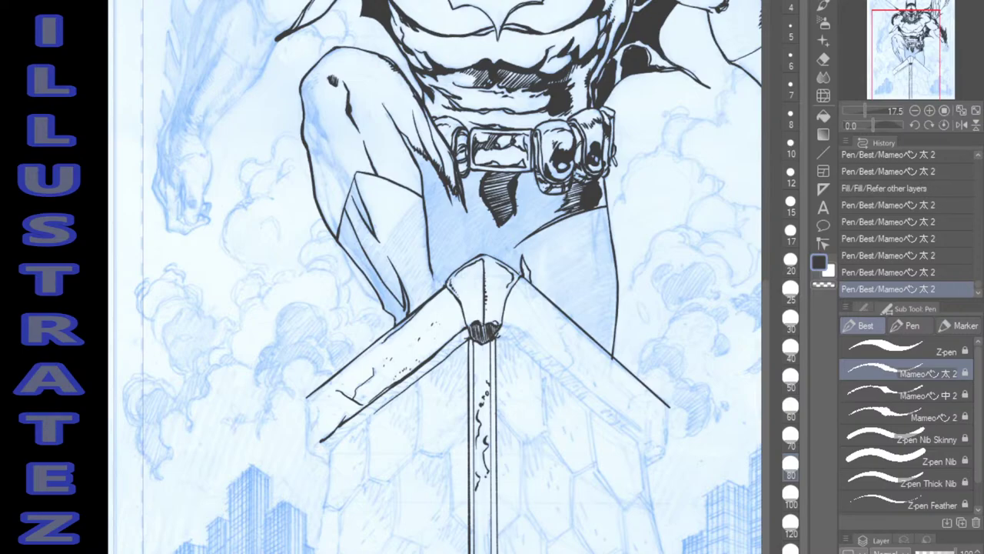
{"action": "left_click_drag", "start_coordinate": [592, 240], "coordinate": [594, 210]}
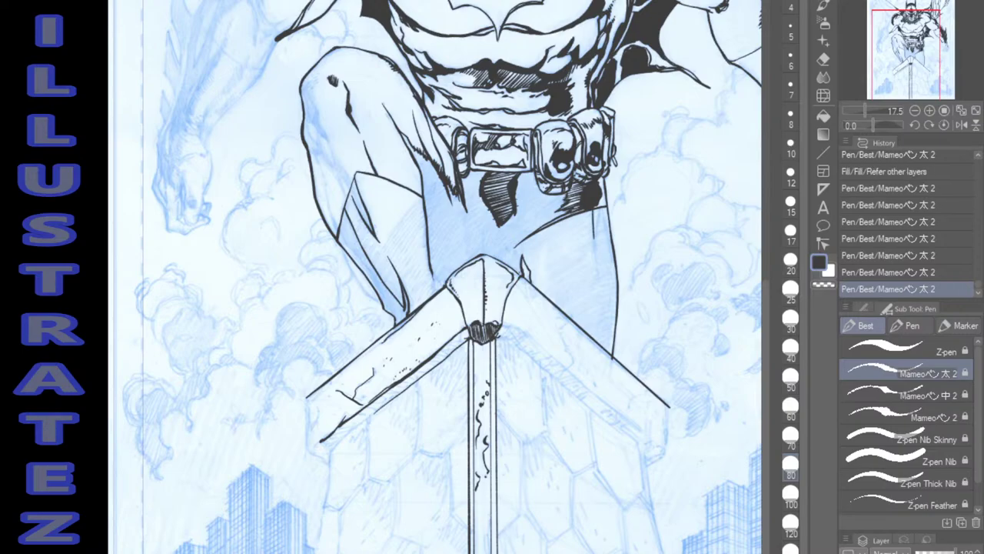
{"action": "mouse_move", "coordinate": [596, 264]}
{"action": "left_mouse_down"}
{"action": "mouse_move", "coordinate": [601, 209]}
{"action": "mouse_move", "coordinate": [618, 326]}
{"action": "left_mouse_up"}
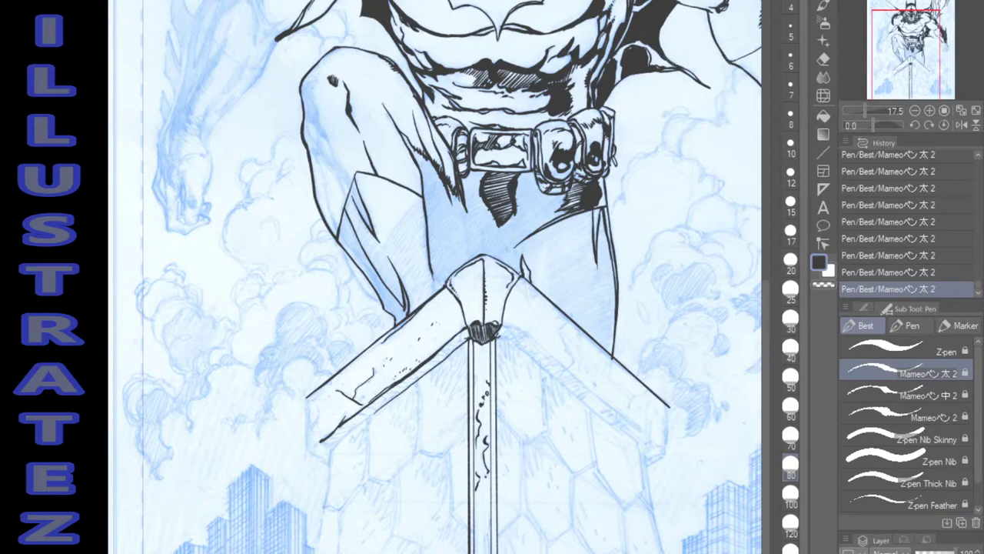
Close the outline beside the capstone's left-hand edge and fill the trunks and right-hand thigh with solid black.
{"action": "left_click_drag", "start_coordinate": [432, 272], "coordinate": [433, 290]}
{"action": "key", "text": "g"}
{"action": "left_click", "coordinate": [508, 234]}
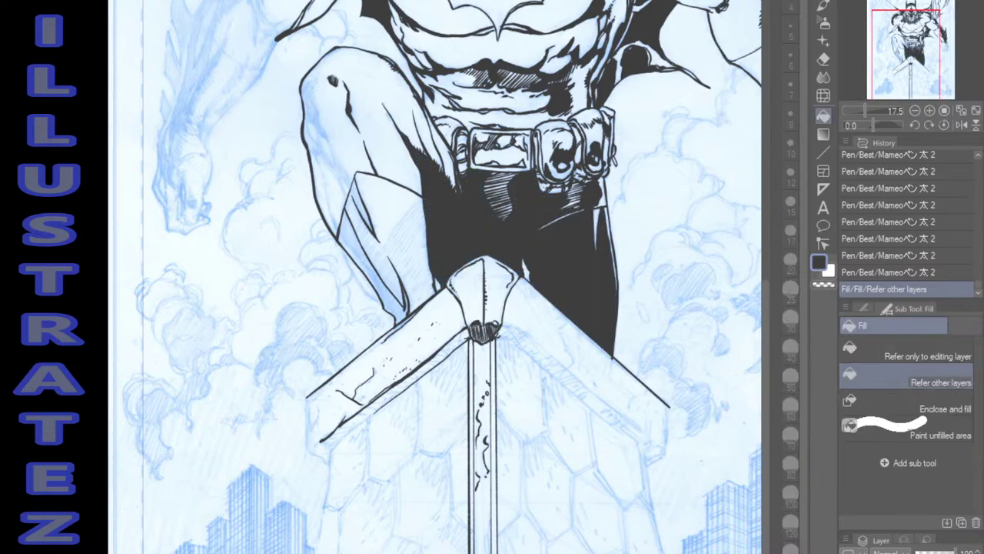
{"action": "key", "text": "p"}
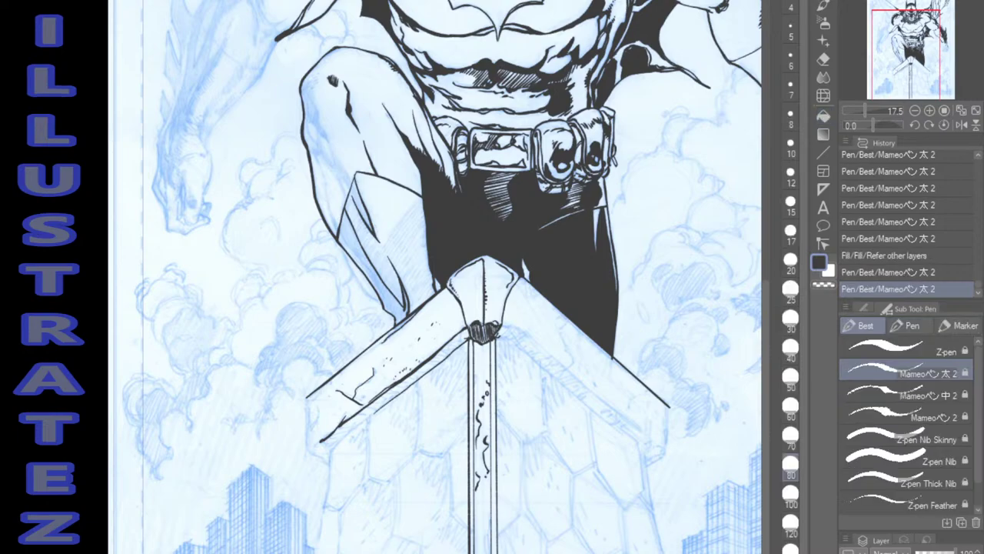
Ink cracks and small chips on the upper part of the ledge's right-hand slab.
{"action": "left_click_drag", "start_coordinate": [524, 279], "coordinate": [526, 292]}
{"action": "mouse_move", "coordinate": [526, 286]}
{"action": "left_mouse_down"}
{"action": "mouse_move", "coordinate": [551, 344]}
{"action": "mouse_move", "coordinate": [568, 353]}
{"action": "left_mouse_up"}
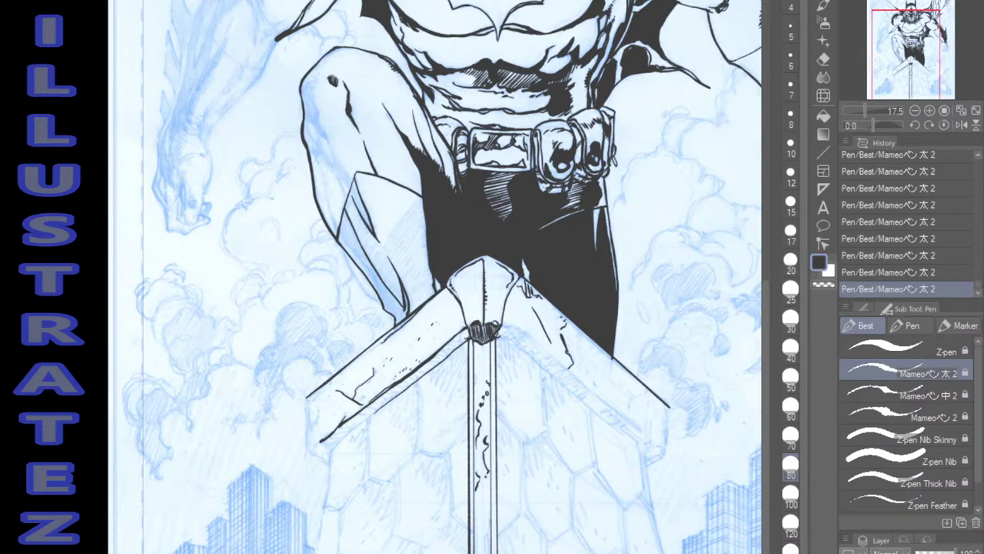
{"action": "mouse_move", "coordinate": [556, 308]}
{"action": "left_mouse_down"}
{"action": "mouse_move", "coordinate": [580, 333]}
{"action": "mouse_move", "coordinate": [562, 316]}
{"action": "left_mouse_up"}
Erase stray ink where the right-hand thigh meets the slab and re-ink the slab's edge there.
{"action": "left_click_drag", "start_coordinate": [597, 347], "coordinate": [613, 366]}
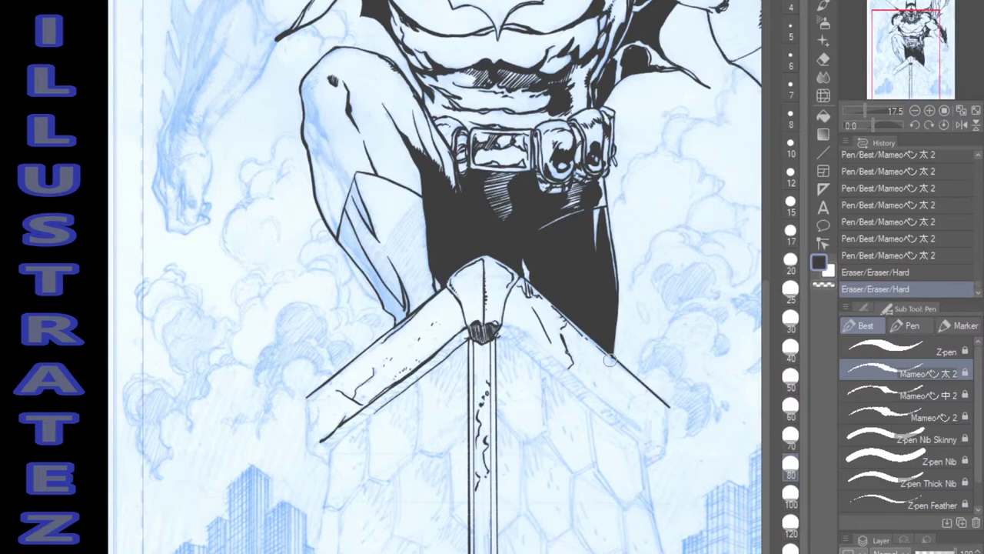
{"action": "left_click_drag", "start_coordinate": [608, 360], "coordinate": [603, 357]}
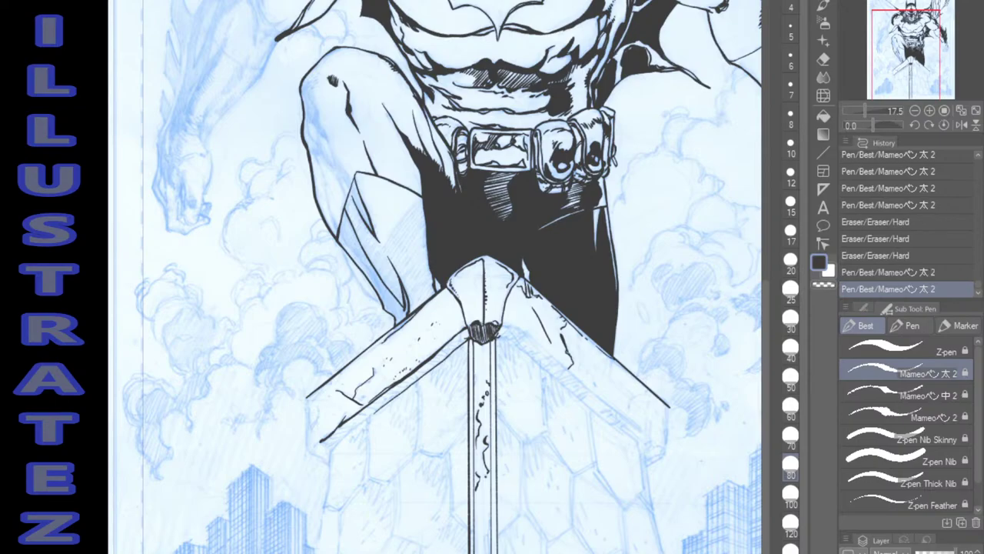
{"action": "key", "text": "ctrl+z"}
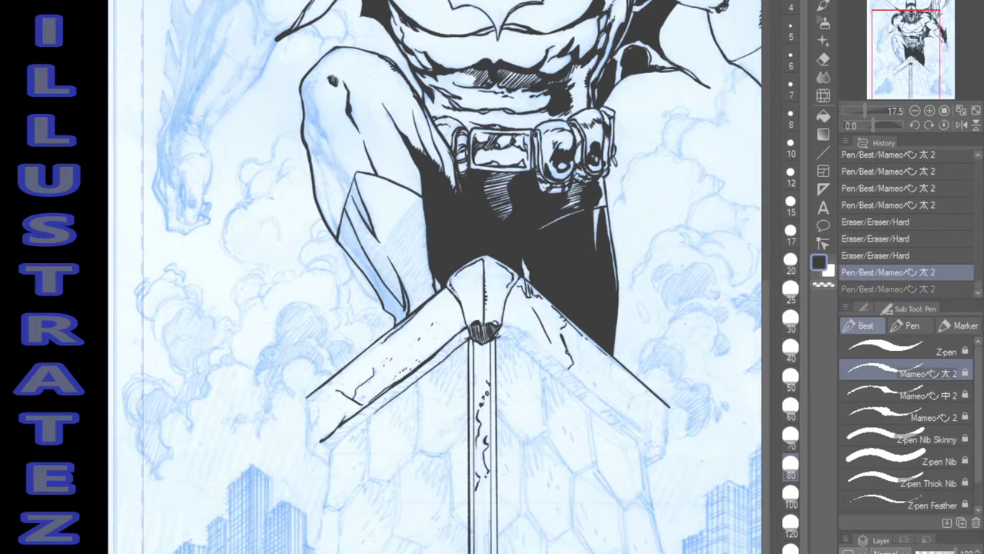
{"action": "left_click_drag", "start_coordinate": [606, 358], "coordinate": [612, 357]}
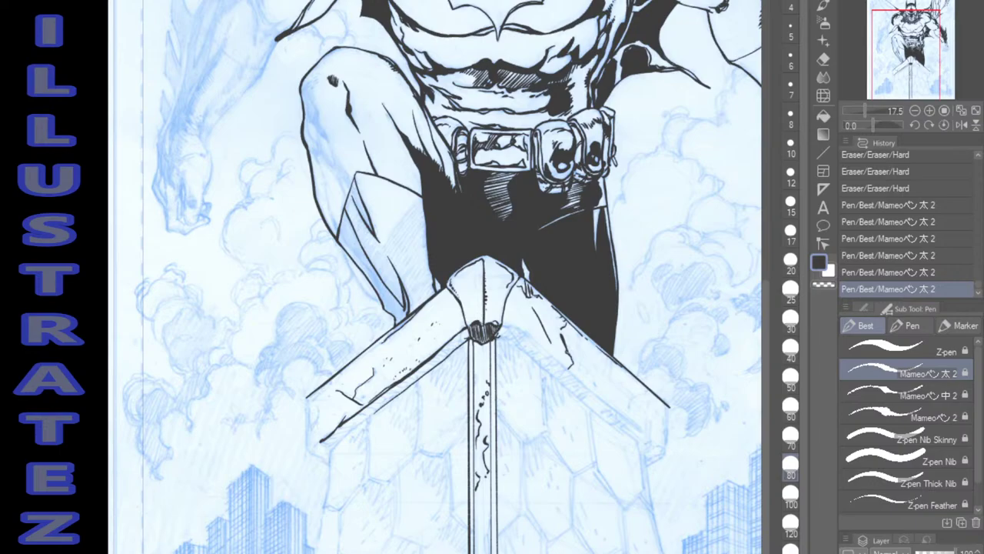
Add short shadow strokes along the torso's left-hand contour above the raised knee.
{"action": "left_click_drag", "start_coordinate": [392, 37], "coordinate": [406, 61]}
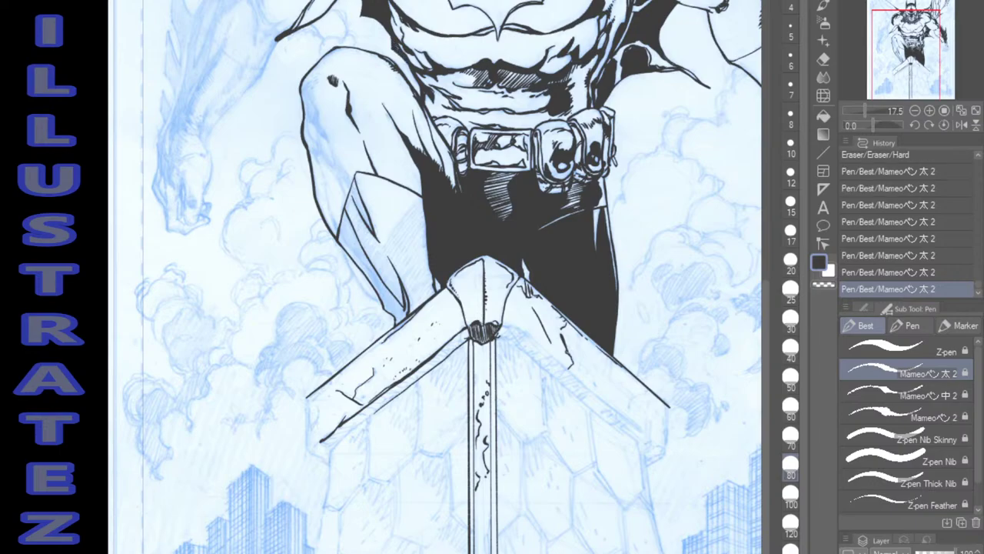
{"action": "left_click_drag", "start_coordinate": [389, 36], "coordinate": [391, 54]}
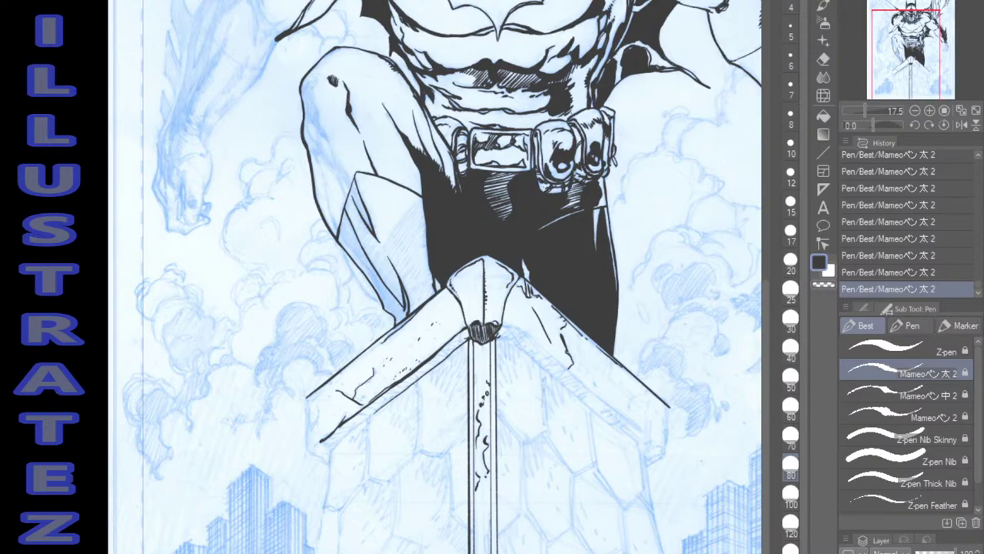
{"action": "left_click_drag", "start_coordinate": [409, 70], "coordinate": [412, 86]}
{"action": "left_click_drag", "start_coordinate": [420, 83], "coordinate": [413, 94]}
{"action": "scroll", "coordinate": [439, 276], "scroll_direction": "up", "scroll_amount": 5}
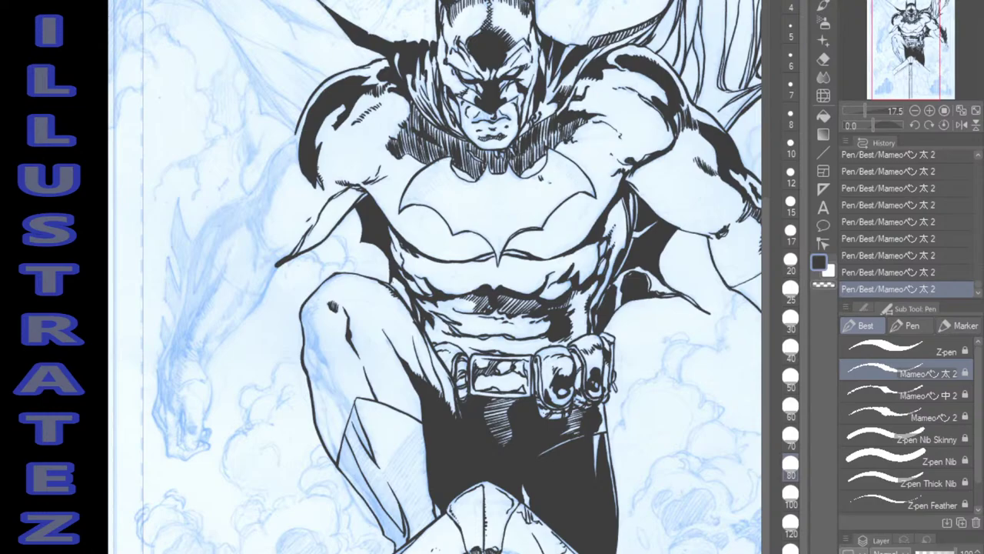
{"action": "mouse_move", "coordinate": [400, 282]}
{"action": "left_mouse_down"}
{"action": "mouse_move", "coordinate": [409, 306]}
{"action": "mouse_move", "coordinate": [398, 288]}
{"action": "left_mouse_up"}
{"action": "left_click_drag", "start_coordinate": [395, 279], "coordinate": [401, 292]}
Ink short muscle lines across the lower abdomen above the belt and touch up the buckle's right-hand edge.
{"action": "left_click_drag", "start_coordinate": [445, 314], "coordinate": [452, 306]}
{"action": "left_click_drag", "start_coordinate": [452, 310], "coordinate": [471, 308]}
{"action": "left_click_drag", "start_coordinate": [468, 316], "coordinate": [477, 316]}
{"action": "left_click_drag", "start_coordinate": [452, 346], "coordinate": [459, 341]}
{"action": "key", "text": "ctrl+z"}
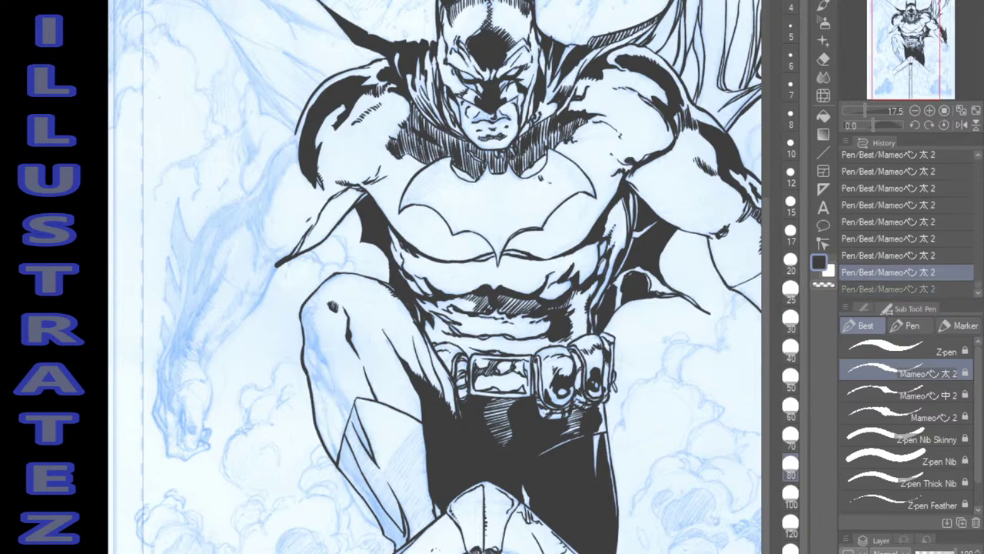
{"action": "left_click_drag", "start_coordinate": [446, 346], "coordinate": [459, 343]}
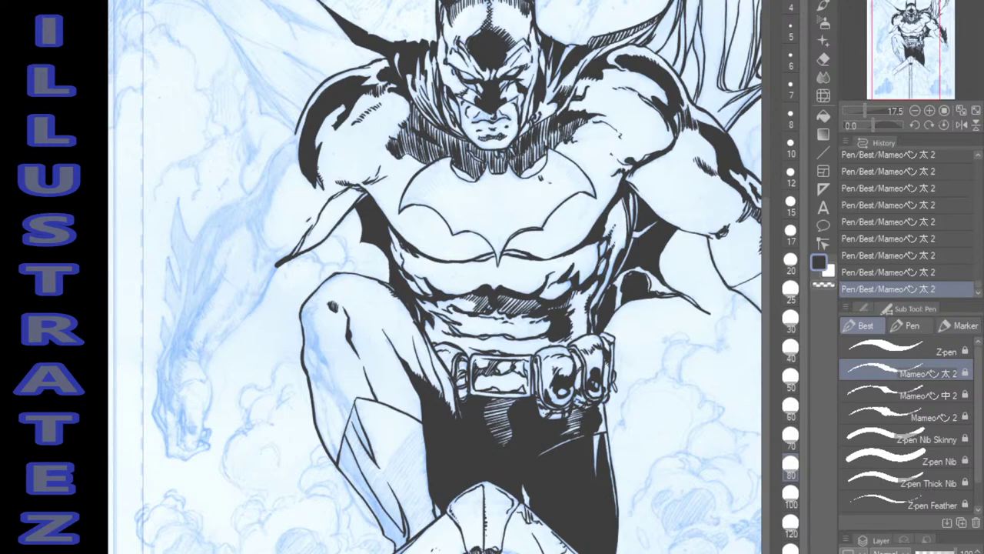
{"action": "left_click_drag", "start_coordinate": [532, 382], "coordinate": [531, 393]}
Ink the shadow contours down the outer side of the raised leg from the knee to the boot top.
{"action": "left_click_drag", "start_coordinate": [307, 311], "coordinate": [329, 365]}
{"action": "left_click_drag", "start_coordinate": [311, 332], "coordinate": [337, 455]}
{"action": "left_click_drag", "start_coordinate": [317, 359], "coordinate": [336, 394]}
{"action": "mouse_move", "coordinate": [327, 368]}
{"action": "left_mouse_down"}
{"action": "mouse_move", "coordinate": [352, 417]}
{"action": "mouse_move", "coordinate": [343, 401]}
{"action": "left_mouse_up"}
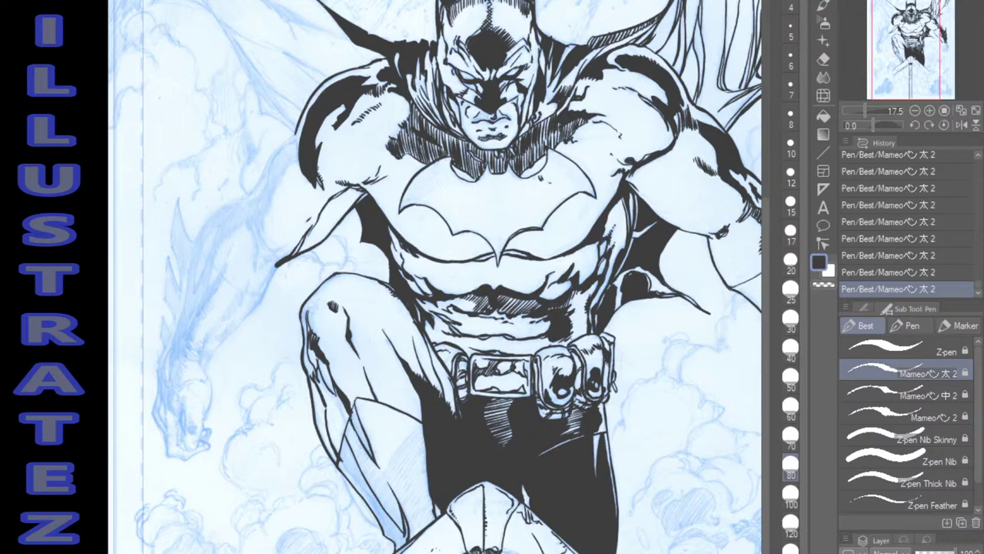
Ink the shadow contour down the raised leg's boot and fill the enclosed shadow shapes with black.
{"action": "mouse_move", "coordinate": [353, 420]}
{"action": "left_mouse_down"}
{"action": "mouse_move", "coordinate": [359, 487]}
{"action": "mouse_move", "coordinate": [398, 549]}
{"action": "left_mouse_up"}
{"action": "key", "text": "g"}
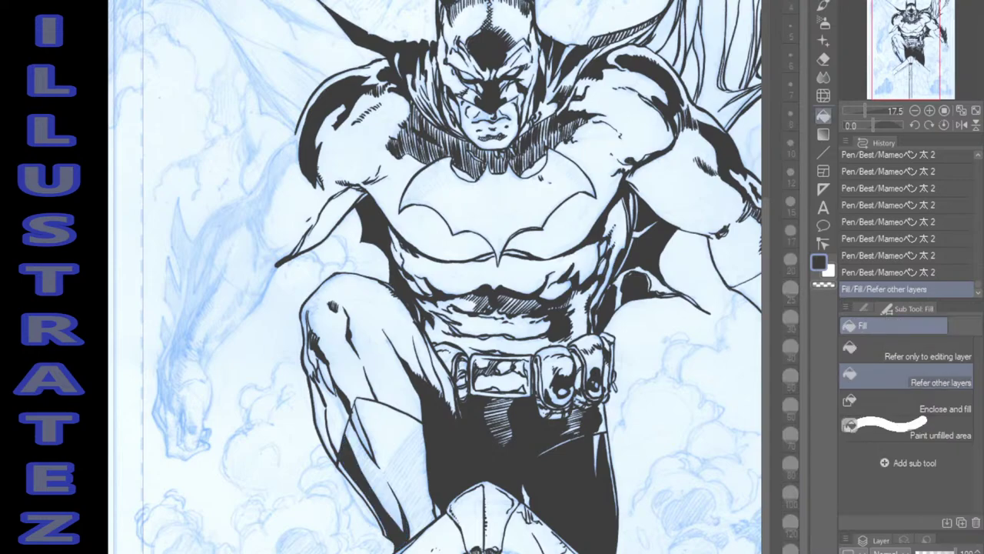
{"action": "left_click", "coordinate": [362, 430]}
{"action": "key", "text": "p"}
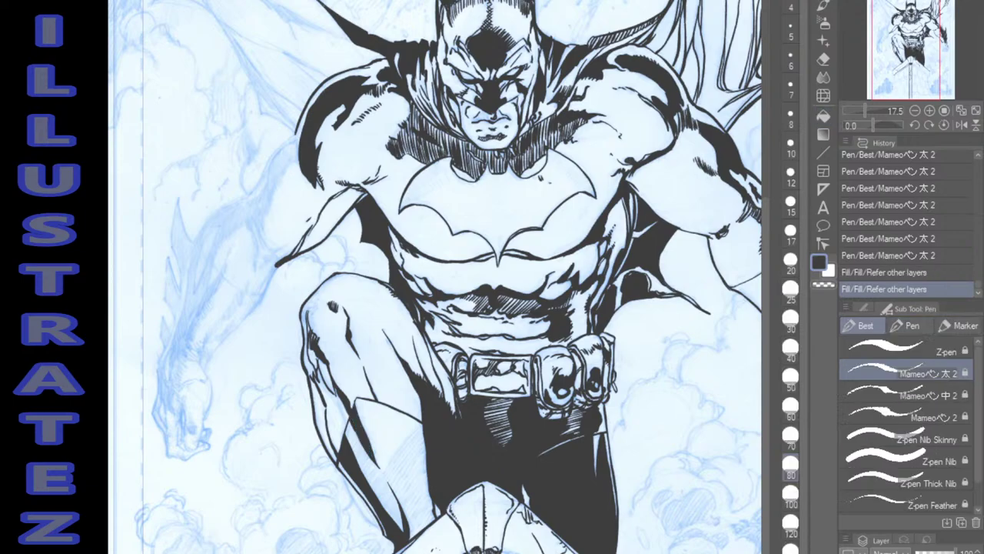
Refine the shadow edges along the raised leg's outer side and knee, and extend the feathered shading on its inner thigh.
{"action": "left_click_drag", "start_coordinate": [339, 403], "coordinate": [345, 418]}
{"action": "mouse_move", "coordinate": [318, 372]}
{"action": "left_mouse_down"}
{"action": "mouse_move", "coordinate": [337, 400]}
{"action": "mouse_move", "coordinate": [325, 383]}
{"action": "left_mouse_up"}
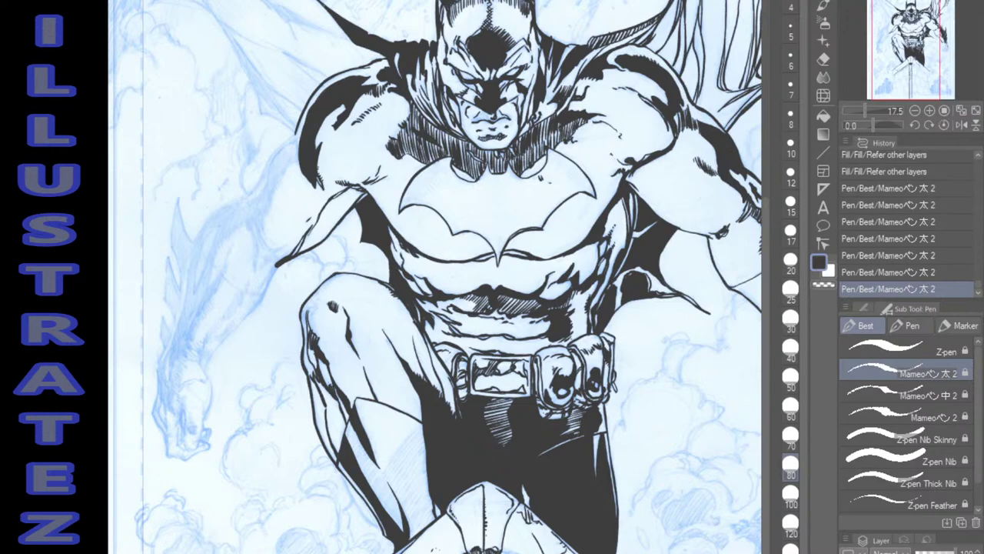
{"action": "left_click_drag", "start_coordinate": [338, 402], "coordinate": [343, 421]}
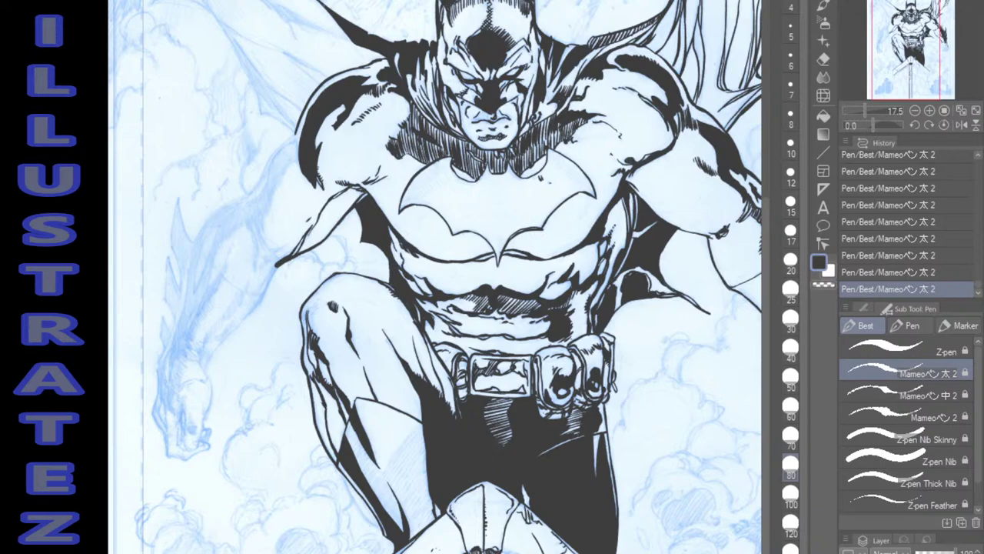
{"action": "left_click_drag", "start_coordinate": [306, 358], "coordinate": [301, 305]}
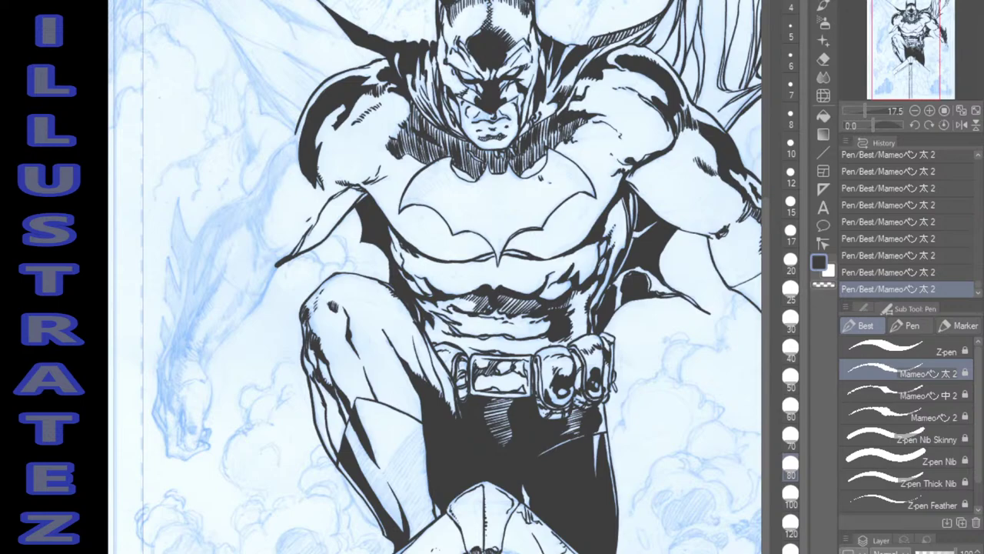
{"action": "left_click_drag", "start_coordinate": [411, 336], "coordinate": [424, 376]}
{"action": "left_click_drag", "start_coordinate": [421, 338], "coordinate": [440, 386]}
Hatch the inner side of the raised leg's boot with fine diagonal strokes using the Z-pen Feather.
{"action": "mouse_move", "coordinate": [434, 277]}
{"action": "left_mouse_down"}
{"action": "mouse_move", "coordinate": [442, 263]}
{"action": "mouse_move", "coordinate": [410, 355]}
{"action": "mouse_move", "coordinate": [394, 359]}
{"action": "mouse_move", "coordinate": [443, 201]}
{"action": "mouse_move", "coordinate": [479, 134]}
{"action": "left_mouse_up"}
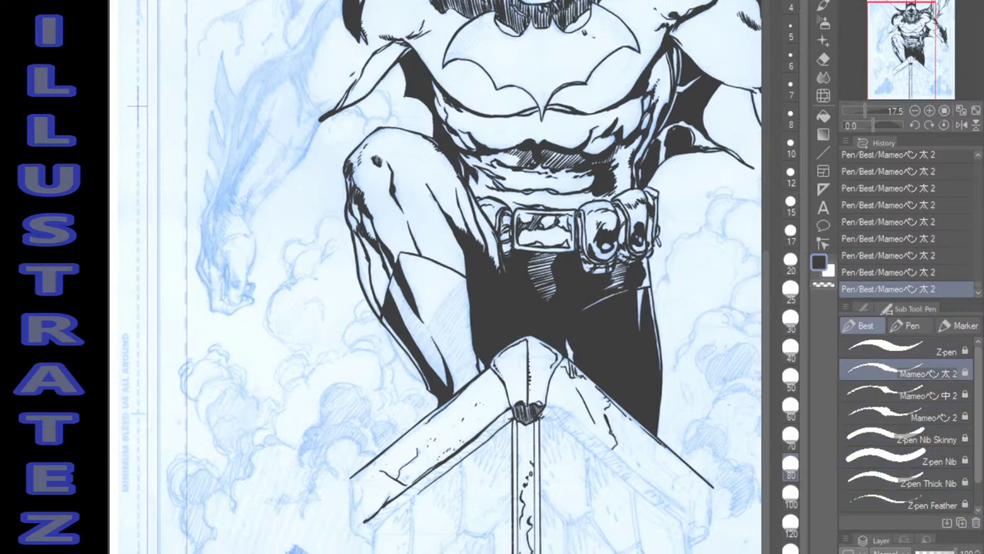
{"action": "scroll", "coordinate": [907, 492], "scroll_direction": "down", "scroll_amount": 1}
{"action": "scroll", "coordinate": [907, 485], "scroll_direction": "down", "scroll_amount": 1}
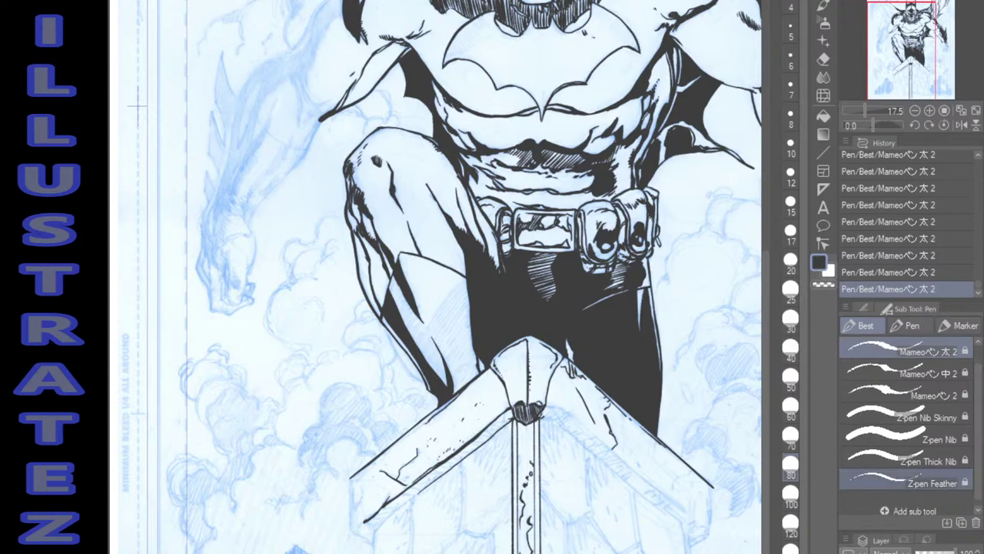
{"action": "left_click", "coordinate": [907, 478]}
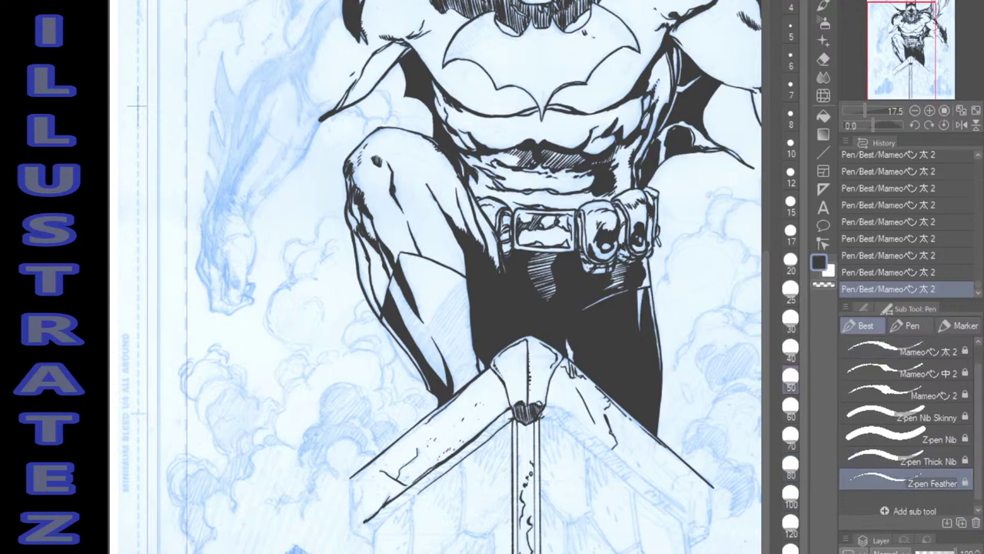
{"action": "left_click_drag", "start_coordinate": [458, 285], "coordinate": [426, 339]}
{"action": "mouse_move", "coordinate": [466, 284]}
{"action": "left_mouse_down"}
{"action": "mouse_move", "coordinate": [432, 332]}
{"action": "mouse_move", "coordinate": [429, 358]}
{"action": "left_mouse_up"}
{"action": "left_click_drag", "start_coordinate": [469, 308], "coordinate": [435, 367]}
{"action": "mouse_move", "coordinate": [470, 314]}
{"action": "left_mouse_down"}
{"action": "mouse_move", "coordinate": [435, 372]}
{"action": "mouse_move", "coordinate": [449, 368]}
{"action": "left_mouse_up"}
{"action": "left_click_drag", "start_coordinate": [472, 332], "coordinate": [452, 377]}
{"action": "left_click_drag", "start_coordinate": [473, 348], "coordinate": [452, 388]}
{"action": "mouse_move", "coordinate": [477, 356]}
{"action": "left_mouse_down"}
{"action": "mouse_move", "coordinate": [454, 391]}
{"action": "mouse_move", "coordinate": [467, 380]}
{"action": "left_mouse_up"}
{"action": "left_click_drag", "start_coordinate": [478, 368], "coordinate": [471, 378]}
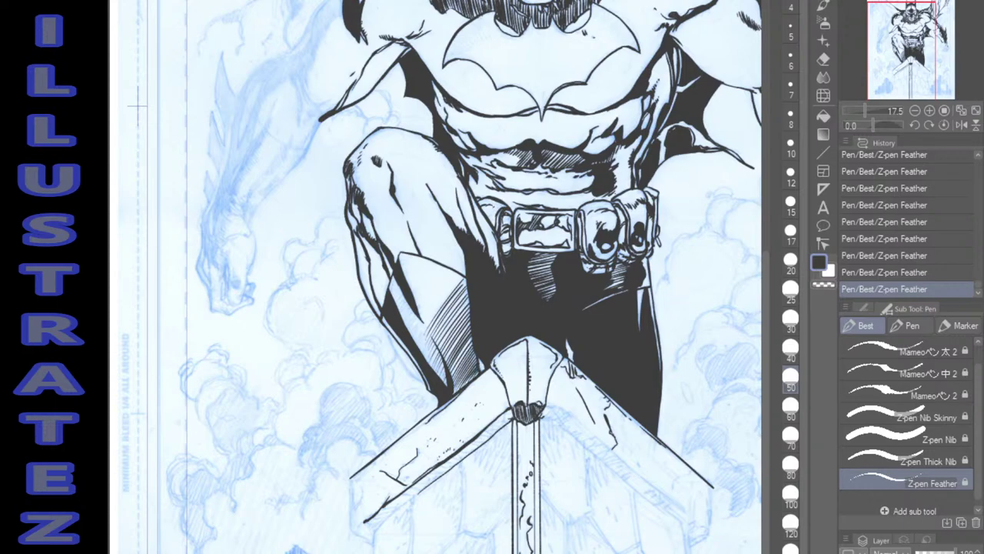
Hatch the boot's front panel with fine diagonal strokes beside the black shadow, working downward from the boot top.
{"action": "mouse_move", "coordinate": [395, 277]}
{"action": "left_mouse_down"}
{"action": "mouse_move", "coordinate": [389, 292]}
{"action": "mouse_move", "coordinate": [406, 330]}
{"action": "left_mouse_up"}
{"action": "left_click_drag", "start_coordinate": [418, 316], "coordinate": [410, 334]}
{"action": "left_click_drag", "start_coordinate": [421, 322], "coordinate": [414, 343]}
{"action": "left_click_drag", "start_coordinate": [427, 324], "coordinate": [420, 348]}
{"action": "left_click_drag", "start_coordinate": [432, 331], "coordinate": [422, 351]}
{"action": "left_click_drag", "start_coordinate": [434, 335], "coordinate": [423, 353]}
Undo the last four hatching strokes on the boot and restore them.
{"action": "key", "text": "ctrl+z"}
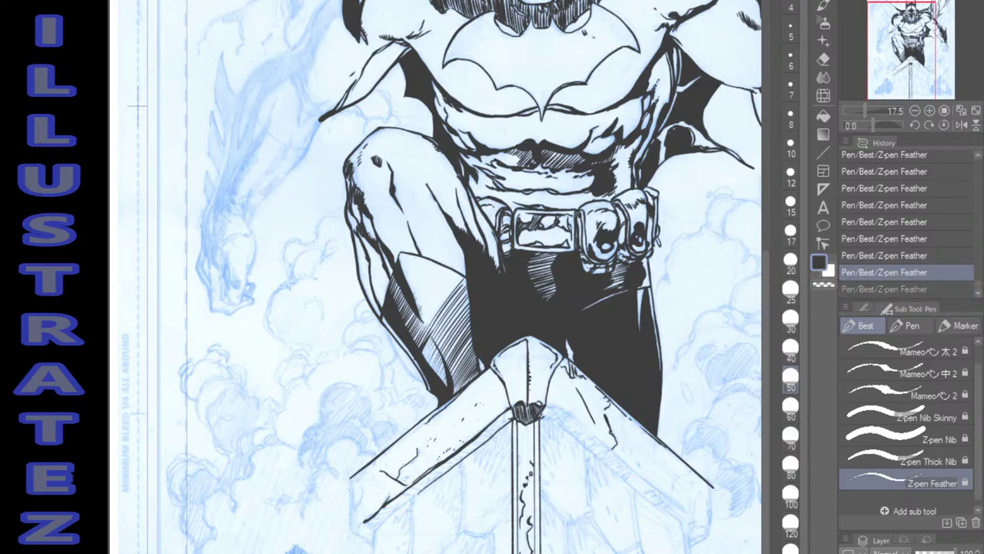
{"action": "key", "text": "ctrl+z"}
{"action": "key", "text": "ctrl+z"}
{"action": "key", "text": "ctrl+z"}
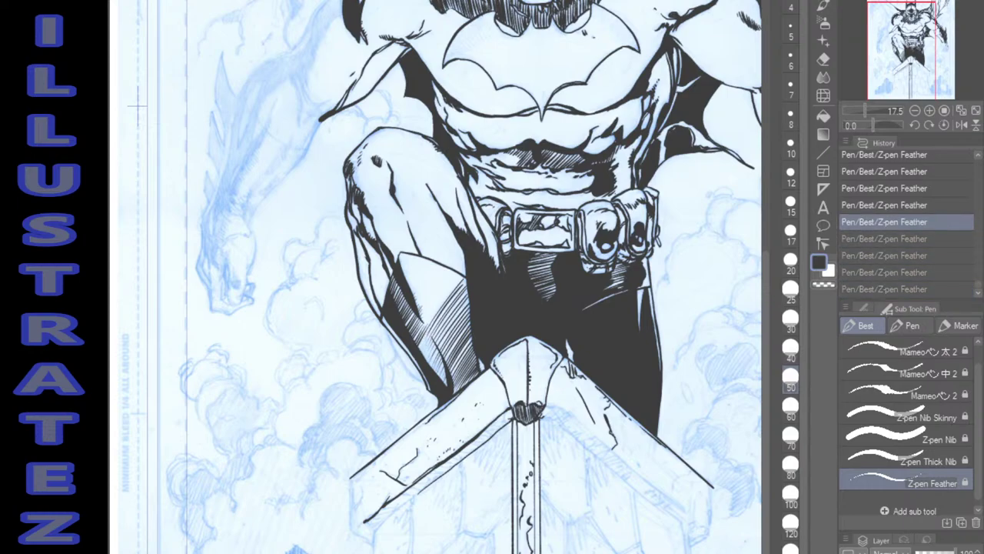
{"action": "key", "text": "ctrl+y"}
{"action": "key", "text": "ctrl+y"}
{"action": "key", "text": "ctrl+y"}
{"action": "key", "text": "ctrl+y"}
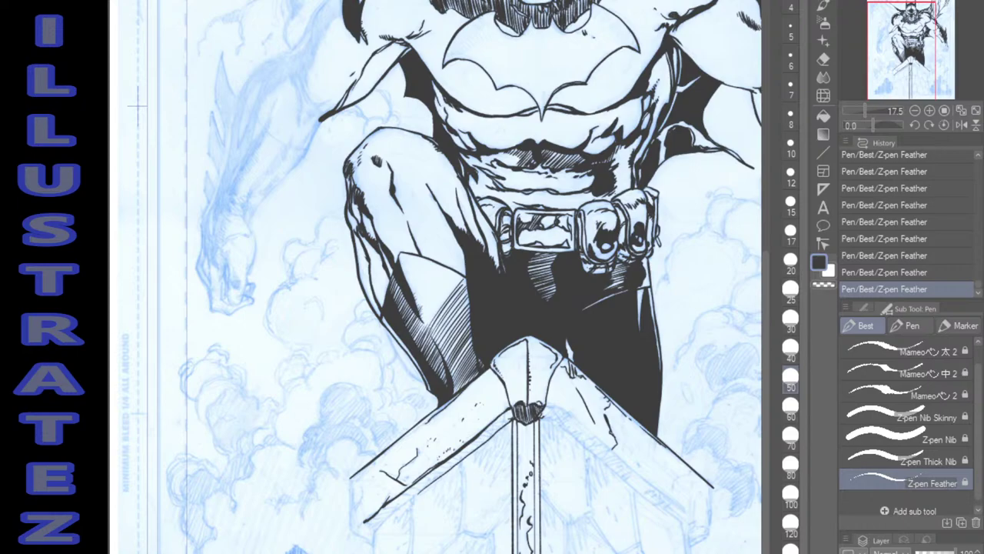
Add fine touch-up strokes to the hatching on the boot's front panel and undo the last one.
{"action": "mouse_move", "coordinate": [420, 319]}
{"action": "left_mouse_down"}
{"action": "mouse_move", "coordinate": [413, 339]}
{"action": "mouse_move", "coordinate": [419, 331]}
{"action": "left_mouse_up"}
{"action": "left_click_drag", "start_coordinate": [421, 332], "coordinate": [415, 341]}
{"action": "key", "text": "ctrl+z"}
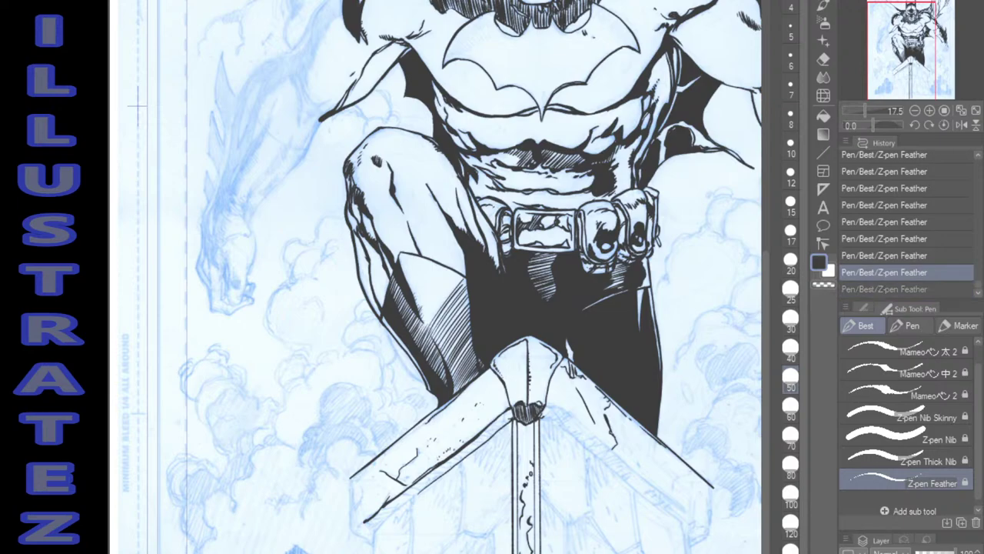
Restore the last undone hatching stroke on the boot.
{"action": "key", "text": "ctrl+y"}
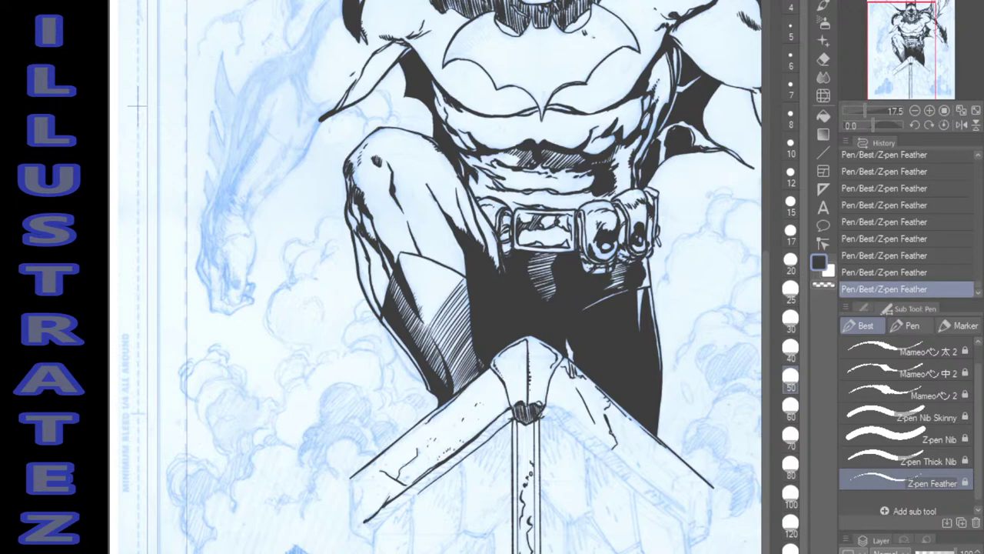
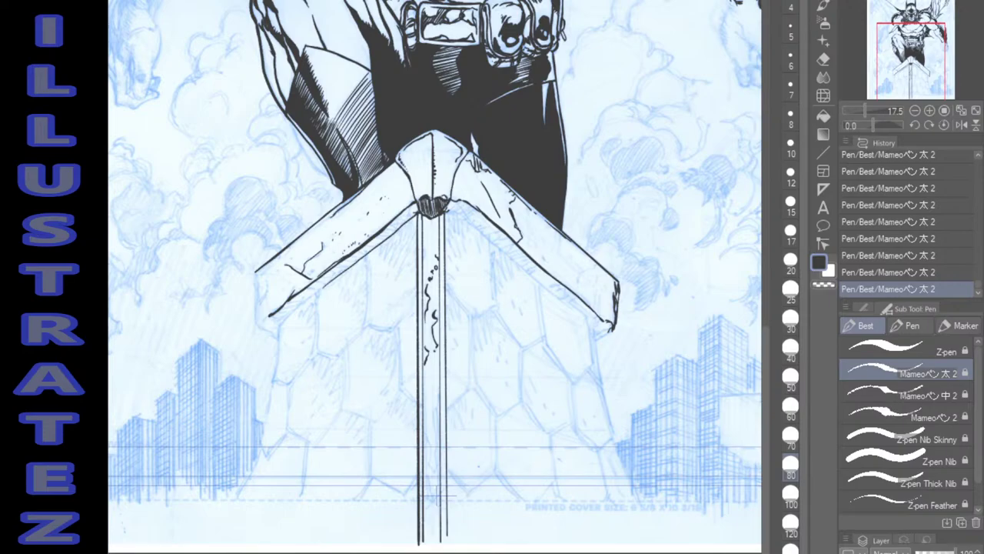
Ink cracks and speckles on the right arm of the stone ledge and its end face with Mameoペン 太 2.
{"action": "mouse_move", "coordinate": [616, 284]}
{"action": "left_mouse_down"}
{"action": "mouse_move", "coordinate": [598, 308]}
{"action": "mouse_move", "coordinate": [580, 286]}
{"action": "left_mouse_up"}
{"action": "left_click_drag", "start_coordinate": [559, 252], "coordinate": [583, 273]}
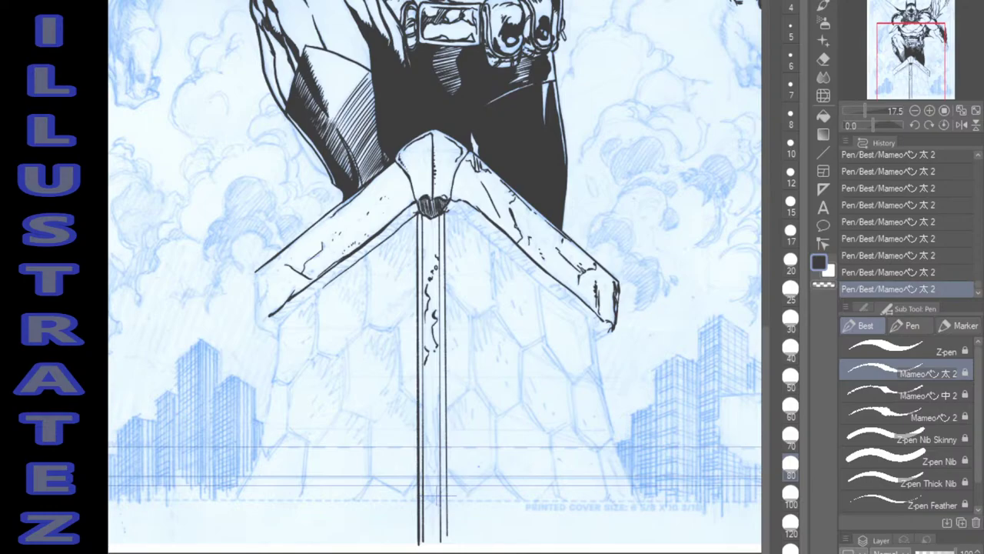
{"action": "mouse_move", "coordinate": [529, 233]}
{"action": "left_mouse_down"}
{"action": "mouse_move", "coordinate": [536, 243]}
{"action": "mouse_move", "coordinate": [529, 223]}
{"action": "left_mouse_up"}
Outline the underside of the ledge's right arm and both outer edges of the shingled wall down to the base.
{"action": "mouse_move", "coordinate": [464, 219]}
{"action": "left_mouse_down"}
{"action": "mouse_move", "coordinate": [591, 324]}
{"action": "mouse_move", "coordinate": [634, 496]}
{"action": "left_mouse_up"}
{"action": "mouse_move", "coordinate": [611, 332]}
{"action": "left_mouse_down"}
{"action": "mouse_move", "coordinate": [596, 341]}
{"action": "mouse_move", "coordinate": [604, 398]}
{"action": "mouse_move", "coordinate": [632, 489]}
{"action": "left_mouse_up"}
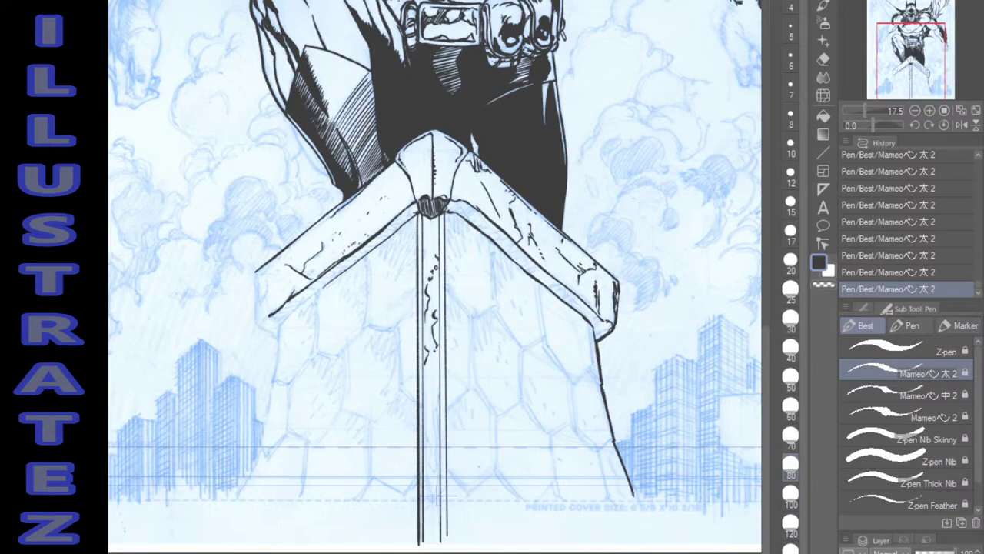
{"action": "mouse_move", "coordinate": [278, 328]}
{"action": "left_mouse_down"}
{"action": "mouse_move", "coordinate": [267, 420]}
{"action": "mouse_move", "coordinate": [236, 499]}
{"action": "left_mouse_up"}
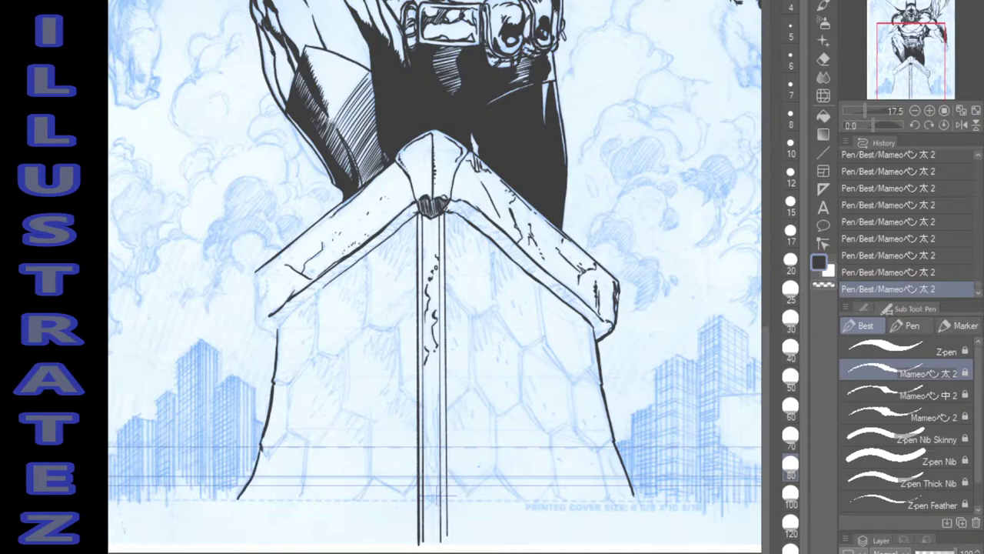
Outline the end face and underside of the ledge's left arm.
{"action": "left_click_drag", "start_coordinate": [274, 334], "coordinate": [260, 326]}
{"action": "left_click_drag", "start_coordinate": [255, 271], "coordinate": [255, 320]}
{"action": "left_click_drag", "start_coordinate": [281, 323], "coordinate": [340, 275]}
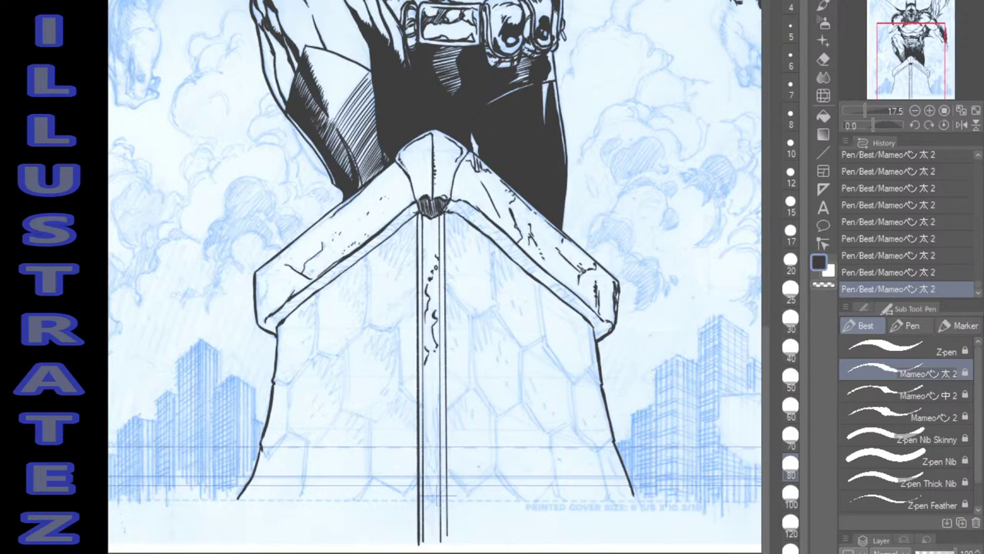
Ink cracks and chips along the narrow central post below the ledge.
{"action": "left_click_drag", "start_coordinate": [426, 258], "coordinate": [423, 244]}
{"action": "mouse_move", "coordinate": [434, 408]}
{"action": "left_mouse_down"}
{"action": "mouse_move", "coordinate": [438, 456]}
{"action": "mouse_move", "coordinate": [436, 424]}
{"action": "left_mouse_up"}
{"action": "left_click_drag", "start_coordinate": [440, 295], "coordinate": [440, 339]}
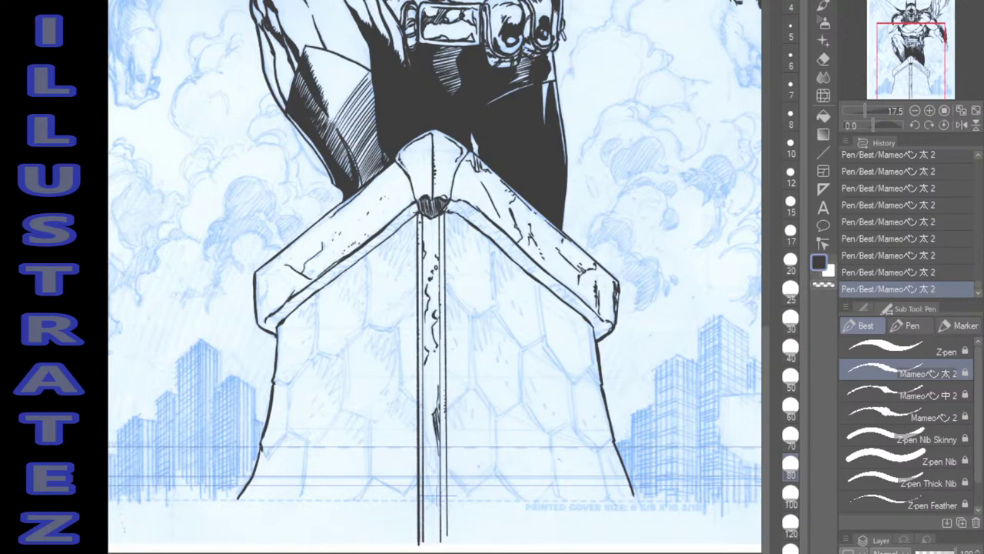
{"action": "key", "text": "ctrl+z"}
{"action": "key", "text": "ctrl+y"}
Outline the upper shingles on the wall left of the central post, directly under the ledge.
{"action": "left_click_drag", "start_coordinate": [366, 255], "coordinate": [366, 326]}
{"action": "mouse_move", "coordinate": [315, 293]}
{"action": "left_mouse_down"}
{"action": "mouse_move", "coordinate": [314, 352]}
{"action": "mouse_move", "coordinate": [275, 389]}
{"action": "left_mouse_up"}
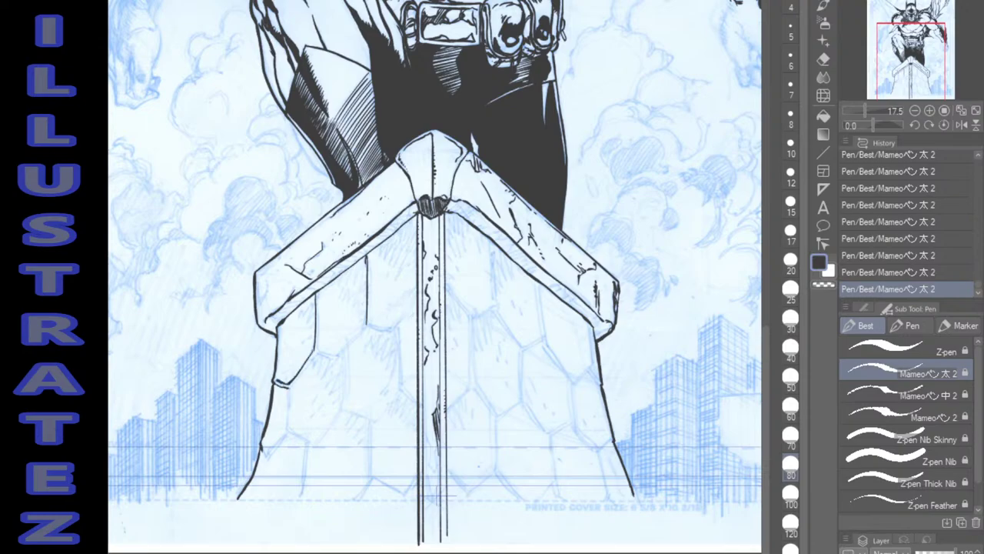
{"action": "mouse_move", "coordinate": [314, 354]}
{"action": "left_mouse_down"}
{"action": "mouse_move", "coordinate": [290, 392]}
{"action": "mouse_move", "coordinate": [288, 432]}
{"action": "left_mouse_up"}
{"action": "mouse_move", "coordinate": [318, 292]}
{"action": "left_mouse_down"}
{"action": "mouse_move", "coordinate": [318, 352]}
{"action": "mouse_move", "coordinate": [341, 358]}
{"action": "mouse_move", "coordinate": [360, 344]}
{"action": "mouse_move", "coordinate": [363, 257]}
{"action": "left_mouse_up"}
{"action": "mouse_move", "coordinate": [366, 329]}
{"action": "left_mouse_down"}
{"action": "mouse_move", "coordinate": [394, 327]}
{"action": "mouse_move", "coordinate": [417, 304]}
{"action": "mouse_move", "coordinate": [401, 324]}
{"action": "mouse_move", "coordinate": [415, 311]}
{"action": "mouse_move", "coordinate": [401, 367]}
{"action": "mouse_move", "coordinate": [415, 406]}
{"action": "left_mouse_up"}
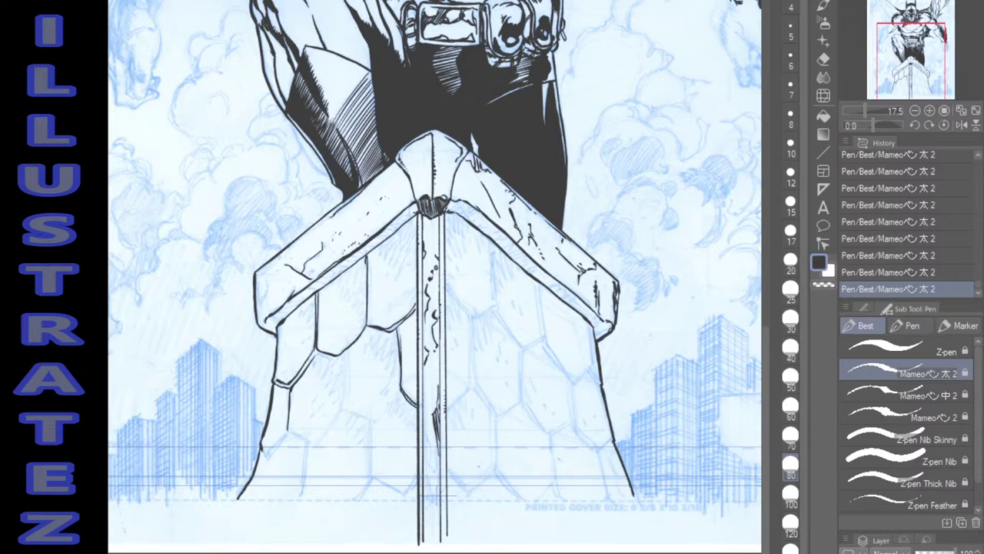
Outline the middle and bottom shingles left of the central post and double their lower edges.
{"action": "left_click_drag", "start_coordinate": [398, 326], "coordinate": [398, 343]}
{"action": "left_click_drag", "start_coordinate": [400, 389], "coordinate": [374, 422]}
{"action": "mouse_move", "coordinate": [341, 360]}
{"action": "left_mouse_down"}
{"action": "mouse_move", "coordinate": [343, 406]}
{"action": "mouse_move", "coordinate": [373, 423]}
{"action": "mouse_move", "coordinate": [305, 440]}
{"action": "mouse_move", "coordinate": [314, 445]}
{"action": "mouse_move", "coordinate": [275, 445]}
{"action": "mouse_move", "coordinate": [262, 459]}
{"action": "mouse_move", "coordinate": [284, 437]}
{"action": "mouse_move", "coordinate": [329, 433]}
{"action": "mouse_move", "coordinate": [341, 416]}
{"action": "mouse_move", "coordinate": [372, 476]}
{"action": "left_mouse_up"}
{"action": "left_click_drag", "start_coordinate": [370, 422], "coordinate": [371, 482]}
{"action": "left_click_drag", "start_coordinate": [308, 444], "coordinate": [302, 502]}
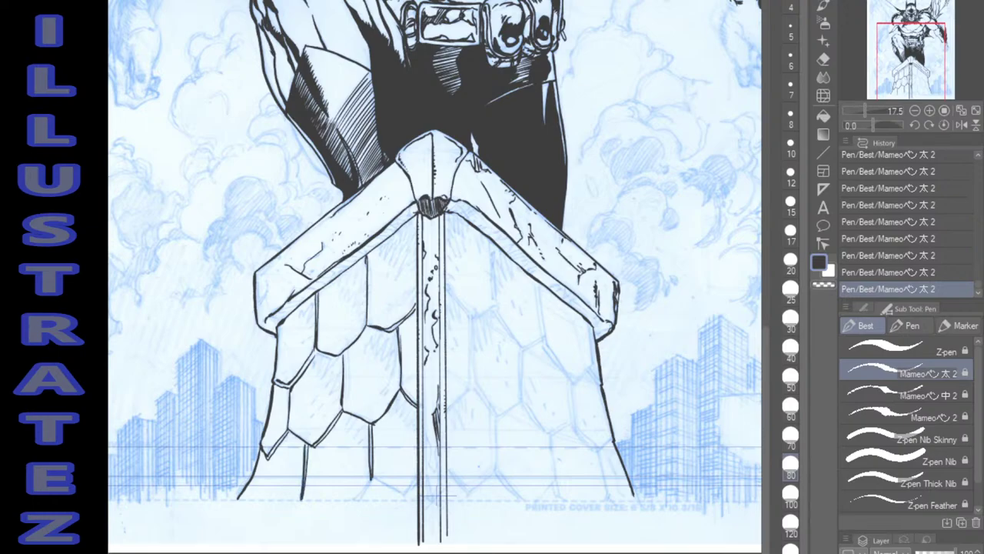
{"action": "mouse_move", "coordinate": [323, 354]}
{"action": "left_mouse_down"}
{"action": "mouse_move", "coordinate": [338, 357]}
{"action": "mouse_move", "coordinate": [366, 331]}
{"action": "left_mouse_up"}
{"action": "left_click_drag", "start_coordinate": [375, 426], "coordinate": [399, 397]}
{"action": "mouse_move", "coordinate": [374, 478]}
{"action": "left_mouse_down"}
{"action": "mouse_move", "coordinate": [405, 495]}
{"action": "mouse_move", "coordinate": [415, 489]}
{"action": "mouse_move", "coordinate": [370, 482]}
{"action": "mouse_move", "coordinate": [360, 494]}
{"action": "mouse_move", "coordinate": [373, 480]}
{"action": "left_mouse_up"}
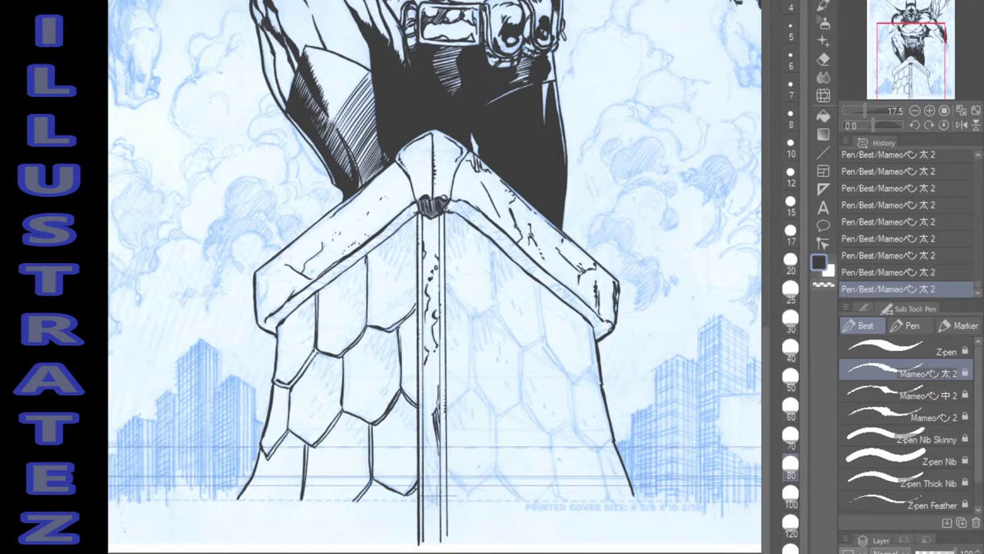
Outline the top row of shingles right of the central post, from the post to the wall's outer edge.
{"action": "mouse_move", "coordinate": [449, 286]}
{"action": "left_mouse_down"}
{"action": "mouse_move", "coordinate": [474, 317]}
{"action": "mouse_move", "coordinate": [493, 304]}
{"action": "left_mouse_up"}
{"action": "mouse_move", "coordinate": [494, 244]}
{"action": "left_mouse_down"}
{"action": "mouse_move", "coordinate": [494, 299]}
{"action": "mouse_move", "coordinate": [517, 343]}
{"action": "left_mouse_up"}
{"action": "left_click_drag", "start_coordinate": [493, 310], "coordinate": [520, 347]}
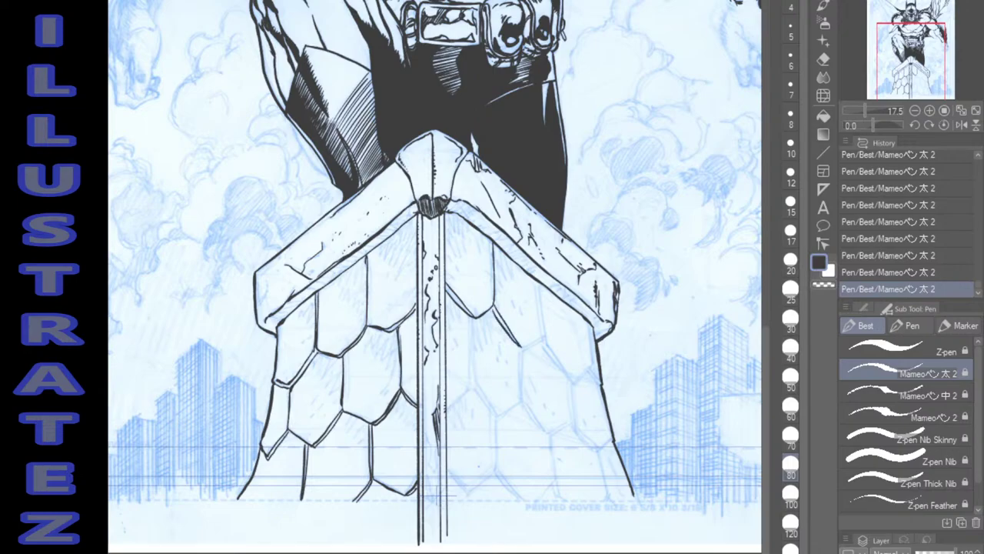
{"action": "mouse_move", "coordinate": [540, 282]}
{"action": "left_mouse_down"}
{"action": "mouse_move", "coordinate": [547, 346]}
{"action": "mouse_move", "coordinate": [576, 384]}
{"action": "left_mouse_up"}
{"action": "left_click_drag", "start_coordinate": [548, 353], "coordinate": [577, 387]}
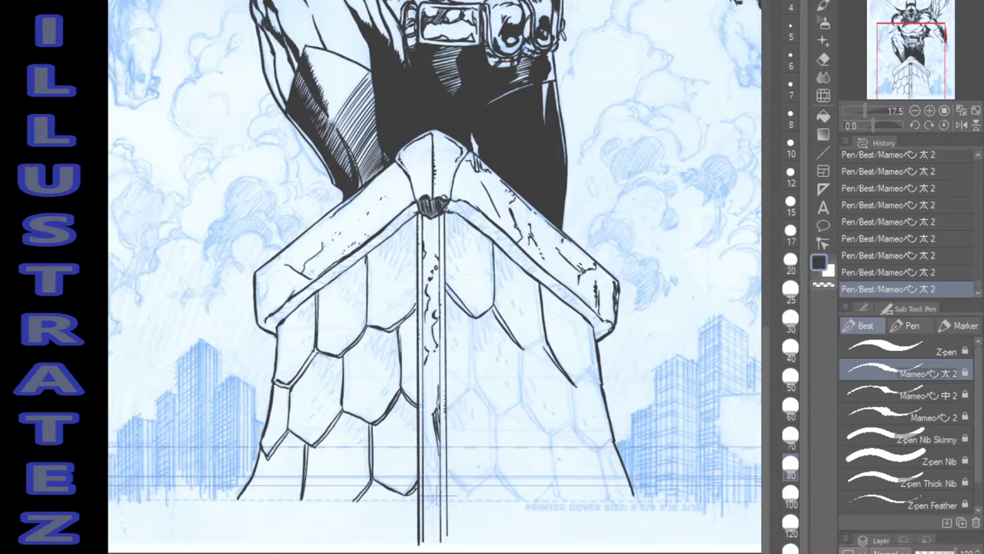
{"action": "left_click_drag", "start_coordinate": [588, 329], "coordinate": [589, 383]}
{"action": "left_click_drag", "start_coordinate": [524, 348], "coordinate": [545, 340]}
{"action": "left_click_drag", "start_coordinate": [495, 293], "coordinate": [497, 304]}
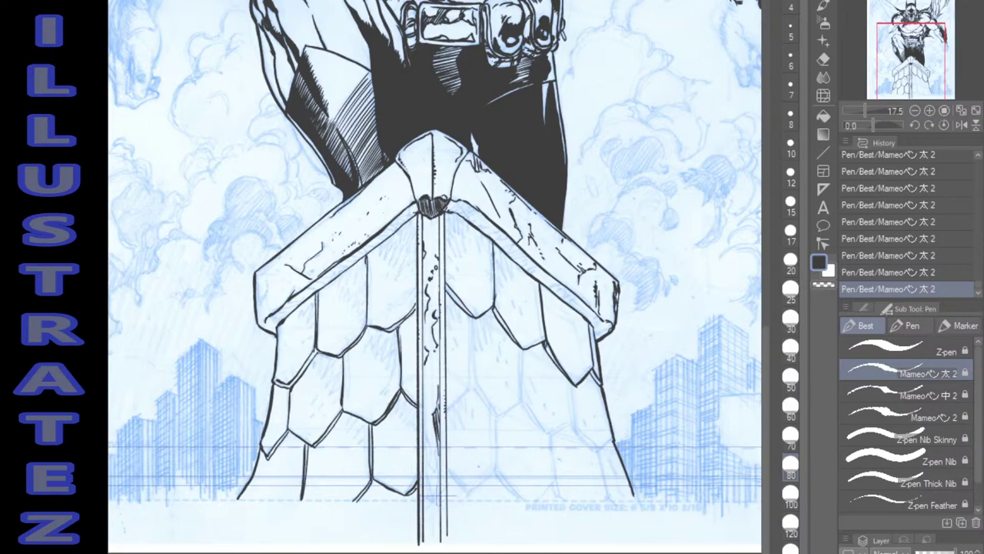
Outline the second-row shingle right of the central post and ink cracks down the post's lower part.
{"action": "mouse_move", "coordinate": [493, 247]}
{"action": "left_mouse_down"}
{"action": "mouse_move", "coordinate": [496, 295]}
{"action": "mouse_move", "coordinate": [469, 391]}
{"action": "left_mouse_up"}
{"action": "mouse_move", "coordinate": [473, 320]}
{"action": "left_mouse_down"}
{"action": "mouse_move", "coordinate": [469, 390]}
{"action": "mouse_move", "coordinate": [447, 410]}
{"action": "mouse_move", "coordinate": [430, 499]}
{"action": "left_mouse_up"}
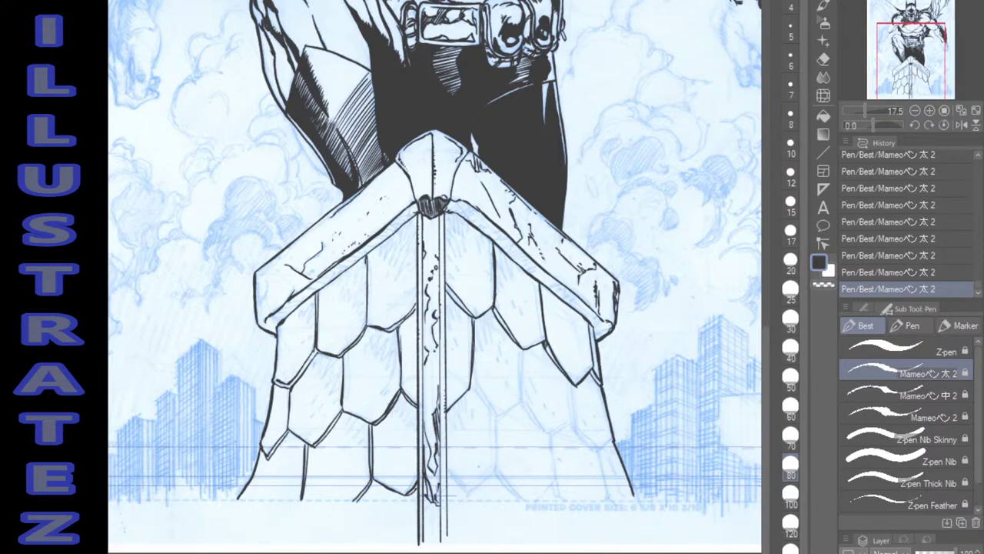
{"action": "left_click_drag", "start_coordinate": [426, 435], "coordinate": [425, 409]}
Hatch the ledge's underside with short strokes on both sides of the dark centre joint.
{"action": "left_click_drag", "start_coordinate": [427, 221], "coordinate": [434, 224]}
{"action": "left_click_drag", "start_coordinate": [457, 202], "coordinate": [454, 209]}
{"action": "mouse_move", "coordinate": [458, 205]}
{"action": "left_mouse_down"}
{"action": "mouse_move", "coordinate": [450, 211]}
{"action": "mouse_move", "coordinate": [463, 209]}
{"action": "mouse_move", "coordinate": [483, 220]}
{"action": "mouse_move", "coordinate": [452, 208]}
{"action": "mouse_move", "coordinate": [486, 228]}
{"action": "left_mouse_up"}
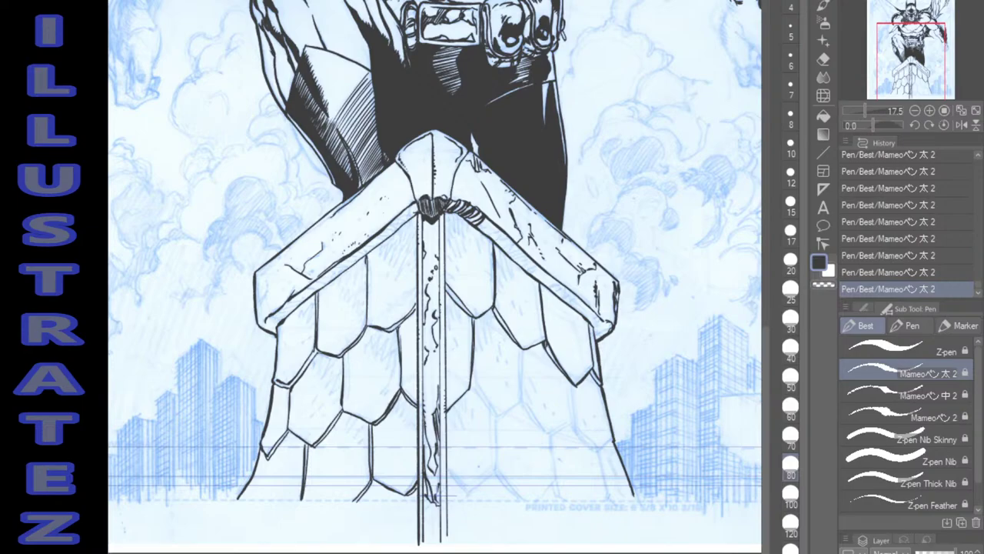
{"action": "mouse_move", "coordinate": [408, 215]}
{"action": "left_mouse_down"}
{"action": "mouse_move", "coordinate": [417, 204]}
{"action": "mouse_move", "coordinate": [405, 217]}
{"action": "left_mouse_up"}
{"action": "key", "text": "ctrl+z"}
{"action": "key", "text": "ctrl+y"}
{"action": "mouse_move", "coordinate": [389, 227]}
{"action": "left_mouse_down"}
{"action": "mouse_move", "coordinate": [399, 232]}
{"action": "mouse_move", "coordinate": [388, 231]}
{"action": "left_mouse_up"}
Hatch the underside of the ledge's right arm out to its end with the canvas rotated.
{"action": "key", "text": "shift+space"}
{"action": "mouse_move", "coordinate": [654, 323]}
{"action": "left_mouse_down"}
{"action": "mouse_move", "coordinate": [634, 264]}
{"action": "mouse_move", "coordinate": [539, 165]}
{"action": "left_mouse_up"}
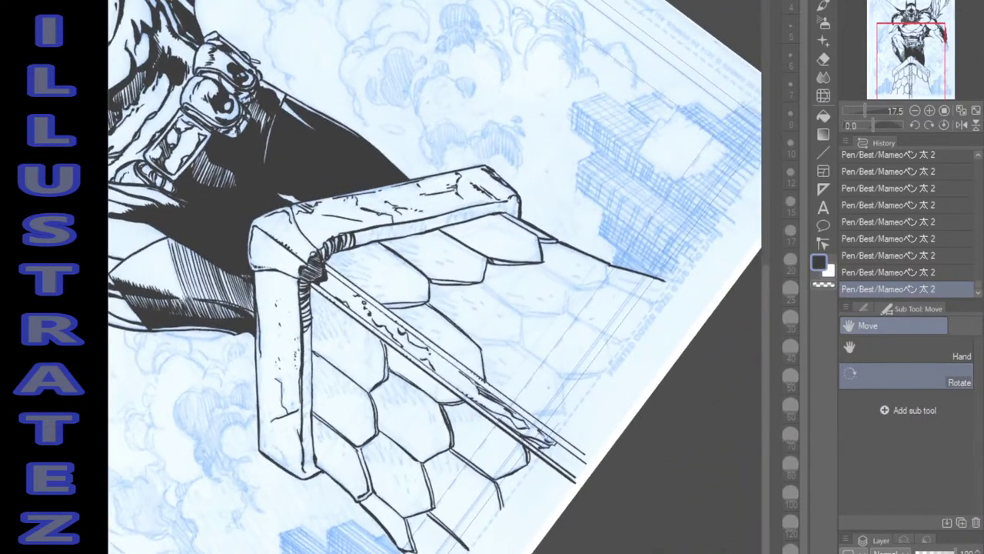
{"action": "left_click_drag", "start_coordinate": [356, 246], "coordinate": [364, 232]}
{"action": "mouse_move", "coordinate": [361, 243]}
{"action": "left_mouse_down"}
{"action": "mouse_move", "coordinate": [367, 232]}
{"action": "mouse_move", "coordinate": [411, 222]}
{"action": "left_mouse_up"}
{"action": "left_click_drag", "start_coordinate": [412, 230], "coordinate": [416, 224]}
{"action": "mouse_move", "coordinate": [416, 232]}
{"action": "left_mouse_down"}
{"action": "mouse_move", "coordinate": [420, 221]}
{"action": "mouse_move", "coordinate": [466, 213]}
{"action": "left_mouse_up"}
{"action": "mouse_move", "coordinate": [463, 214]}
{"action": "left_mouse_down"}
{"action": "mouse_move", "coordinate": [515, 197]}
{"action": "mouse_move", "coordinate": [482, 205]}
{"action": "left_mouse_up"}
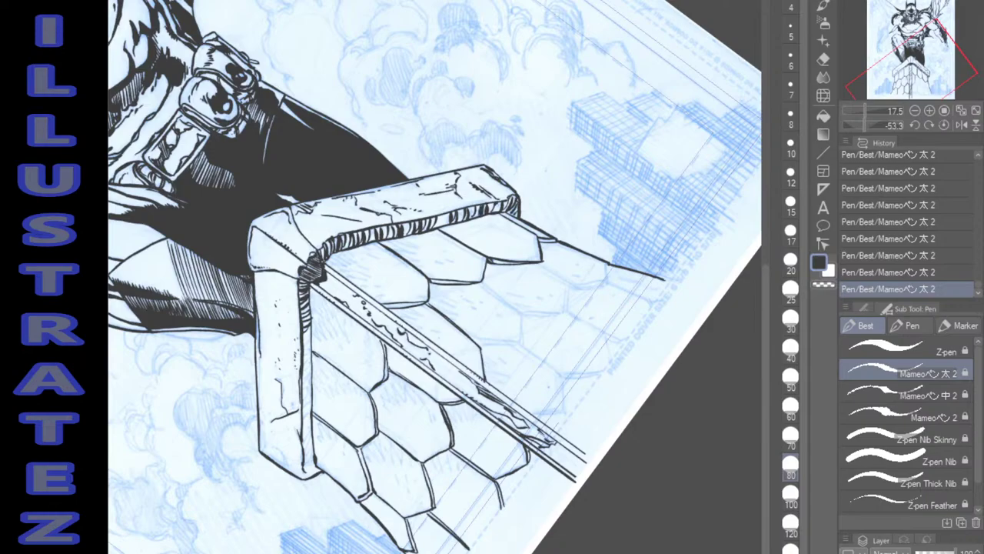
Hatch the underside of the ledge's left arm out to its end with the canvas rotated the opposite way.
{"action": "mouse_move", "coordinate": [434, 227]}
{"action": "left_mouse_down"}
{"action": "mouse_move", "coordinate": [478, 213]}
{"action": "mouse_move", "coordinate": [494, 219]}
{"action": "mouse_move", "coordinate": [410, 498]}
{"action": "mouse_move", "coordinate": [504, 484]}
{"action": "left_mouse_up"}
{"action": "key", "text": "r"}
{"action": "key", "text": "p"}
{"action": "mouse_move", "coordinate": [545, 282]}
{"action": "left_mouse_down"}
{"action": "mouse_move", "coordinate": [542, 291]}
{"action": "mouse_move", "coordinate": [524, 266]}
{"action": "left_mouse_up"}
{"action": "left_click_drag", "start_coordinate": [525, 271], "coordinate": [518, 255]}
{"action": "left_click_drag", "start_coordinate": [516, 262], "coordinate": [512, 248]}
{"action": "left_click_drag", "start_coordinate": [516, 260], "coordinate": [447, 186]}
{"action": "mouse_move", "coordinate": [455, 198]}
{"action": "left_mouse_down"}
{"action": "mouse_move", "coordinate": [450, 187]}
{"action": "mouse_move", "coordinate": [474, 209]}
{"action": "left_mouse_up"}
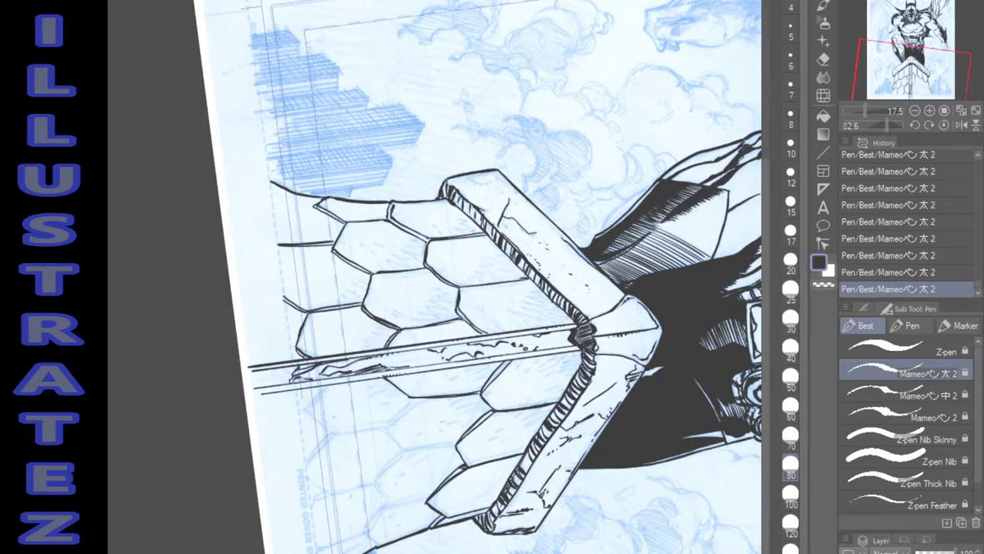
Darken the hatching under the ledge and add speckles and worn marks to both stone arms.
{"action": "key", "text": "r"}
{"action": "left_click_drag", "start_coordinate": [475, 216], "coordinate": [293, 389]}
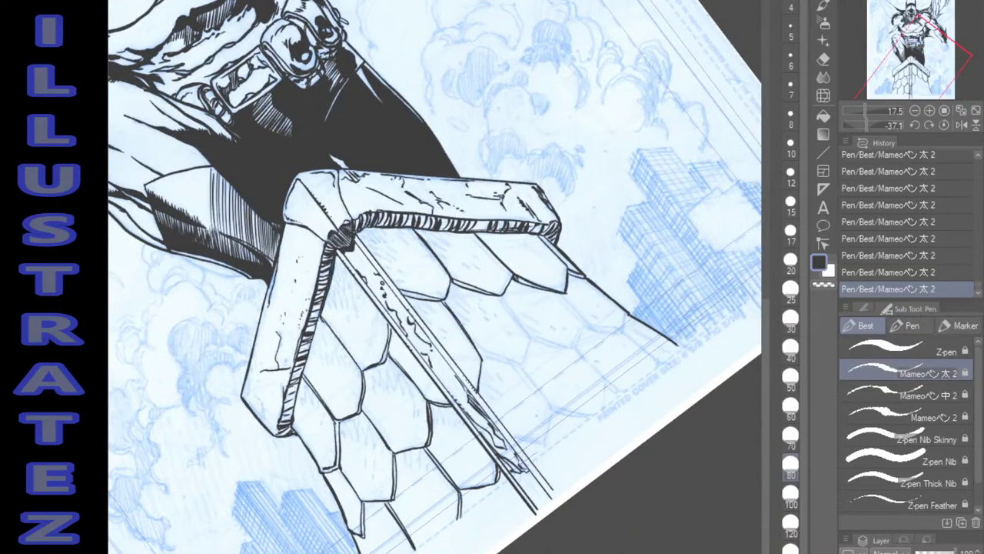
{"action": "left_click_drag", "start_coordinate": [320, 316], "coordinate": [293, 423]}
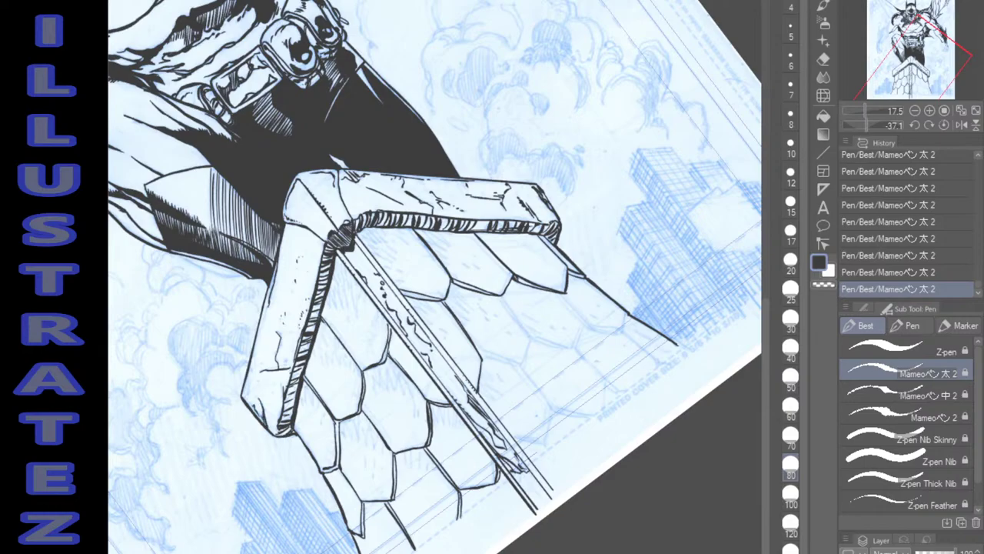
{"action": "left_click_drag", "start_coordinate": [255, 359], "coordinate": [245, 399]}
{"action": "left_click_drag", "start_coordinate": [257, 343], "coordinate": [252, 360]}
{"action": "key", "text": "r"}
{"action": "mouse_move", "coordinate": [342, 235]}
{"action": "left_mouse_down"}
{"action": "mouse_move", "coordinate": [549, 257]}
{"action": "mouse_move", "coordinate": [571, 304]}
{"action": "mouse_move", "coordinate": [554, 424]}
{"action": "left_mouse_up"}
{"action": "key", "text": "p"}
{"action": "left_click_drag", "start_coordinate": [556, 422], "coordinate": [546, 480]}
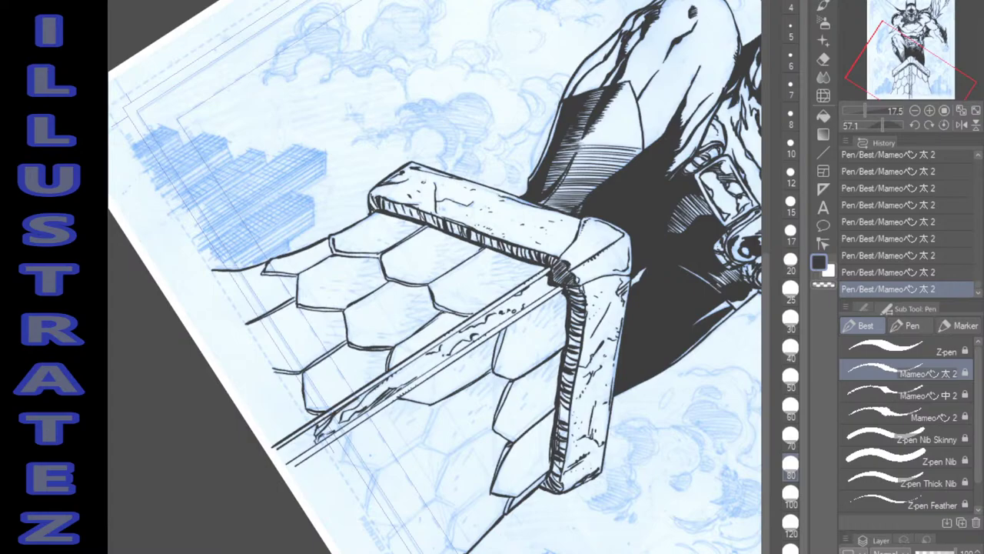
Turn the canvas nearly upright and hatch shadows on the top-row shingles right of the central post.
{"action": "mouse_move", "coordinate": [490, 250]}
{"action": "left_mouse_down"}
{"action": "mouse_move", "coordinate": [523, 263]}
{"action": "mouse_move", "coordinate": [499, 214]}
{"action": "mouse_move", "coordinate": [468, 194]}
{"action": "mouse_move", "coordinate": [451, 232]}
{"action": "mouse_move", "coordinate": [457, 225]}
{"action": "left_mouse_up"}
{"action": "key", "text": "shift+space"}
{"action": "left_click_drag", "start_coordinate": [460, 227], "coordinate": [457, 255]}
{"action": "left_click_drag", "start_coordinate": [444, 227], "coordinate": [453, 259]}
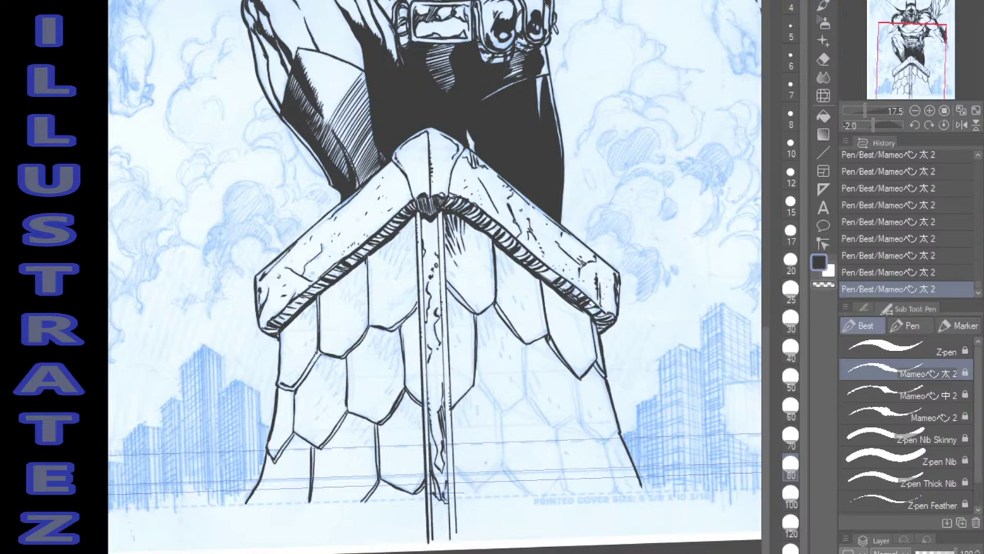
{"action": "mouse_move", "coordinate": [473, 229]}
{"action": "left_mouse_down"}
{"action": "mouse_move", "coordinate": [479, 247]}
{"action": "mouse_move", "coordinate": [470, 235]}
{"action": "left_mouse_up"}
{"action": "left_click_drag", "start_coordinate": [448, 215], "coordinate": [451, 224]}
{"action": "mouse_move", "coordinate": [500, 269]}
{"action": "left_mouse_down"}
{"action": "mouse_move", "coordinate": [504, 284]}
{"action": "mouse_move", "coordinate": [507, 273]}
{"action": "left_mouse_up"}
{"action": "mouse_move", "coordinate": [502, 253]}
{"action": "left_mouse_down"}
{"action": "mouse_move", "coordinate": [510, 268]}
{"action": "mouse_move", "coordinate": [498, 253]}
{"action": "left_mouse_up"}
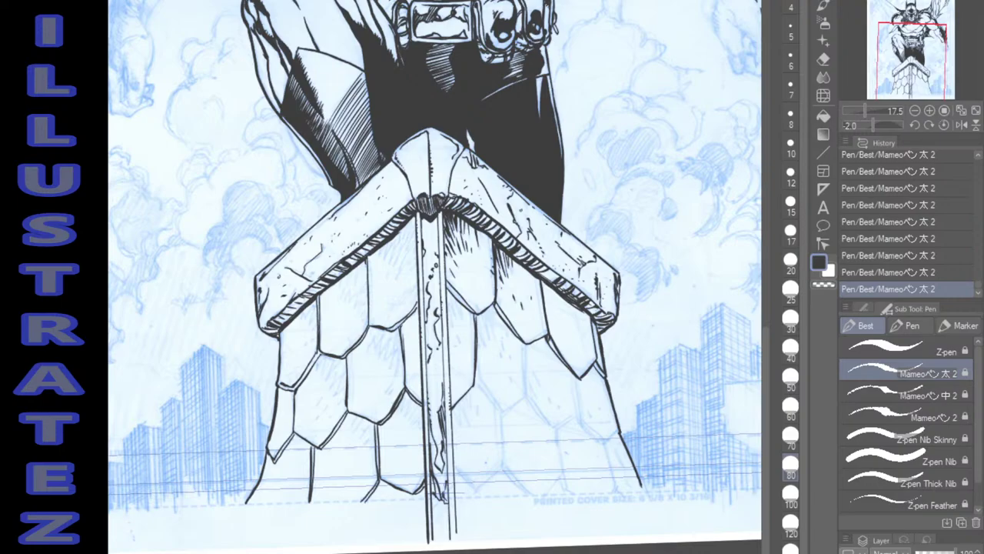
{"action": "mouse_move", "coordinate": [545, 290]}
{"action": "left_mouse_down"}
{"action": "mouse_move", "coordinate": [550, 305]}
{"action": "mouse_move", "coordinate": [556, 297]}
{"action": "mouse_move", "coordinate": [551, 320]}
{"action": "left_mouse_up"}
Hatch shadows under the ledge on the top-row shingles left of the central post.
{"action": "left_click_drag", "start_coordinate": [394, 264], "coordinate": [402, 242]}
{"action": "mouse_move", "coordinate": [401, 245]}
{"action": "left_mouse_down"}
{"action": "mouse_move", "coordinate": [414, 218]}
{"action": "mouse_move", "coordinate": [416, 241]}
{"action": "left_mouse_up"}
{"action": "mouse_move", "coordinate": [407, 258]}
{"action": "left_mouse_down"}
{"action": "mouse_move", "coordinate": [416, 247]}
{"action": "mouse_move", "coordinate": [419, 256]}
{"action": "left_mouse_up"}
{"action": "left_click_drag", "start_coordinate": [411, 271], "coordinate": [405, 227]}
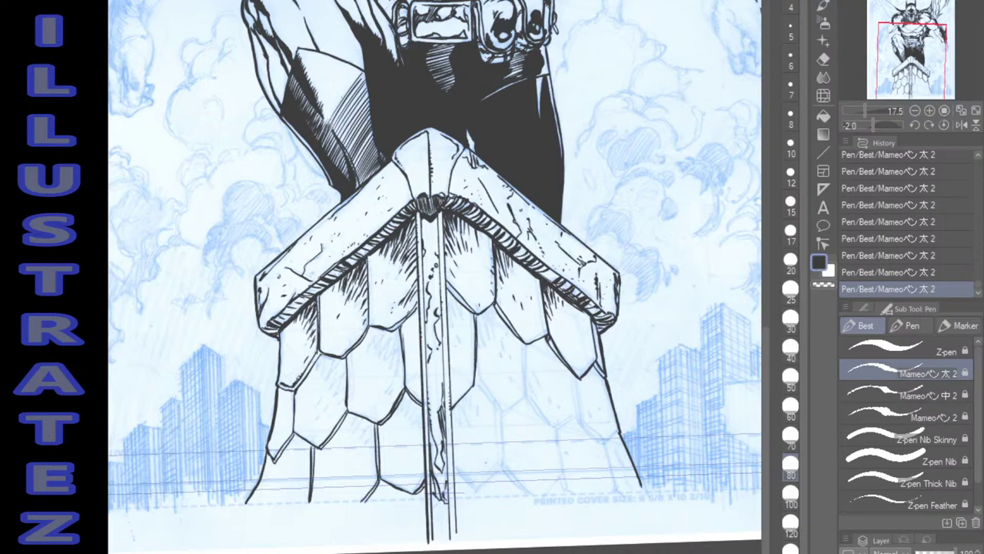
Hatch shadows at the tops of the second-row shingles left of the central post.
{"action": "mouse_move", "coordinate": [397, 331]}
{"action": "left_mouse_down"}
{"action": "mouse_move", "coordinate": [391, 358]}
{"action": "mouse_move", "coordinate": [368, 341]}
{"action": "mouse_move", "coordinate": [390, 365]}
{"action": "left_mouse_up"}
{"action": "left_click_drag", "start_coordinate": [400, 346], "coordinate": [393, 375]}
{"action": "mouse_move", "coordinate": [400, 374]}
{"action": "left_mouse_down"}
{"action": "mouse_move", "coordinate": [389, 394]}
{"action": "mouse_move", "coordinate": [372, 352]}
{"action": "left_mouse_up"}
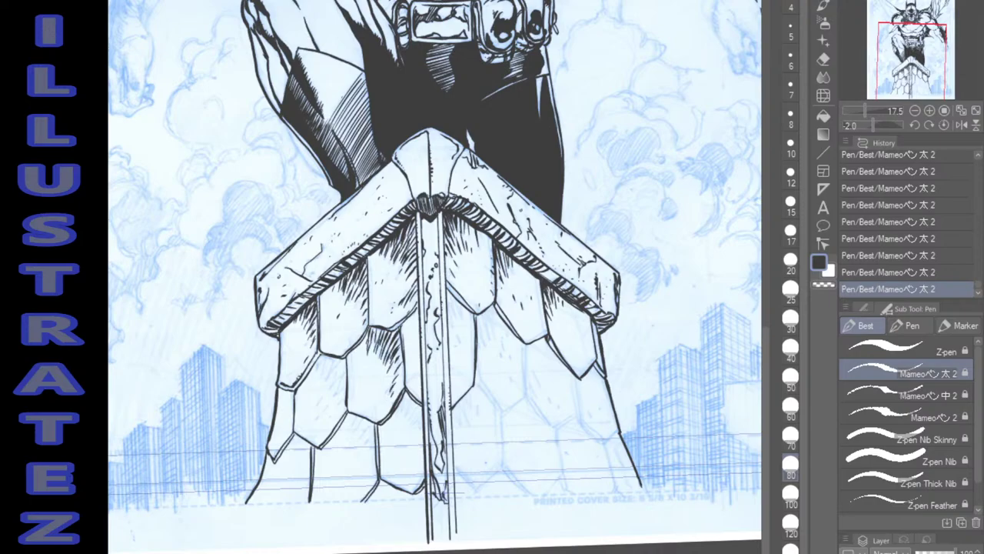
{"action": "mouse_move", "coordinate": [419, 309]}
{"action": "left_mouse_down"}
{"action": "mouse_move", "coordinate": [411, 339]}
{"action": "mouse_move", "coordinate": [406, 330]}
{"action": "left_mouse_up"}
{"action": "mouse_move", "coordinate": [341, 360]}
{"action": "left_mouse_down"}
{"action": "mouse_move", "coordinate": [327, 380]}
{"action": "mouse_move", "coordinate": [340, 381]}
{"action": "mouse_move", "coordinate": [314, 372]}
{"action": "mouse_move", "coordinate": [338, 401]}
{"action": "left_mouse_up"}
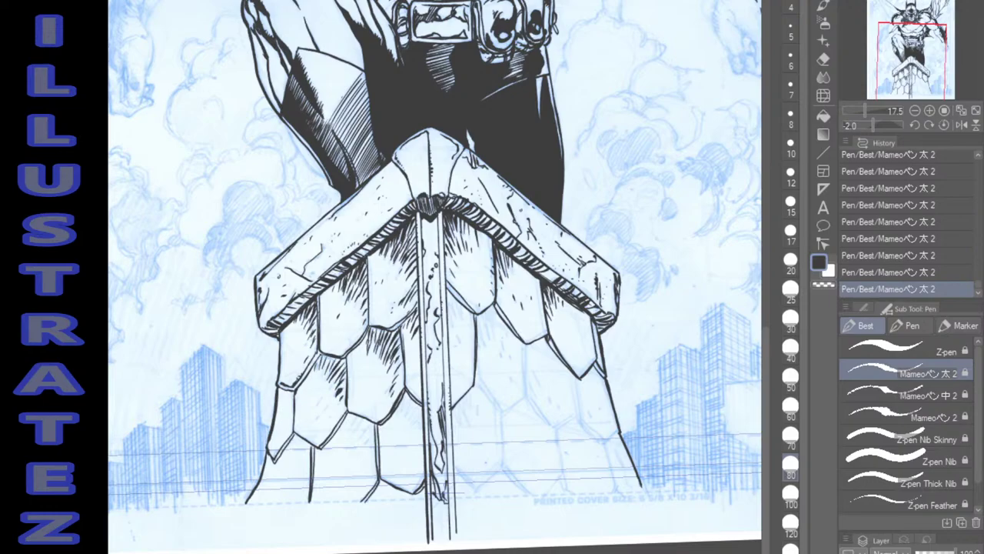
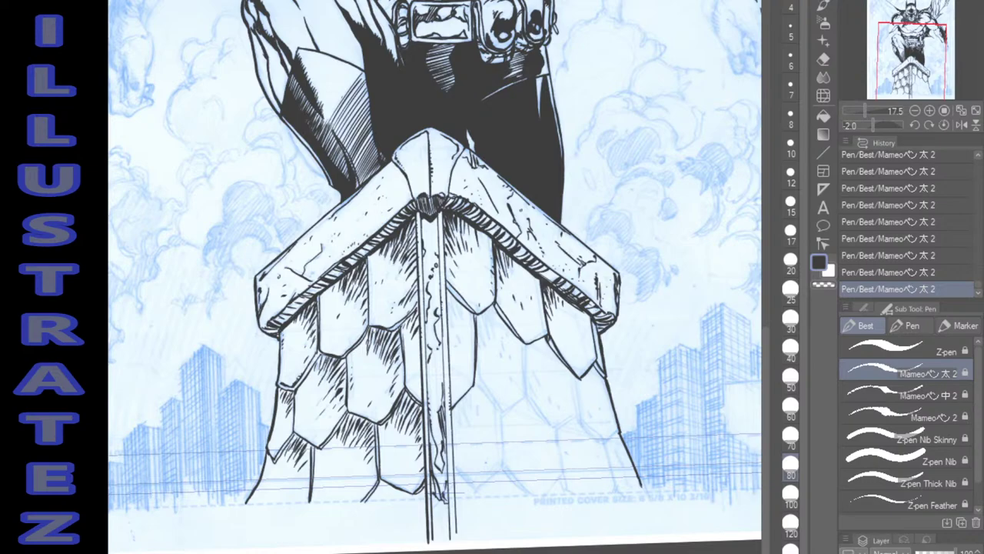
Hatch the bottom-row shingles left of the central post and the second-row shingle just right of it.
{"action": "mouse_move", "coordinate": [309, 436]}
{"action": "left_mouse_down"}
{"action": "mouse_move", "coordinate": [303, 448]}
{"action": "mouse_move", "coordinate": [294, 437]}
{"action": "mouse_move", "coordinate": [310, 462]}
{"action": "left_mouse_up"}
{"action": "mouse_move", "coordinate": [304, 480]}
{"action": "left_mouse_down"}
{"action": "mouse_move", "coordinate": [309, 473]}
{"action": "mouse_move", "coordinate": [285, 452]}
{"action": "left_mouse_up"}
{"action": "left_click_drag", "start_coordinate": [322, 434], "coordinate": [328, 425]}
{"action": "left_click_drag", "start_coordinate": [403, 457], "coordinate": [409, 448]}
{"action": "mouse_move", "coordinate": [448, 303]}
{"action": "left_mouse_down"}
{"action": "mouse_move", "coordinate": [455, 313]}
{"action": "mouse_move", "coordinate": [455, 304]}
{"action": "left_mouse_up"}
{"action": "mouse_move", "coordinate": [459, 304]}
{"action": "left_mouse_down"}
{"action": "mouse_move", "coordinate": [463, 316]}
{"action": "mouse_move", "coordinate": [451, 302]}
{"action": "left_mouse_up"}
{"action": "mouse_move", "coordinate": [448, 307]}
{"action": "left_mouse_down"}
{"action": "mouse_move", "coordinate": [459, 330]}
{"action": "mouse_move", "coordinate": [462, 288]}
{"action": "left_mouse_up"}
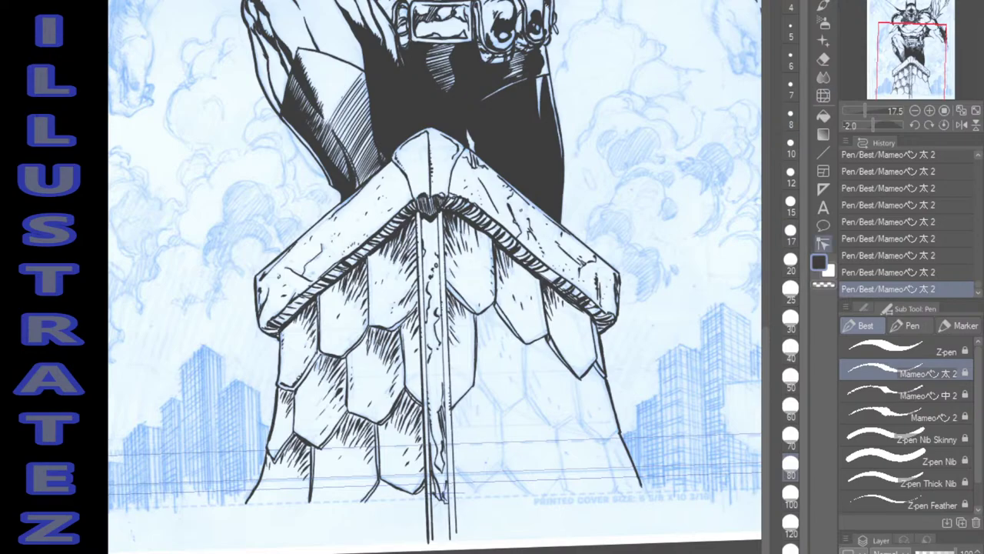
Outline the remaining second-row and bottom-row shingles right of the central post down to the base.
{"action": "mouse_move", "coordinate": [462, 308]}
{"action": "left_mouse_down"}
{"action": "mouse_move", "coordinate": [475, 249]}
{"action": "mouse_move", "coordinate": [438, 297]}
{"action": "mouse_move", "coordinate": [423, 266]}
{"action": "mouse_move", "coordinate": [495, 310]}
{"action": "left_mouse_up"}
{"action": "mouse_move", "coordinate": [467, 271]}
{"action": "left_mouse_down"}
{"action": "mouse_move", "coordinate": [477, 289]}
{"action": "mouse_move", "coordinate": [445, 306]}
{"action": "mouse_move", "coordinate": [506, 304]}
{"action": "mouse_move", "coordinate": [516, 292]}
{"action": "left_mouse_up"}
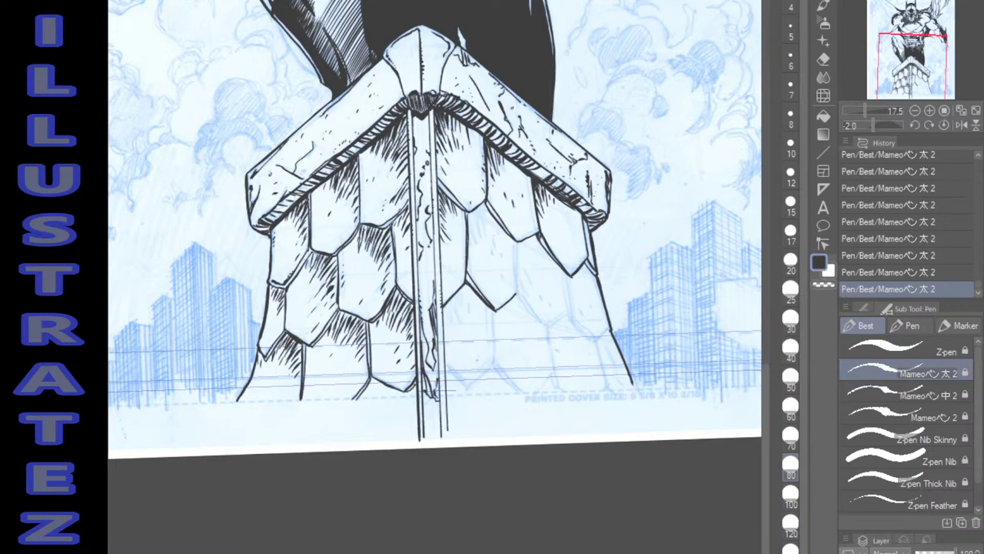
{"action": "left_click_drag", "start_coordinate": [516, 244], "coordinate": [518, 296]}
{"action": "left_click_drag", "start_coordinate": [515, 240], "coordinate": [515, 264]}
{"action": "left_click_drag", "start_coordinate": [550, 327], "coordinate": [566, 315]}
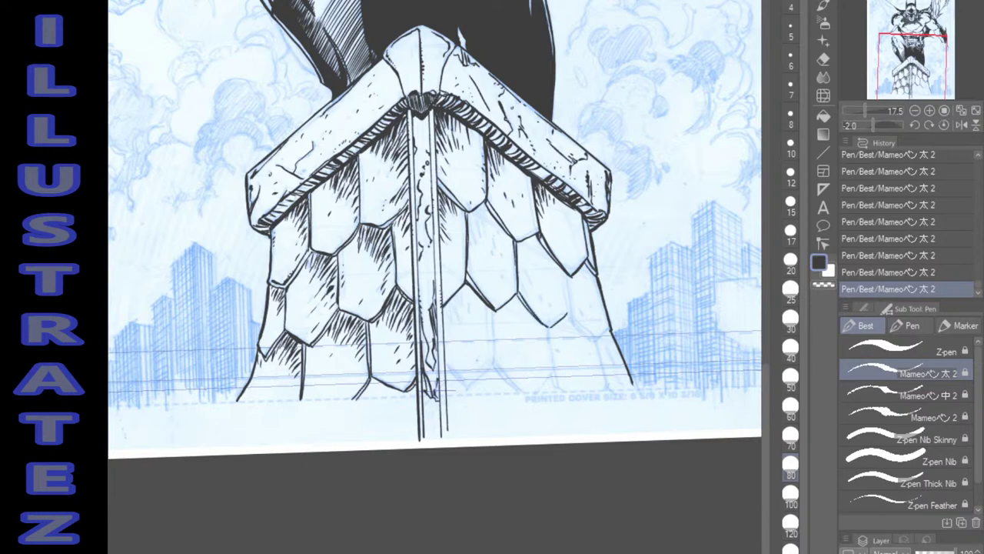
{"action": "mouse_move", "coordinate": [569, 276]}
{"action": "left_mouse_down"}
{"action": "mouse_move", "coordinate": [573, 316]}
{"action": "mouse_move", "coordinate": [597, 340]}
{"action": "mouse_move", "coordinate": [610, 330]}
{"action": "left_mouse_up"}
{"action": "mouse_move", "coordinate": [494, 308]}
{"action": "left_mouse_down"}
{"action": "mouse_move", "coordinate": [495, 366]}
{"action": "mouse_move", "coordinate": [468, 388]}
{"action": "mouse_move", "coordinate": [503, 372]}
{"action": "mouse_move", "coordinate": [529, 397]}
{"action": "mouse_move", "coordinate": [553, 374]}
{"action": "left_mouse_up"}
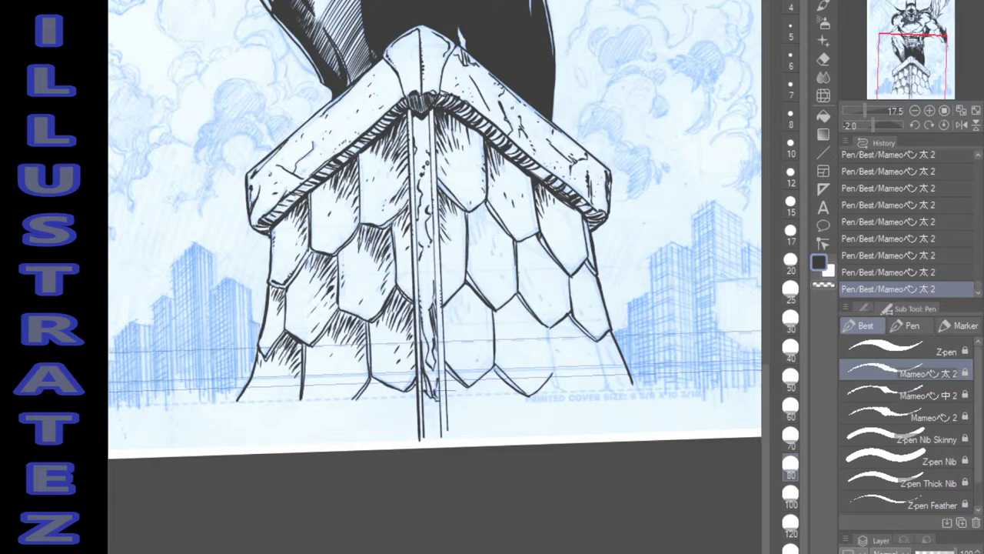
{"action": "mouse_move", "coordinate": [548, 332]}
{"action": "left_mouse_down"}
{"action": "mouse_move", "coordinate": [555, 380]}
{"action": "mouse_move", "coordinate": [574, 398]}
{"action": "left_mouse_up"}
{"action": "left_click_drag", "start_coordinate": [594, 341], "coordinate": [611, 389]}
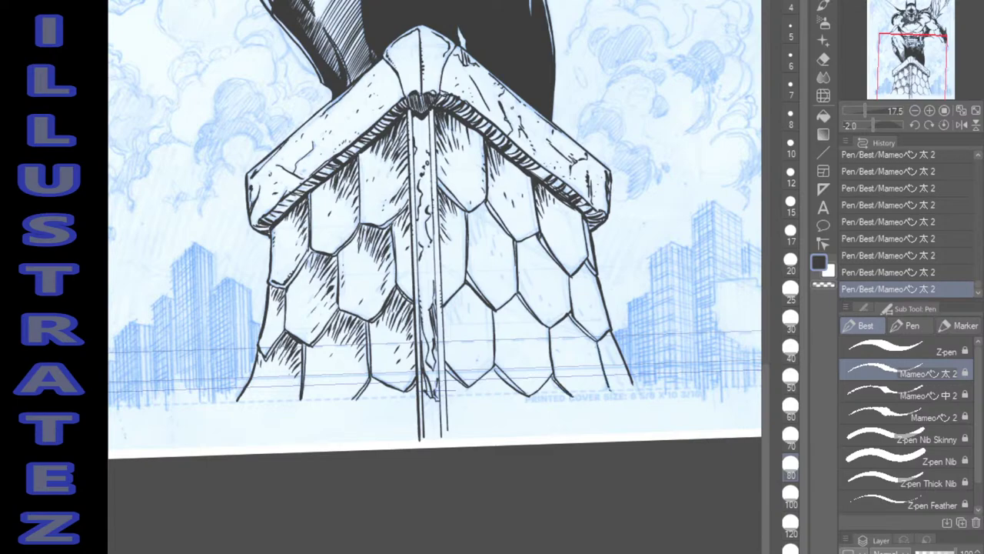
Hatch shadows on the second-row shingles right of the central post and undo the last two strokes.
{"action": "mouse_move", "coordinate": [470, 216]}
{"action": "left_mouse_down"}
{"action": "mouse_move", "coordinate": [475, 245]}
{"action": "mouse_move", "coordinate": [482, 234]}
{"action": "left_mouse_up"}
{"action": "mouse_move", "coordinate": [489, 205]}
{"action": "left_mouse_down"}
{"action": "mouse_move", "coordinate": [471, 255]}
{"action": "mouse_move", "coordinate": [488, 231]}
{"action": "left_mouse_up"}
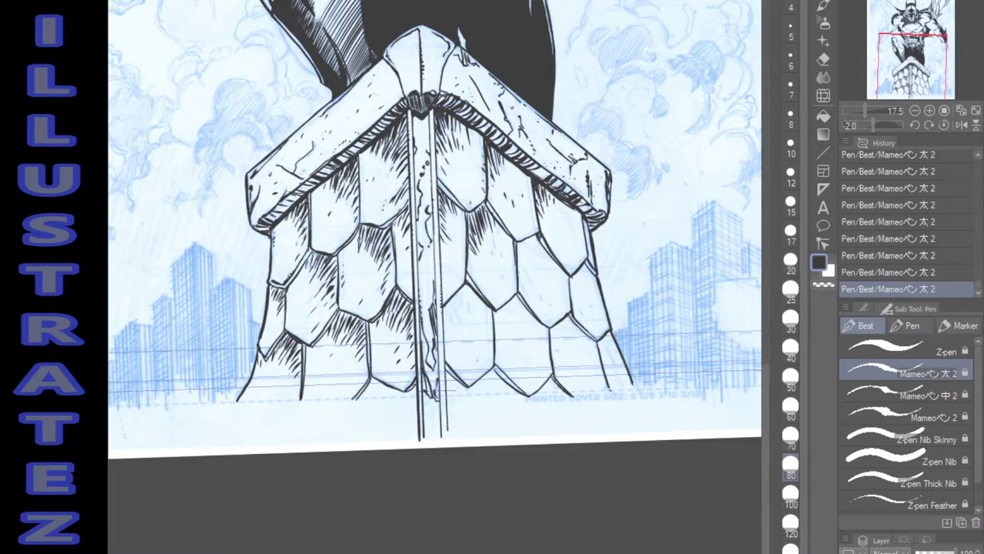
{"action": "mouse_move", "coordinate": [474, 213]}
{"action": "left_mouse_down"}
{"action": "mouse_move", "coordinate": [470, 223]}
{"action": "mouse_move", "coordinate": [521, 293]}
{"action": "left_mouse_up"}
{"action": "key", "text": "ctrl+z"}
{"action": "key", "text": "ctrl+z"}
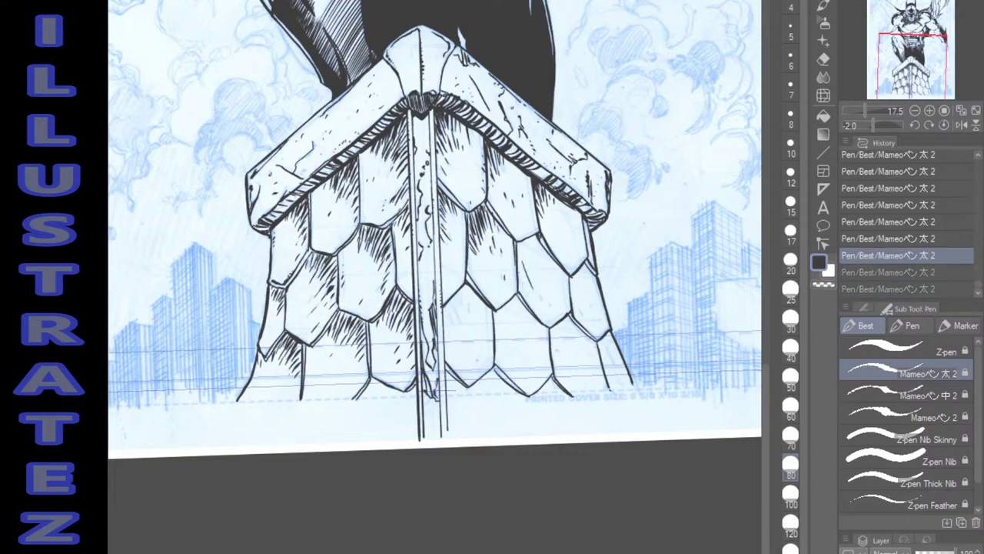
Restore the two undone strokes and hatch the top of the middle second-row shingle right of the central post.
{"action": "key", "text": "ctrl+y"}
{"action": "key", "text": "ctrl+y"}
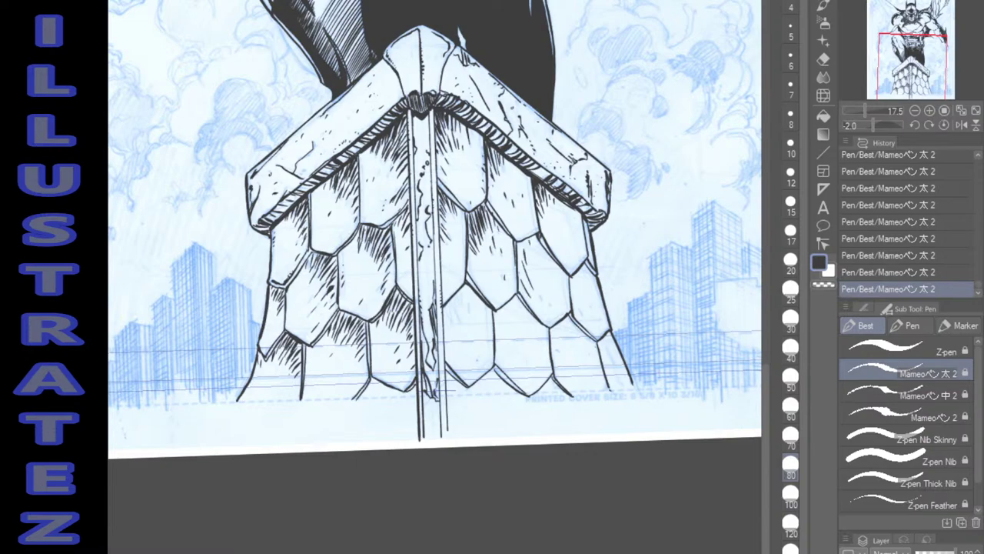
{"action": "mouse_move", "coordinate": [525, 243]}
{"action": "left_mouse_down"}
{"action": "mouse_move", "coordinate": [517, 272]}
{"action": "mouse_move", "coordinate": [524, 258]}
{"action": "left_mouse_up"}
{"action": "mouse_move", "coordinate": [532, 240]}
{"action": "left_mouse_down"}
{"action": "mouse_move", "coordinate": [526, 257]}
{"action": "mouse_move", "coordinate": [535, 251]}
{"action": "left_mouse_up"}
{"action": "left_click_drag", "start_coordinate": [548, 253], "coordinate": [542, 266]}
{"action": "left_click_drag", "start_coordinate": [511, 160], "coordinate": [509, 175]}
{"action": "key", "text": "ctrl+z"}
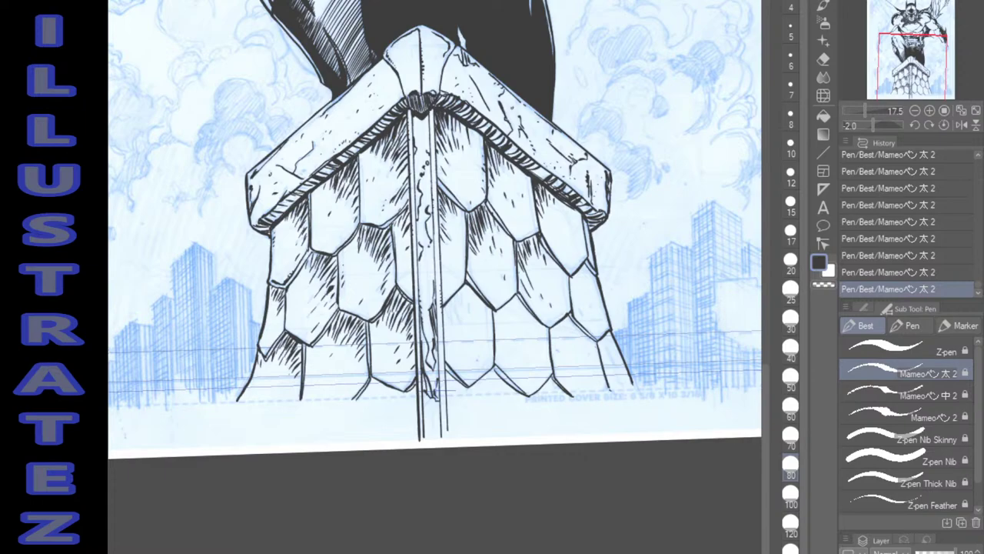
Add shading strokes around the top-row and second-row shingles beneath the ledge, right of the central post.
{"action": "mouse_move", "coordinate": [589, 225]}
{"action": "left_mouse_down"}
{"action": "mouse_move", "coordinate": [585, 237]}
{"action": "mouse_move", "coordinate": [551, 205]}
{"action": "left_mouse_up"}
{"action": "left_click_drag", "start_coordinate": [485, 206], "coordinate": [497, 236]}
{"action": "left_click_drag", "start_coordinate": [462, 199], "coordinate": [453, 208]}
Hatch the shadow at the top of the bottom-row shingle immediately right of the central post.
{"action": "mouse_move", "coordinate": [460, 304]}
{"action": "left_mouse_down"}
{"action": "mouse_move", "coordinate": [450, 319]}
{"action": "mouse_move", "coordinate": [461, 311]}
{"action": "left_mouse_up"}
{"action": "left_click_drag", "start_coordinate": [469, 293], "coordinate": [450, 321]}
{"action": "left_click_drag", "start_coordinate": [455, 312], "coordinate": [444, 322]}
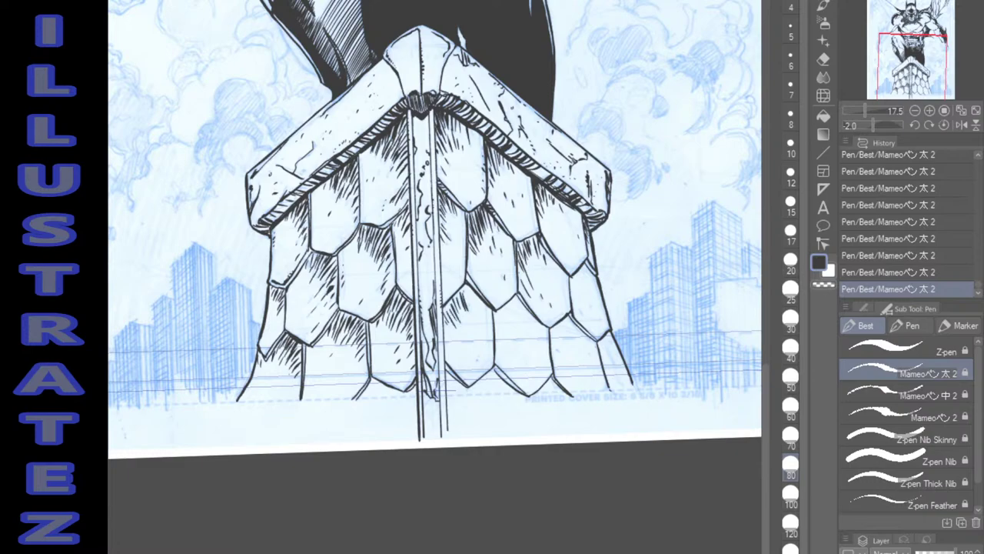
{"action": "mouse_move", "coordinate": [473, 293]}
{"action": "left_mouse_down"}
{"action": "mouse_move", "coordinate": [467, 310]}
{"action": "mouse_move", "coordinate": [444, 316]}
{"action": "mouse_move", "coordinate": [462, 299]}
{"action": "mouse_move", "coordinate": [477, 309]}
{"action": "left_mouse_up"}
Hatch shadows on the shingles along the wall's right edge and on the remaining bottom-row shingles right of the post.
{"action": "mouse_move", "coordinate": [588, 278]}
{"action": "left_mouse_down"}
{"action": "mouse_move", "coordinate": [577, 297]}
{"action": "mouse_move", "coordinate": [579, 282]}
{"action": "mouse_move", "coordinate": [572, 287]}
{"action": "left_mouse_up"}
{"action": "mouse_move", "coordinate": [579, 279]}
{"action": "left_mouse_down"}
{"action": "mouse_move", "coordinate": [573, 301]}
{"action": "mouse_move", "coordinate": [583, 283]}
{"action": "left_mouse_up"}
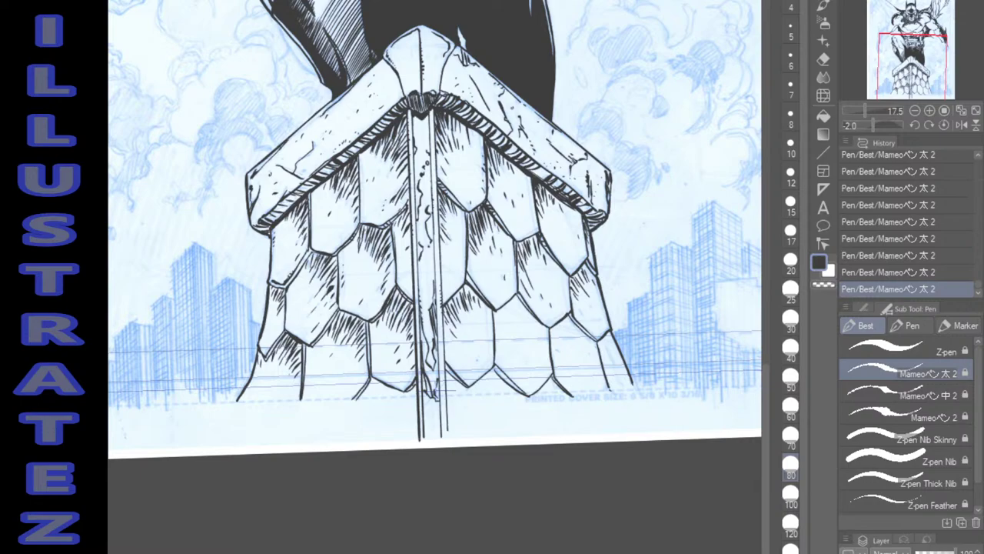
{"action": "mouse_move", "coordinate": [499, 313]}
{"action": "left_mouse_down"}
{"action": "mouse_move", "coordinate": [518, 334]}
{"action": "mouse_move", "coordinate": [515, 315]}
{"action": "mouse_move", "coordinate": [504, 332]}
{"action": "mouse_move", "coordinate": [515, 311]}
{"action": "mouse_move", "coordinate": [566, 342]}
{"action": "mouse_move", "coordinate": [570, 328]}
{"action": "mouse_move", "coordinate": [581, 338]}
{"action": "mouse_move", "coordinate": [562, 337]}
{"action": "left_mouse_up"}
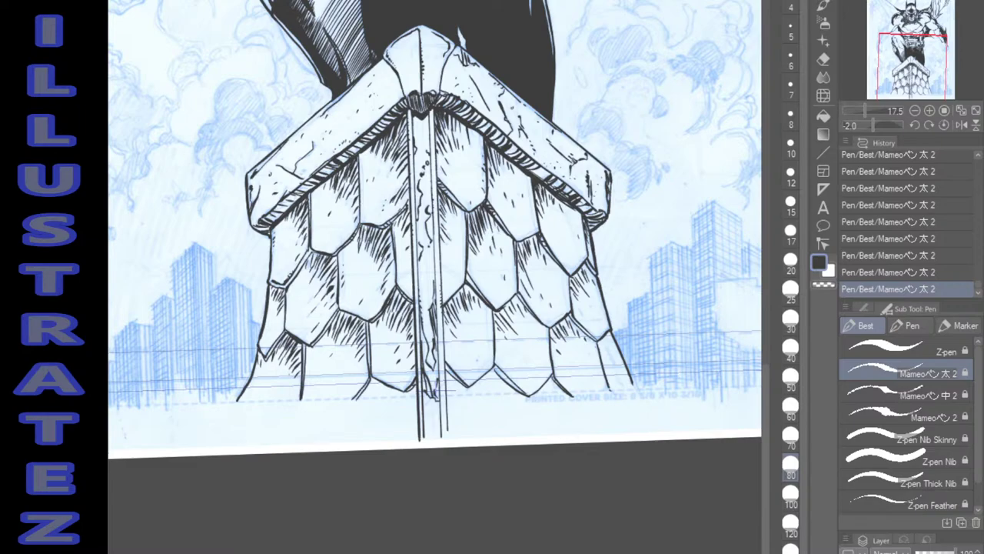
{"action": "left_click_drag", "start_coordinate": [569, 278], "coordinate": [572, 302]}
{"action": "mouse_move", "coordinate": [601, 344]}
{"action": "left_mouse_down"}
{"action": "mouse_move", "coordinate": [605, 359]}
{"action": "mouse_move", "coordinate": [613, 347]}
{"action": "left_mouse_up"}
{"action": "left_click_drag", "start_coordinate": [598, 266], "coordinate": [600, 276]}
Hatch the partial shingles along the wall's base and erase the central post lines that extend below it.
{"action": "mouse_move", "coordinate": [494, 370]}
{"action": "left_mouse_down"}
{"action": "mouse_move", "coordinate": [504, 382]}
{"action": "mouse_move", "coordinate": [486, 386]}
{"action": "left_mouse_up"}
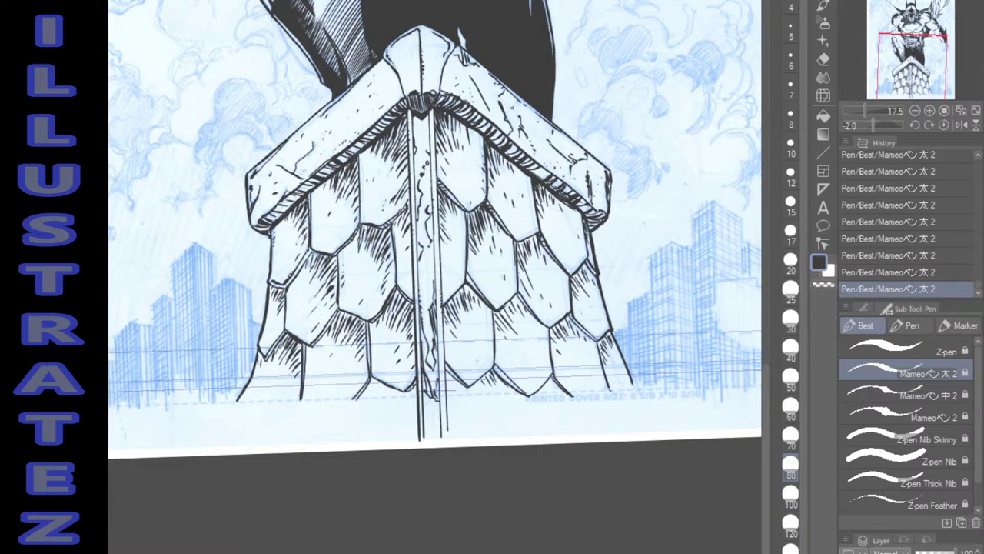
{"action": "left_click_drag", "start_coordinate": [552, 382], "coordinate": [556, 393]}
{"action": "left_click_drag", "start_coordinate": [454, 379], "coordinate": [446, 382]}
{"action": "left_click_drag", "start_coordinate": [444, 339], "coordinate": [441, 351]}
{"action": "mouse_move", "coordinate": [427, 395]}
{"action": "left_mouse_down"}
{"action": "mouse_move", "coordinate": [446, 428]}
{"action": "mouse_move", "coordinate": [419, 413]}
{"action": "mouse_move", "coordinate": [409, 431]}
{"action": "mouse_move", "coordinate": [449, 389]}
{"action": "left_mouse_up"}
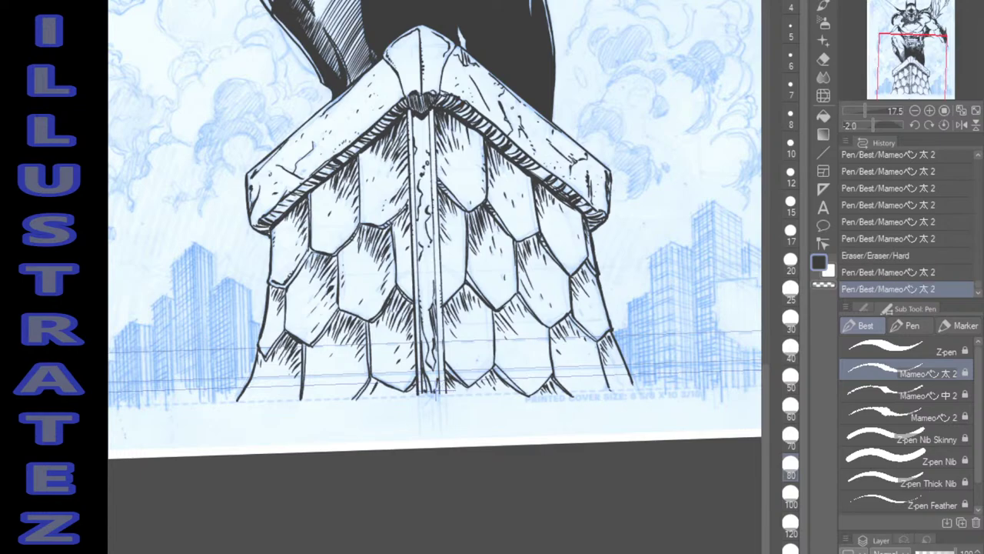
{"action": "left_click_drag", "start_coordinate": [367, 396], "coordinate": [374, 386]}
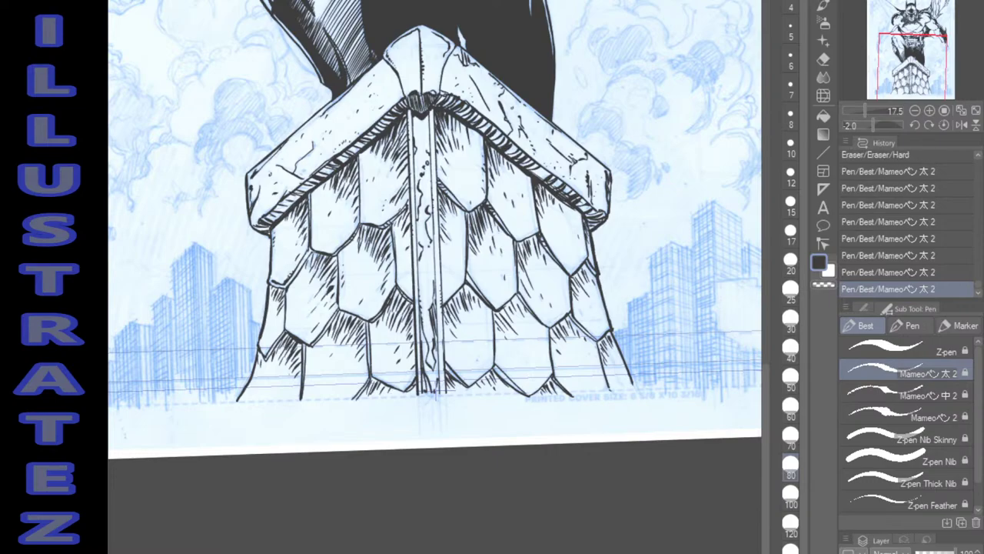
Reset the canvas rotation to 0 and bring Batman's torso and the ledge's peak into view.
{"action": "left_click_drag", "start_coordinate": [431, 46], "coordinate": [453, 490]}
{"action": "left_click", "coordinate": [944, 124]}
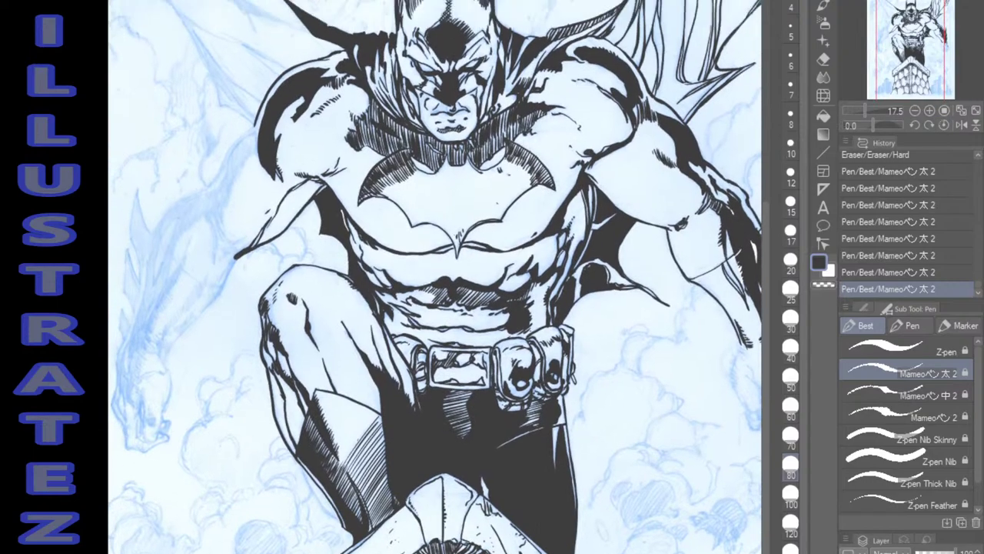
{"action": "scroll", "coordinate": [434, 277], "scroll_direction": "down", "scroll_amount": 4}
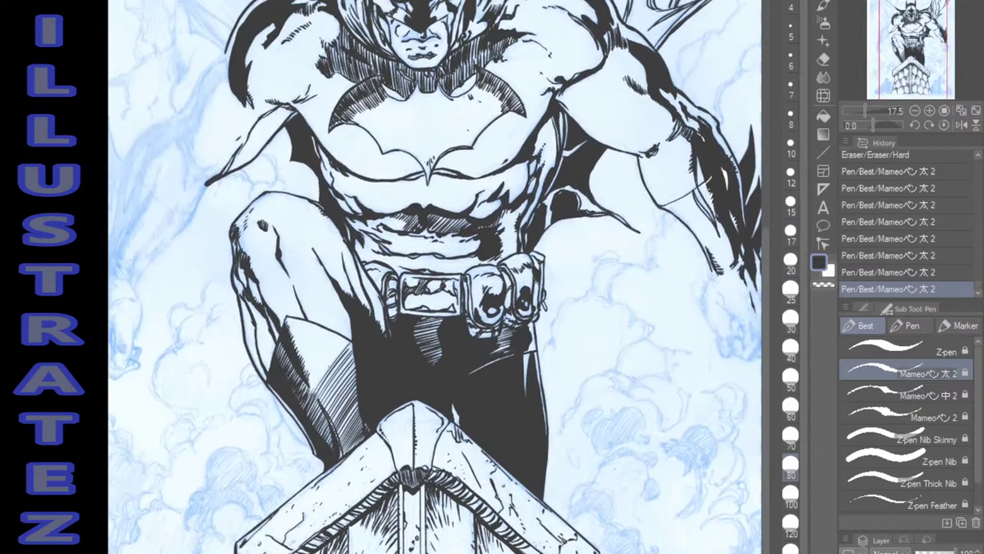